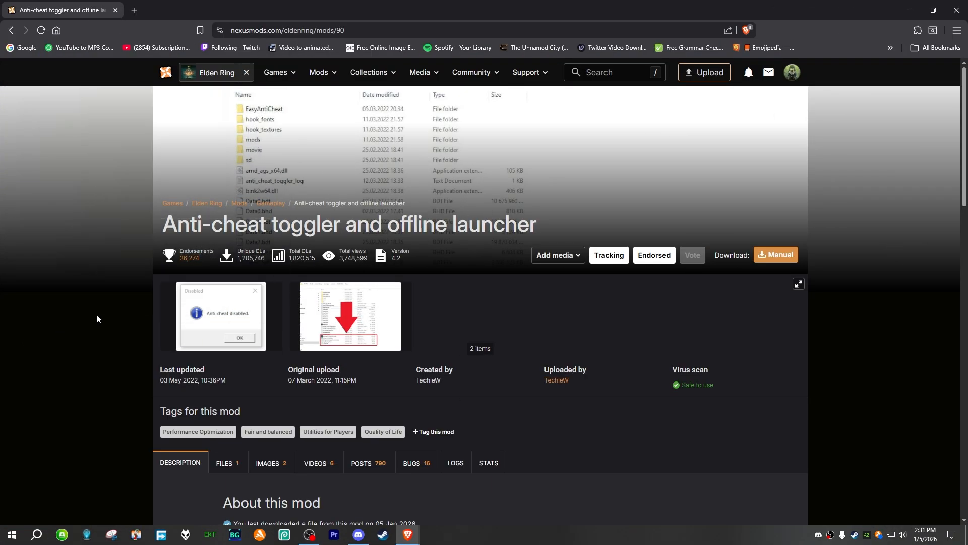
# Step: Download the main ToggleAntiCheat file, version 4.2, manually to the Desktop and close the browser
pyautogui.scroll(-3, 217, 272)
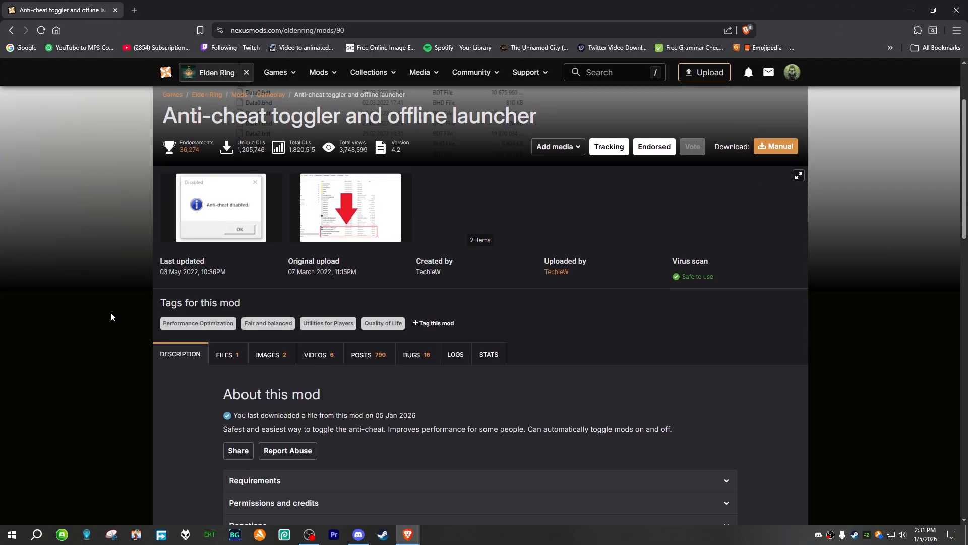
pyautogui.scroll(1, 96, 331)
pyautogui.scroll(-1, 86, 338)
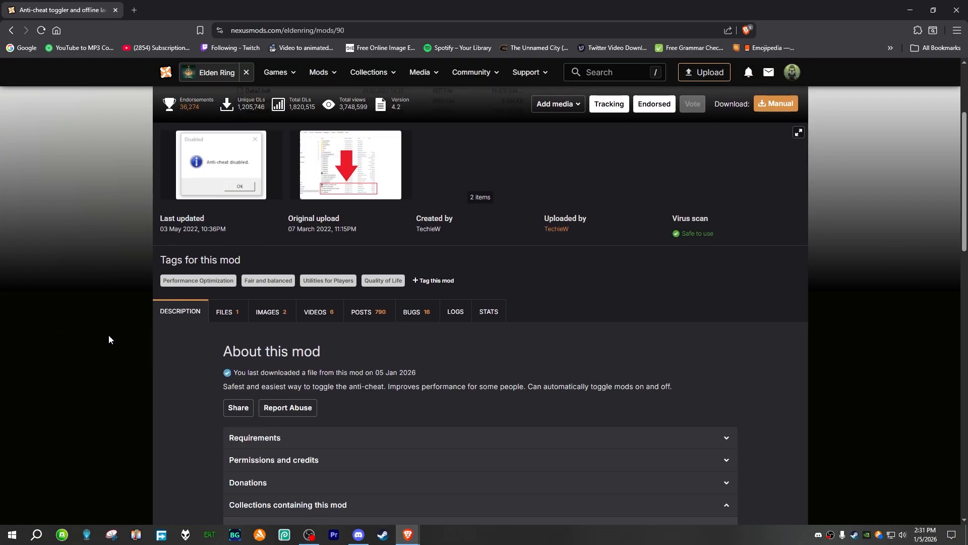
pyautogui.click(226, 313)
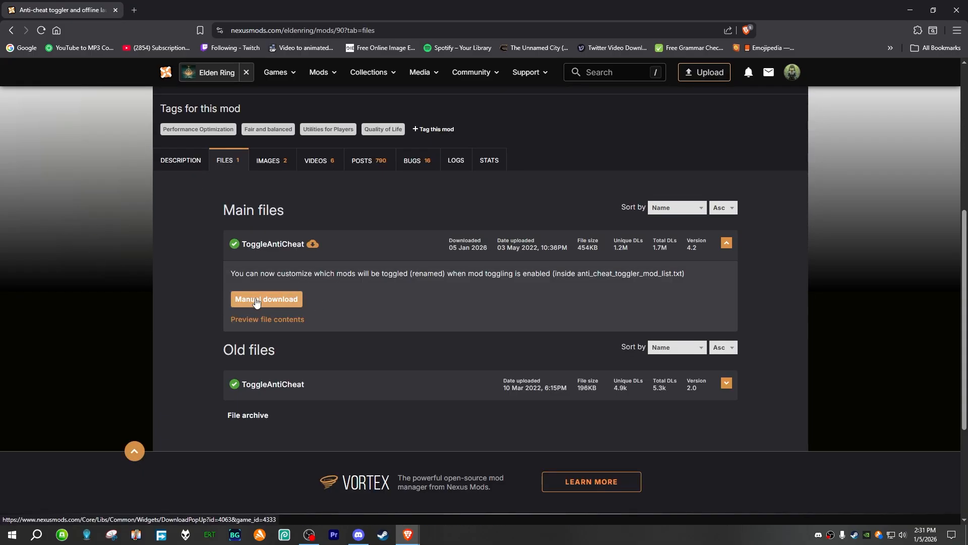
pyautogui.click(255, 298)
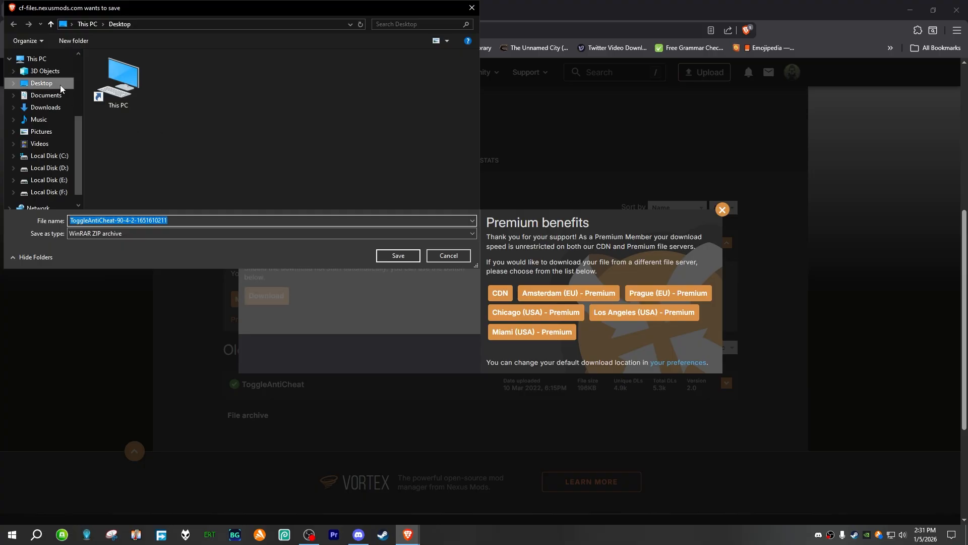
pyautogui.click(59, 83)
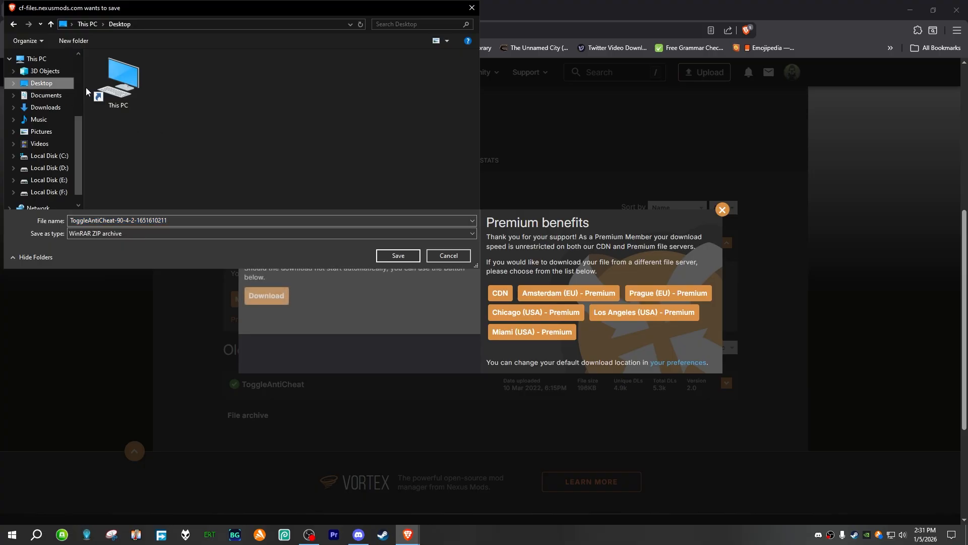
pyautogui.click(398, 255)
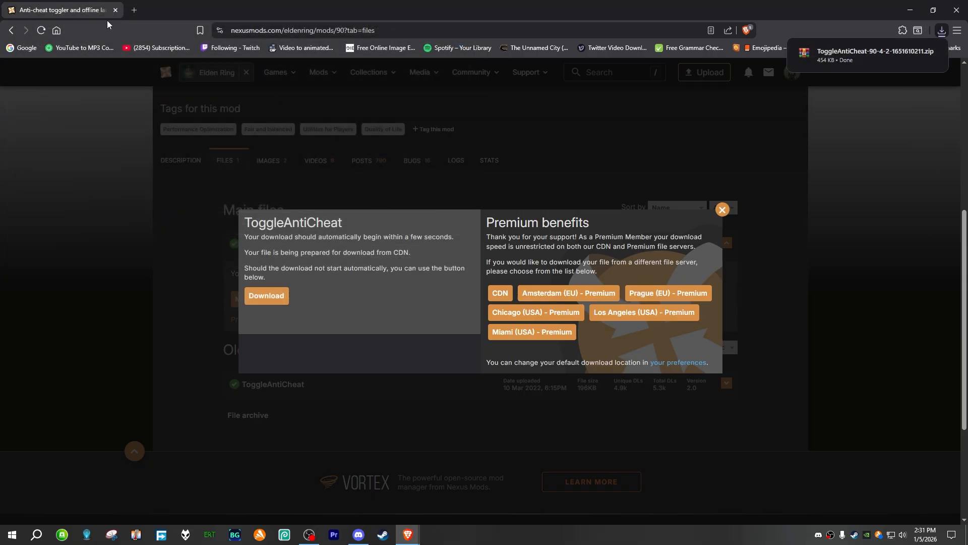
pyautogui.click(957, 10)
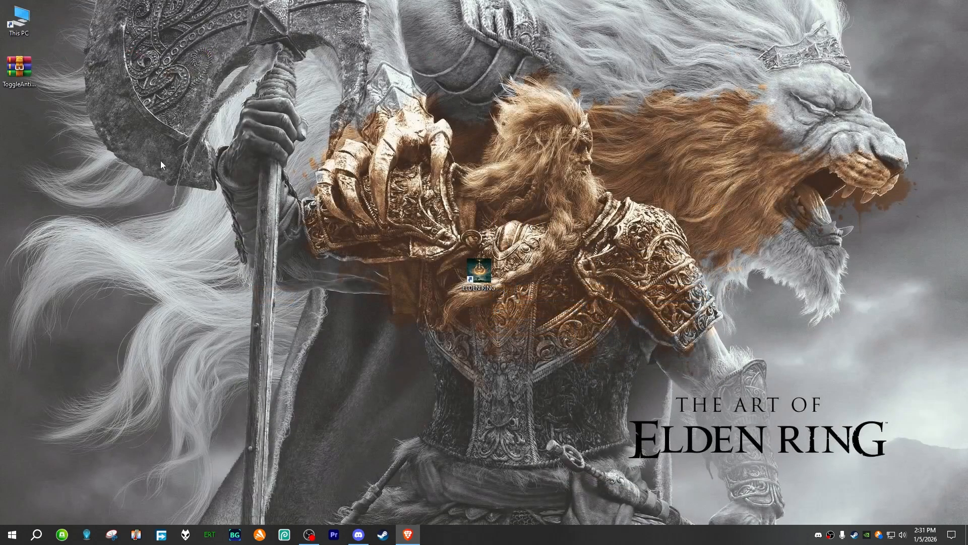
# Step: Open the Elden Ring game folder at D:\SteamLibrary\steamapps\common\ELDEN RING\Game in File Explorer
pyautogui.moveTo(421, 233); pyautogui.dragTo(542, 333)
pyautogui.doubleClick(26, 24)
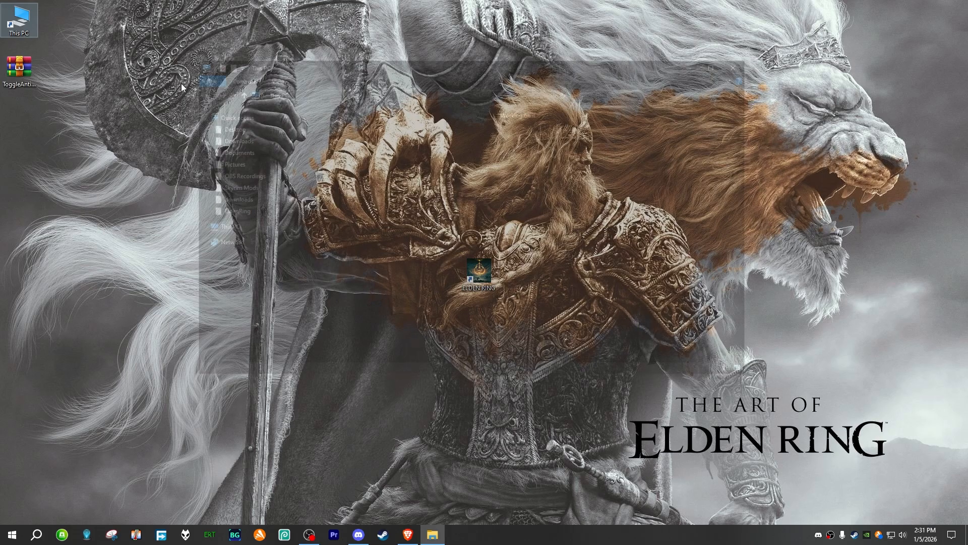
pyautogui.doubleClick(504, 225)
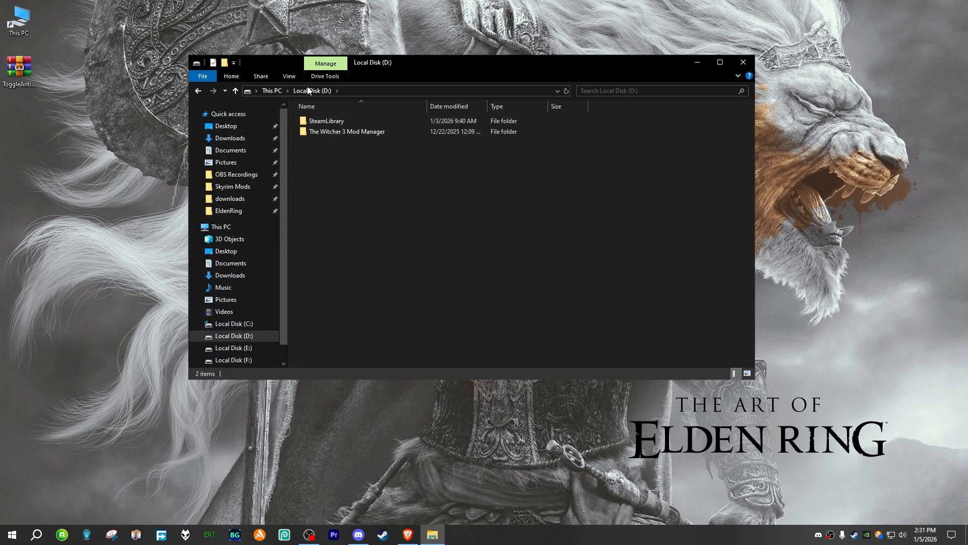
pyautogui.doubleClick(349, 122)
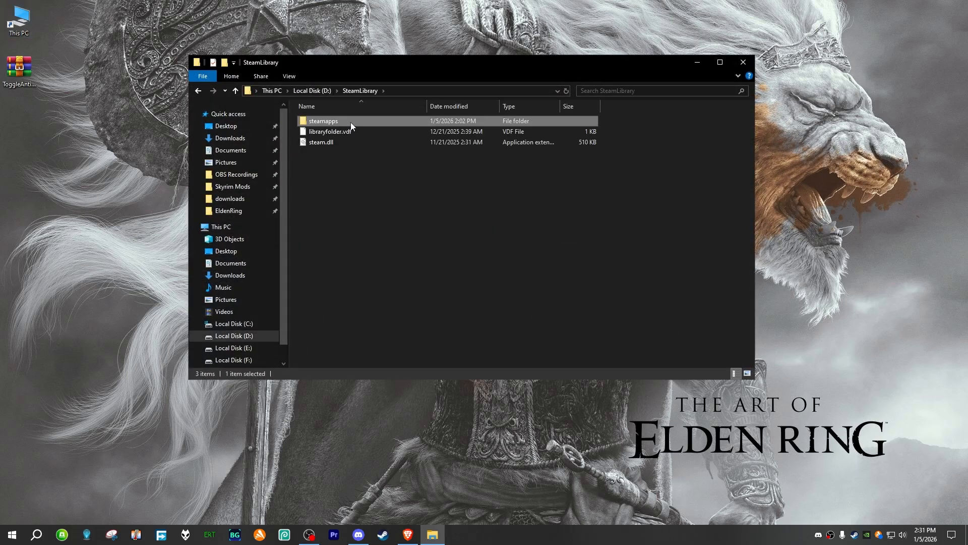
pyautogui.doubleClick(350, 122)
pyautogui.doubleClick(350, 123)
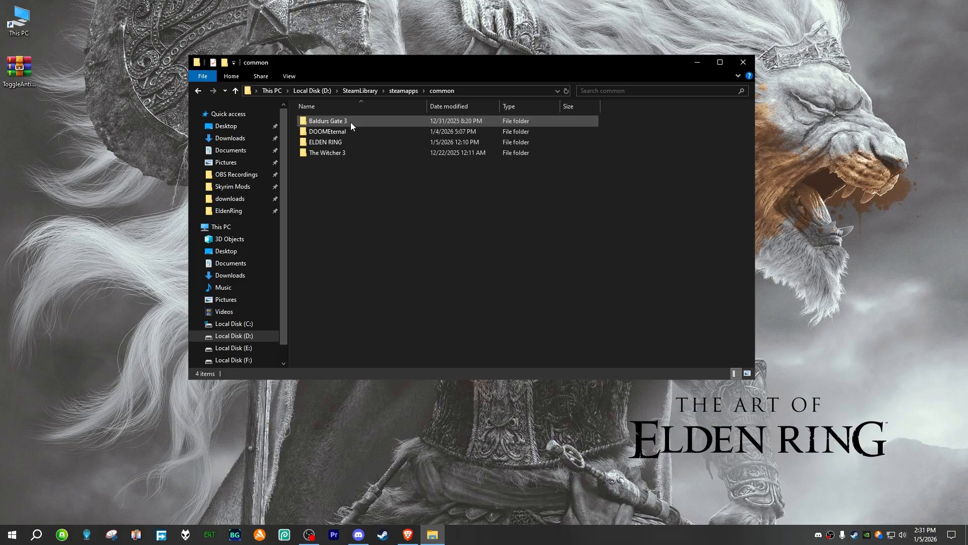
pyautogui.click(339, 144)
pyautogui.doubleClick(338, 144)
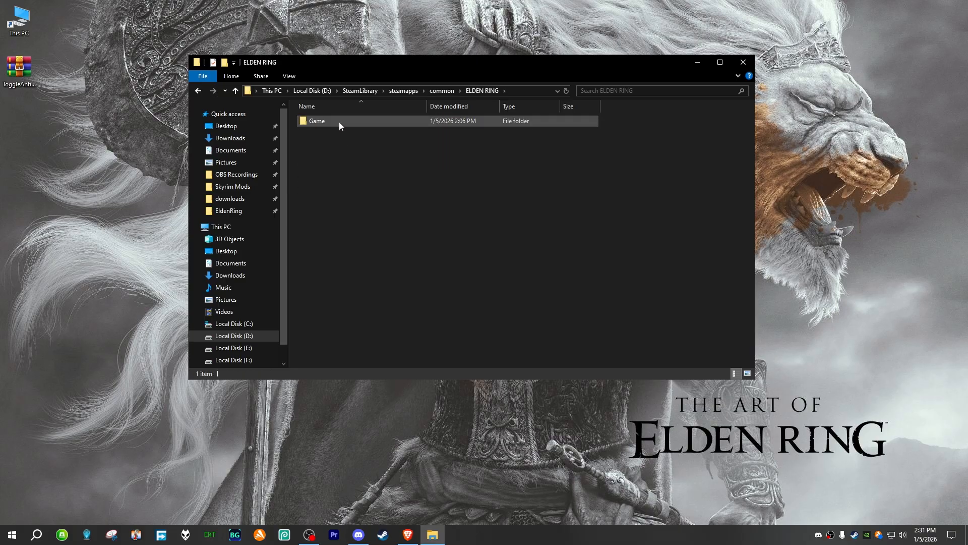
pyautogui.doubleClick(339, 122)
pyautogui.moveTo(467, 68); pyautogui.dragTo(526, 52)
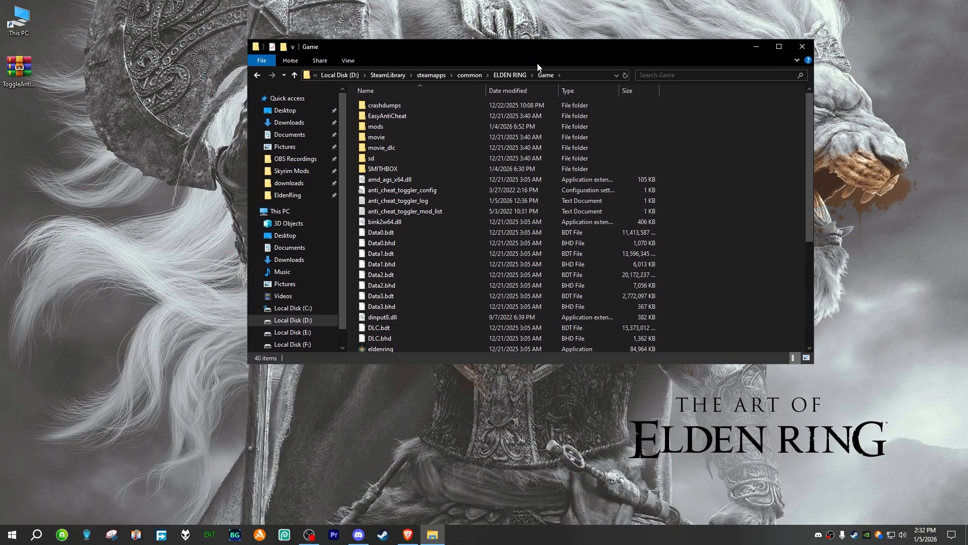
# Step: Open the ToggleAntiCheat archive from the desktop in WinRAR and place its window beside the Game folder
pyautogui.click(119, 179)
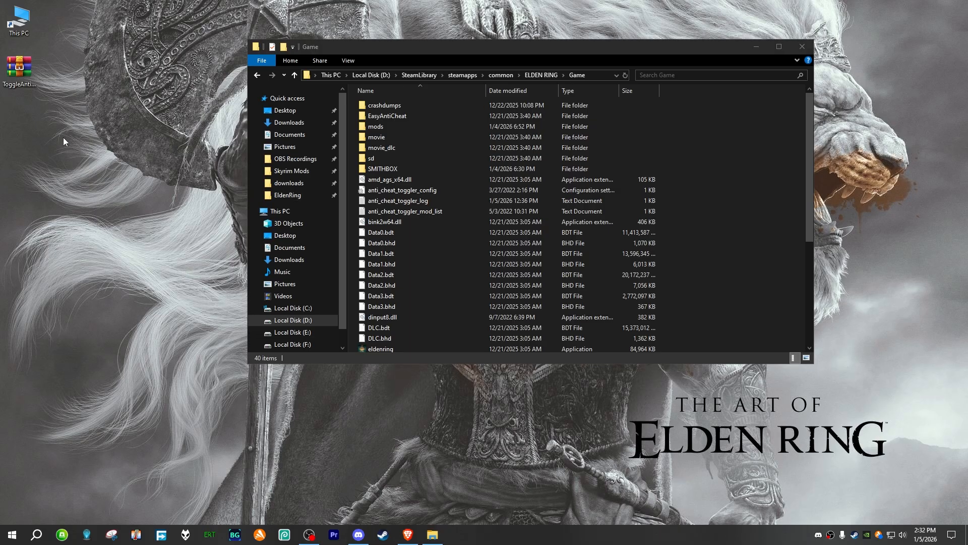
pyautogui.moveTo(19, 67); pyautogui.dragTo(95, 120)
pyautogui.doubleClick(94, 120)
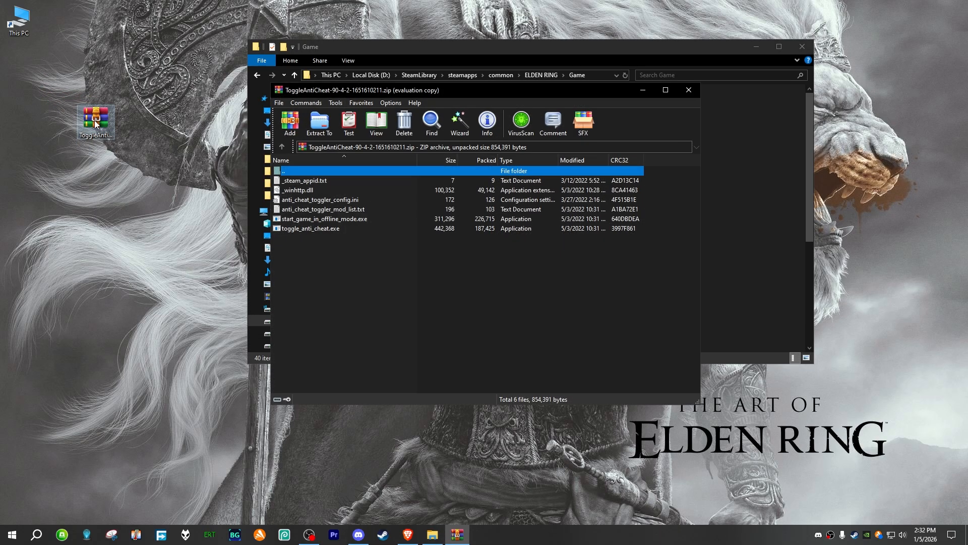
pyautogui.moveTo(444, 90); pyautogui.dragTo(869, 88)
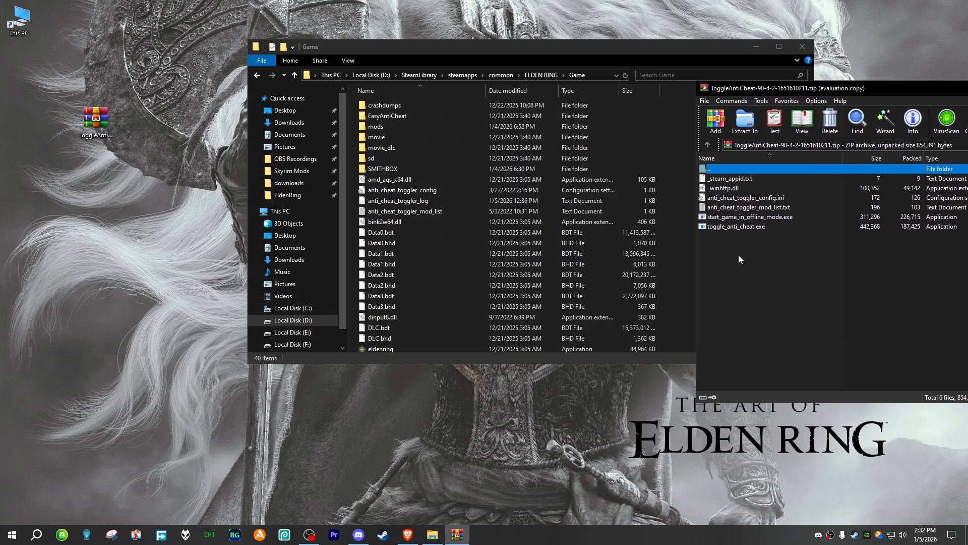
# Step: Extract all six files of the ToggleAntiCheat archive into the Game folder, replacing the files with the same names
pyautogui.moveTo(724, 260); pyautogui.dragTo(743, 179)
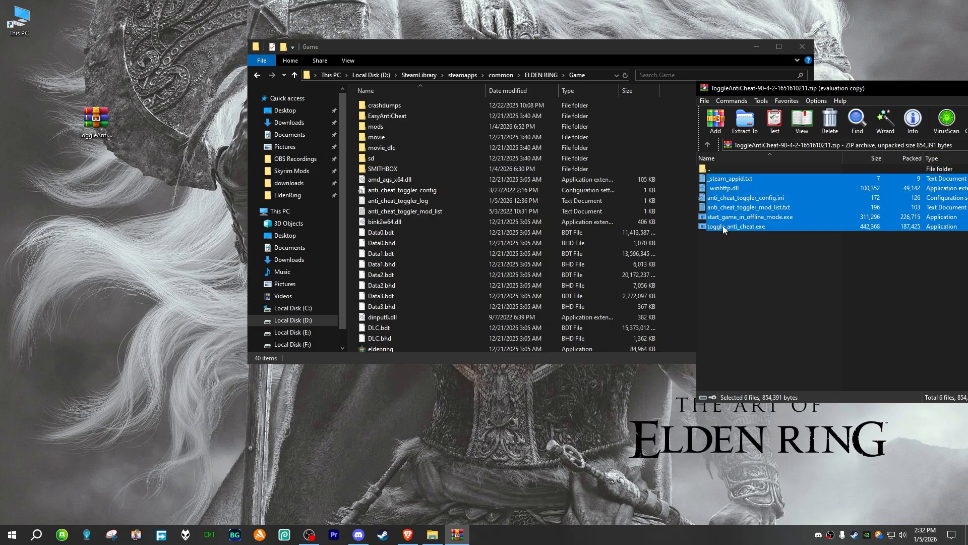
pyautogui.moveTo(725, 229); pyautogui.dragTo(692, 142)
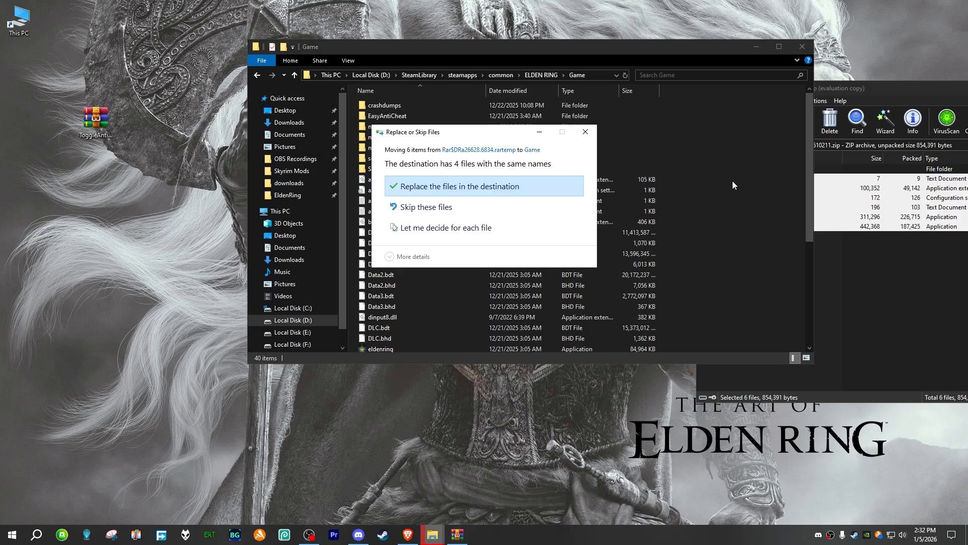
pyautogui.scroll(-6, 405, 282)
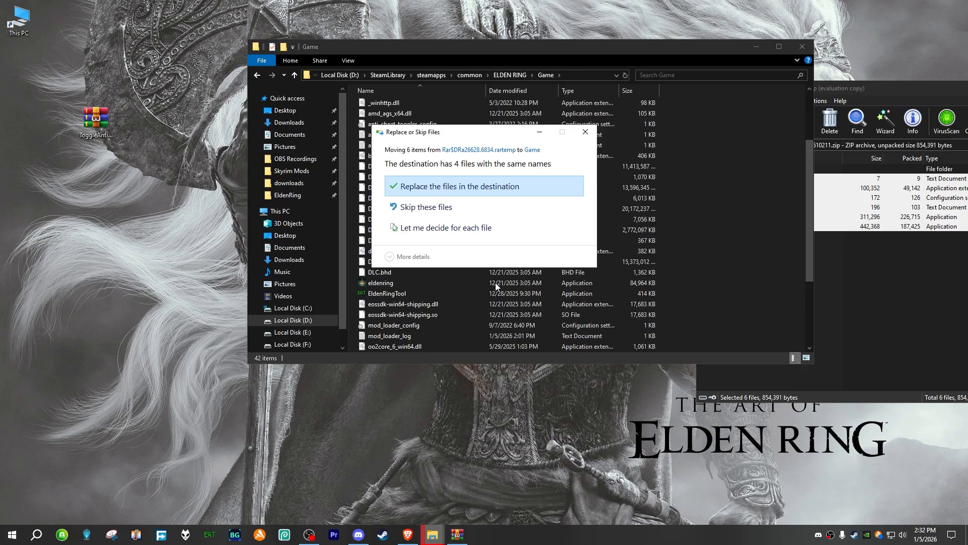
pyautogui.scroll(6, 431, 311)
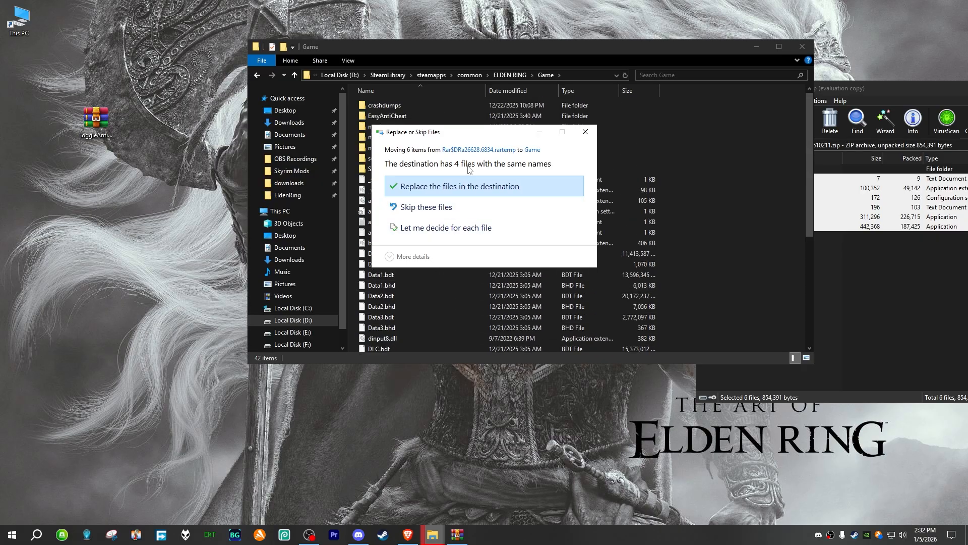
pyautogui.click(452, 188)
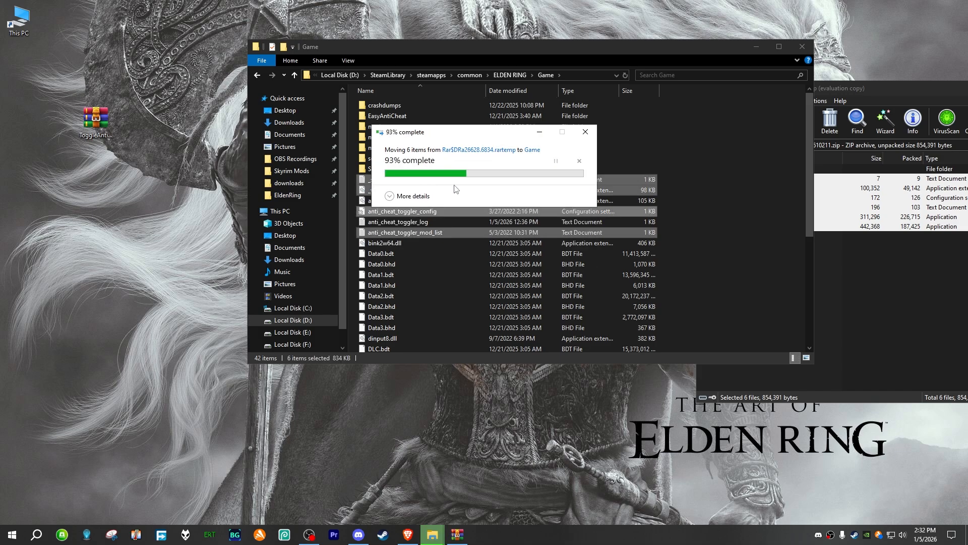
pyautogui.click(683, 216)
# Step: Locate the toggle_anti_cheat application among the files in the Game folder
pyautogui.scroll(-6, 723, 243)
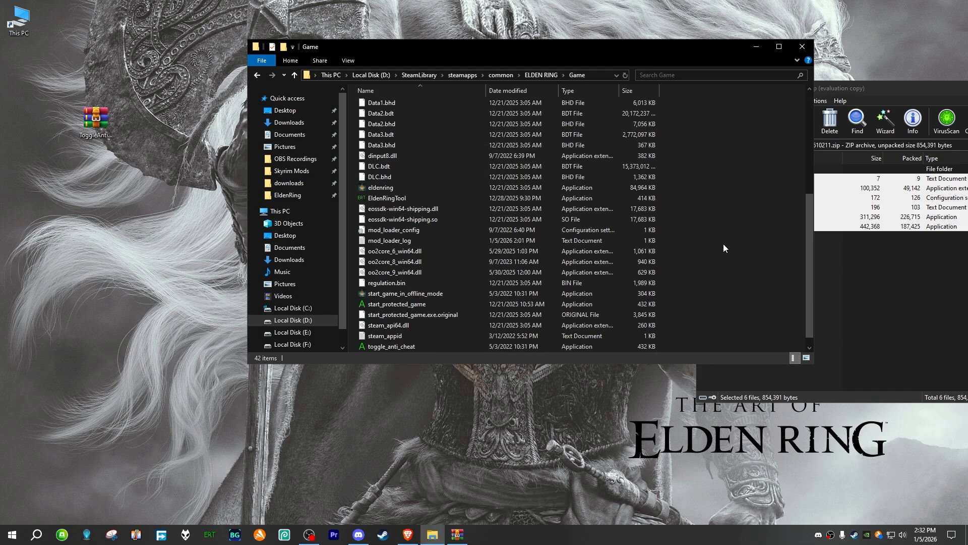
pyautogui.click(410, 335)
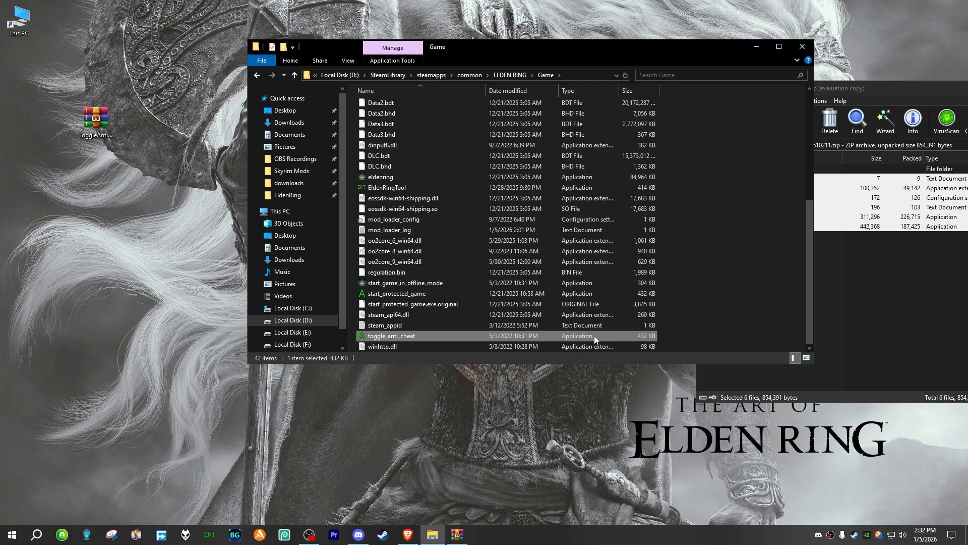
pyautogui.click(734, 246)
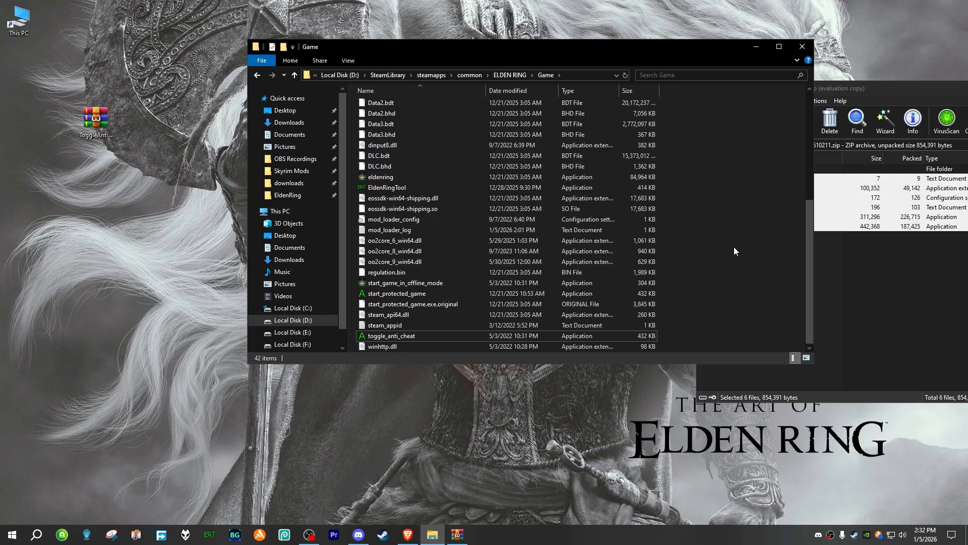
# Step: Close the Game folder window and the ToggleAntiCheat archive window
pyautogui.click(802, 50)
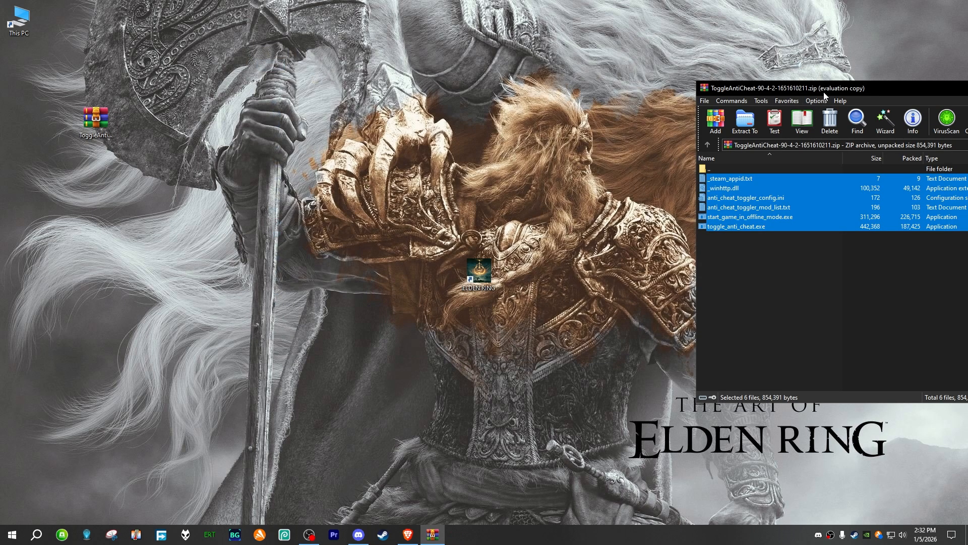
pyautogui.moveTo(824, 91); pyautogui.dragTo(460, 109)
pyautogui.click(749, 107)
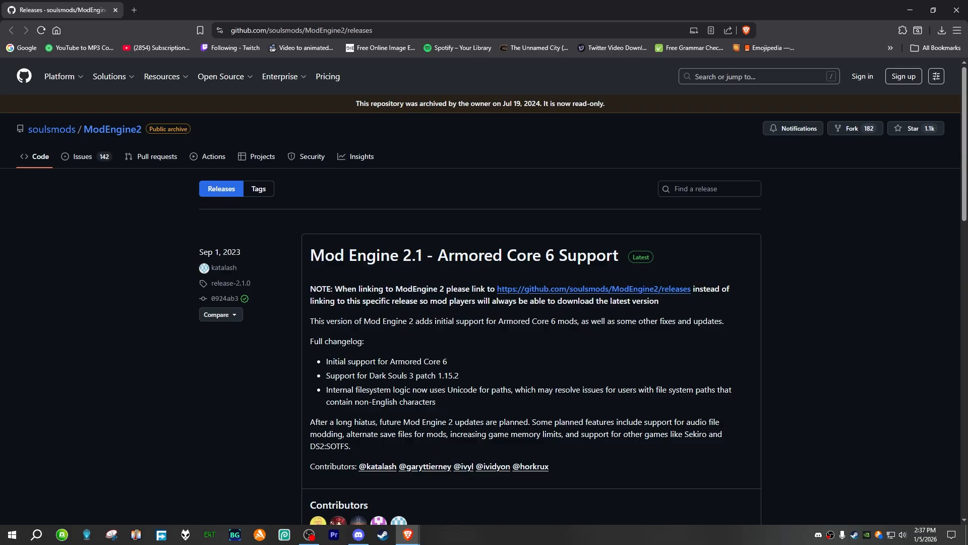
# Step: Download ModEngine-2.1.0.0-win64.zip from the Mod Engine 2.1 release assets to the Desktop and close the browser
pyautogui.scroll(-2, 280, 361)
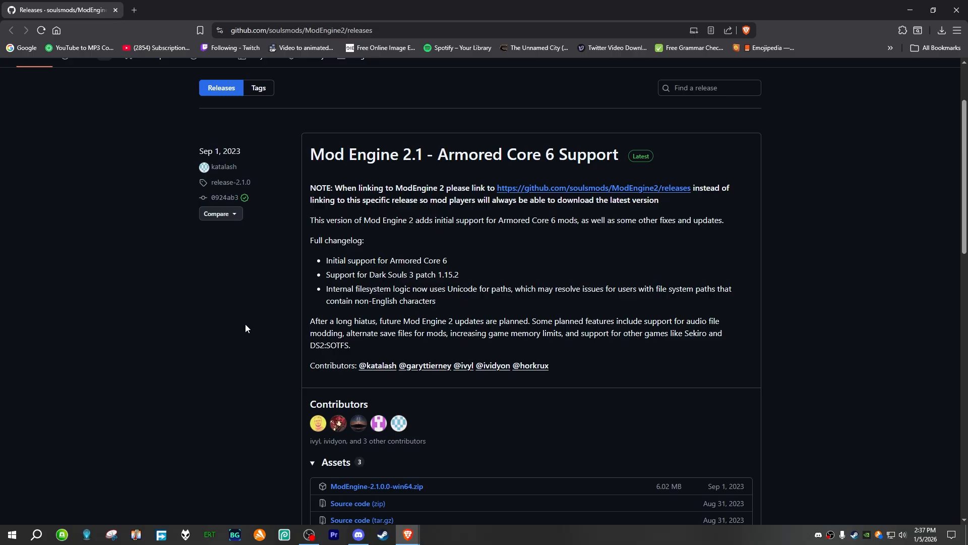
pyautogui.scroll(-2, 245, 328)
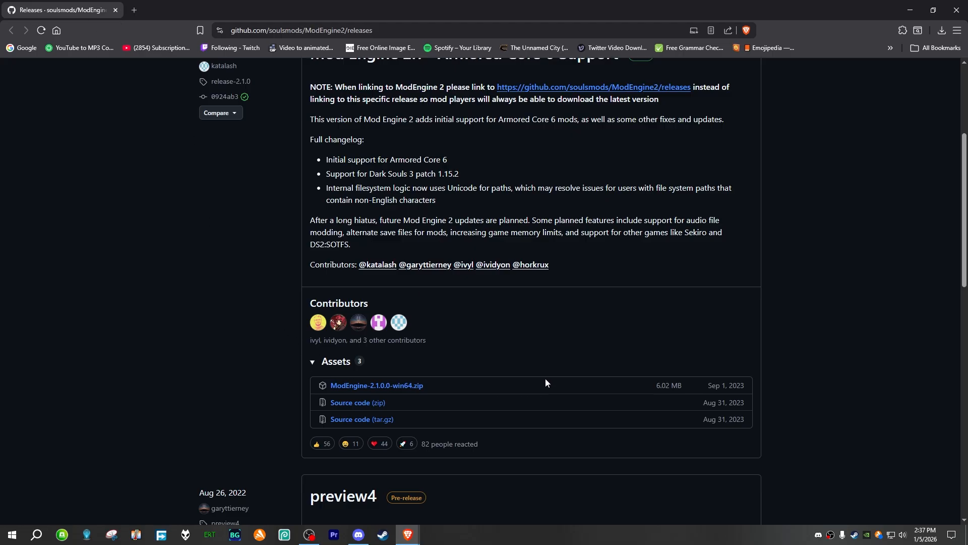
pyautogui.click(358, 388)
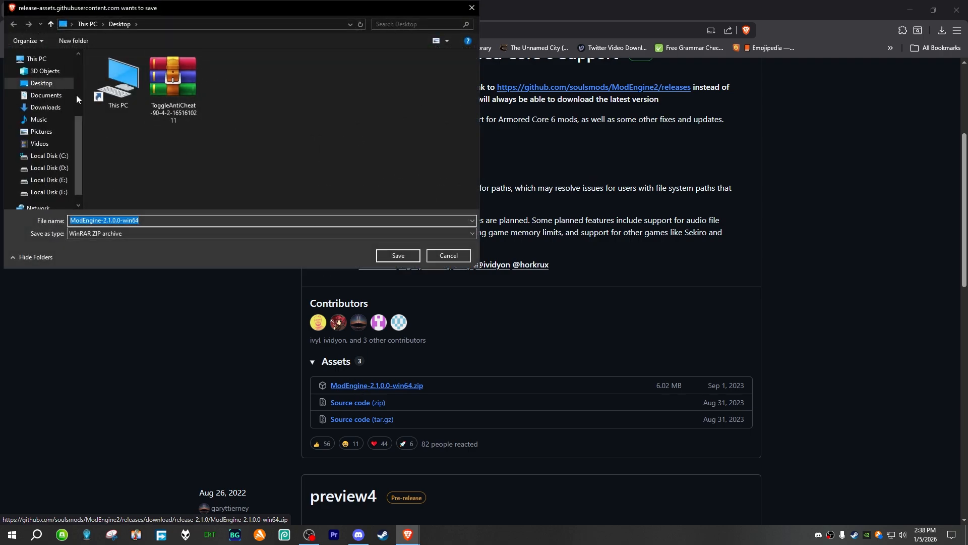
pyautogui.click(53, 83)
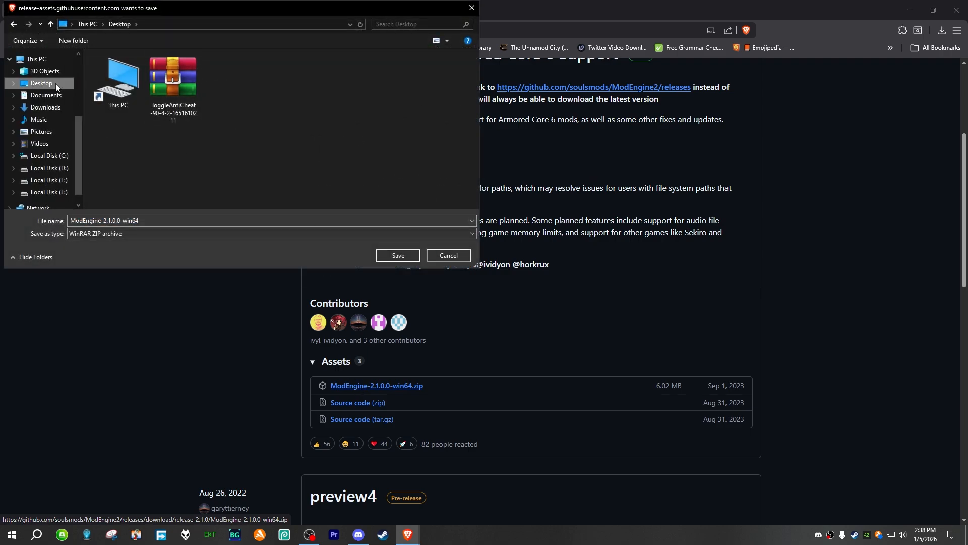
pyautogui.click(401, 255)
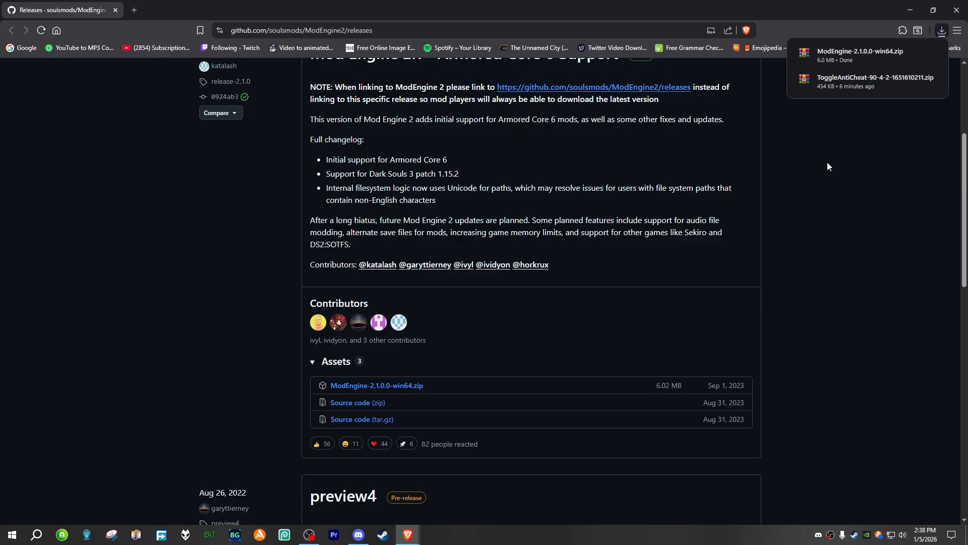
pyautogui.click(957, 9)
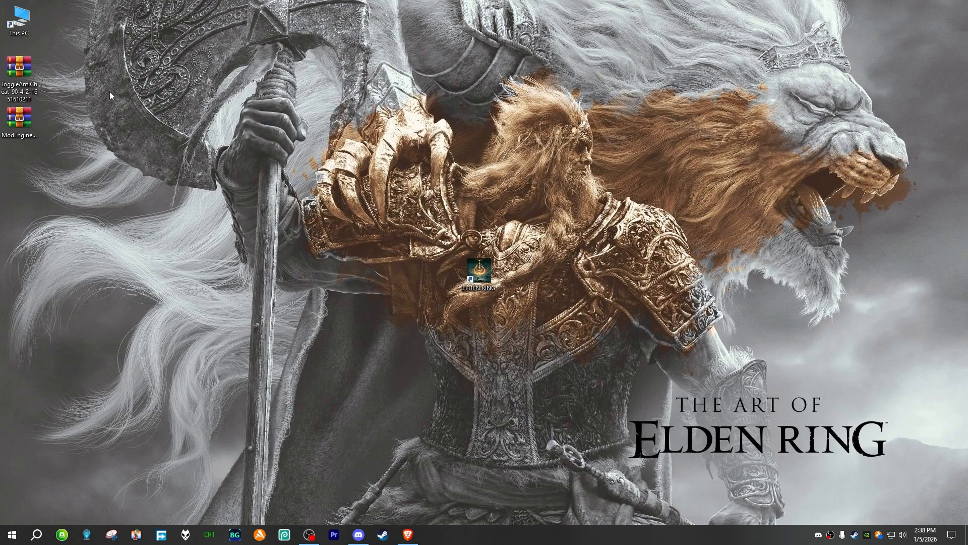
# Step: Open the ELDEN RING Game folder under SteamLibrary, steamapps, common on Local Disk (D:) and reposition its window
pyautogui.click(478, 282)
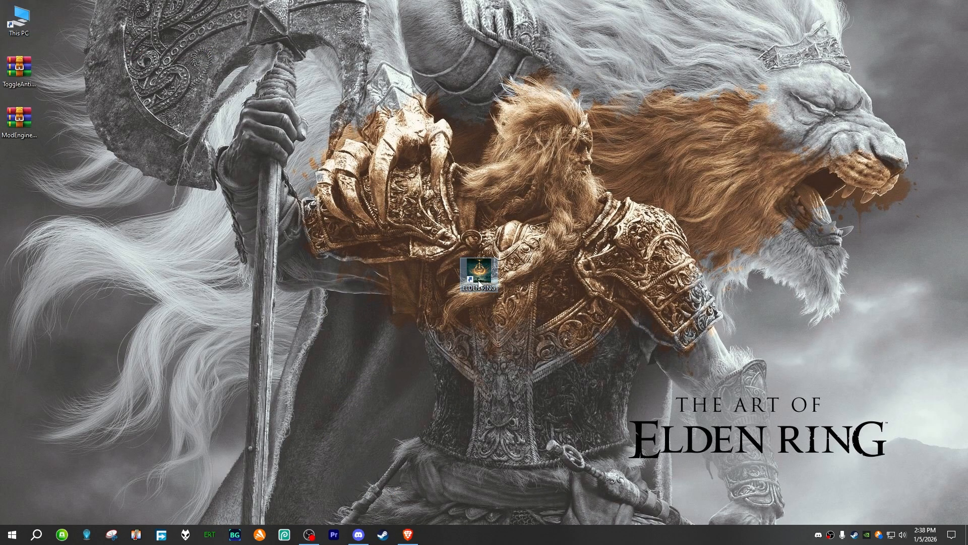
pyautogui.click(27, 21)
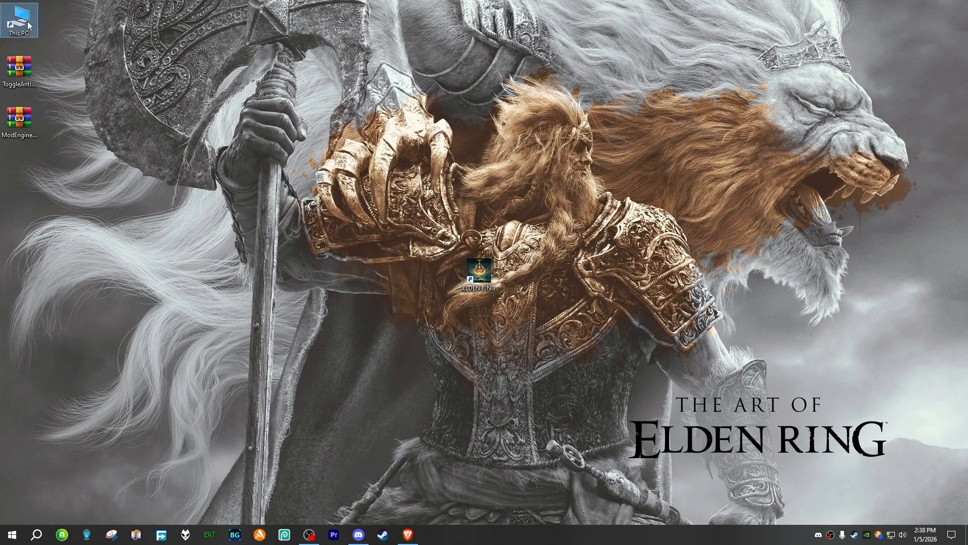
pyautogui.doubleClick(27, 21)
pyautogui.doubleClick(518, 244)
pyautogui.click(378, 137)
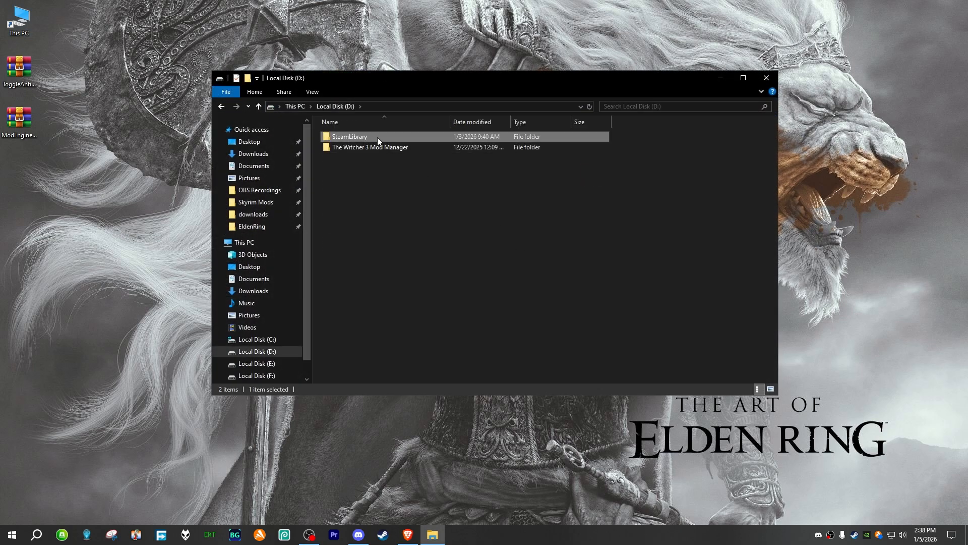
pyautogui.doubleClick(378, 137)
pyautogui.doubleClick(377, 137)
pyautogui.doubleClick(377, 137)
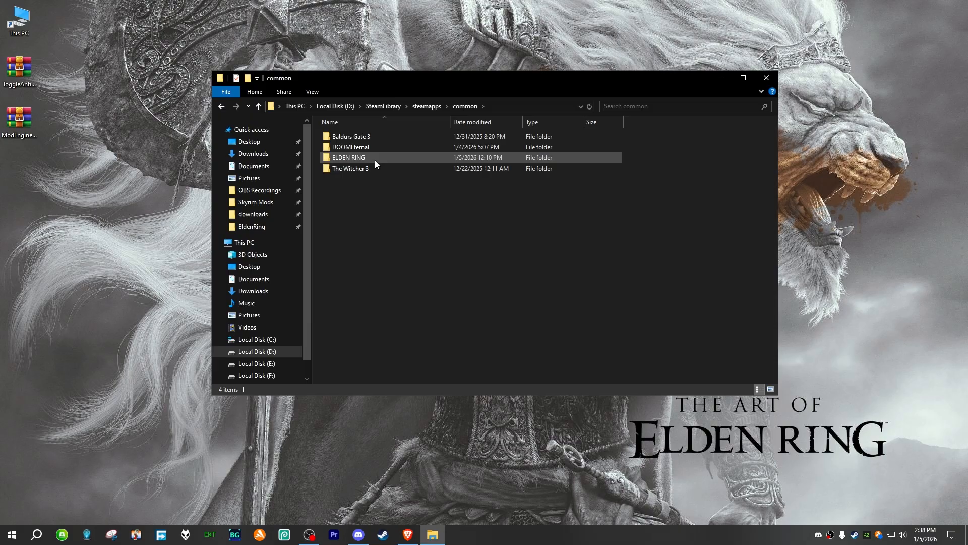
pyautogui.doubleClick(374, 160)
pyautogui.doubleClick(370, 140)
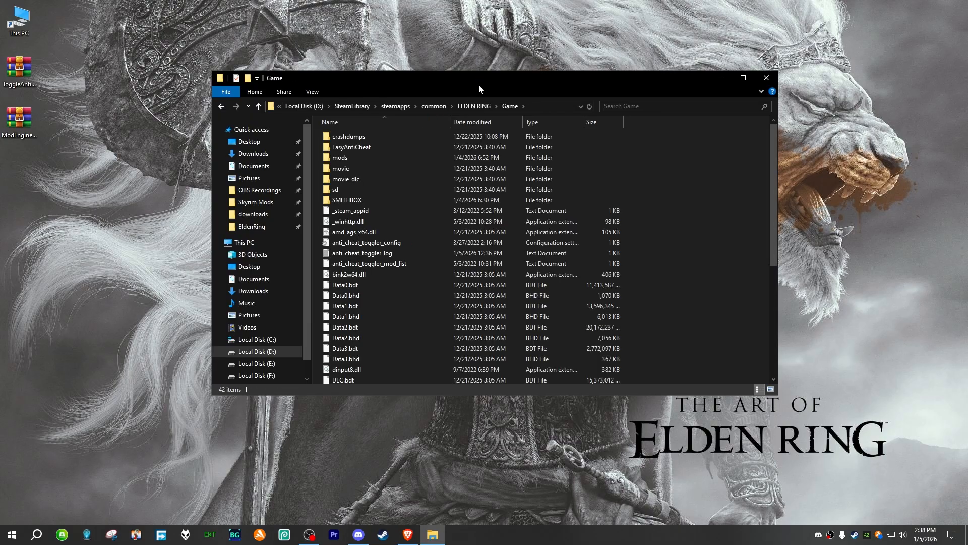
pyautogui.moveTo(479, 84); pyautogui.dragTo(488, 49)
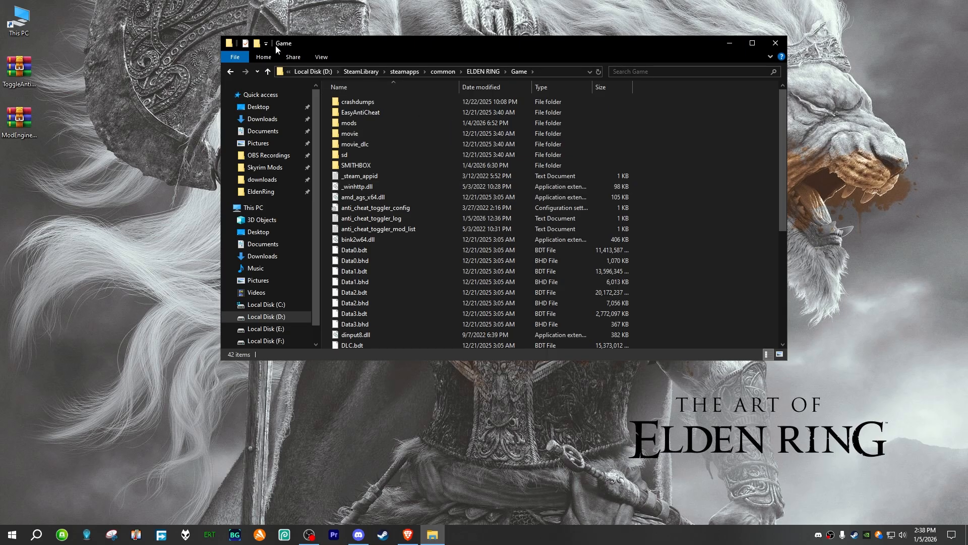
# Step: Create a new folder named ModEngine2 inside the Game folder
pyautogui.click(257, 44)
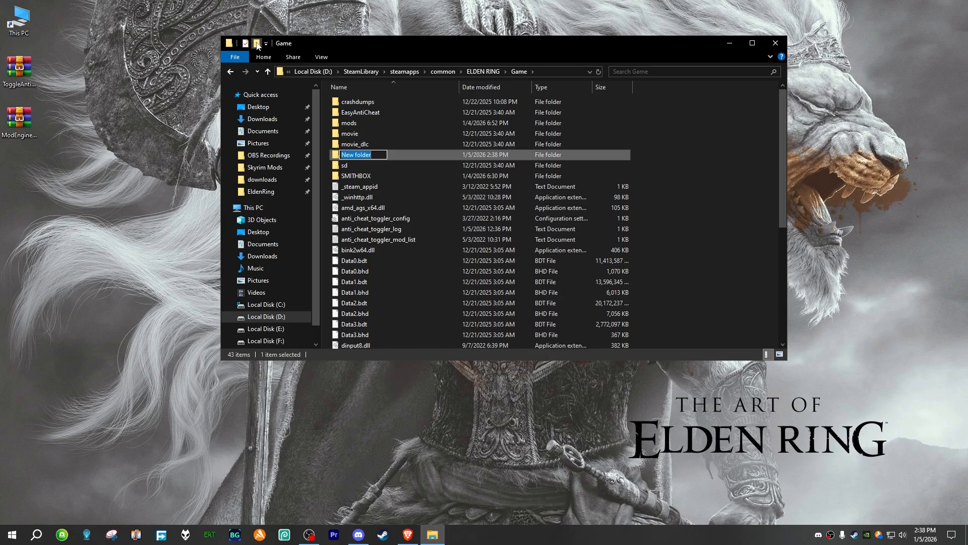
pyautogui.write('ModEngine2')
pyautogui.click(668, 169)
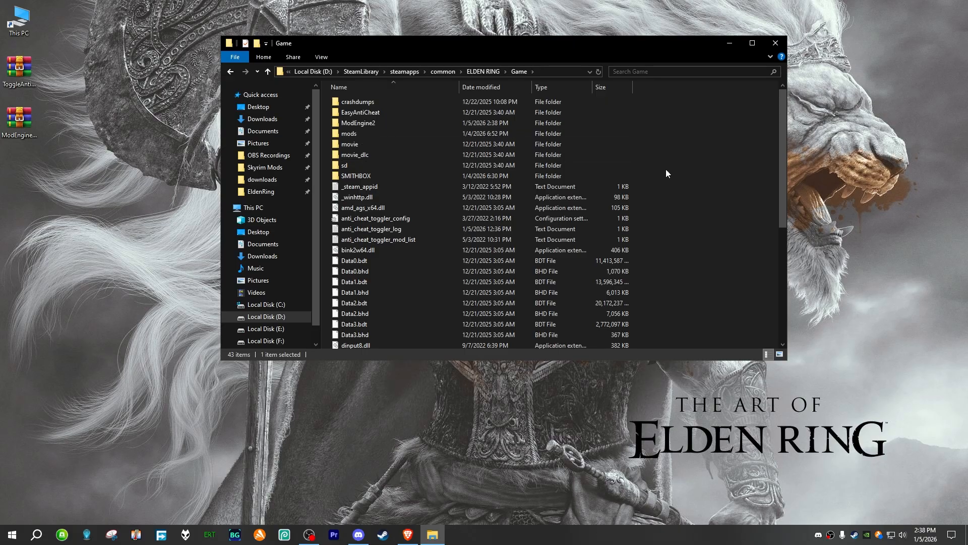
# Step: Extract the contents of the inner ModEngine-2.1.0.0-win64 folder from the archive into the ModEngine2 folder and close the archive
pyautogui.doubleClick(373, 123)
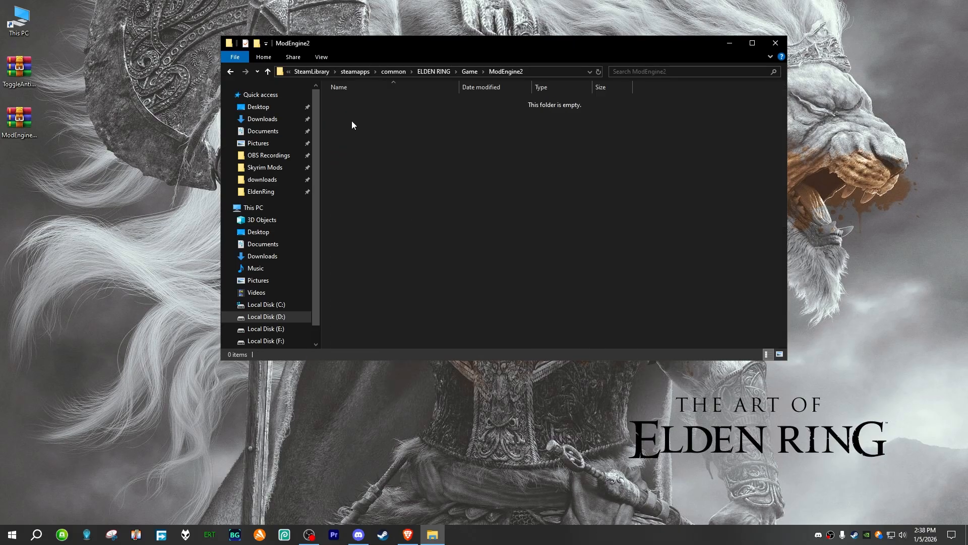
pyautogui.click(21, 124)
pyautogui.doubleClick(21, 124)
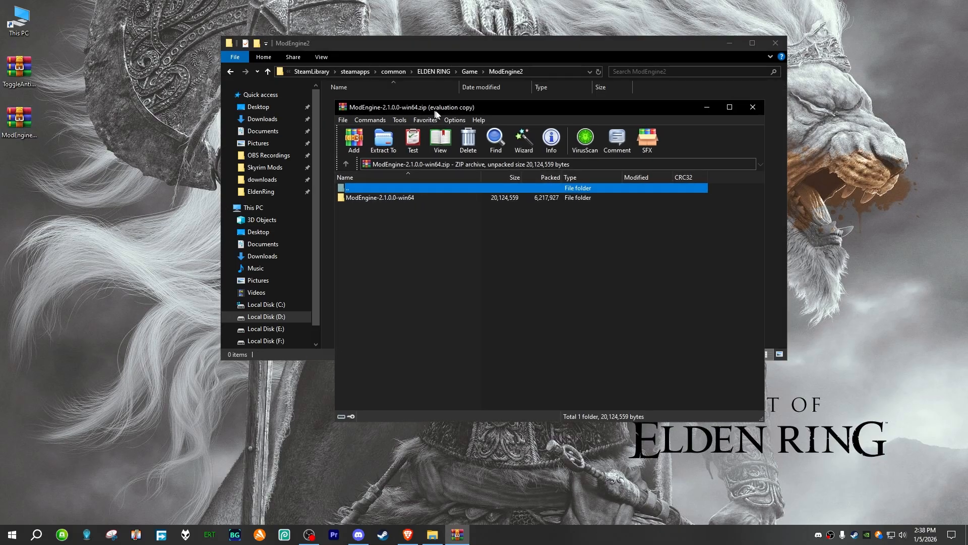
pyautogui.moveTo(435, 110); pyautogui.dragTo(817, 125)
pyautogui.doubleClick(762, 208)
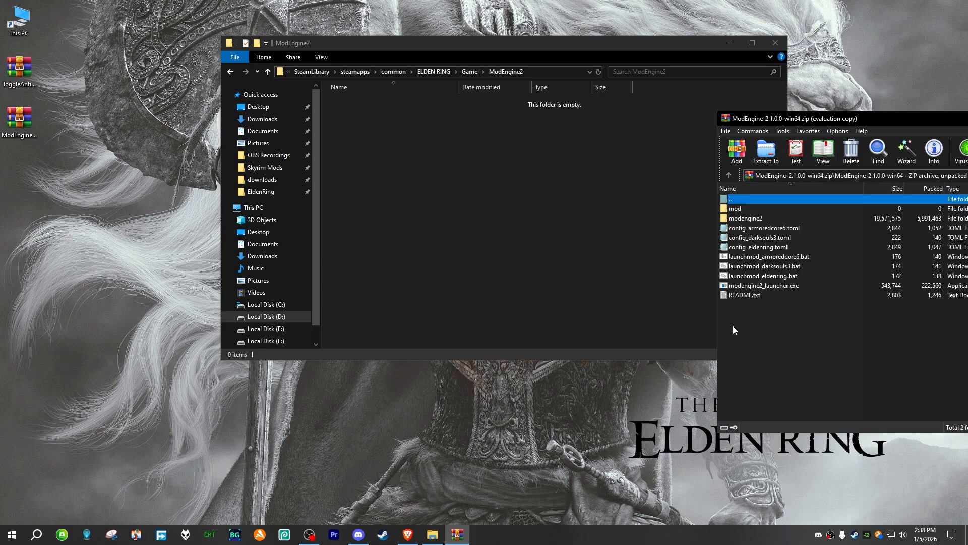
pyautogui.moveTo(736, 328); pyautogui.dragTo(417, 164)
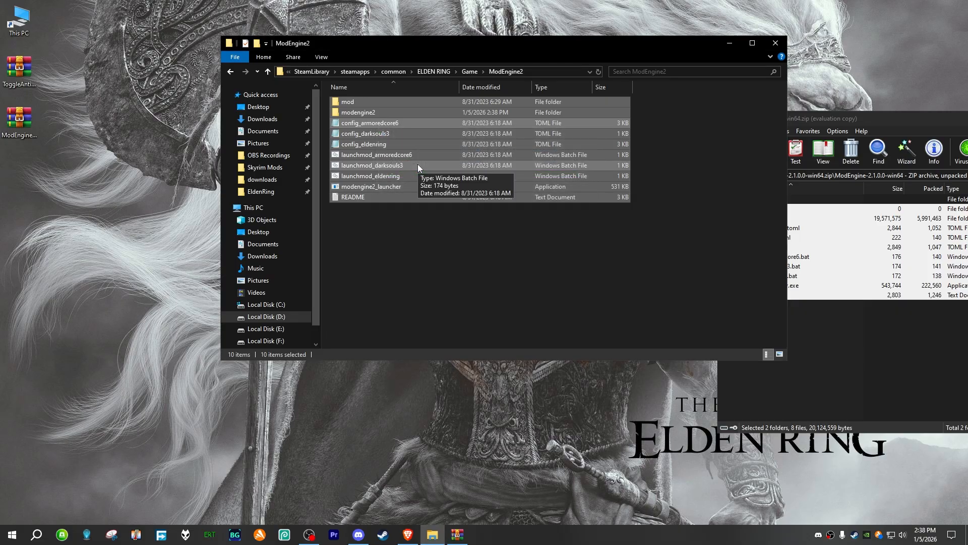
pyautogui.click(453, 238)
pyautogui.moveTo(872, 121); pyautogui.dragTo(527, 142)
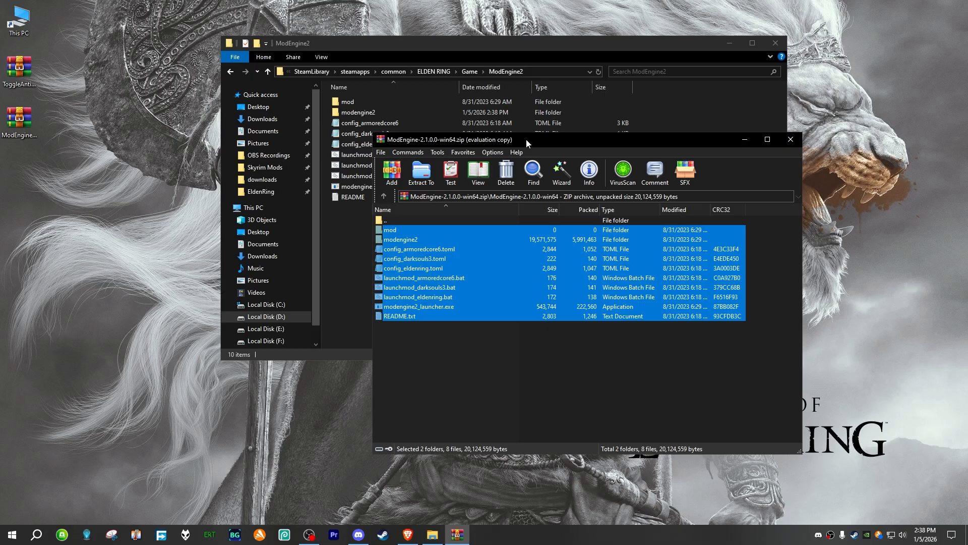
pyautogui.click(790, 139)
pyautogui.rightClick(402, 232)
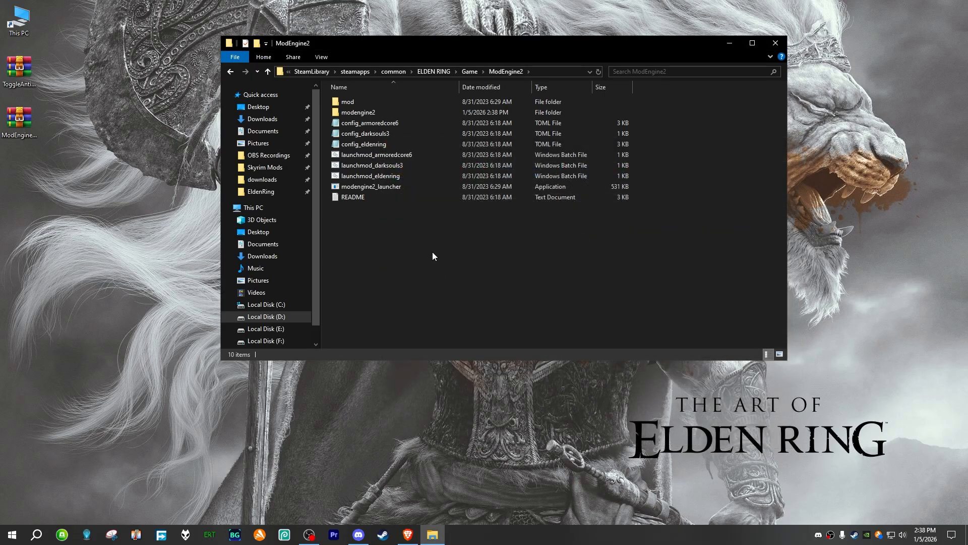
# Step: Delete config_armoredcore6, config_darksouls3, launchmod_armoredcore6 and launchmod_darksouls3 from the ModEngine2 folder
pyautogui.click(401, 124)
pyautogui.keyDown('shift'); pyautogui.click(389, 135); pyautogui.keyUp('shift')
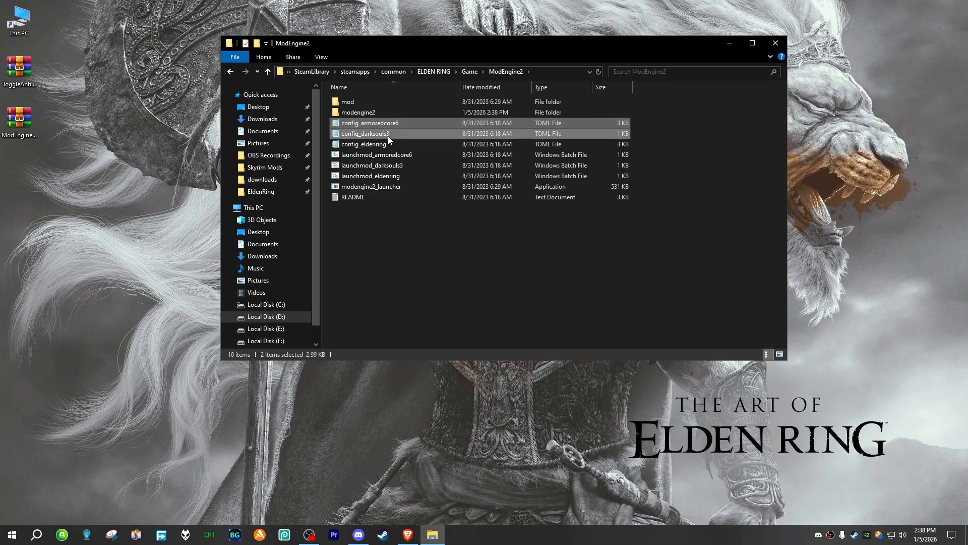
pyautogui.keyDown('ctrl'); pyautogui.click(410, 155); pyautogui.keyUp('ctrl')
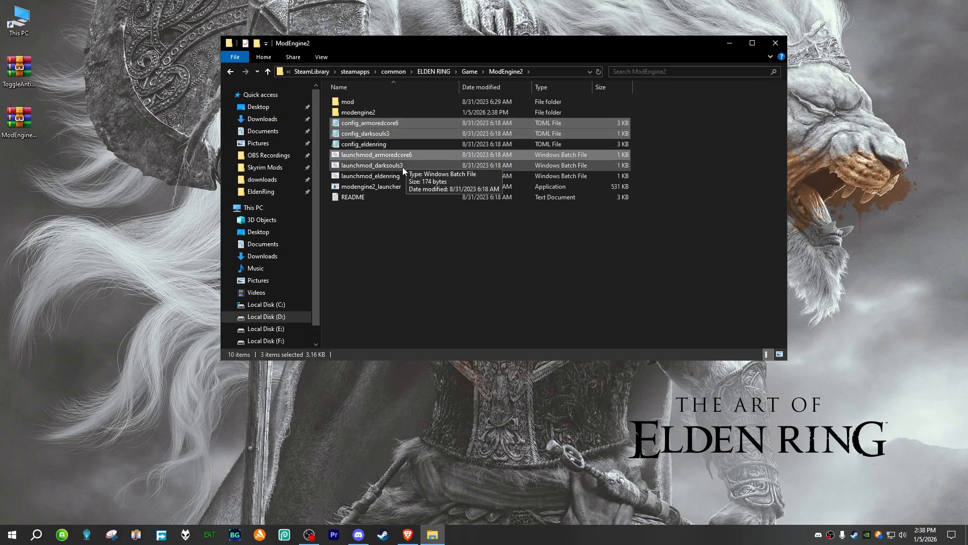
pyautogui.keyDown('ctrl'); pyautogui.click(402, 167); pyautogui.keyUp('ctrl')
pyautogui.rightClick(409, 164)
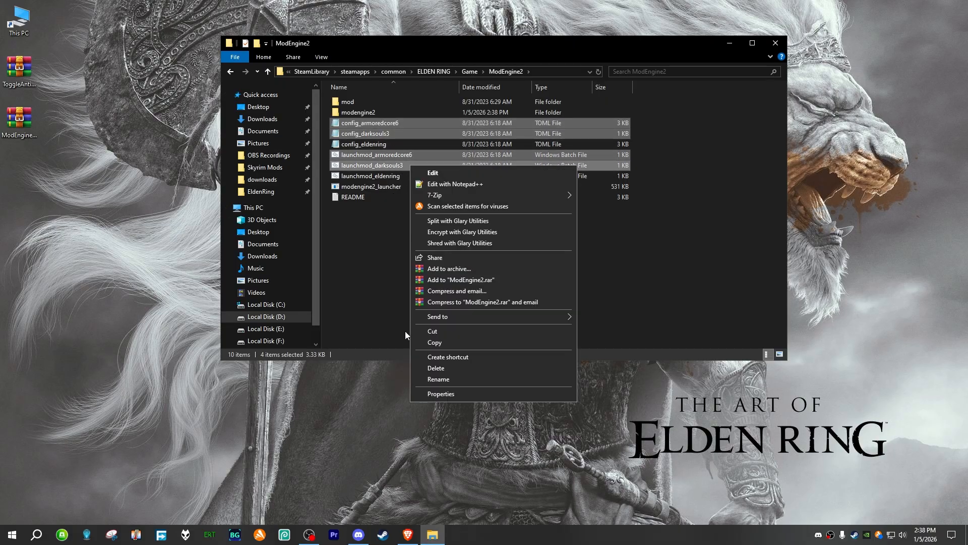
pyautogui.click(436, 368)
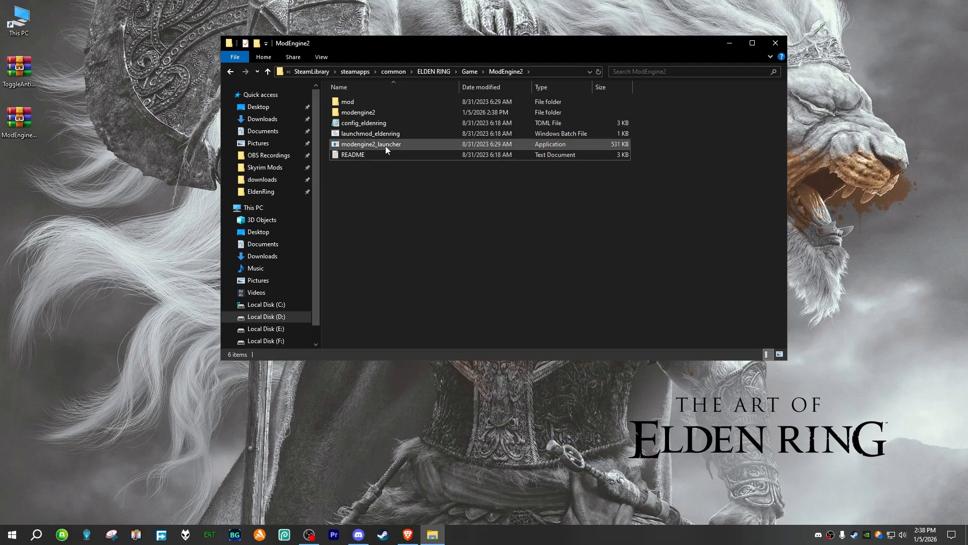
# Step: Review the remaining ModEngine2 files, including config_eldenring, launchmod_eldenring and modengine2_launcher
pyautogui.click(383, 143)
pyautogui.click(393, 123)
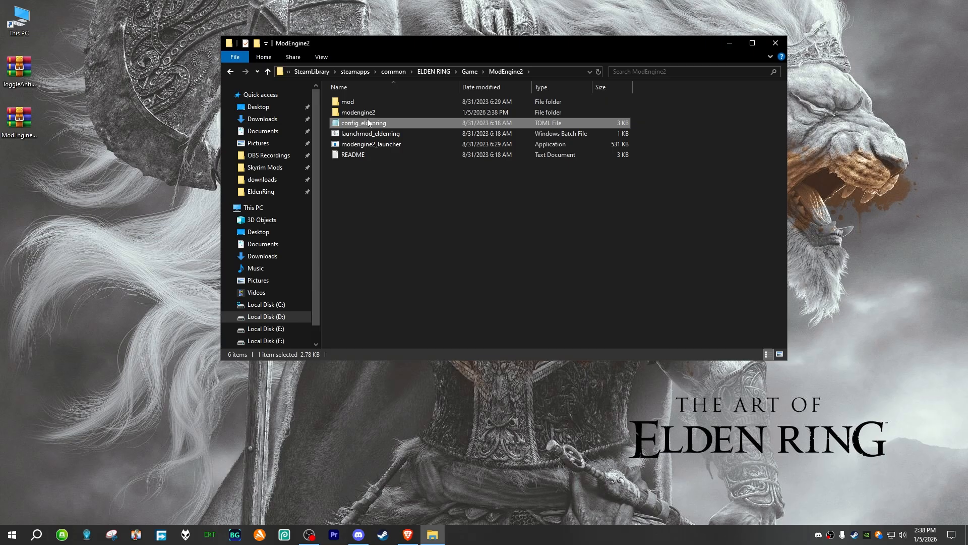
pyautogui.click(391, 134)
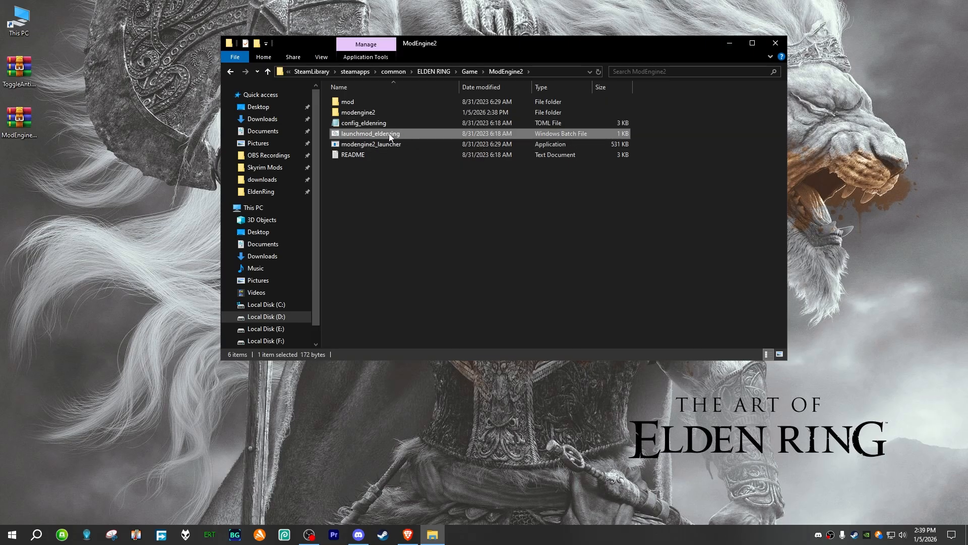
pyautogui.click(403, 146)
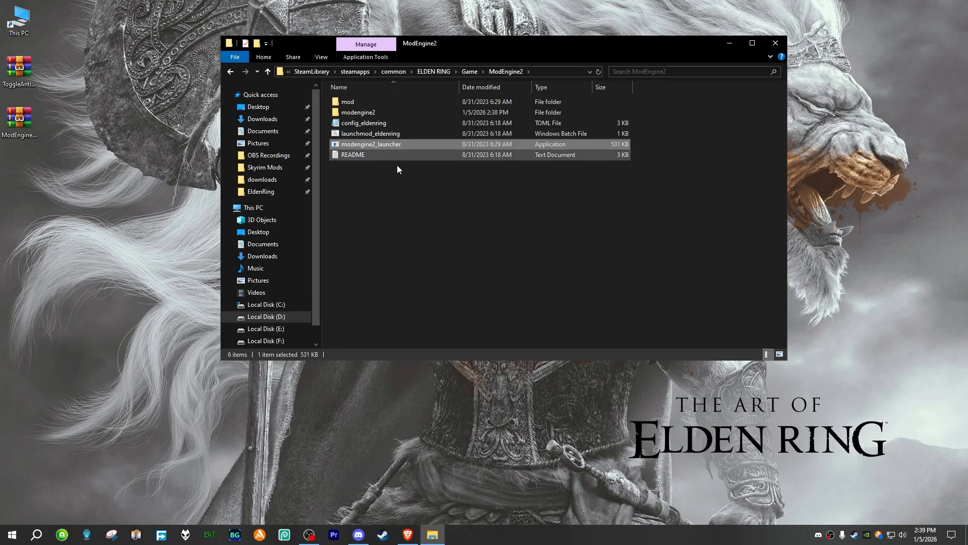
pyautogui.moveTo(431, 195); pyautogui.dragTo(549, 338)
pyautogui.moveTo(346, 194); pyautogui.dragTo(369, 102)
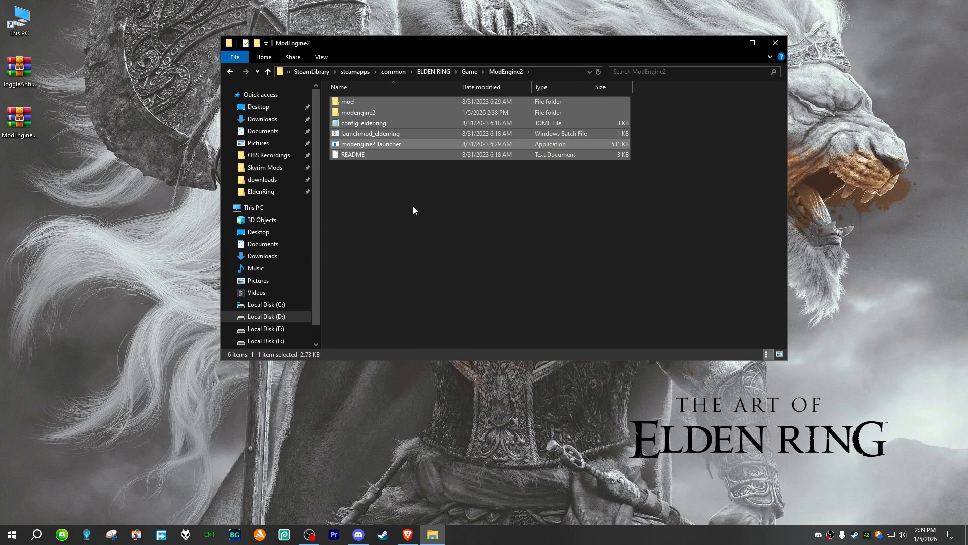
pyautogui.click(414, 208)
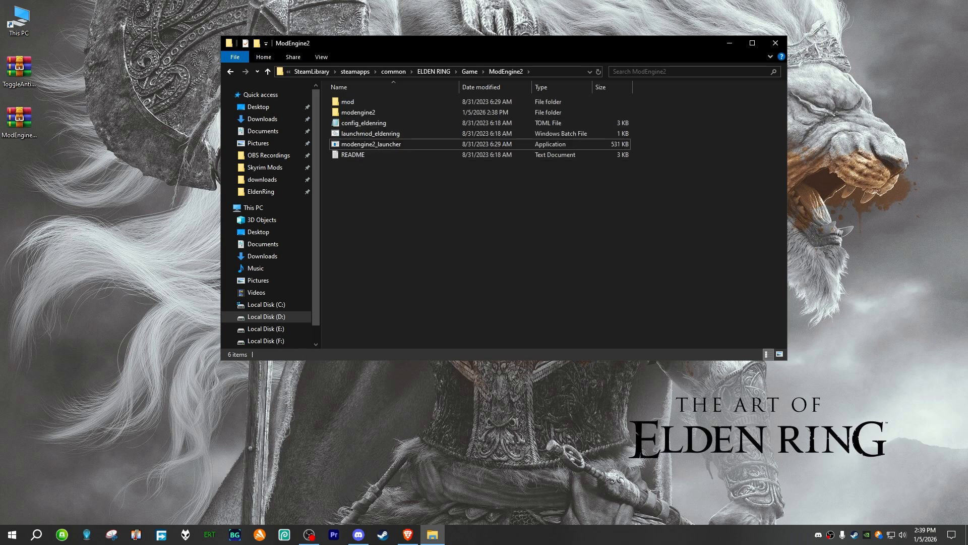
pyautogui.rightClick(426, 213)
pyautogui.click(425, 221)
pyautogui.click(143, 177)
pyautogui.rightClick(143, 176)
pyautogui.click(181, 211)
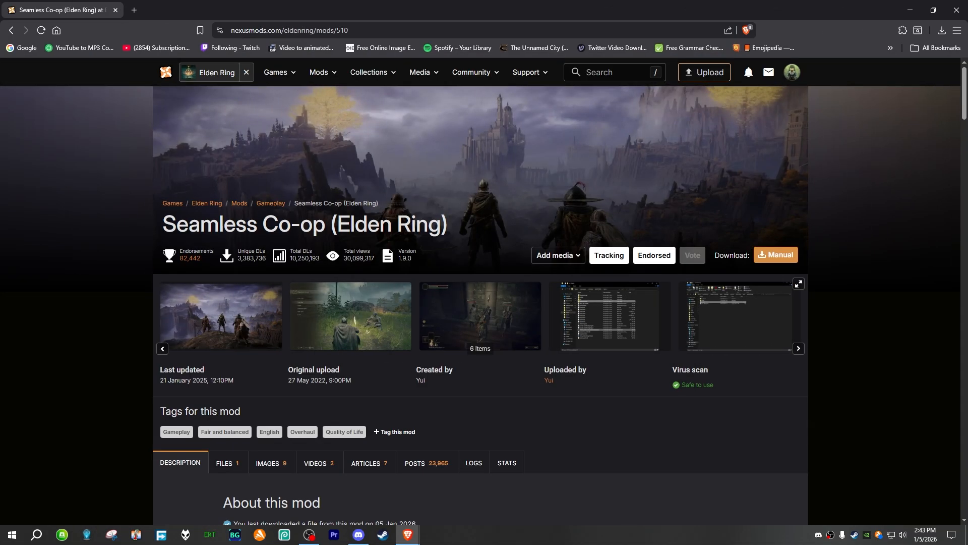
# Step: Examine the Seamless Co-op (Elden Ring) mod page, reading its short description and viewing the Roundtable Hold screenshot
pyautogui.scroll(-4, 217, 331)
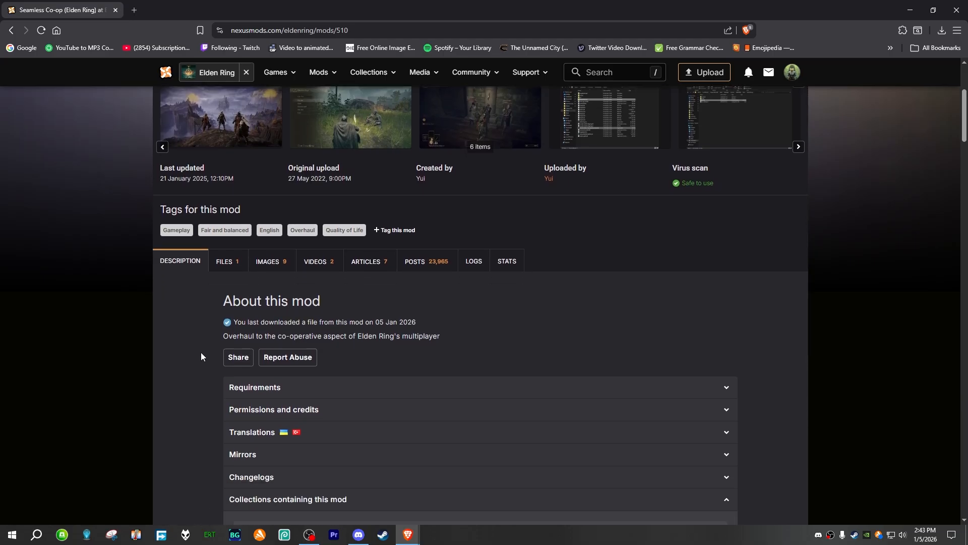
pyautogui.tripleClick(245, 336)
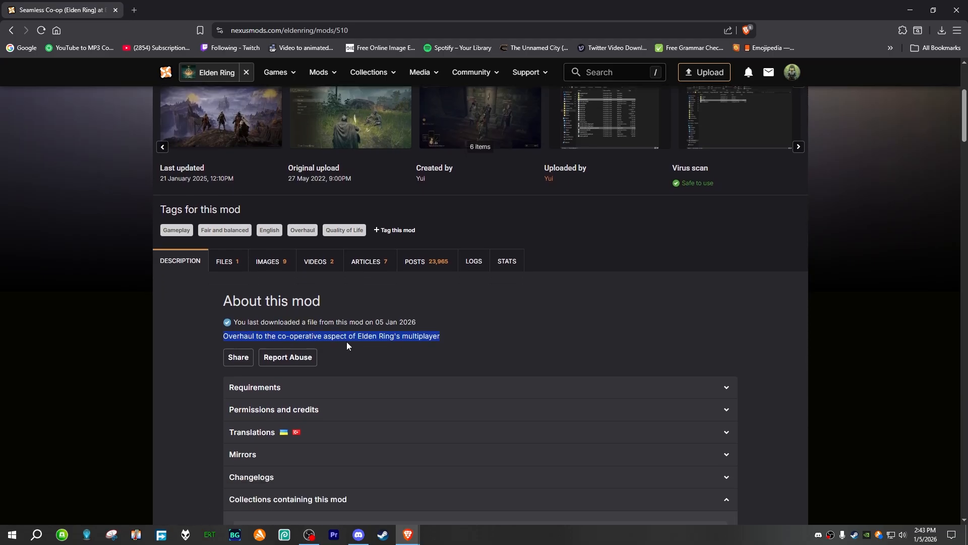
pyautogui.click(404, 344)
pyautogui.rightClick(424, 341)
pyautogui.click(422, 341)
pyautogui.rightClick(417, 341)
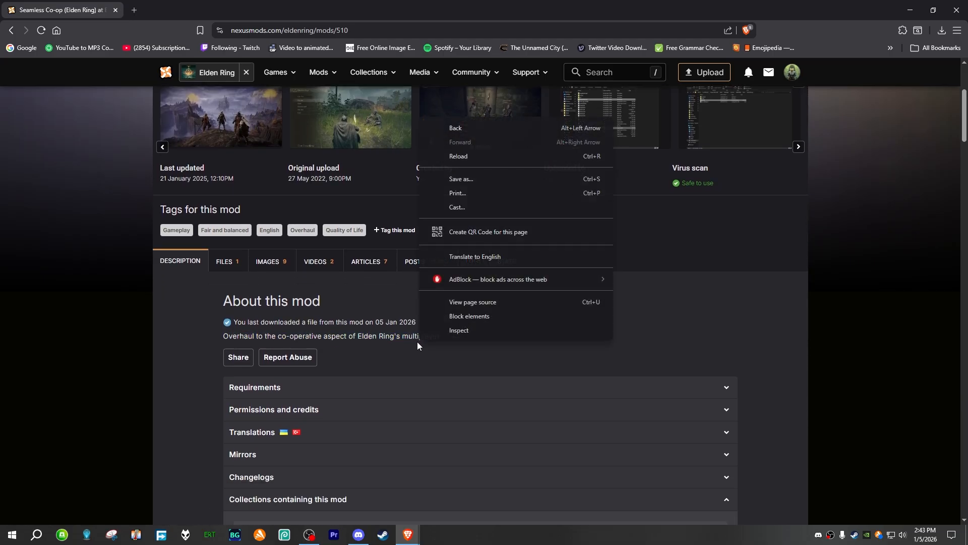
pyautogui.click(416, 341)
pyautogui.scroll(4, 388, 416)
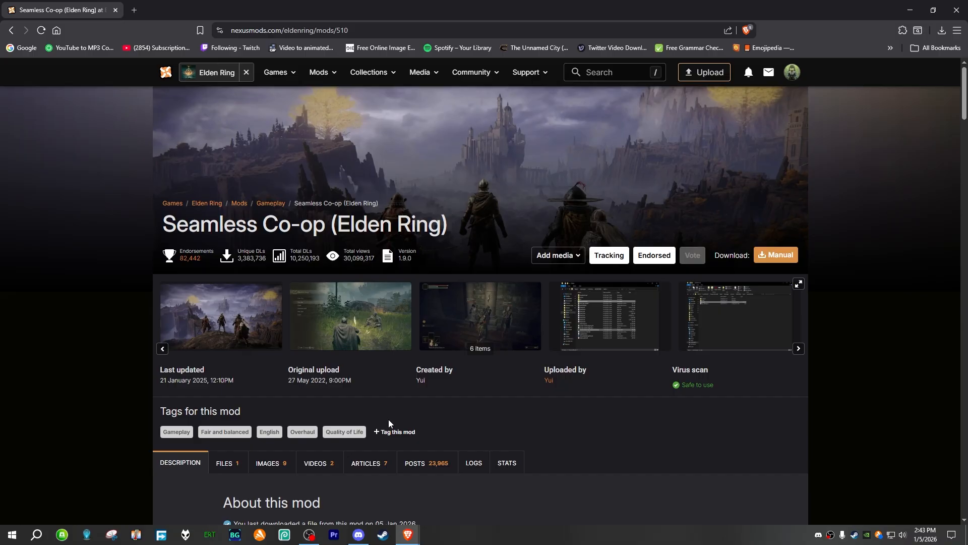
pyautogui.click(484, 338)
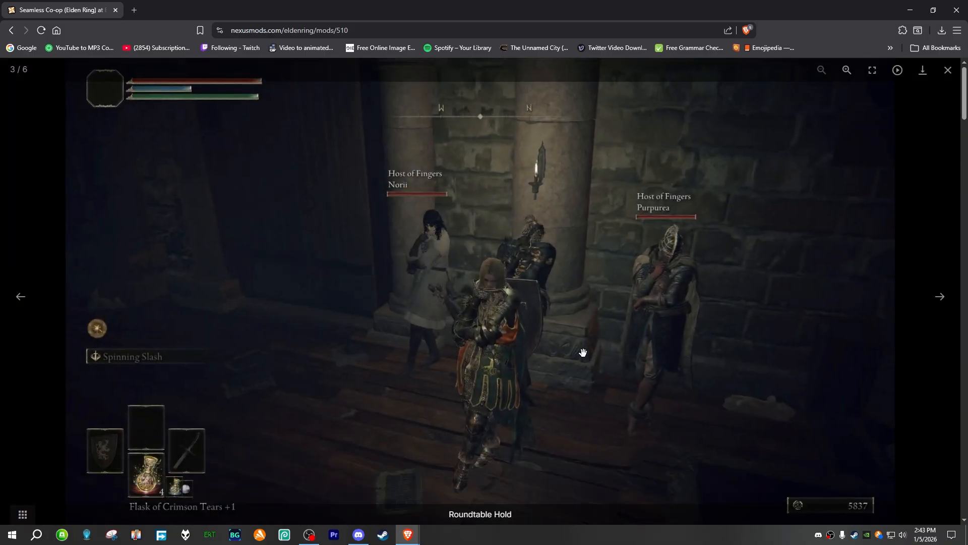
pyautogui.click(948, 71)
pyautogui.tripleClick(169, 226)
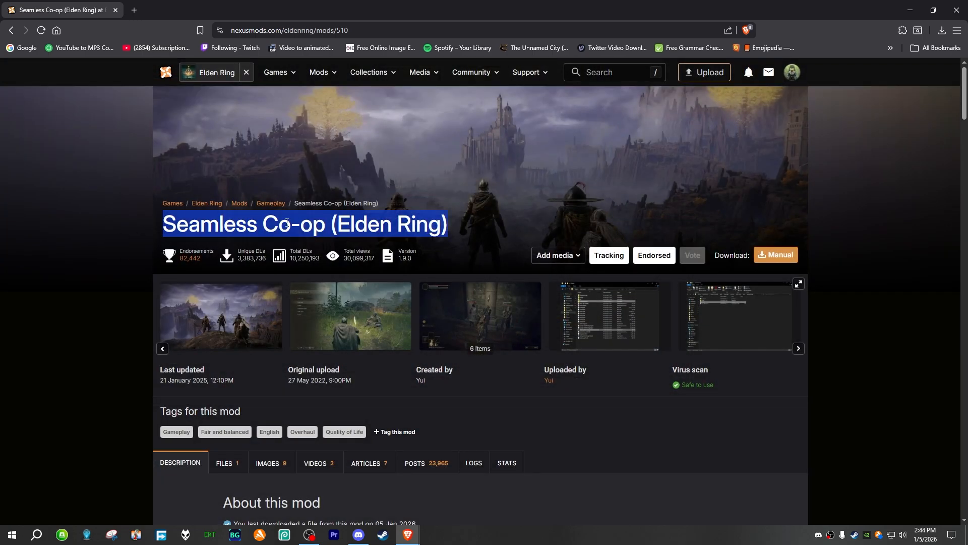
pyautogui.click(187, 222)
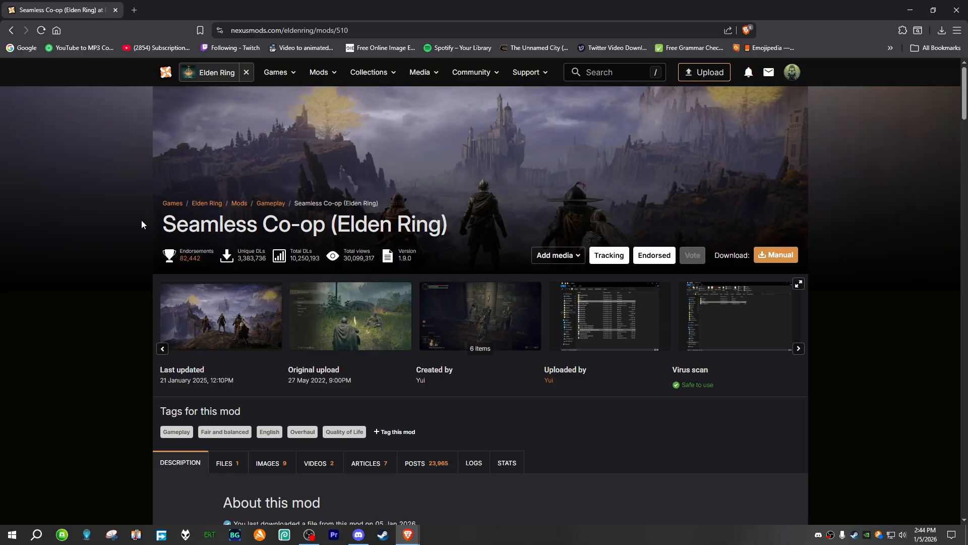
# Step: Download the Seamless Co-op v1.9.0 main file manually, save the zip to the Desktop and close the browser
pyautogui.scroll(-4, 128, 235)
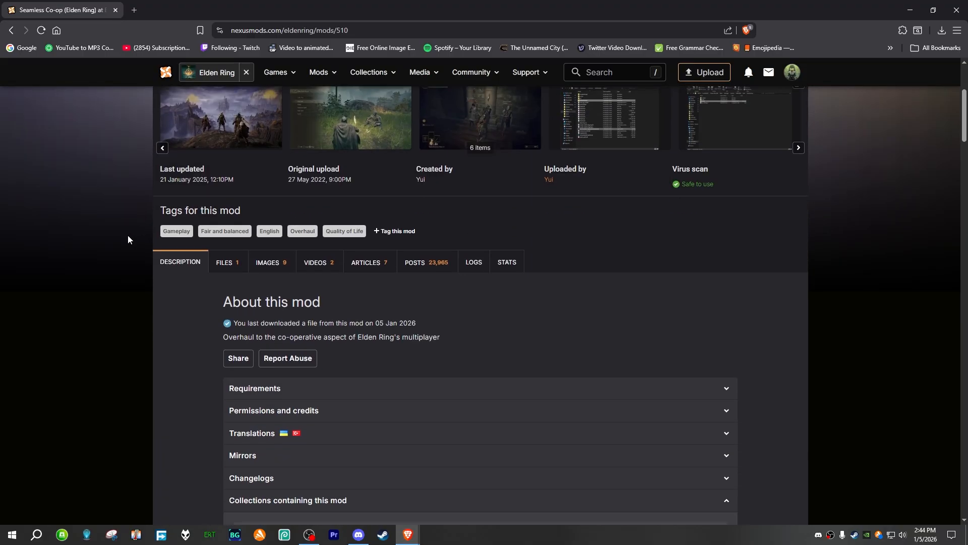
pyautogui.click(233, 263)
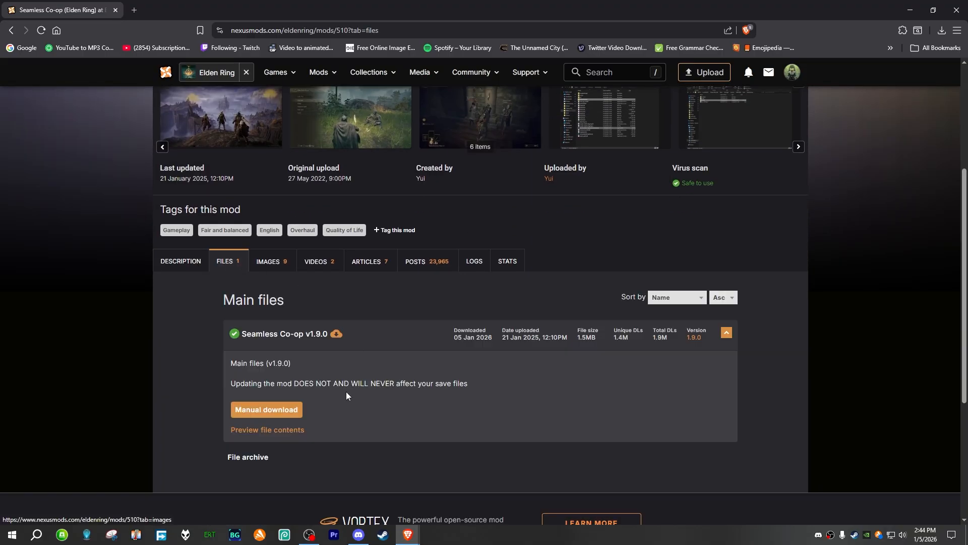
pyautogui.click(283, 411)
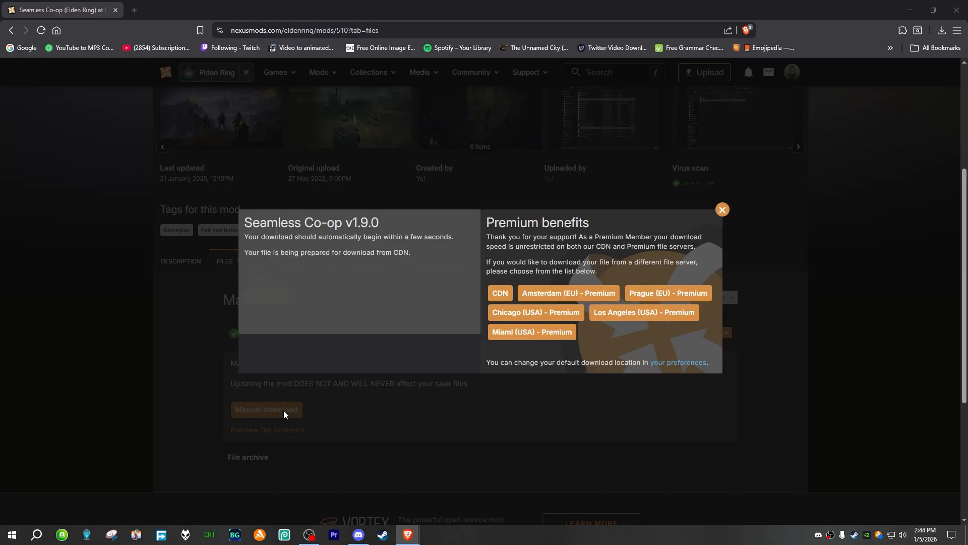
pyautogui.click(53, 82)
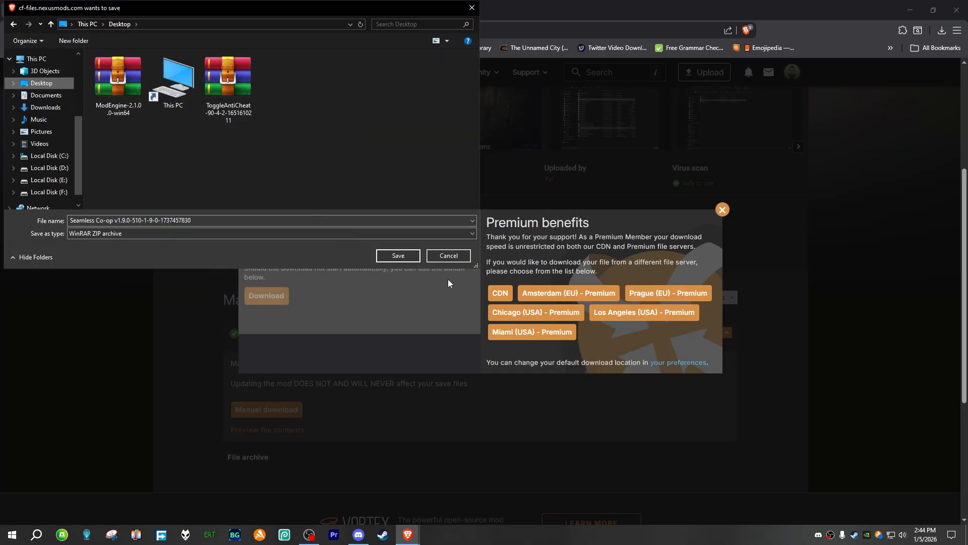
pyautogui.click(398, 255)
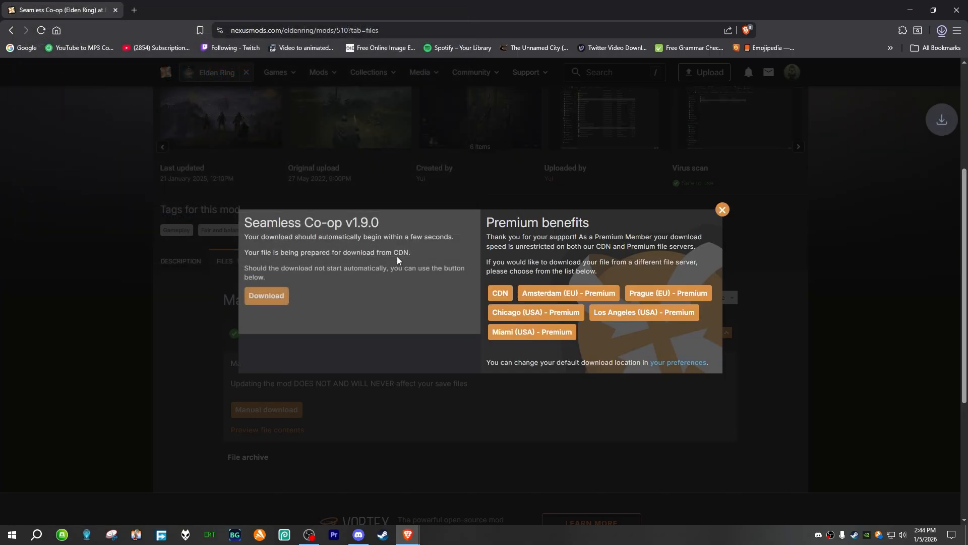
pyautogui.click(960, 7)
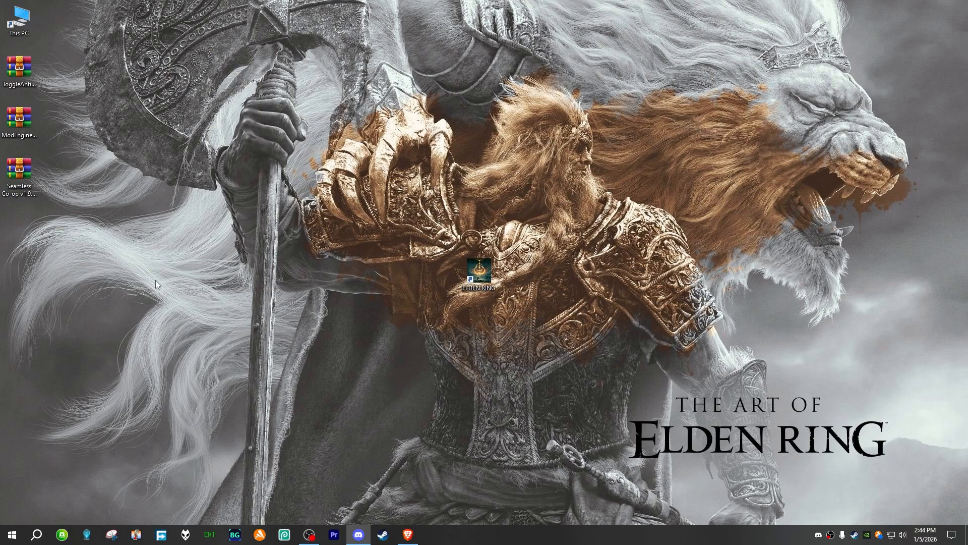
# Step: Open the ELDEN RING Game folder under SteamLibrary, steamapps, common on drive D and reposition its window beside the desktop archives
pyautogui.click(19, 171)
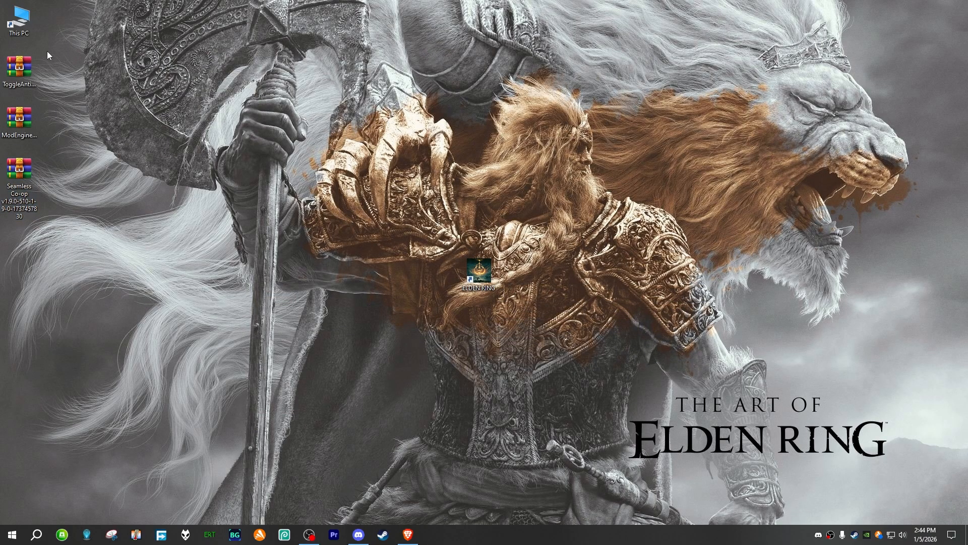
pyautogui.doubleClick(19, 20)
pyautogui.doubleClick(478, 236)
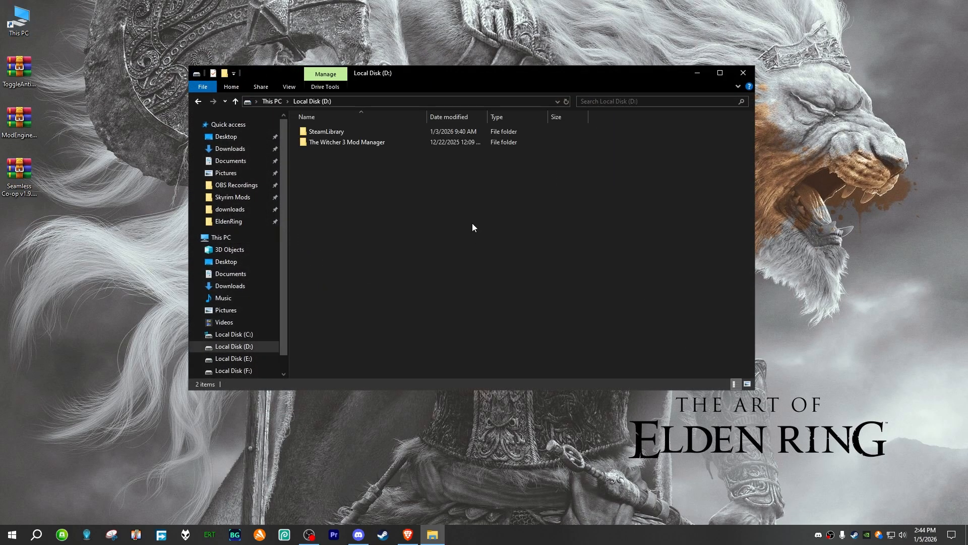
pyautogui.doubleClick(352, 131)
pyautogui.doubleClick(352, 131)
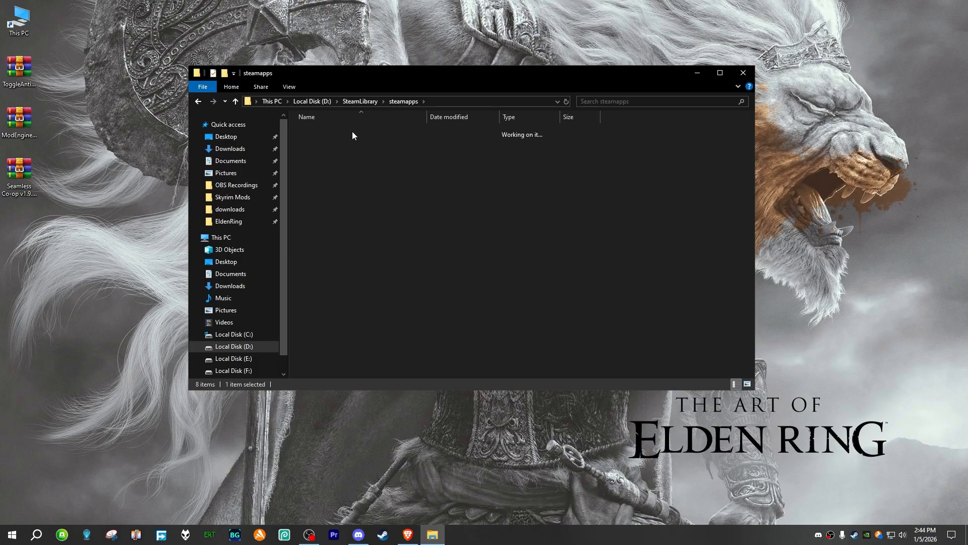
pyautogui.doubleClick(352, 132)
pyautogui.doubleClick(347, 153)
pyautogui.doubleClick(352, 132)
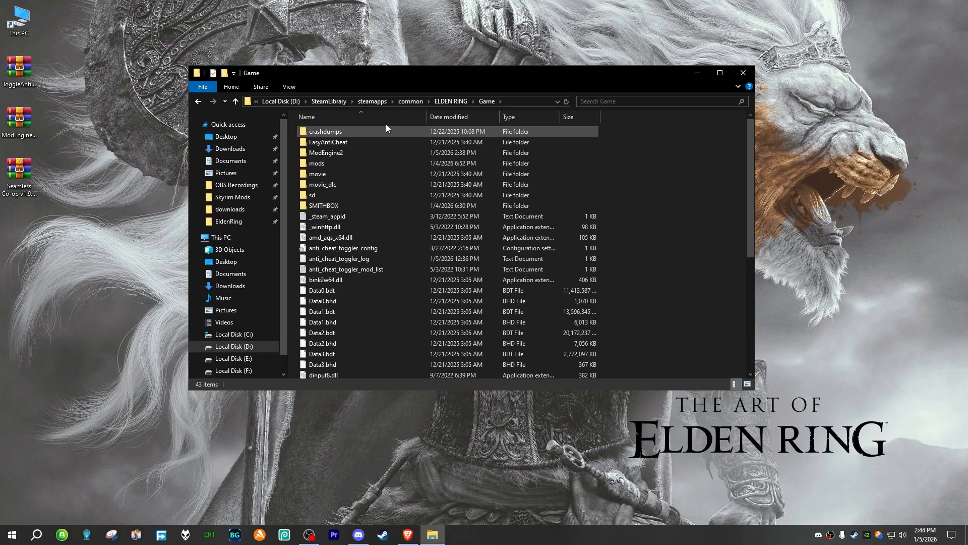
pyautogui.moveTo(464, 78); pyautogui.dragTo(485, 50)
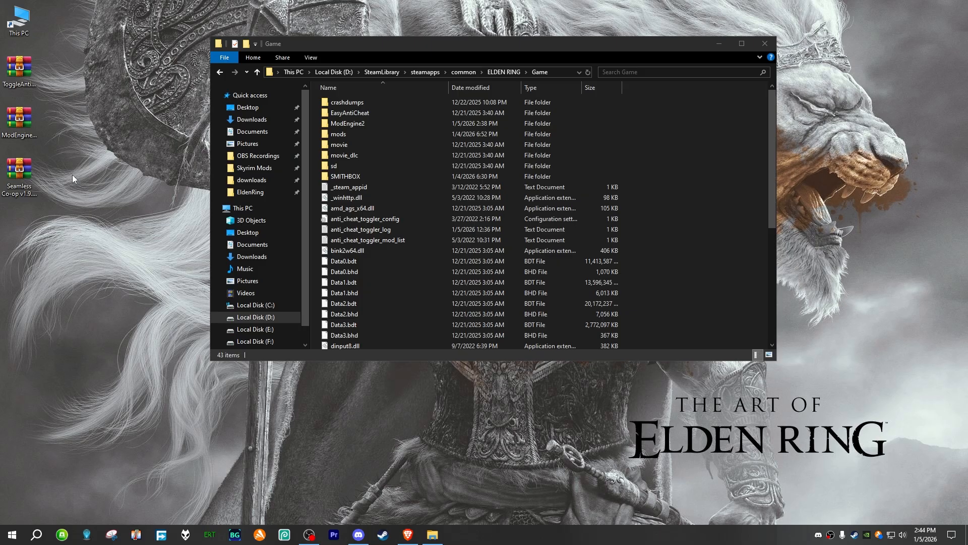
# Step: Extract the SeamlessCoop folder and ersc_launcher.exe from the Seamless Co-op archive into the Game folder and close the archive
pyautogui.doubleClick(19, 177)
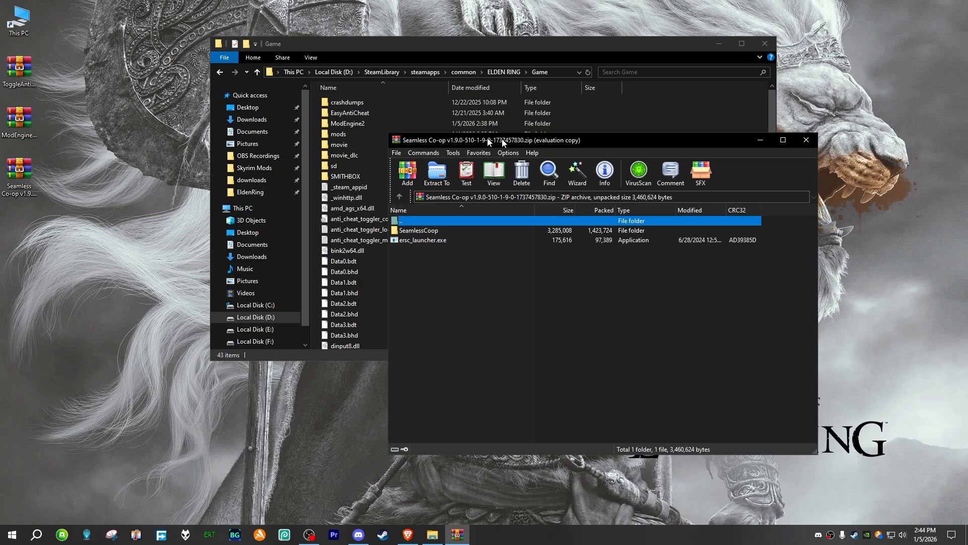
pyautogui.moveTo(469, 139); pyautogui.dragTo(888, 124)
pyautogui.click(822, 224)
pyautogui.hotkey('ctrl', 'a')
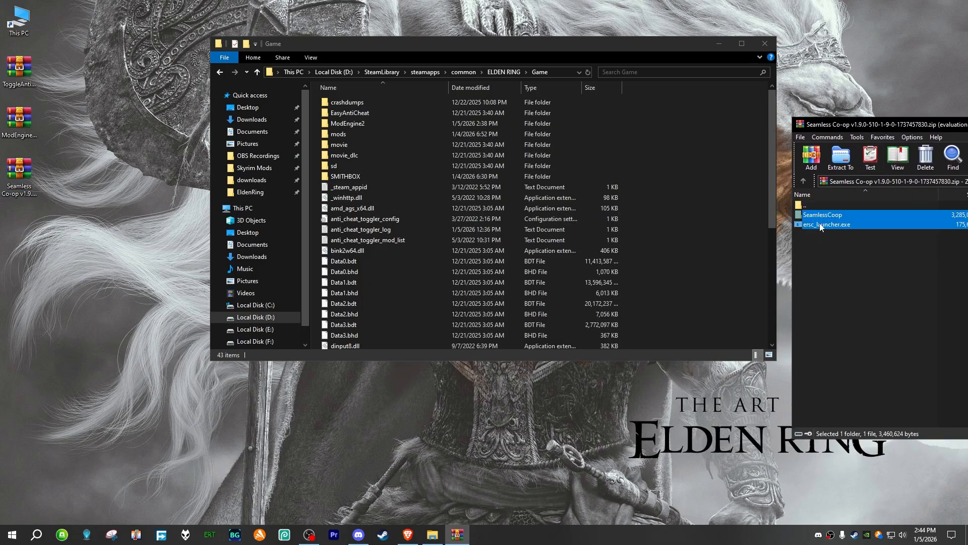
pyautogui.moveTo(711, 230); pyautogui.dragTo(710, 228)
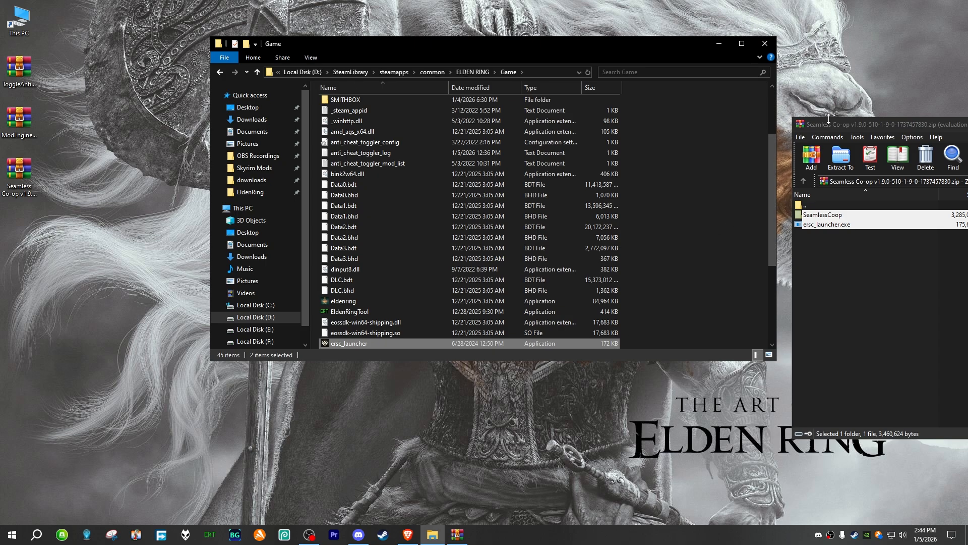
pyautogui.moveTo(821, 128); pyautogui.dragTo(331, 129)
pyautogui.click(719, 126)
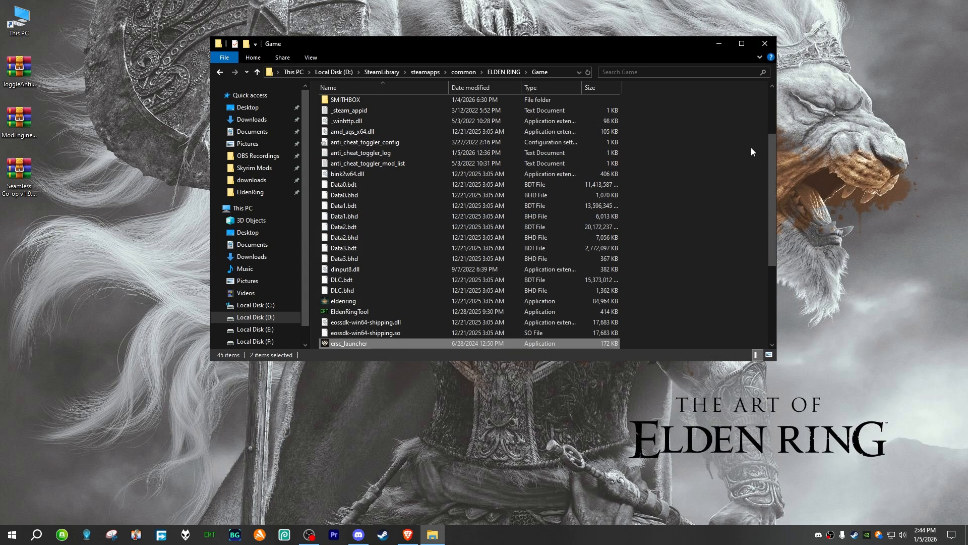
# Step: Refresh the Game folder and examine ersc_launcher and the contents of the SeamlessCoop folder
pyautogui.scroll(-4, 701, 216)
pyautogui.rightClick(667, 228)
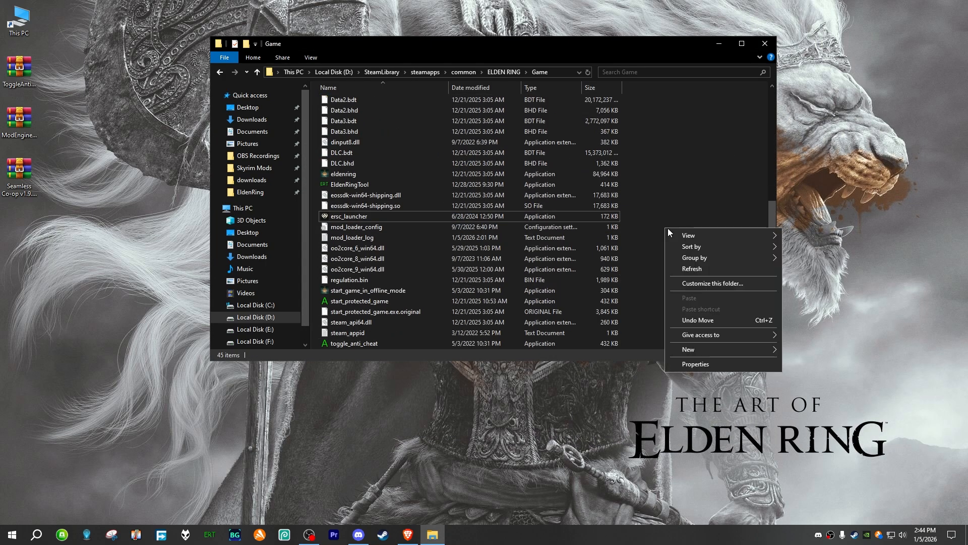
pyautogui.click(708, 268)
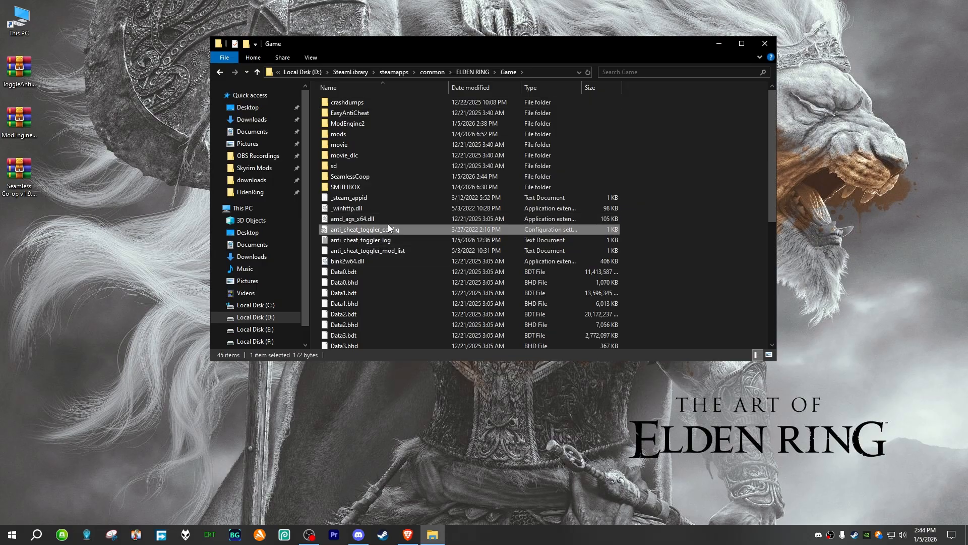
pyautogui.scroll(-3, 388, 224)
pyautogui.scroll(-2, 382, 228)
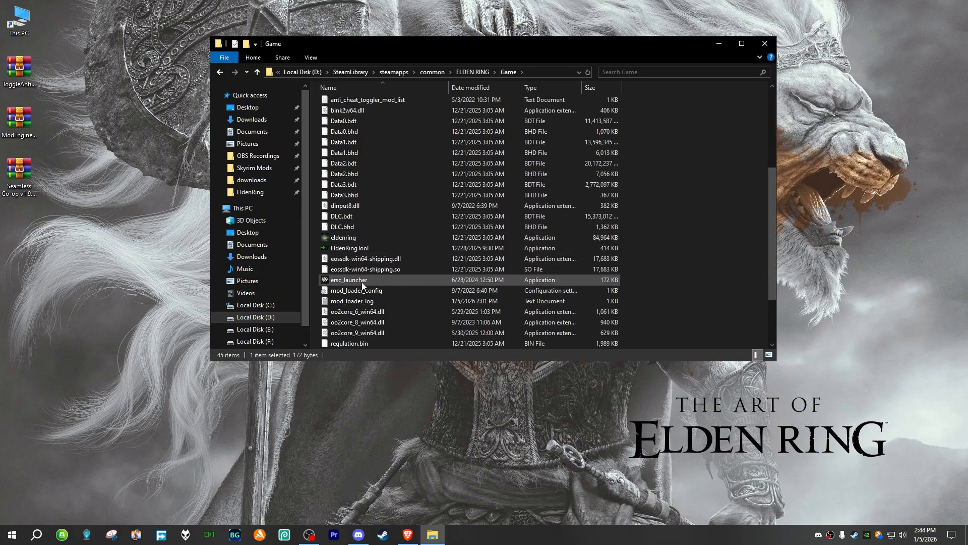
pyautogui.click(538, 276)
pyautogui.scroll(5, 419, 267)
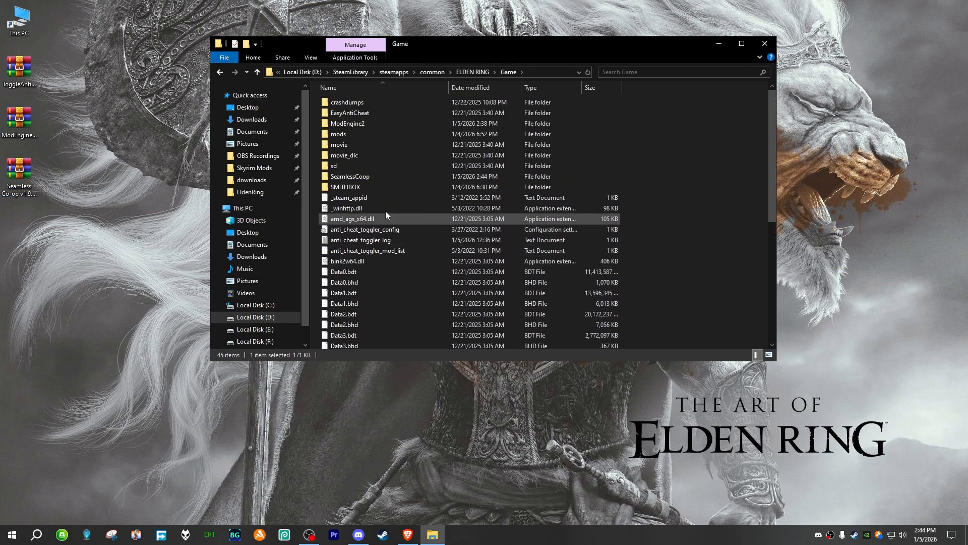
pyautogui.doubleClick(374, 175)
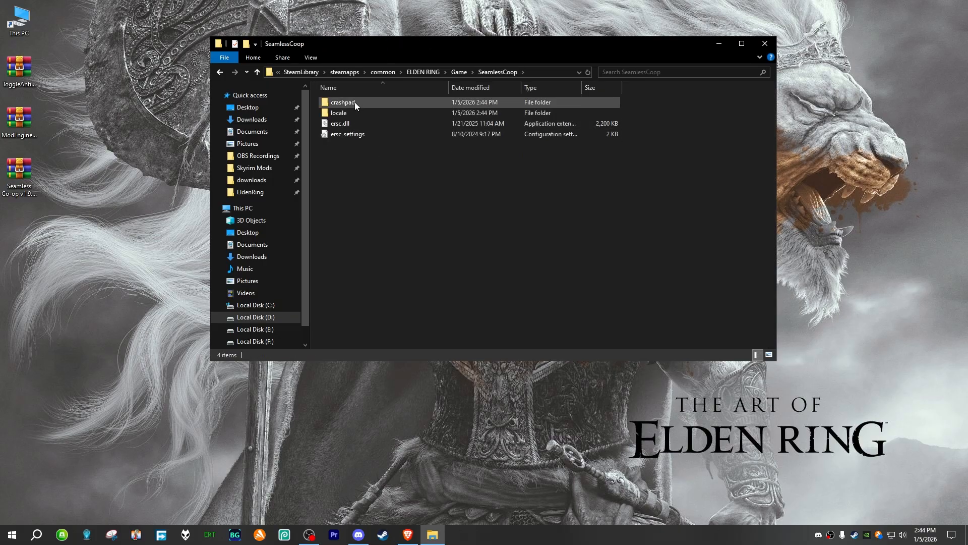
pyautogui.rightClick(391, 199)
pyautogui.hotkey('alt', 'Left')
# Step: Try to start Elden Ring with ersc_launcher from the Game folder
pyautogui.scroll(-4, 375, 209)
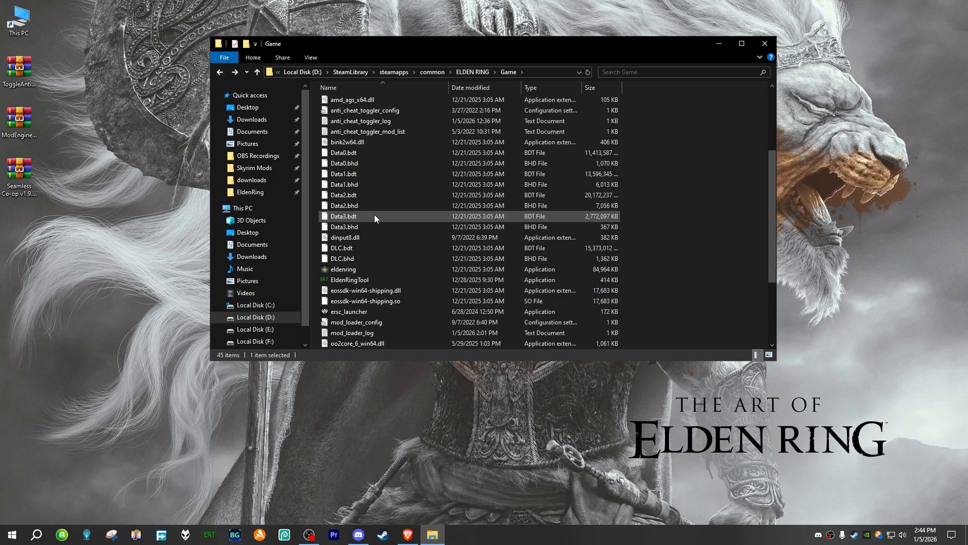
pyautogui.click(371, 311)
pyautogui.doubleClick(371, 311)
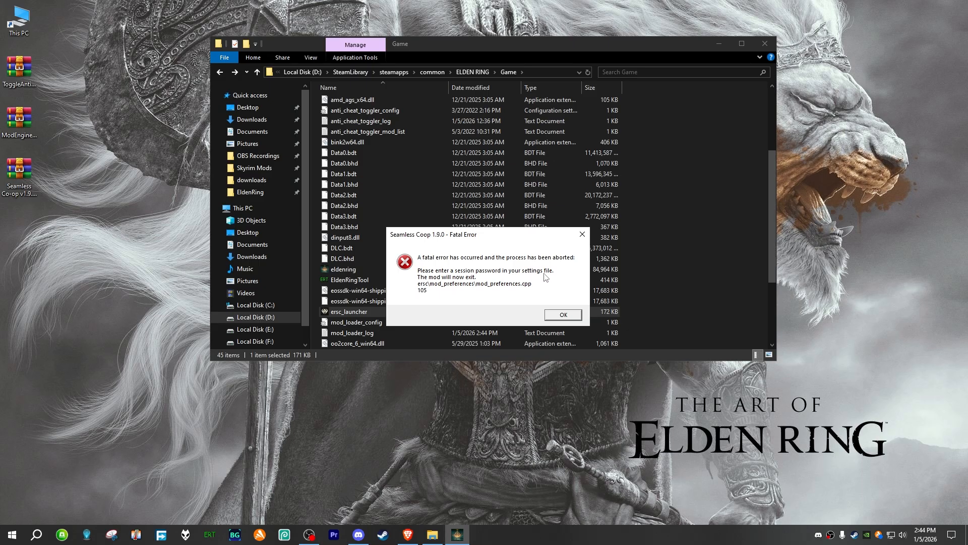
pyautogui.click(561, 314)
# Step: Open the ersc_settings configuration file from the SeamlessCoop folder for editing
pyautogui.scroll(2, 364, 285)
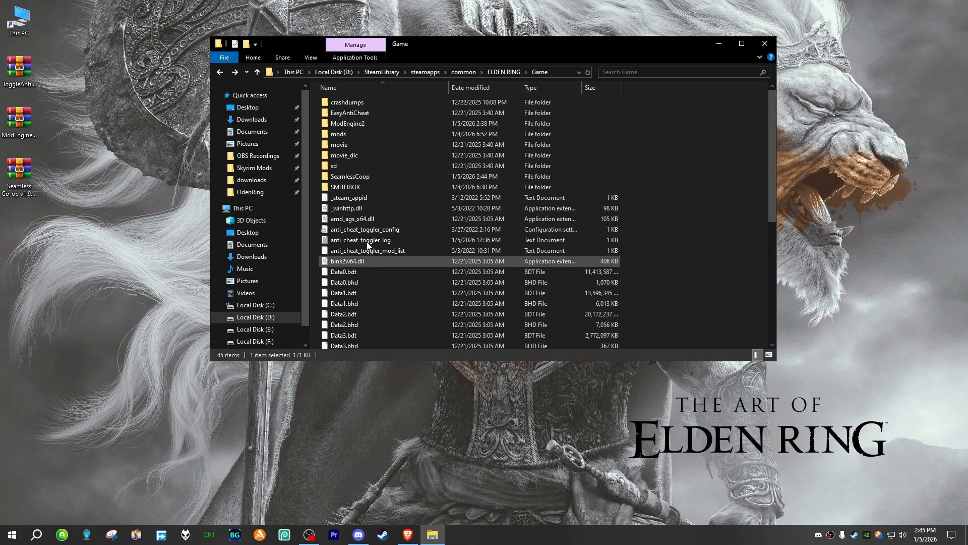
pyautogui.click(353, 188)
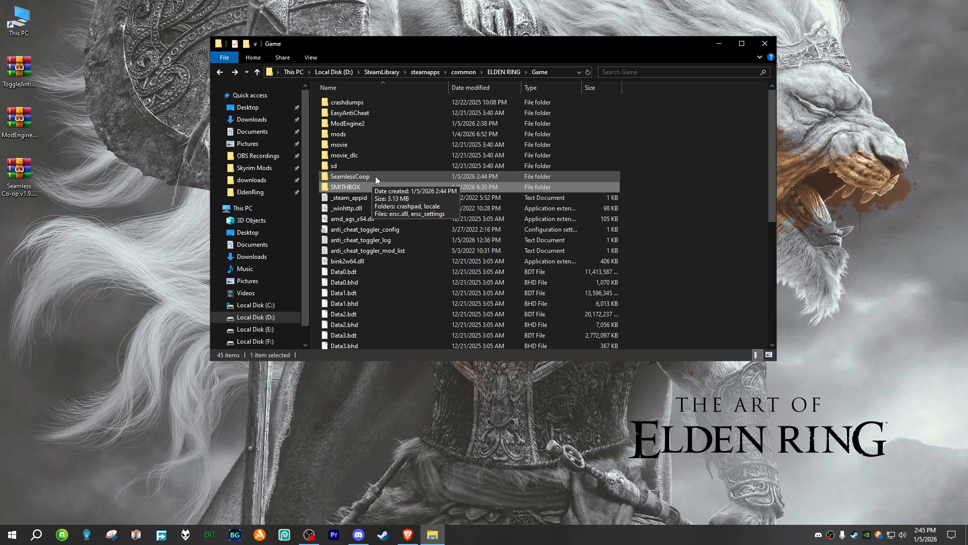
pyautogui.click(361, 177)
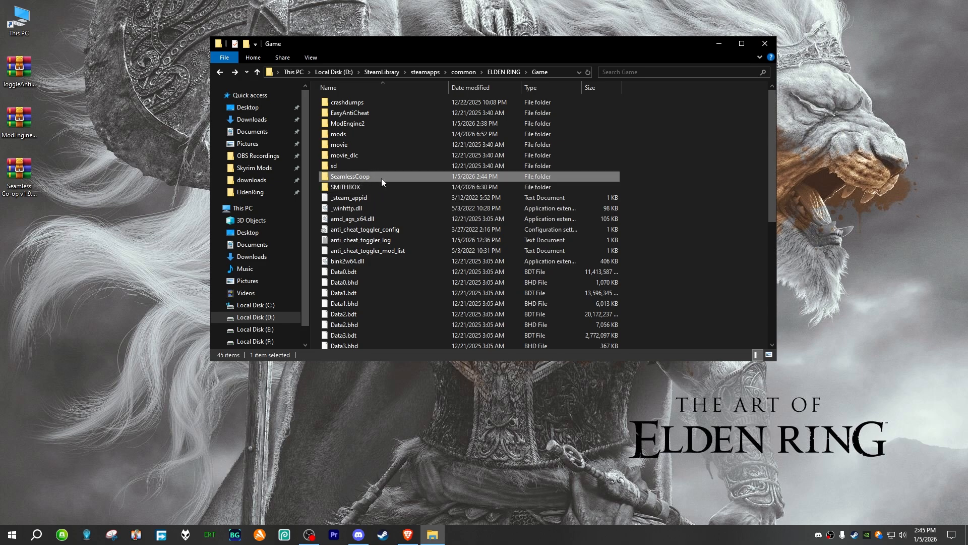
pyautogui.doubleClick(378, 177)
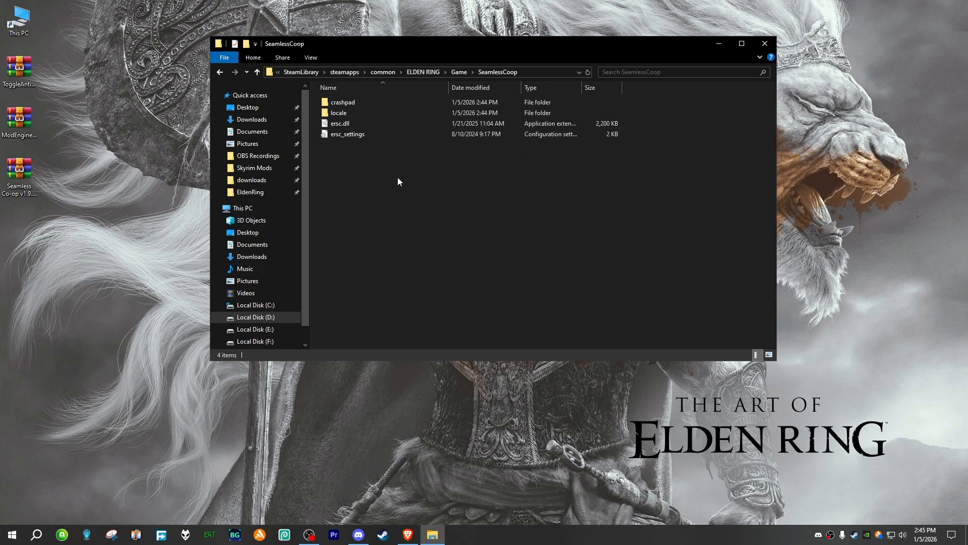
pyautogui.click(335, 138)
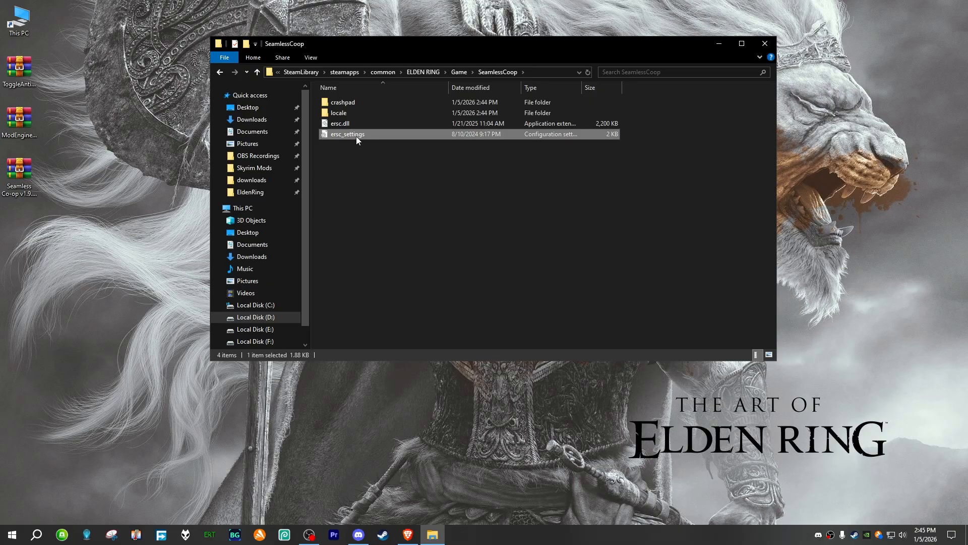
pyautogui.doubleClick(374, 137)
# Step: Enter a session password on the cooppassword line of ersc_settings, save the file and close it
pyautogui.scroll(-5, 284, 301)
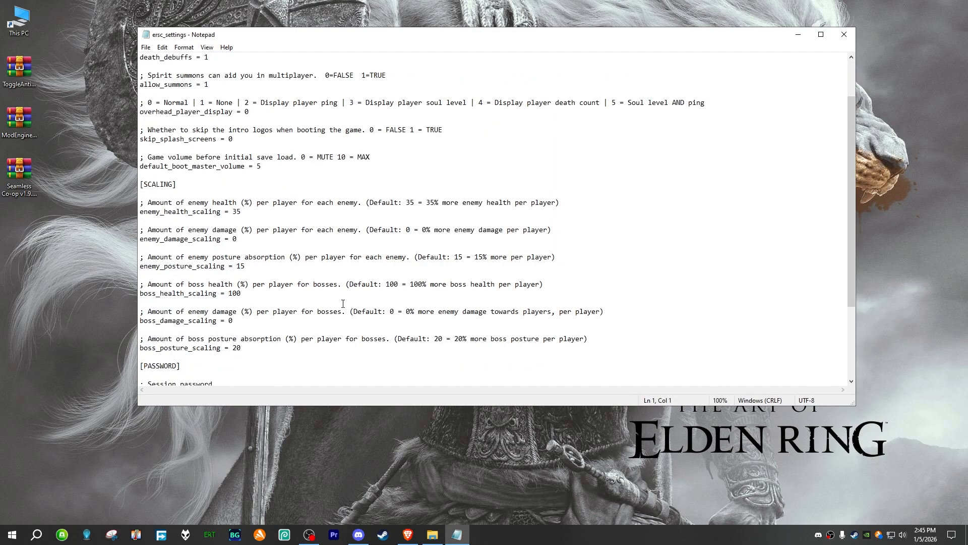
pyautogui.moveTo(219, 275); pyautogui.dragTo(150, 274)
pyautogui.click(214, 289)
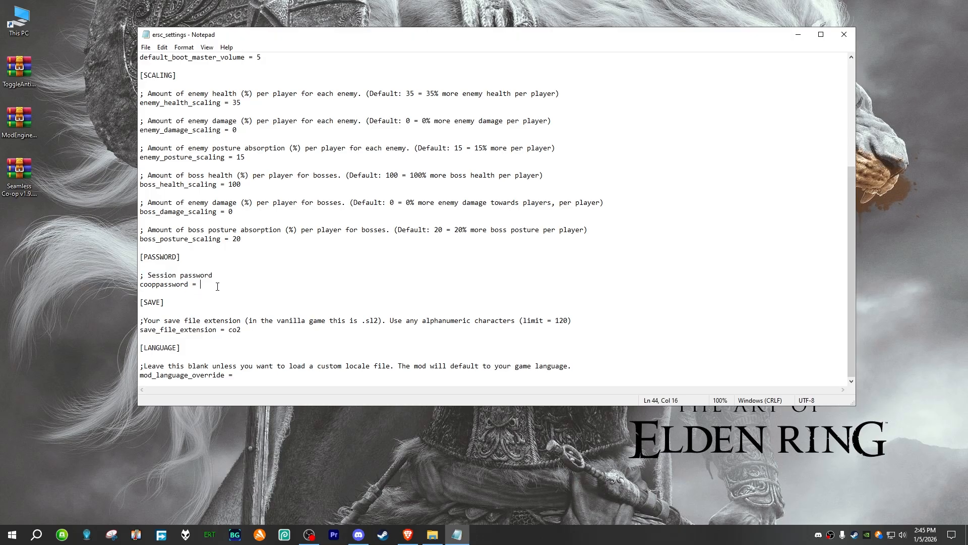
pyautogui.write('123')
pyautogui.click(146, 47)
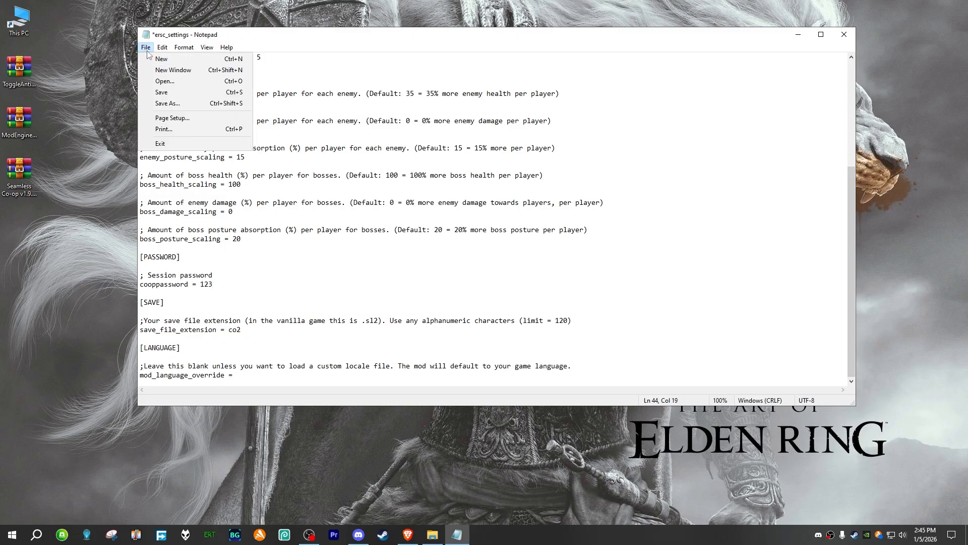
pyautogui.click(166, 93)
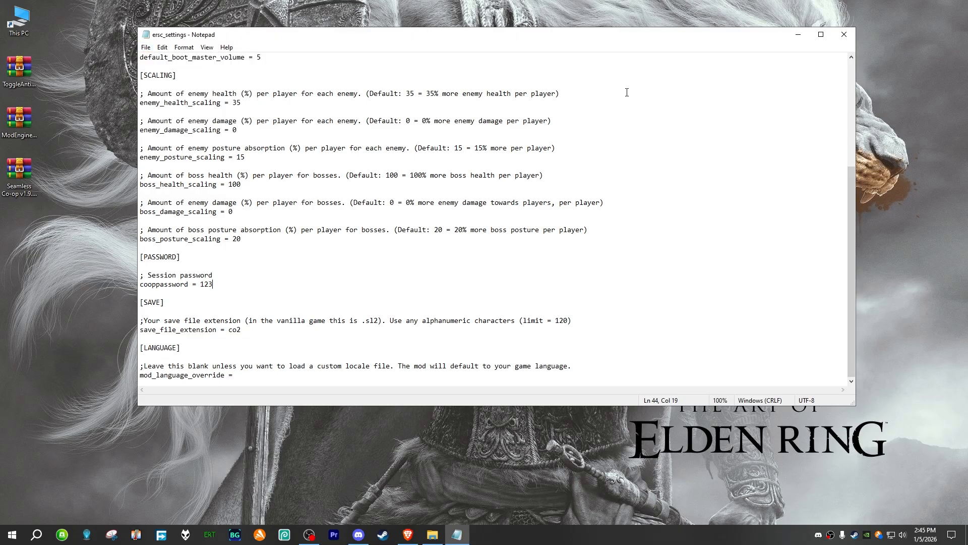
pyautogui.click(844, 34)
# Step: Return to the Game folder, launch Elden Ring through ersc_launcher and continue past the title screen
pyautogui.click(388, 243)
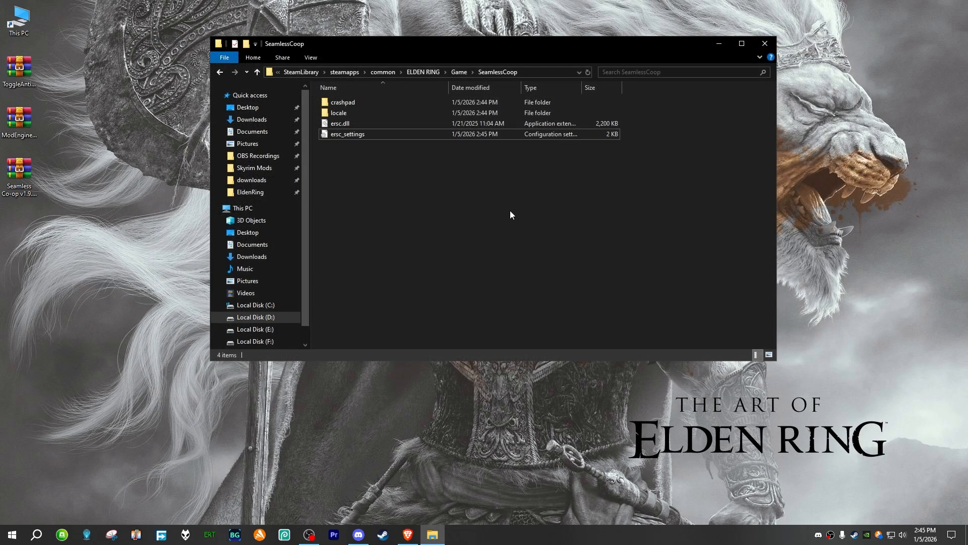
pyautogui.hotkey('alt', 'Left')
pyautogui.scroll(-6, 412, 321)
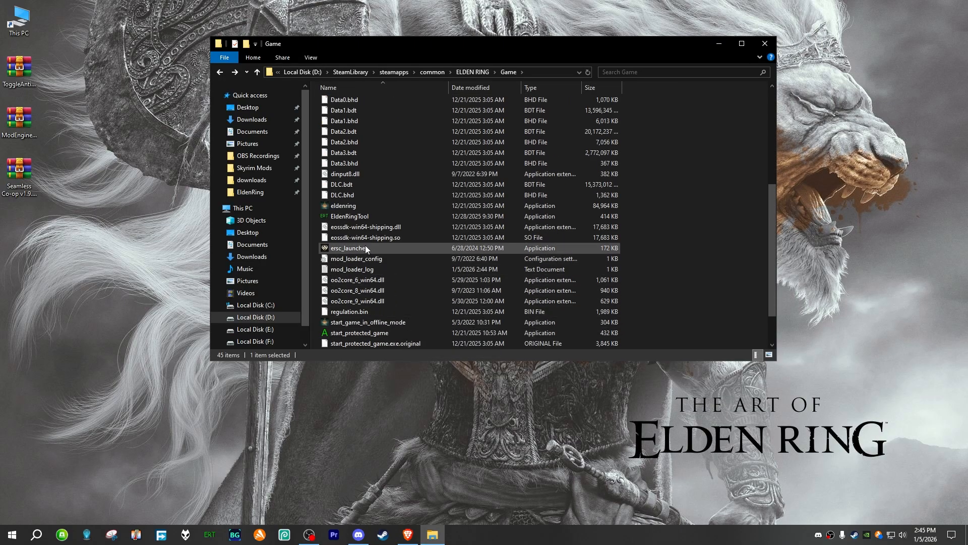
pyautogui.doubleClick(364, 248)
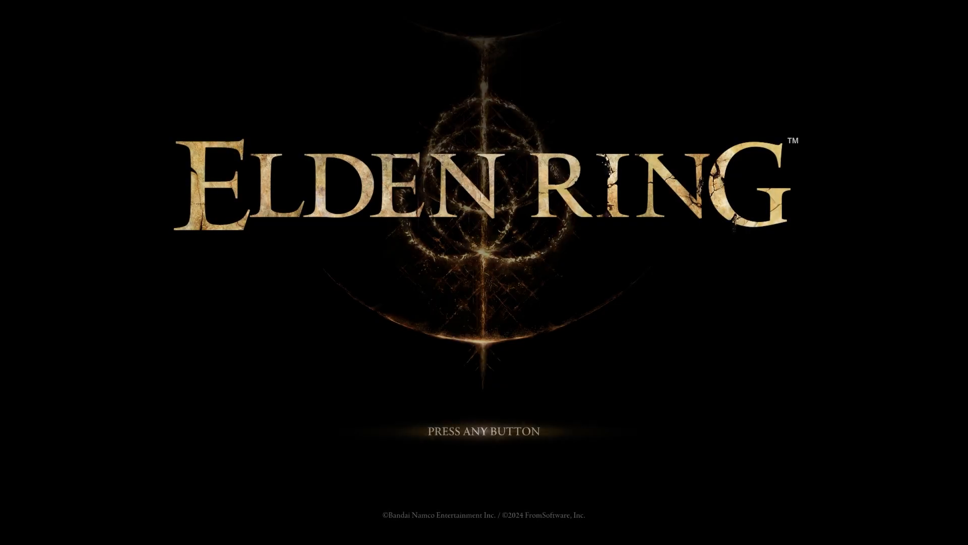
pyautogui.press('Return')
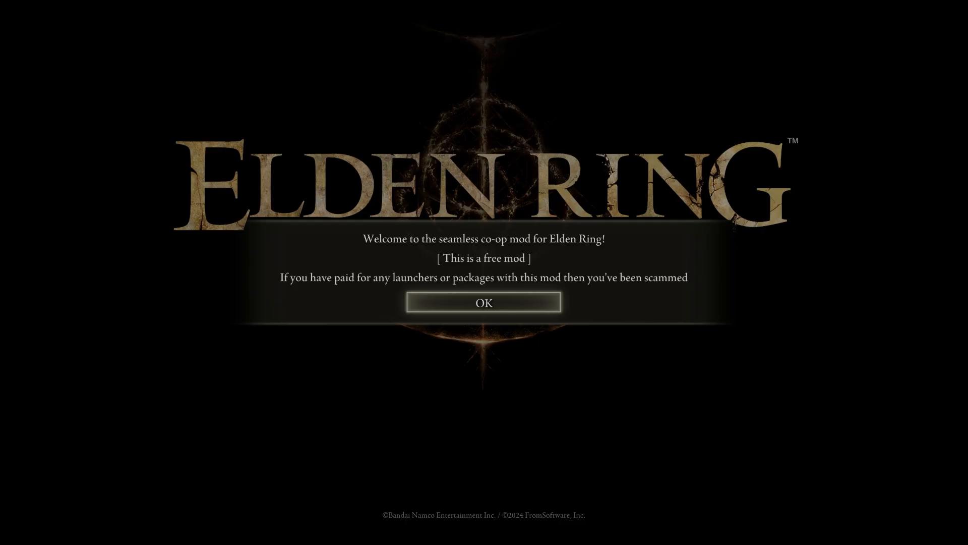
# Step: Dismiss the two Seamless Co-op welcome notices to reach the title menu
pyautogui.press('Return')
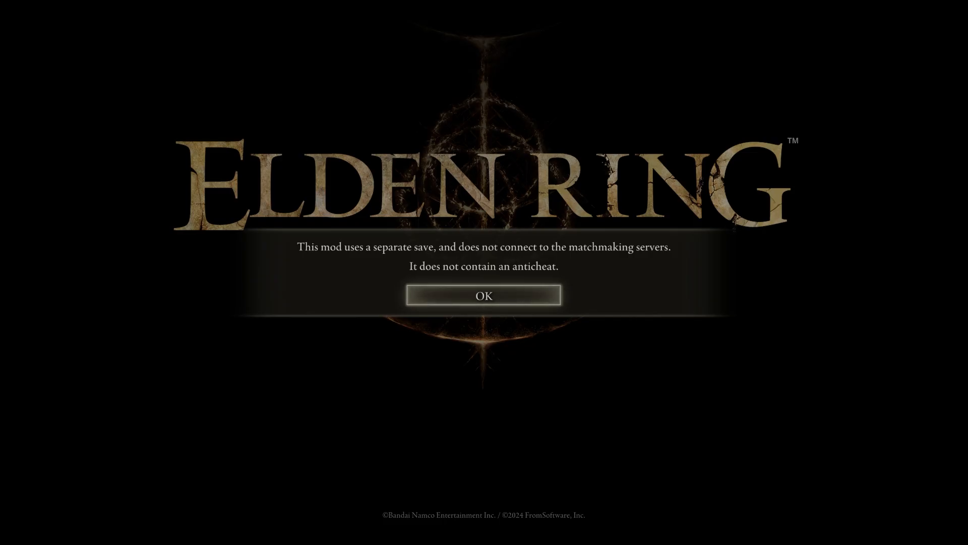
pyautogui.press('Return')
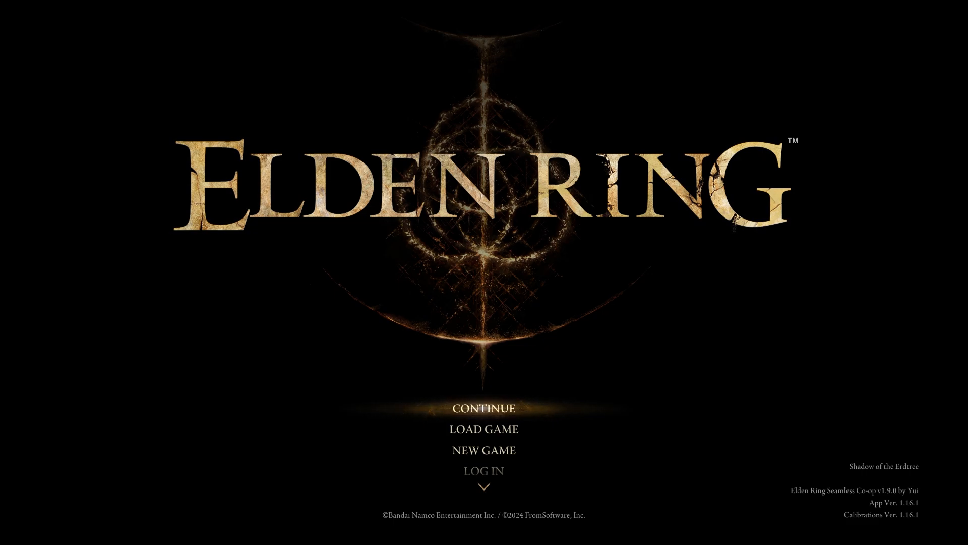
pyautogui.press('Down')
pyautogui.press('Down')
pyautogui.press('Down')
pyautogui.press('Down')
pyautogui.press('Down')
pyautogui.press('Down')
pyautogui.press('Down')
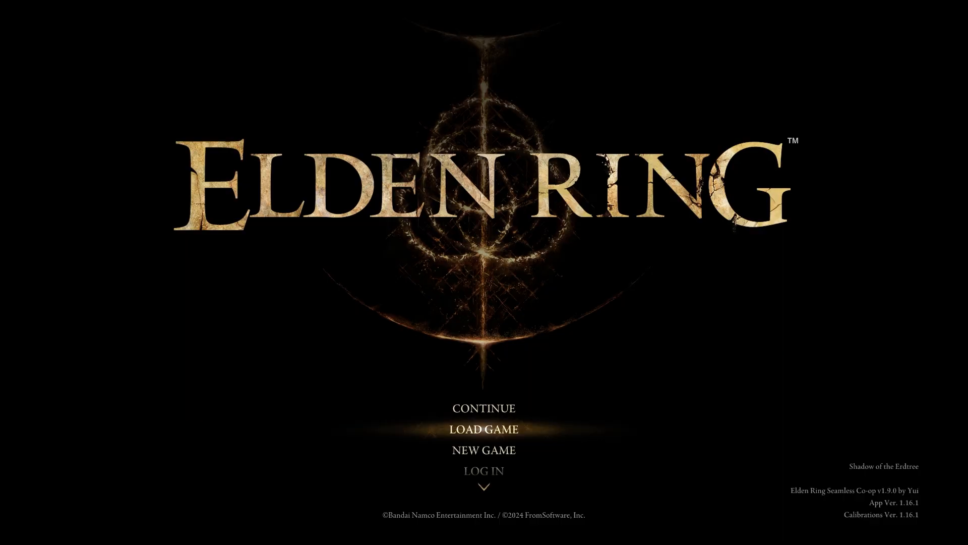
pyautogui.press('Up')
pyautogui.press('Down')
pyautogui.press('Down')
pyautogui.press('Down')
pyautogui.press('Down')
pyautogui.press('Down')
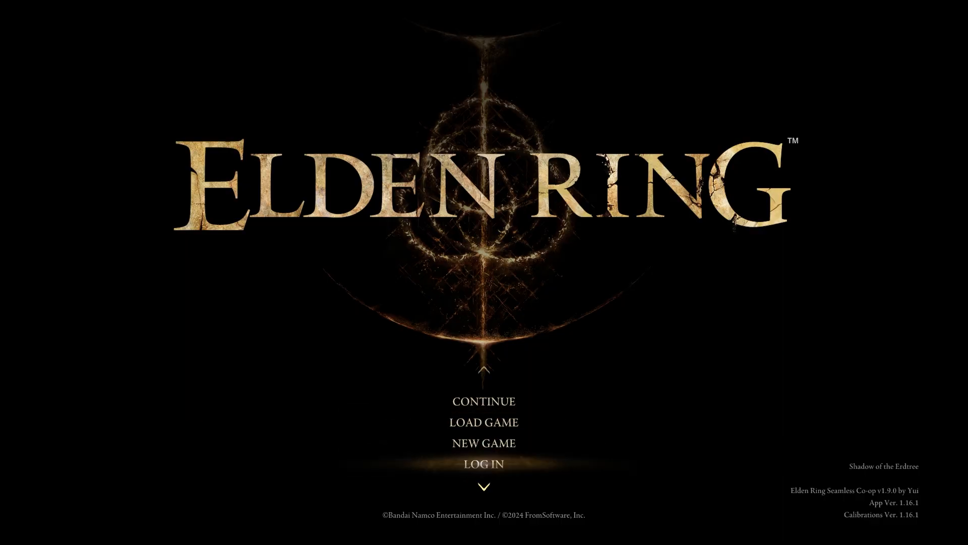
pyautogui.press('Up')
pyautogui.press('Down')
pyautogui.press('Down')
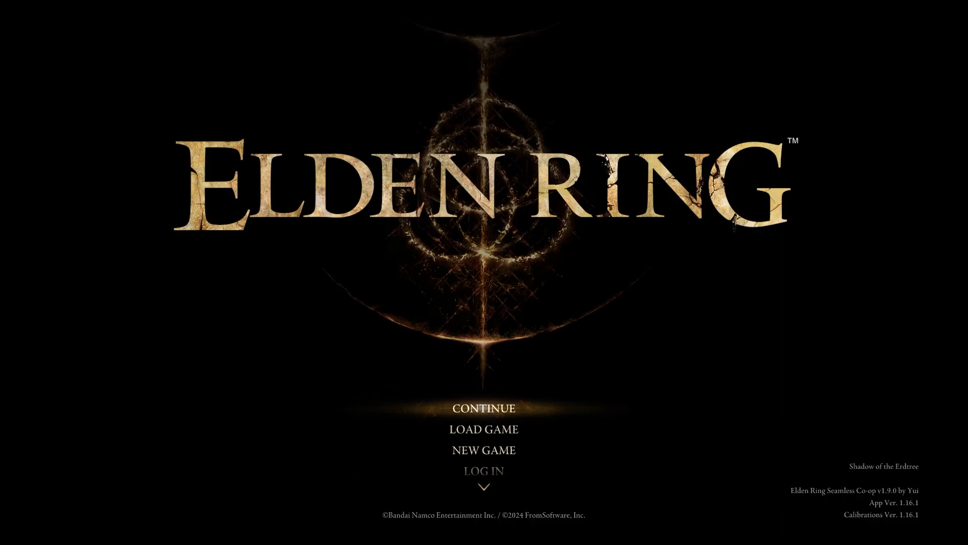
pyautogui.press('Down')
pyautogui.press('Down')
pyautogui.press('Down')
pyautogui.press('Down')
pyautogui.press('Down')
pyautogui.press('Up')
pyautogui.press('Up')
pyautogui.press('Up')
pyautogui.press('Up')
pyautogui.press('Up')
pyautogui.press('Down')
pyautogui.press('Down')
pyautogui.press('Down')
pyautogui.press('Down')
pyautogui.press('Down')
pyautogui.press('Up')
pyautogui.press('Up')
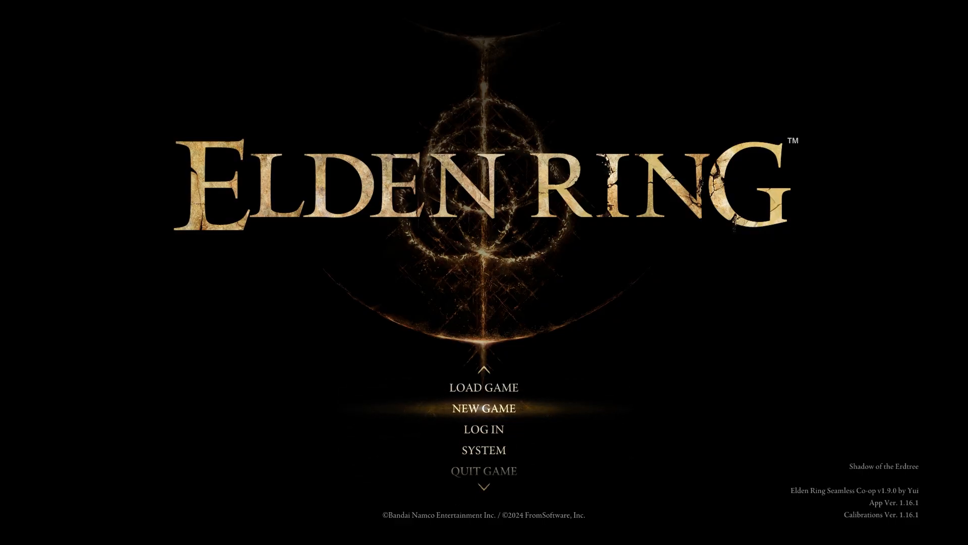
pyautogui.press('Down')
pyautogui.press('Down')
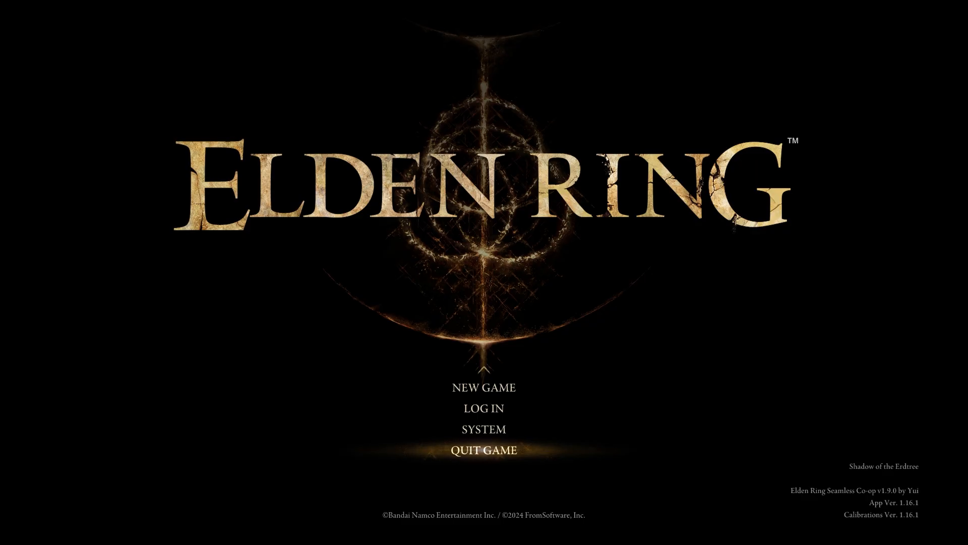
# Step: Start a new game and choose the Vagabond base with body type A
pyautogui.press('Up')
pyautogui.press('Up')
pyautogui.press('Up')
pyautogui.press('Return')
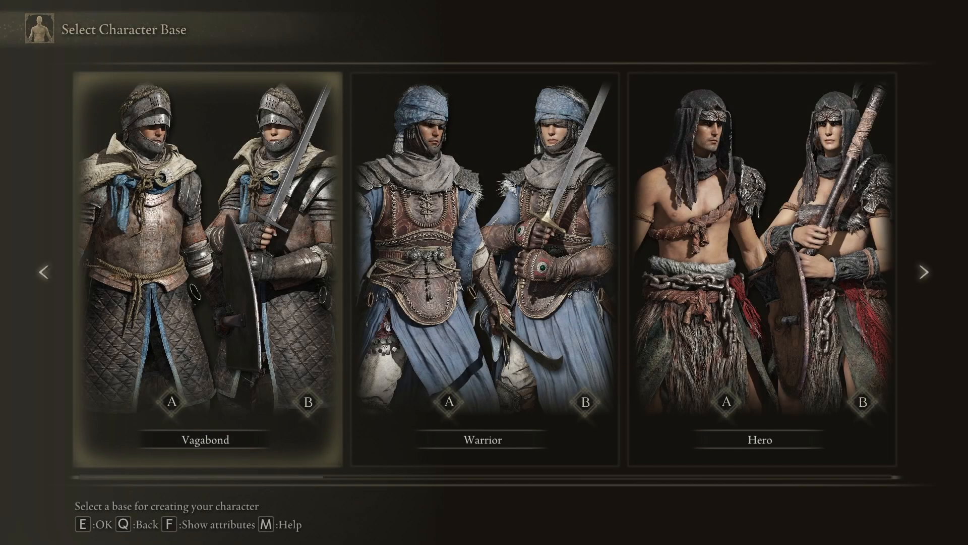
pyautogui.press('Right')
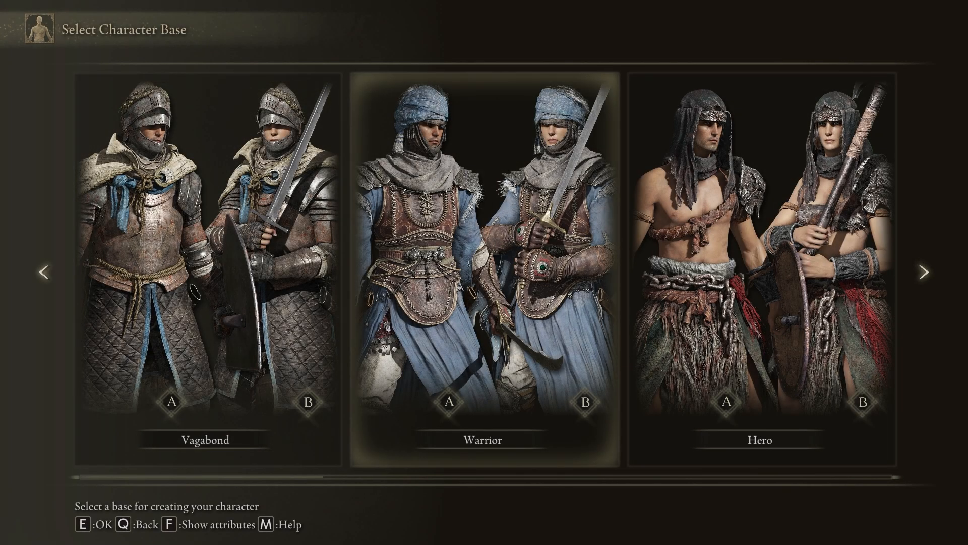
pyautogui.press('Left')
pyautogui.press('e')
pyautogui.press('q')
pyautogui.press('e')
pyautogui.press('e')
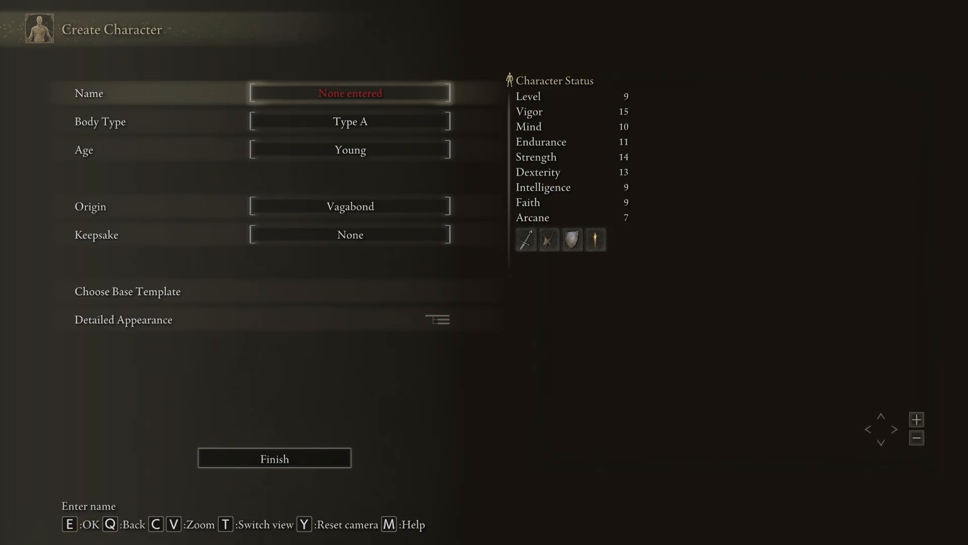
# Step: Name the character Me, then finish and confirm the character creation
pyautogui.write('eMe')
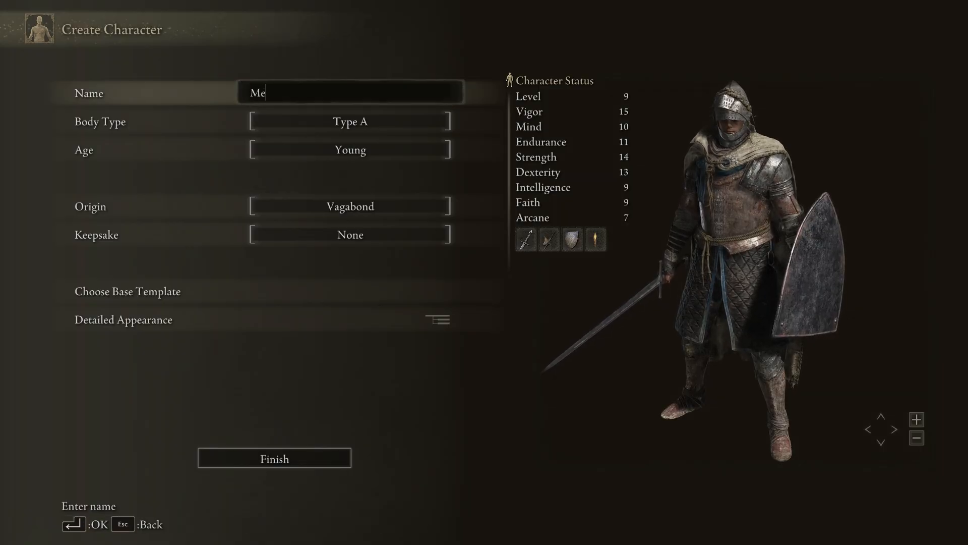
pyautogui.press('Return')
pyautogui.press('Up')
pyautogui.press('e')
pyautogui.press('Left')
pyautogui.press('e')
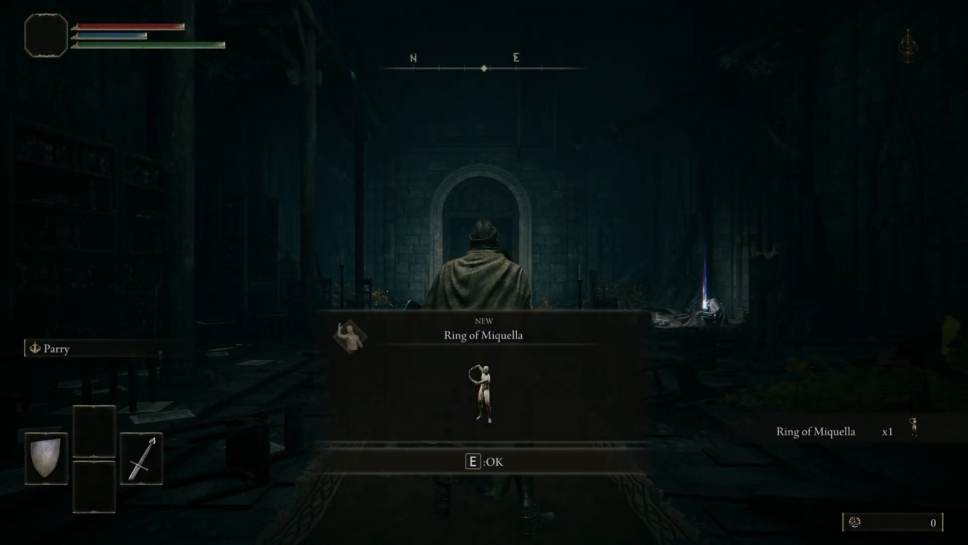
# Step: Close the Ring of Miquella item notice and walk the character around the chapel to test the modded game
pyautogui.press('e')
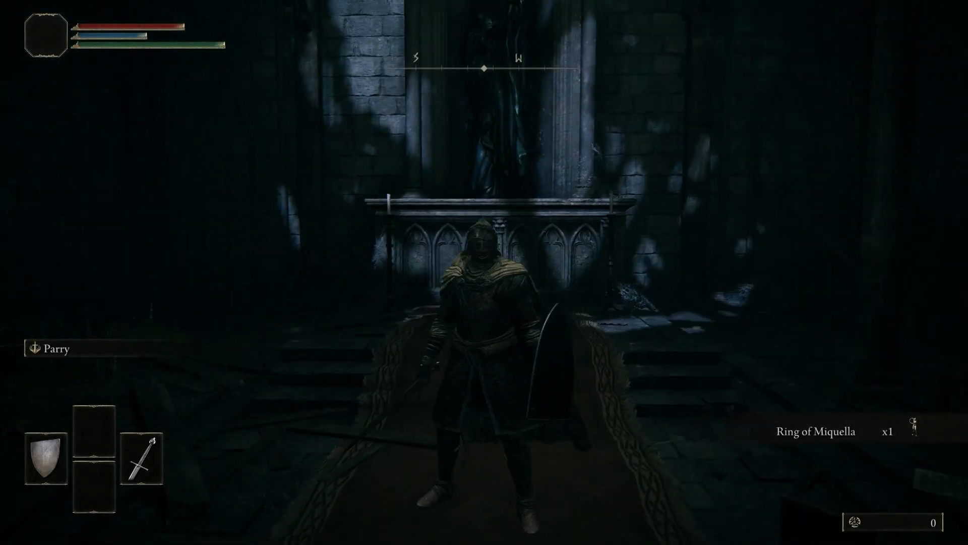
pyautogui.press('w')
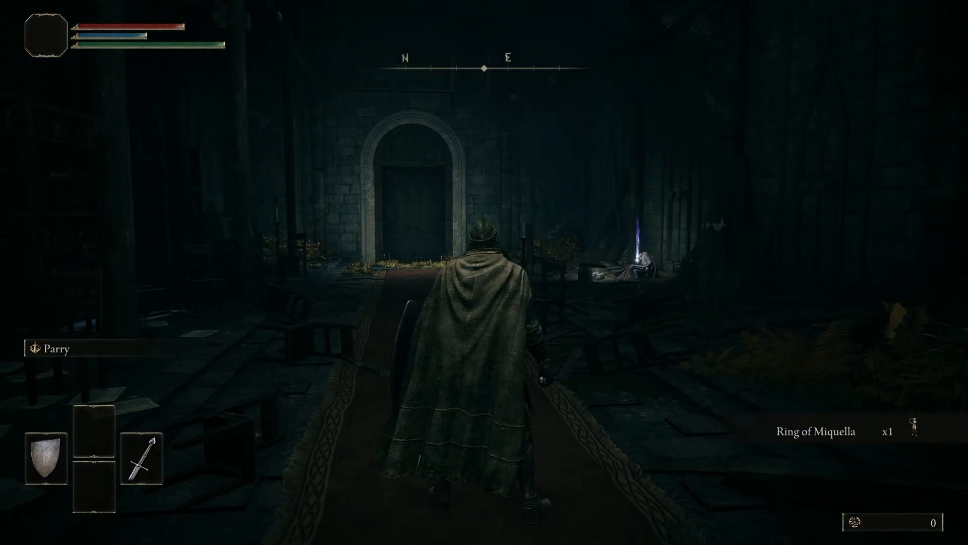
pyautogui.press('w')
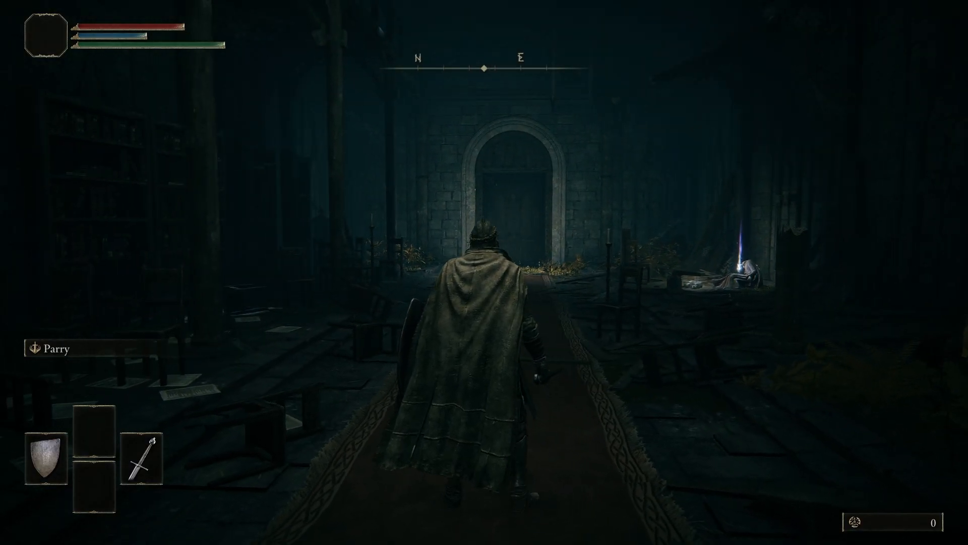
pyautogui.press('f')
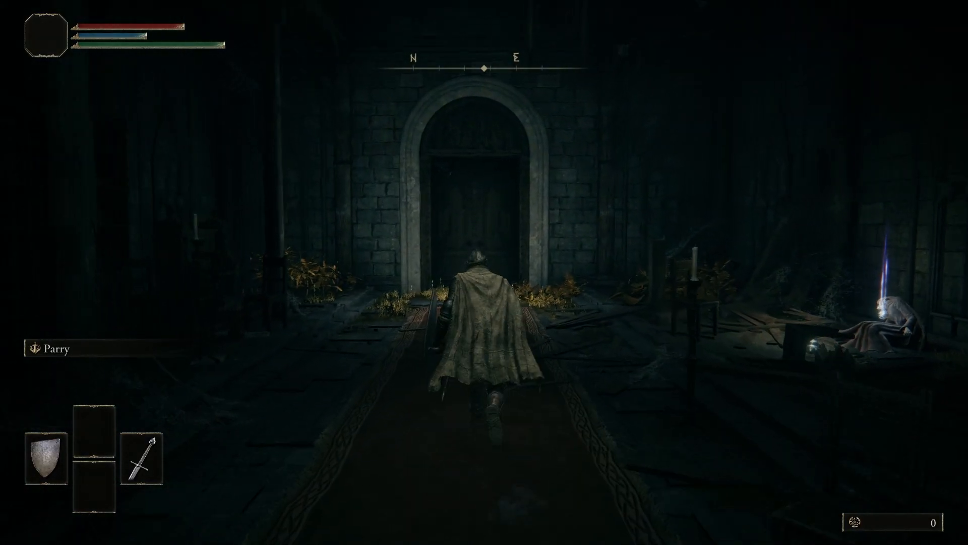
pyautogui.press('s')
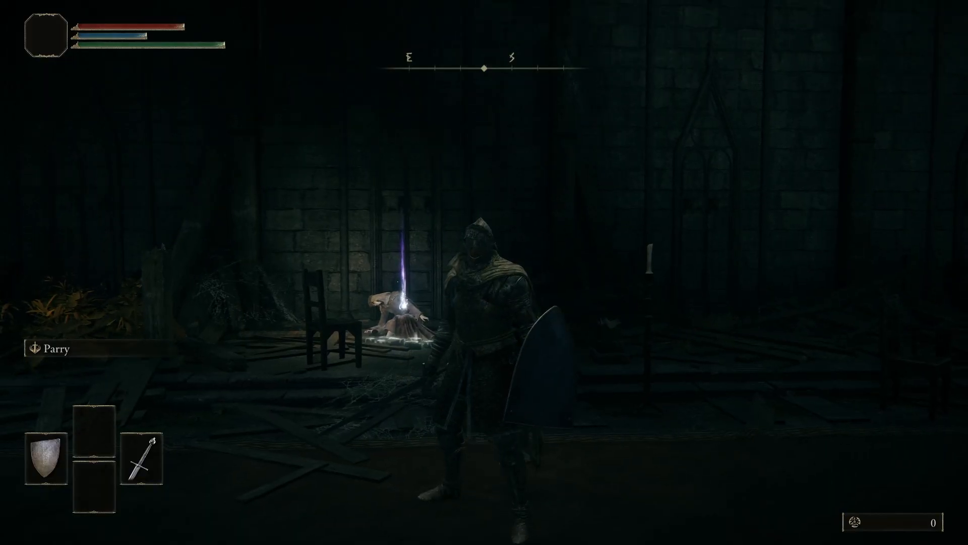
# Step: Quit Elden Ring through the in-game system options and return to the desktop
pyautogui.press('Escape')
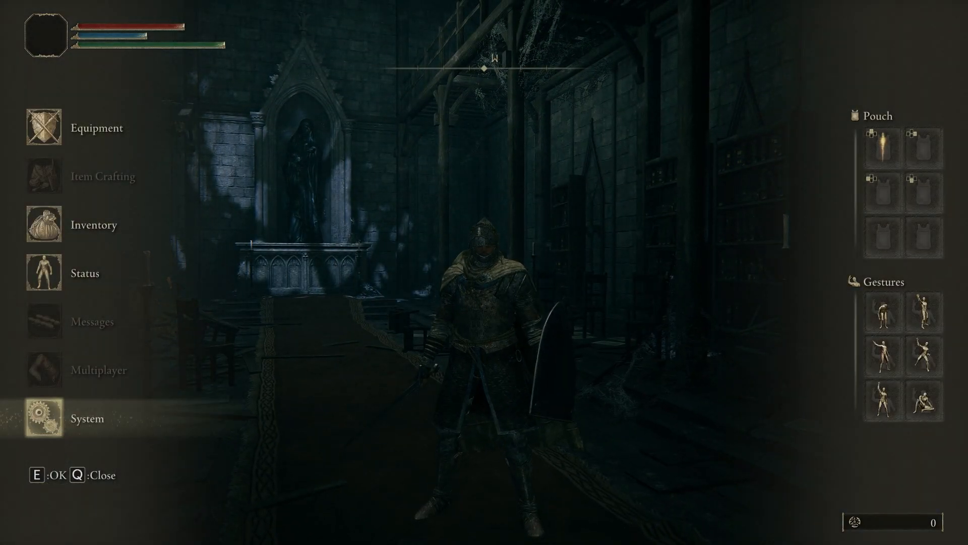
pyautogui.press('e')
pyautogui.press('d')
pyautogui.press('e')
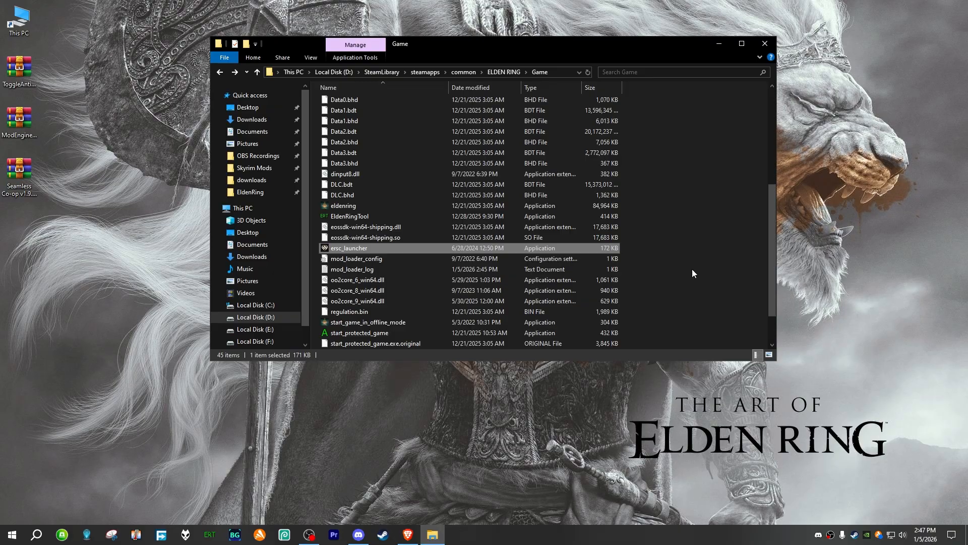
# Step: Rename the ersc_launcher application in the Game folder to ;ersc_launcher
pyautogui.scroll(1, 689, 270)
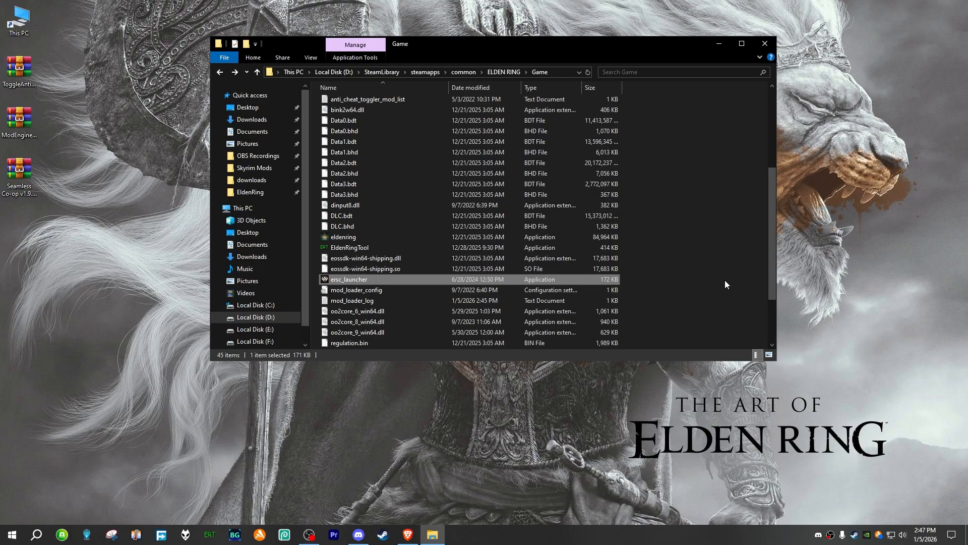
pyautogui.click(337, 280)
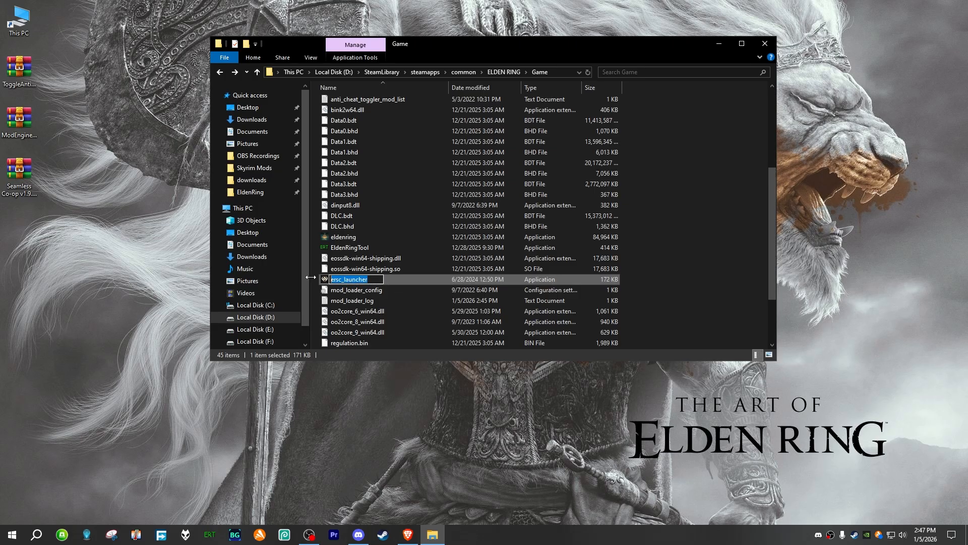
pyautogui.write(';')
pyautogui.click(716, 275)
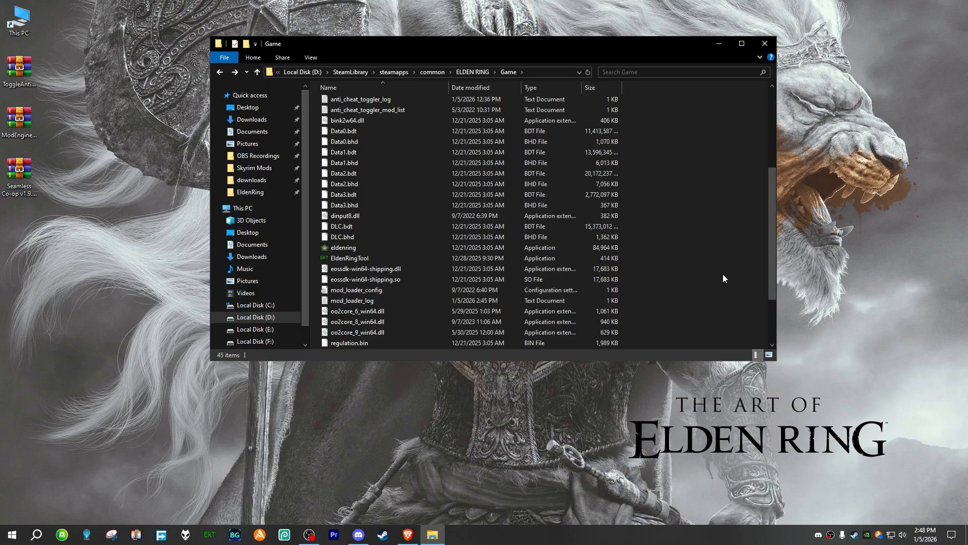
# Step: Rename the SeamlessCoop folder in the Game folder to ;SeamlessCoop
pyautogui.scroll(5, 480, 290)
pyautogui.click(343, 179)
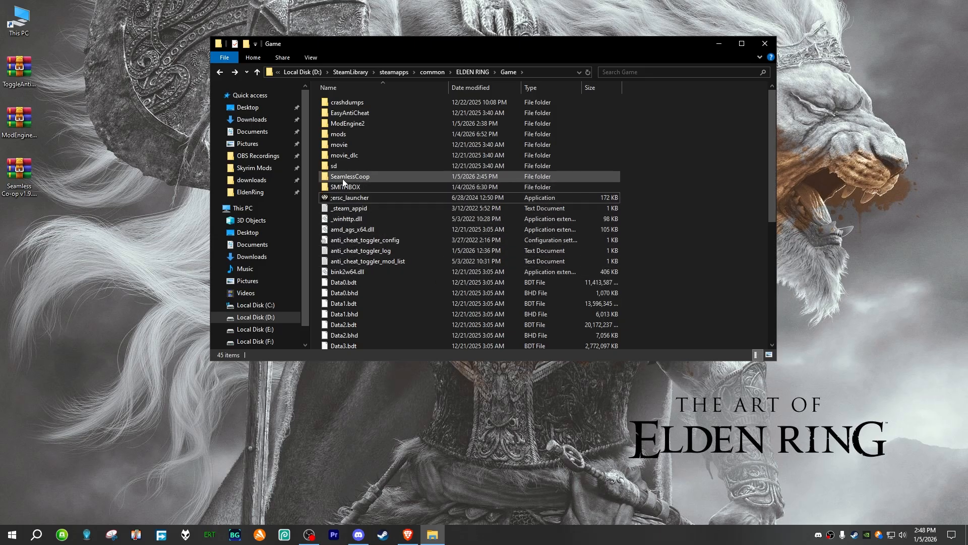
pyautogui.press('F2')
pyautogui.press('Home')
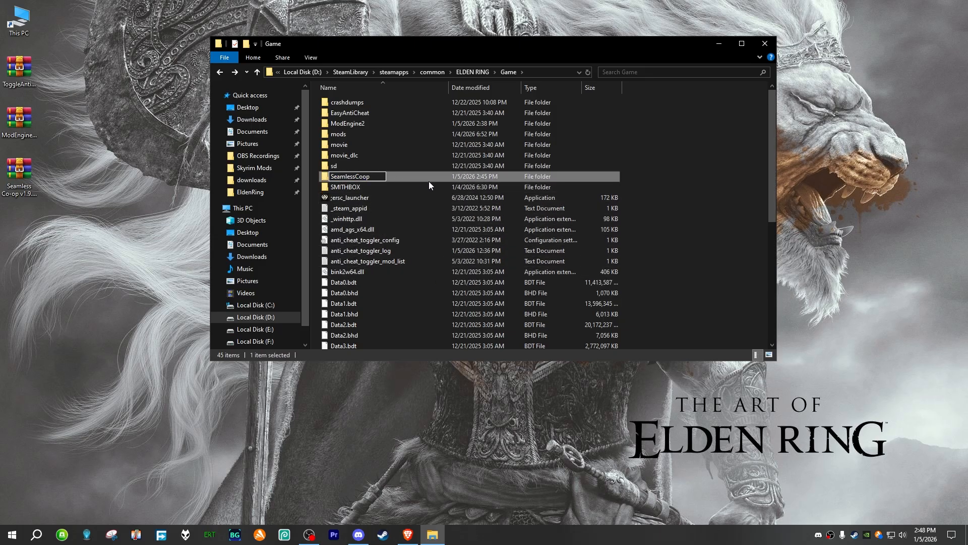
pyautogui.write(';')
pyautogui.press('Return')
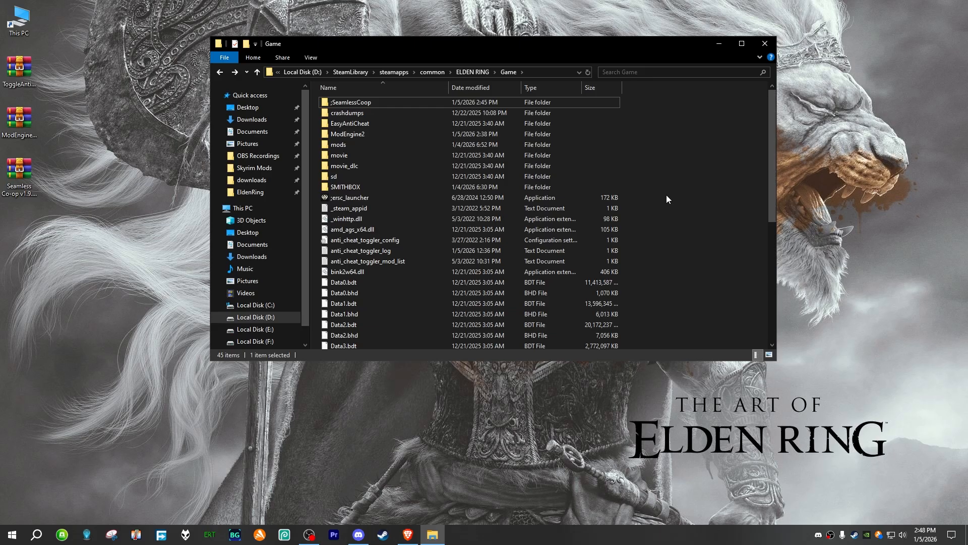
pyautogui.click(667, 195)
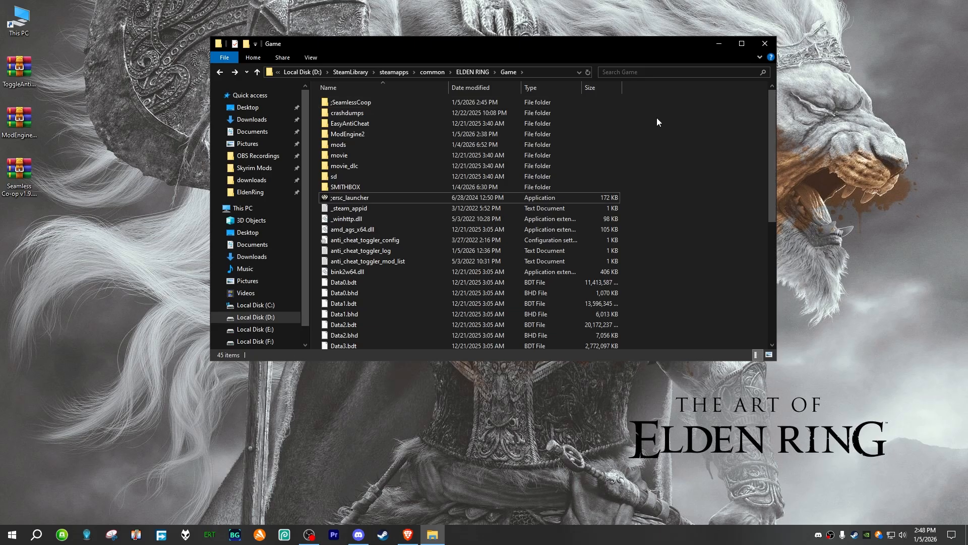
# Step: Create a folder named SeamlessCoop inside the mod folder of ModEngine2
pyautogui.doubleClick(369, 133)
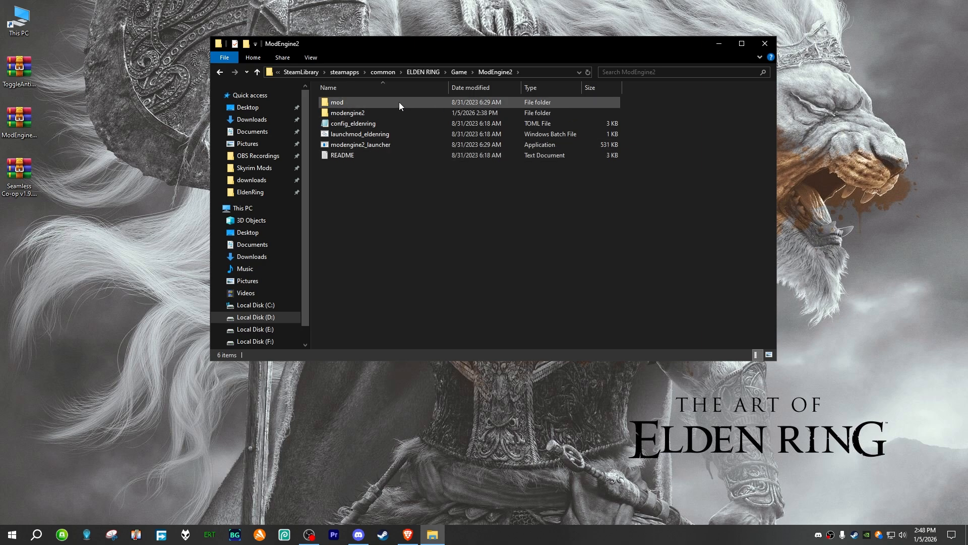
pyautogui.doubleClick(346, 101)
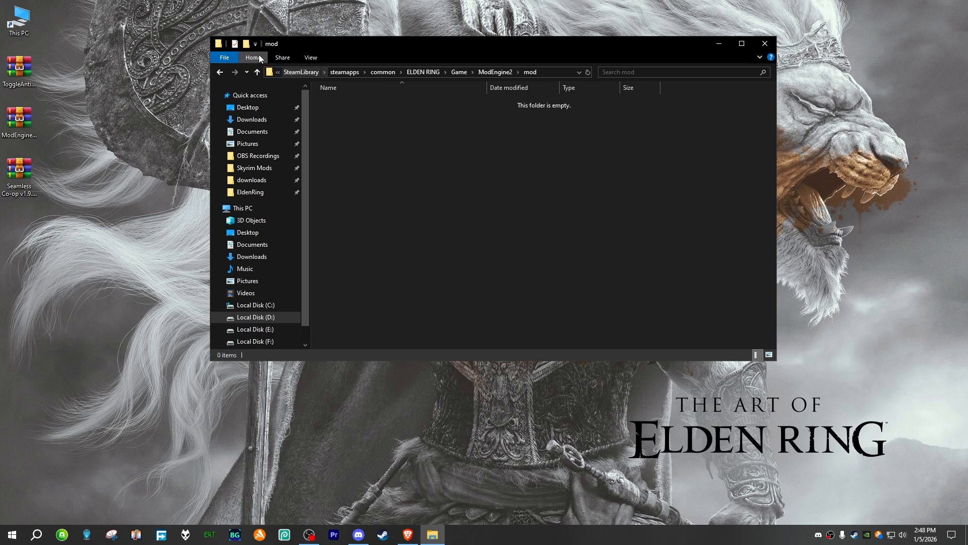
pyautogui.click(247, 44)
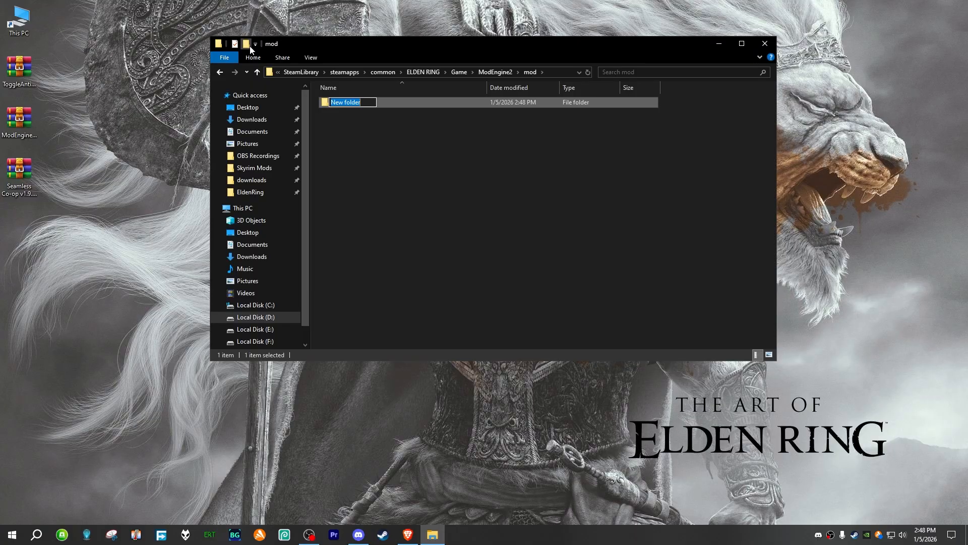
pyautogui.write('SeamlessCoop')
pyautogui.click(357, 131)
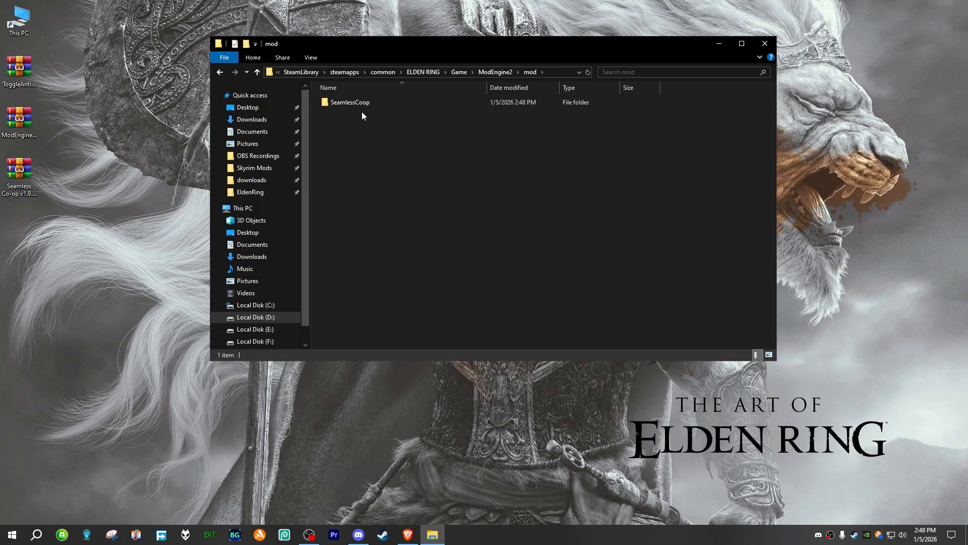
# Step: Extract the contents of the SeamlessCoop folder in the Seamless Co-op v1.9.0 archive into the new ModEngine2 SeamlessCoop folder
pyautogui.doubleClick(359, 104)
pyautogui.click(26, 174)
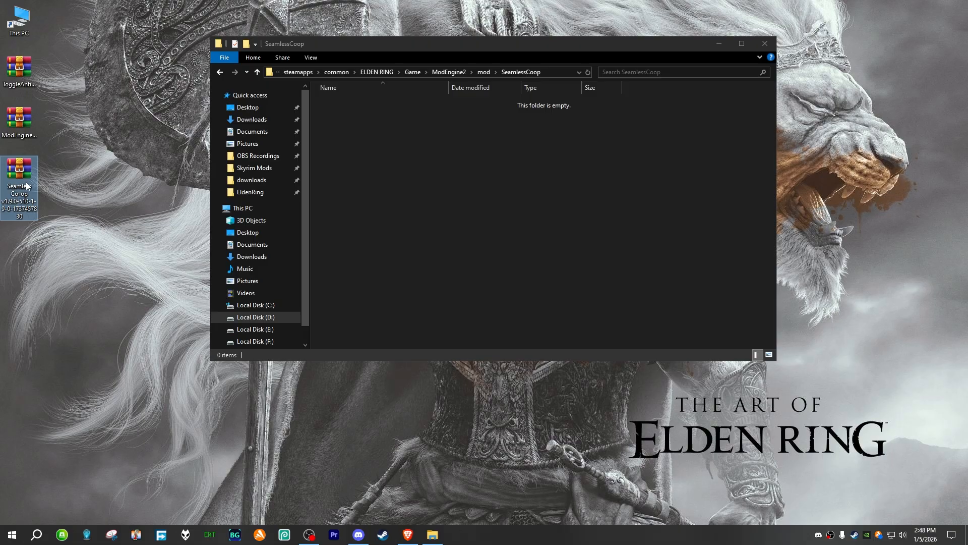
pyautogui.doubleClick(22, 172)
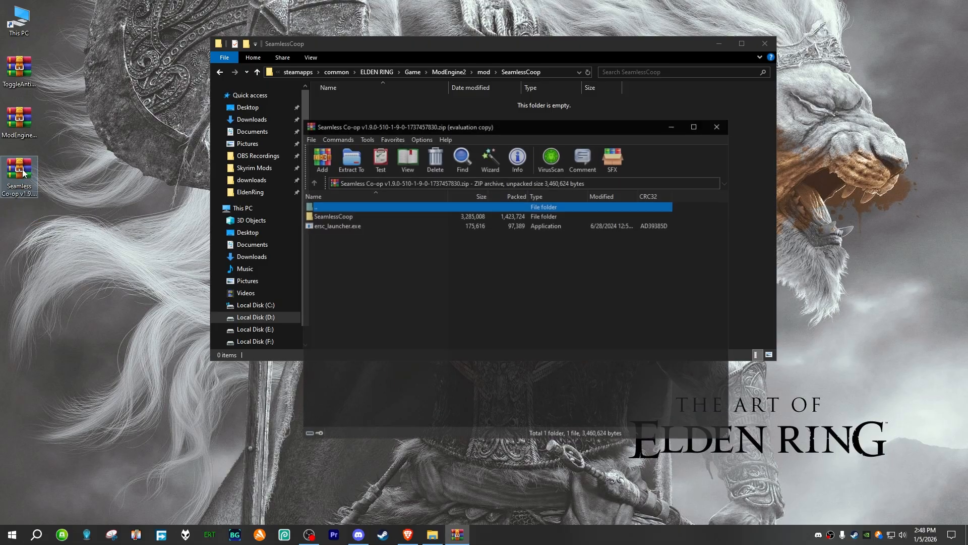
pyautogui.moveTo(376, 128); pyautogui.dragTo(714, 129)
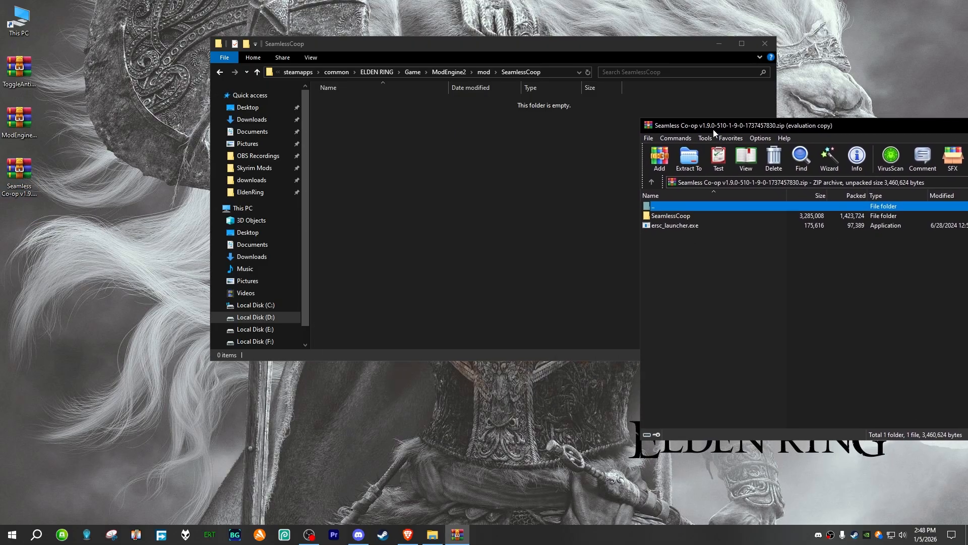
pyautogui.click(680, 250)
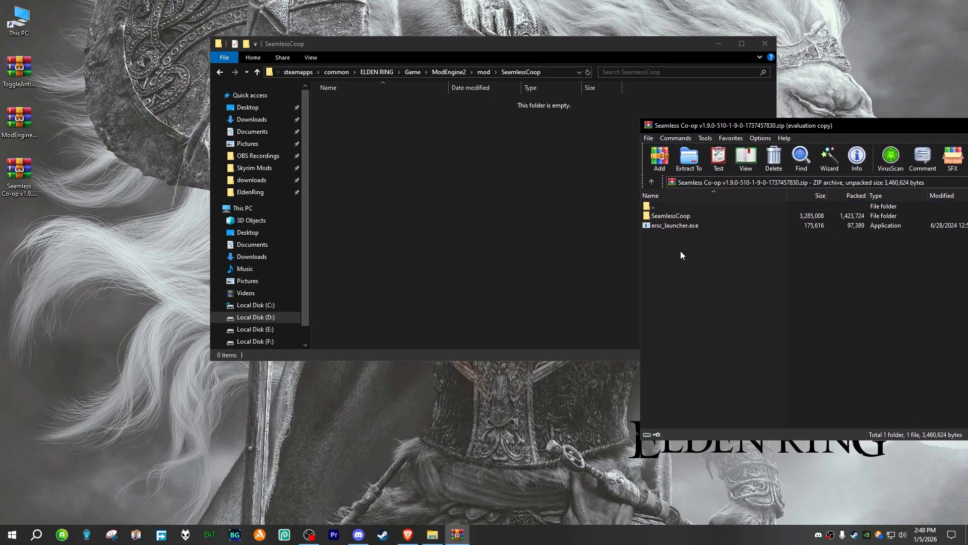
pyautogui.doubleClick(669, 215)
pyautogui.moveTo(666, 271); pyautogui.dragTo(379, 160)
pyautogui.click(408, 168)
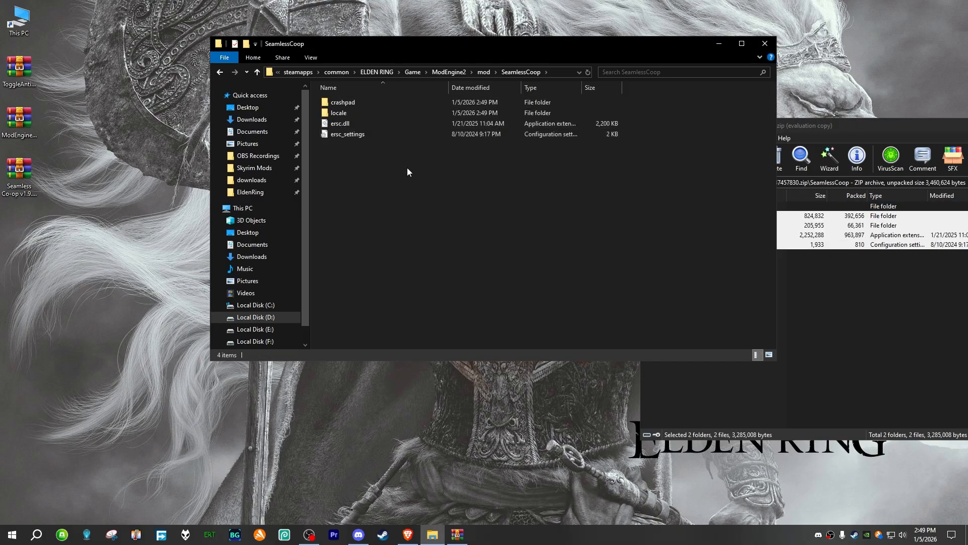
# Step: Close the Seamless Co-op v1.9.0 archive and return to the ModEngine2 SeamlessCoop folder
pyautogui.moveTo(802, 127); pyautogui.dragTo(382, 121)
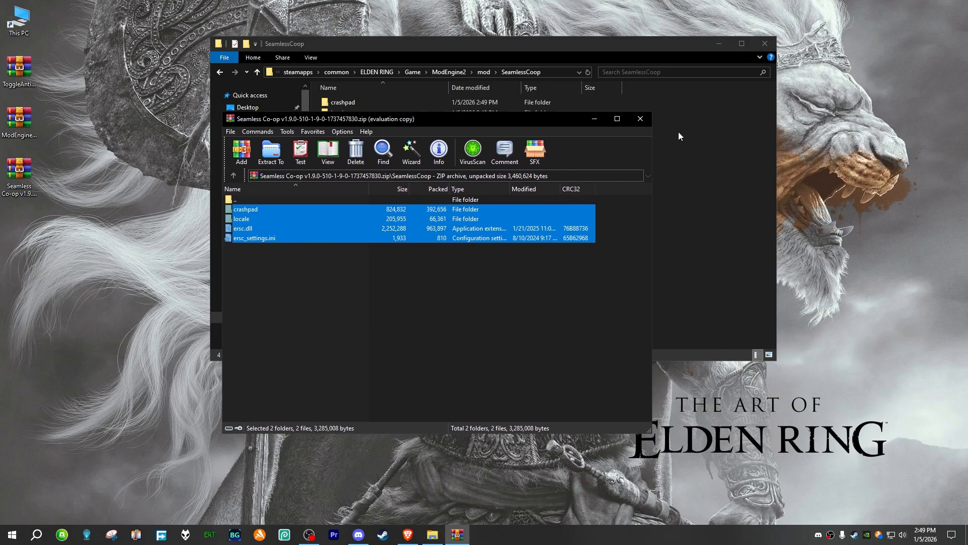
pyautogui.click(640, 119)
pyautogui.rightClick(365, 151)
pyautogui.click(361, 139)
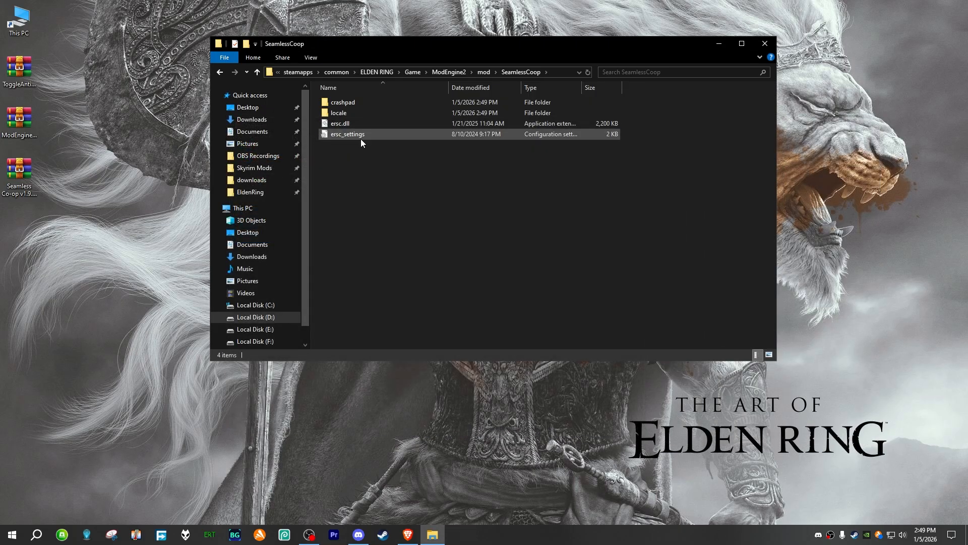
# Step: Enter a session password for cooppassword in the ersc_settings file of the ModEngine2 SeamlessCoop folder, save it and close the file
pyautogui.doubleClick(376, 135)
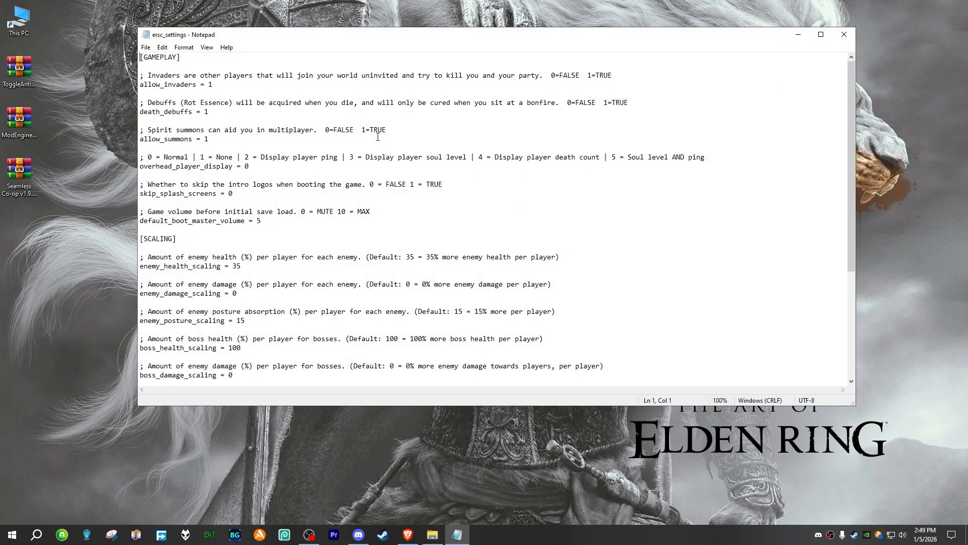
pyautogui.scroll(-4, 256, 299)
pyautogui.scroll(-2, 256, 299)
pyautogui.click(216, 285)
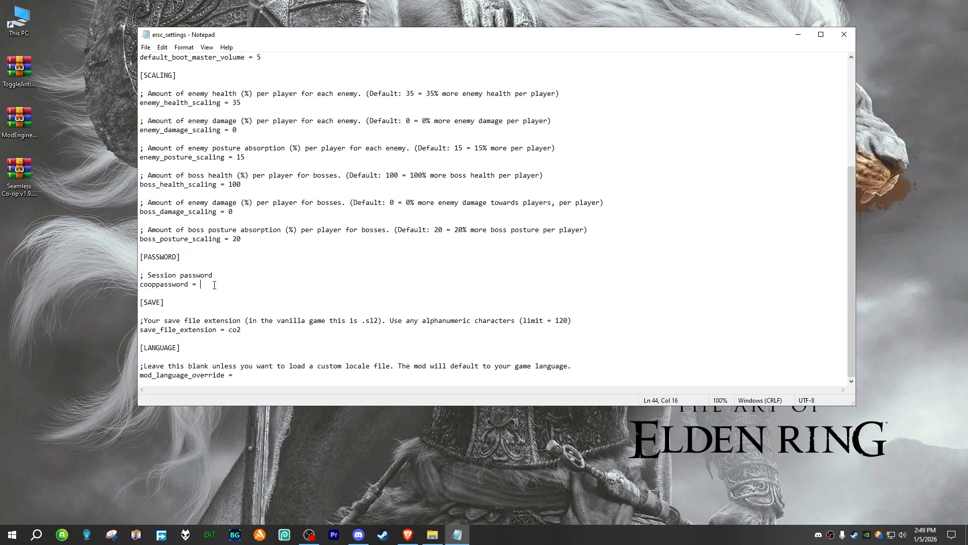
pyautogui.write('234')
pyautogui.click(146, 47)
pyautogui.click(168, 93)
pyautogui.click(844, 34)
pyautogui.rightClick(347, 163)
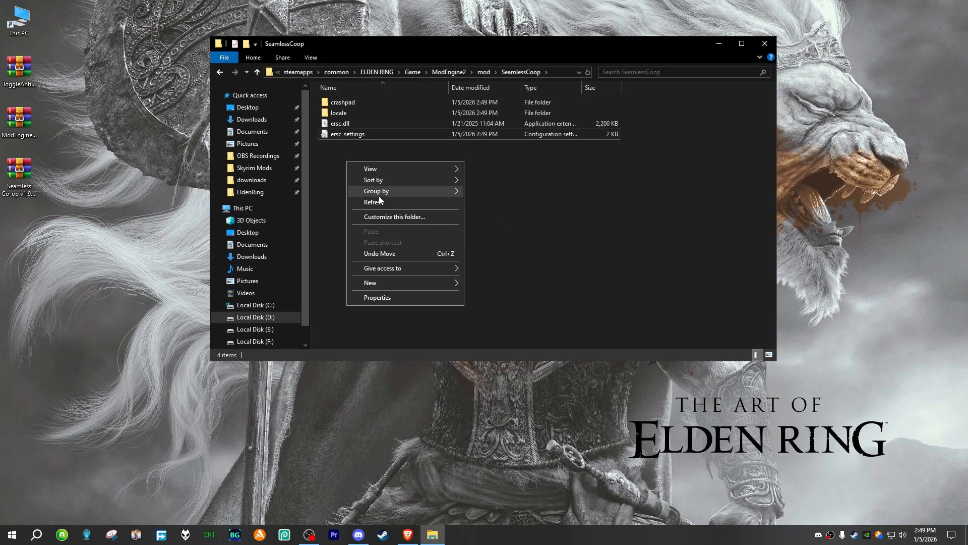
pyautogui.click(380, 202)
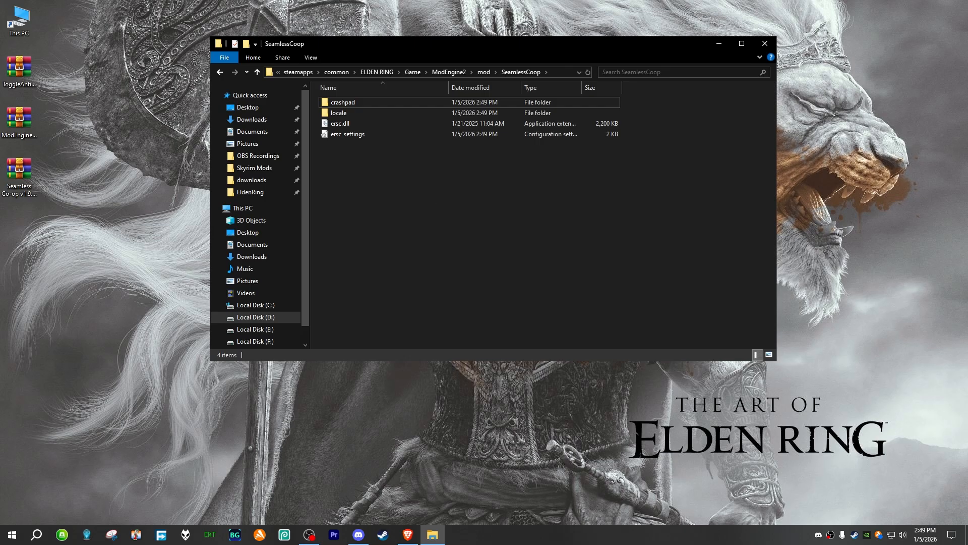
# Step: Review the folder layout of the Game folder, its ModEngine2 folder and the mod folder inside it
pyautogui.press('BackSpace')
pyautogui.press('BackSpace')
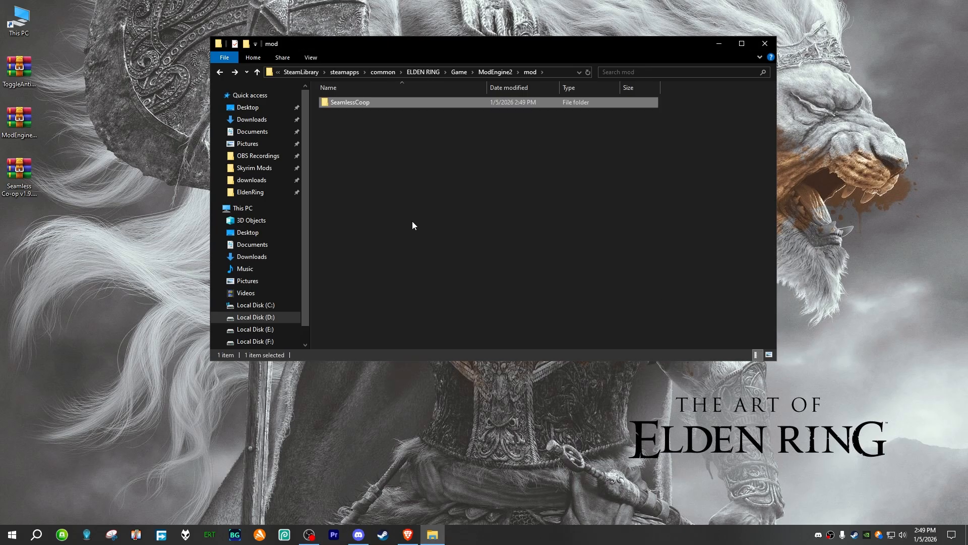
pyautogui.moveTo(352, 201); pyautogui.dragTo(448, 84)
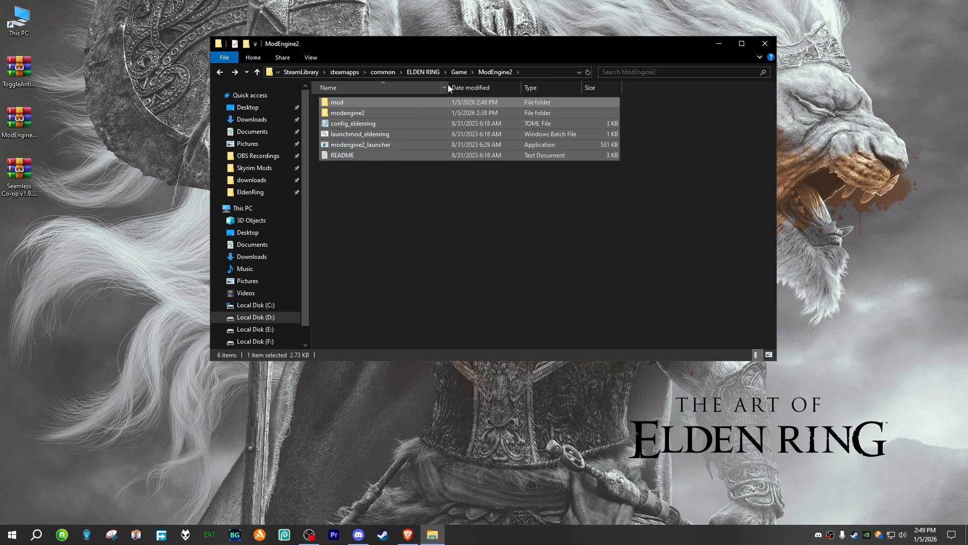
pyautogui.click(463, 72)
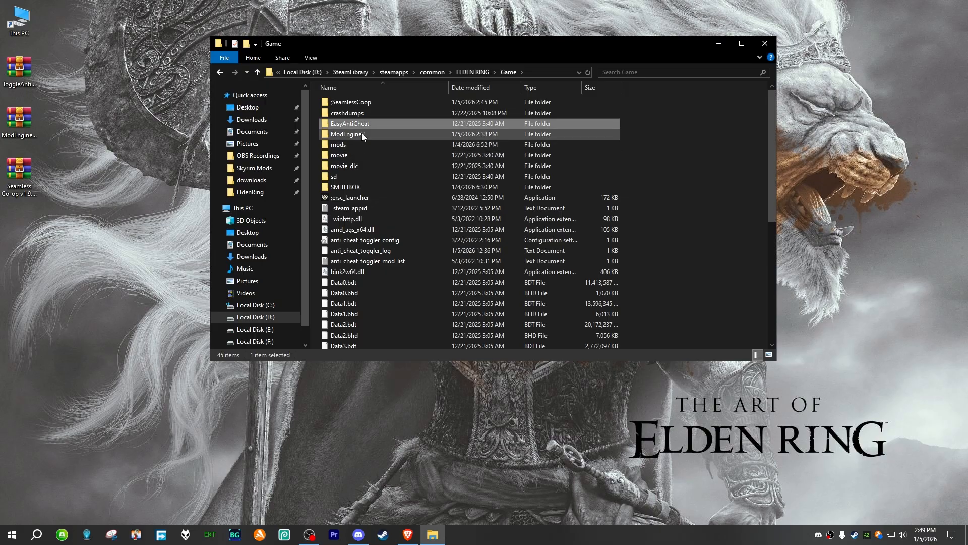
pyautogui.doubleClick(361, 133)
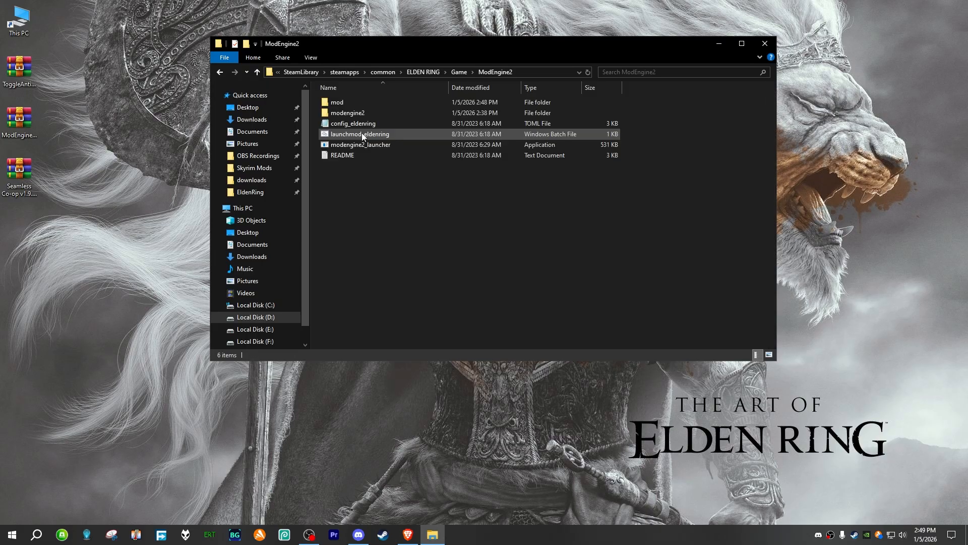
pyautogui.doubleClick(359, 104)
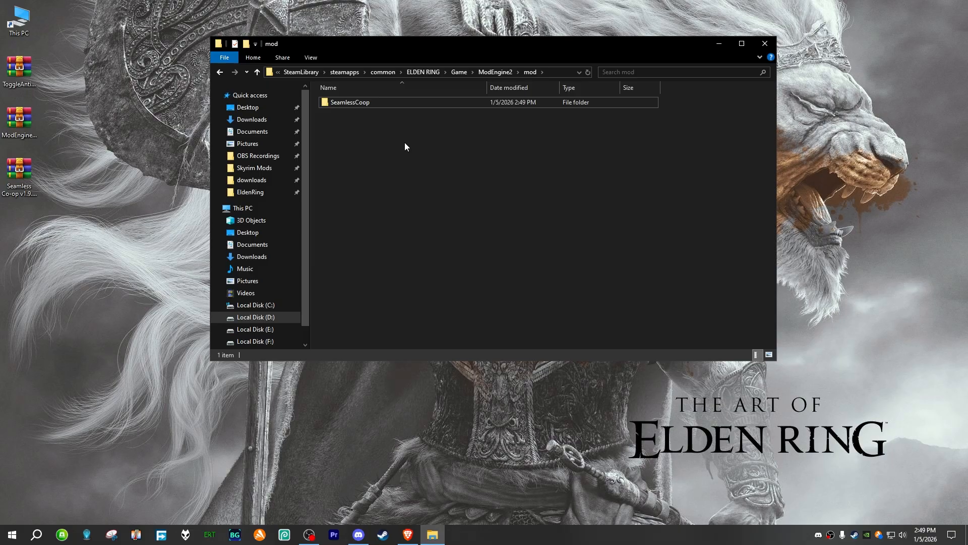
pyautogui.hotkey('alt', 'Left')
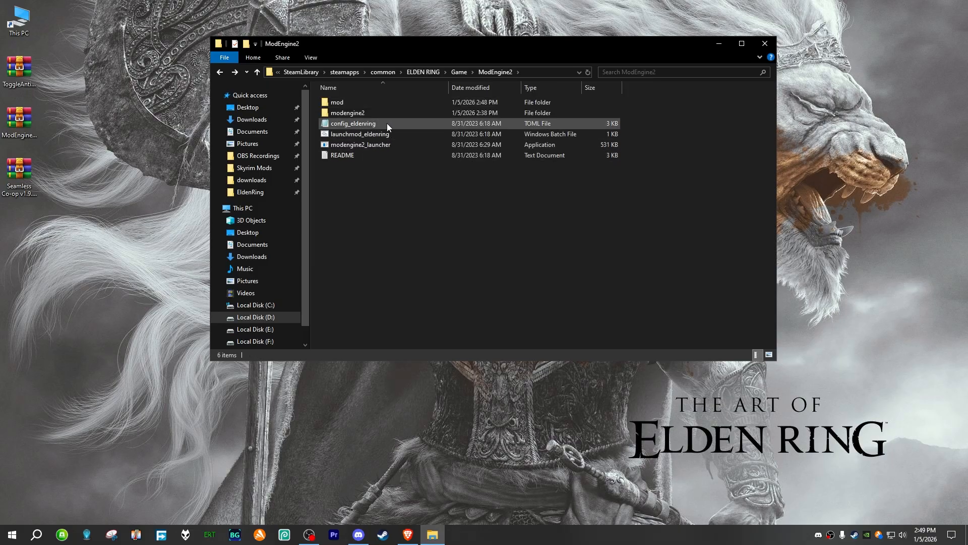
# Step: Open the config_eldenring file in the ModEngine2 folder and examine its external_dlls line
pyautogui.doubleClick(387, 124)
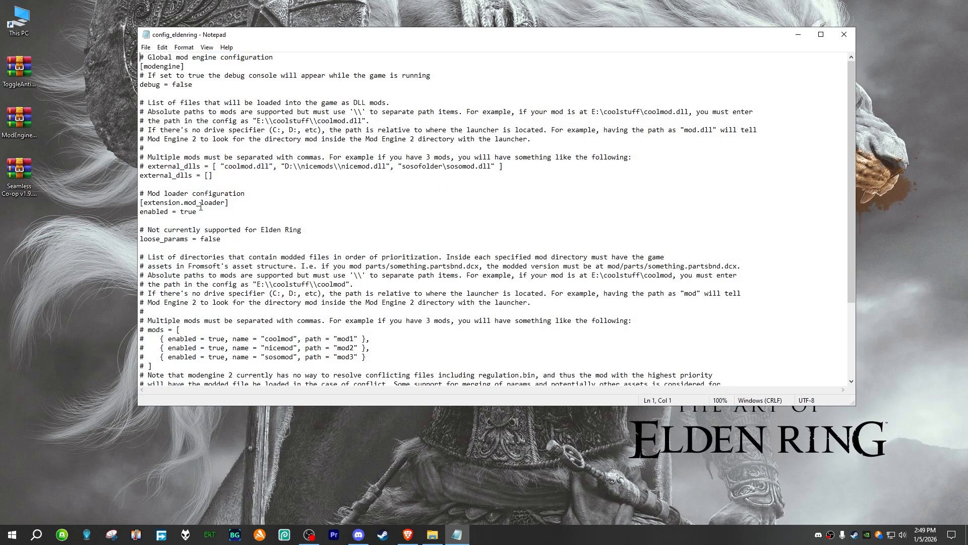
pyautogui.scroll(-2, 217, 209)
pyautogui.scroll(2, 241, 211)
pyautogui.moveTo(220, 176); pyautogui.dragTo(139, 175)
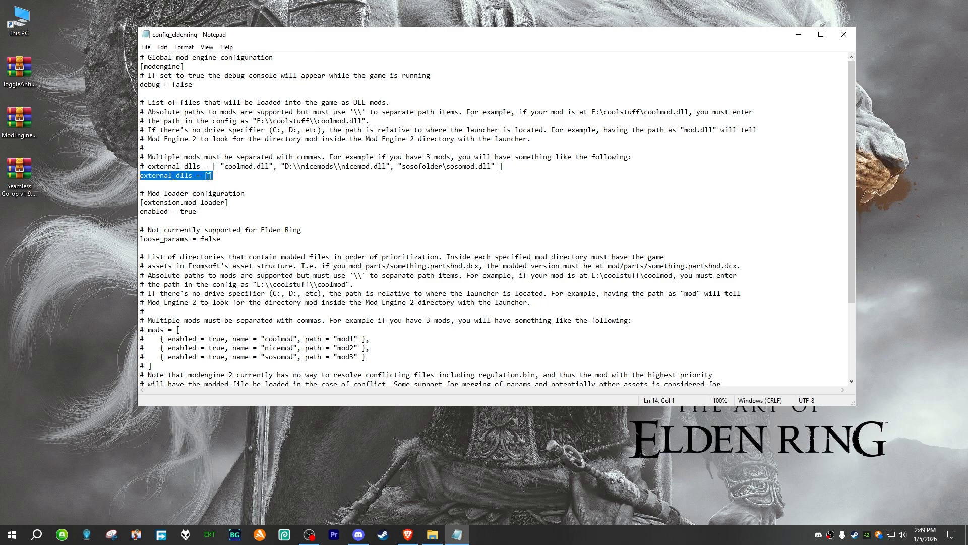
pyautogui.click(176, 175)
pyautogui.moveTo(214, 176); pyautogui.dragTo(140, 176)
pyautogui.click(174, 184)
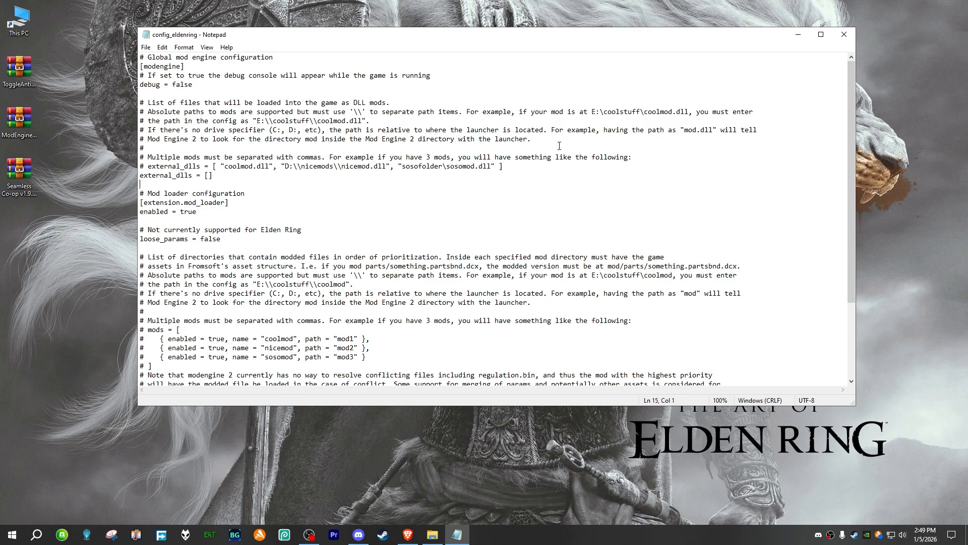
pyautogui.click(845, 36)
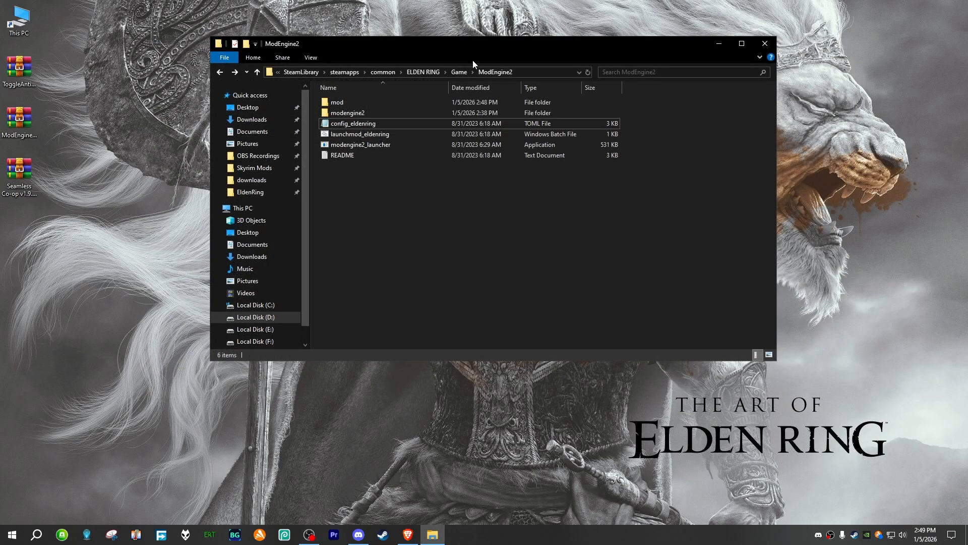
# Step: Return to the Game folder and minimize its window
pyautogui.click(459, 72)
pyautogui.moveTo(456, 46); pyautogui.dragTo(448, 49)
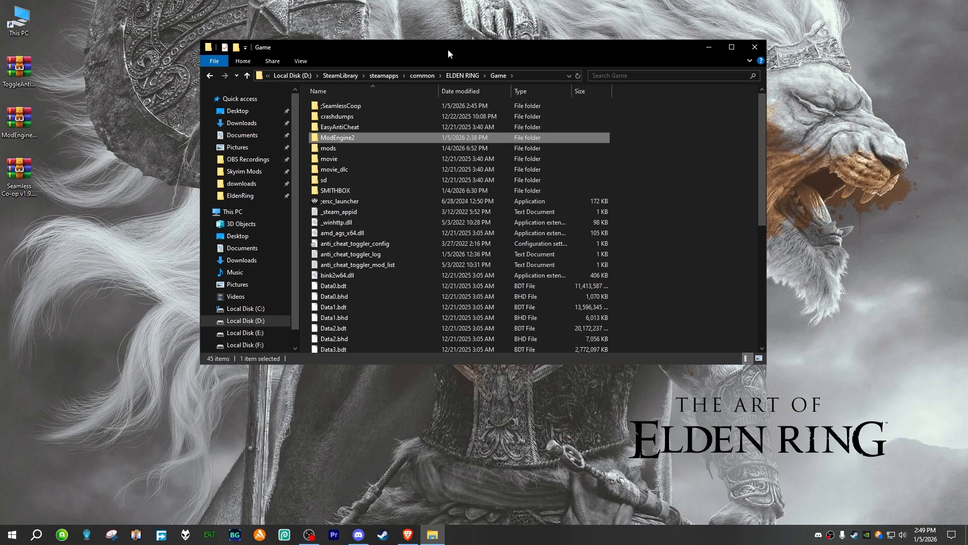
pyautogui.click(658, 207)
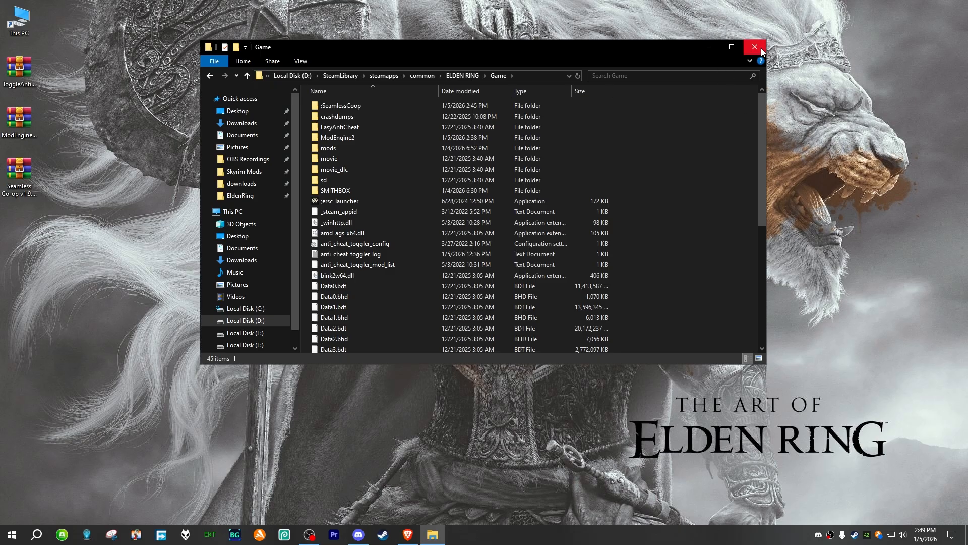
pyautogui.click(709, 49)
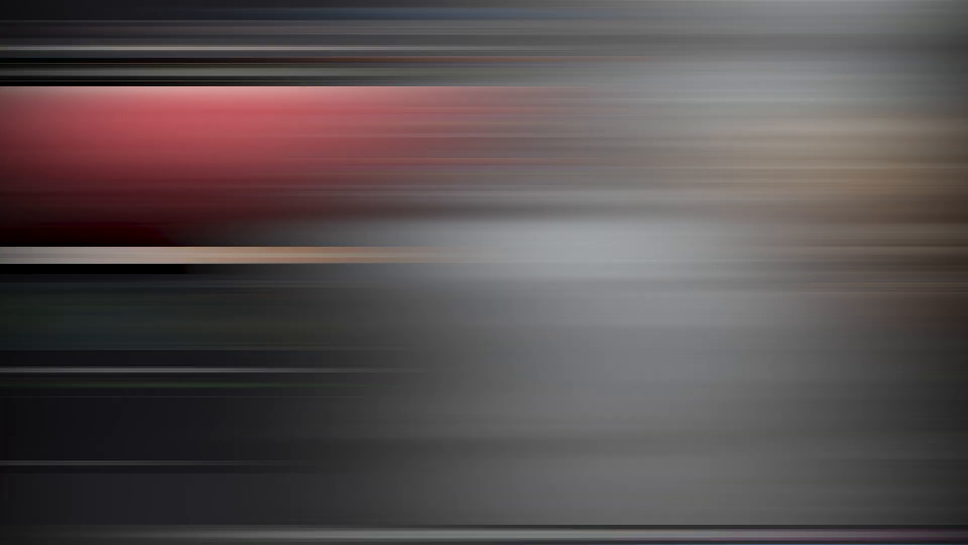
# Step: Download the DEFLECTION main file manually from the Sekiro Deflection mod page, save it to the Desktop and close the browser
pyautogui.scroll(-3, 129, 363)
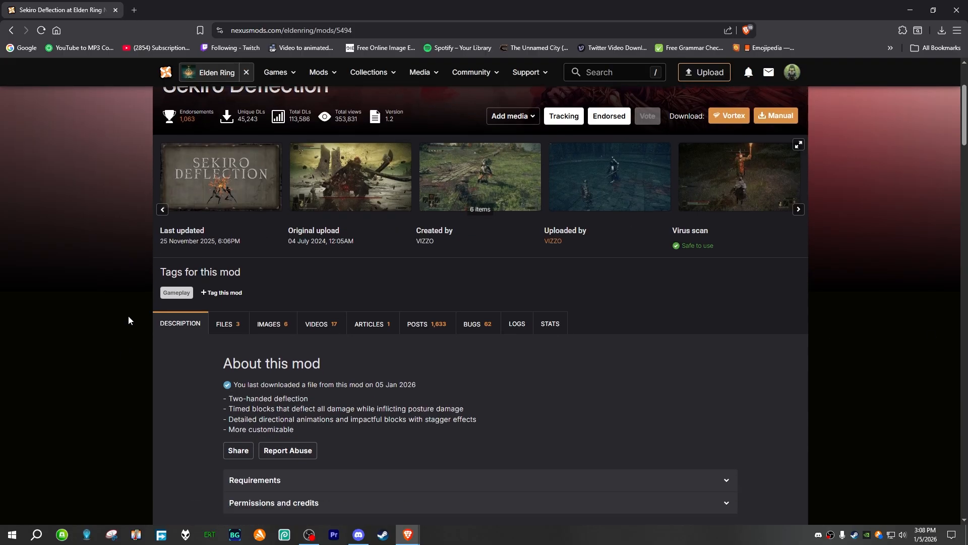
pyautogui.click(232, 316)
pyautogui.scroll(-2, 458, 368)
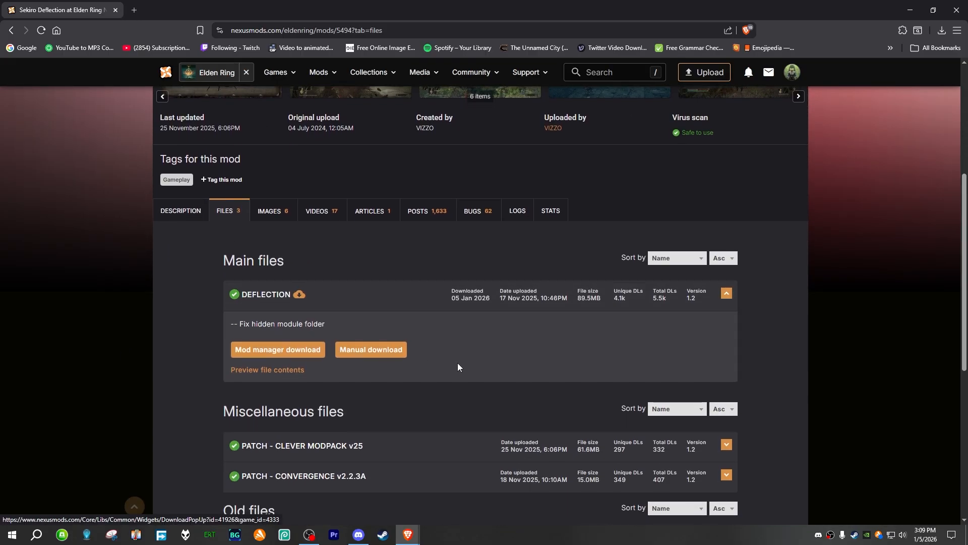
pyautogui.click(367, 351)
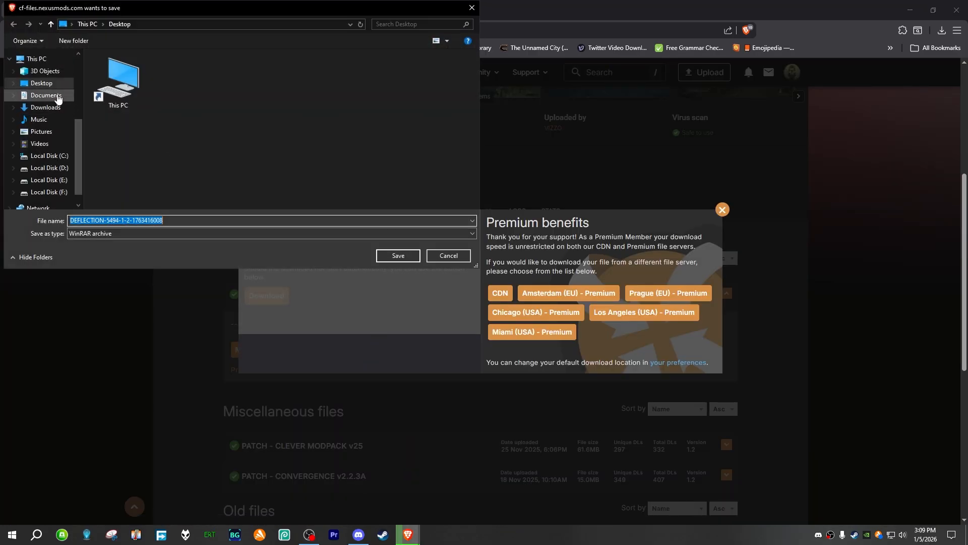
pyautogui.click(389, 260)
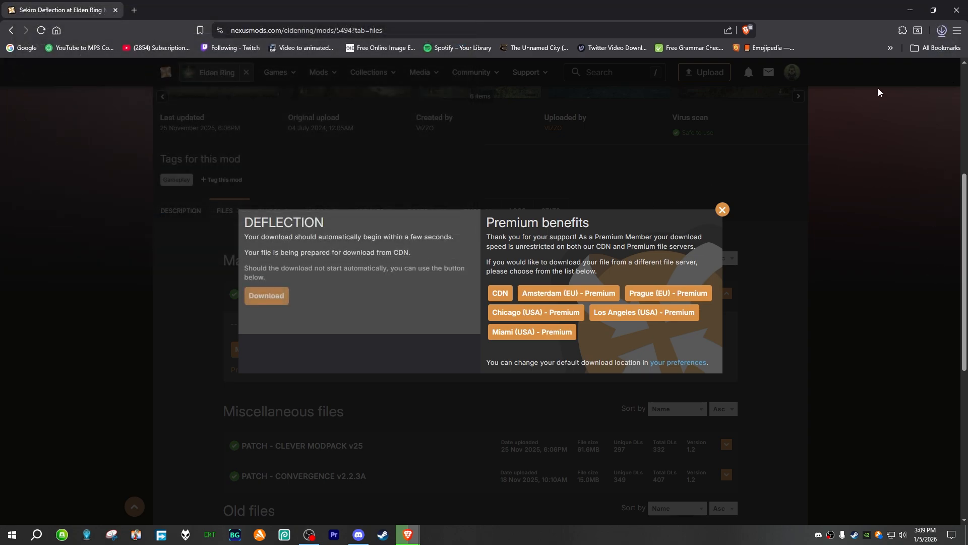
pyautogui.click(963, 9)
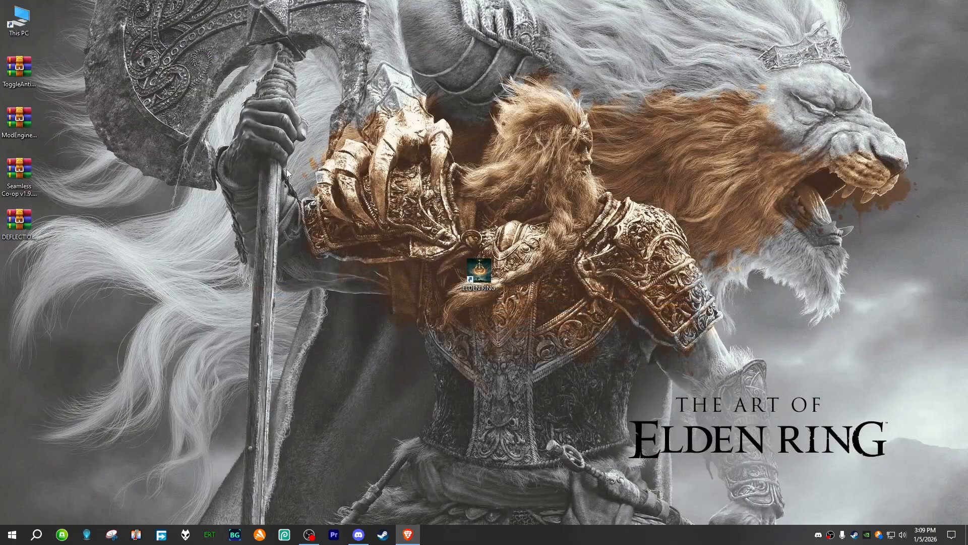
# Step: Open the ELDEN RING Game folder under SteamLibrary\steamapps\common on Local Disk (D:)
pyautogui.doubleClick(30, 24)
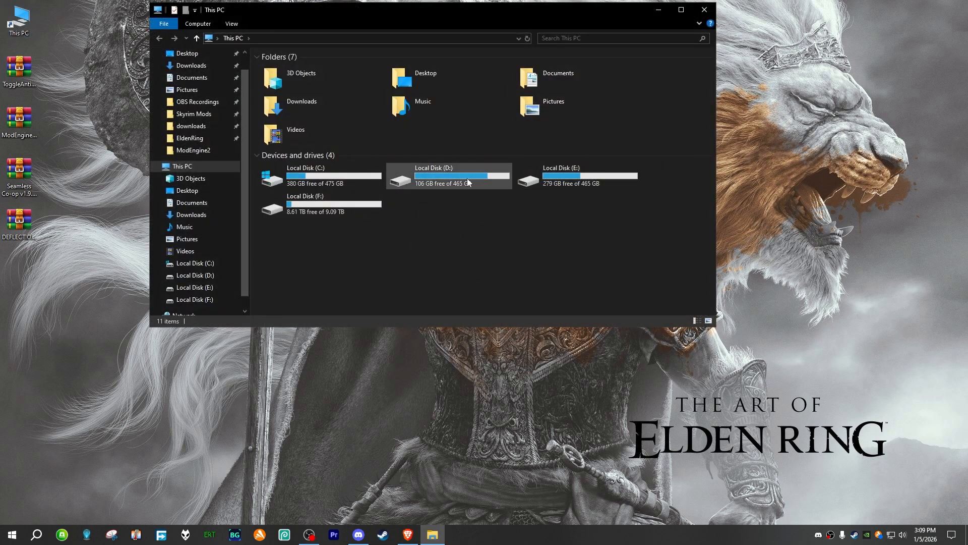
pyautogui.doubleClick(461, 177)
pyautogui.doubleClick(320, 67)
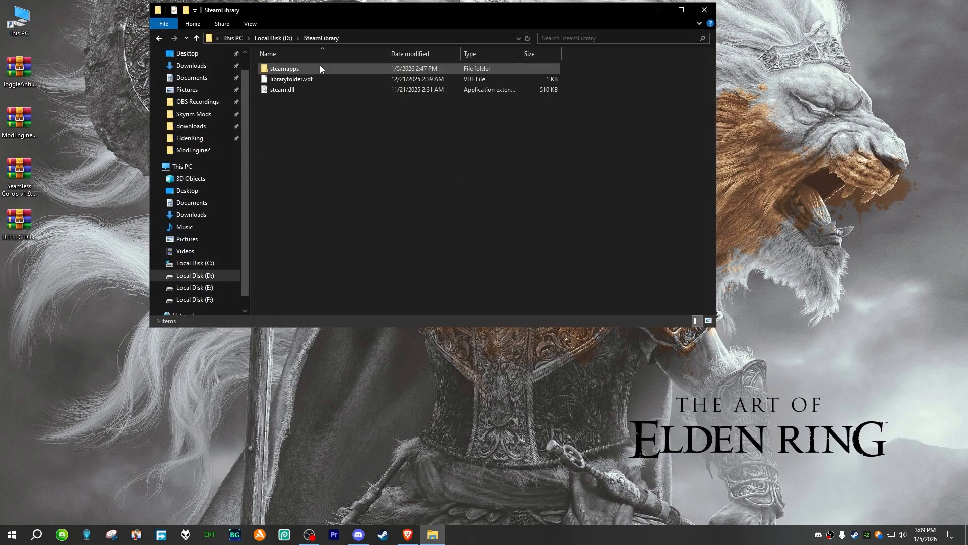
pyautogui.doubleClick(320, 68)
pyautogui.doubleClick(320, 68)
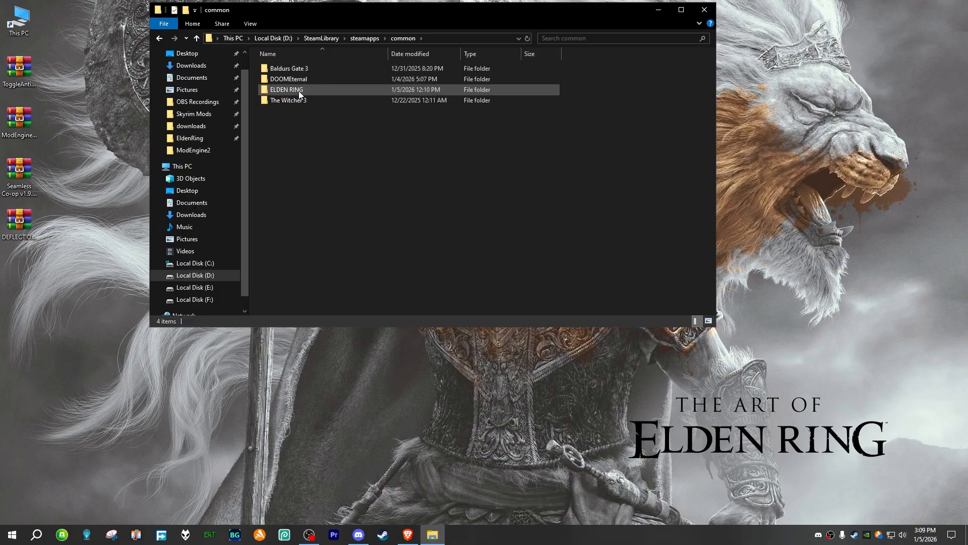
pyautogui.doubleClick(299, 90)
pyautogui.doubleClick(299, 71)
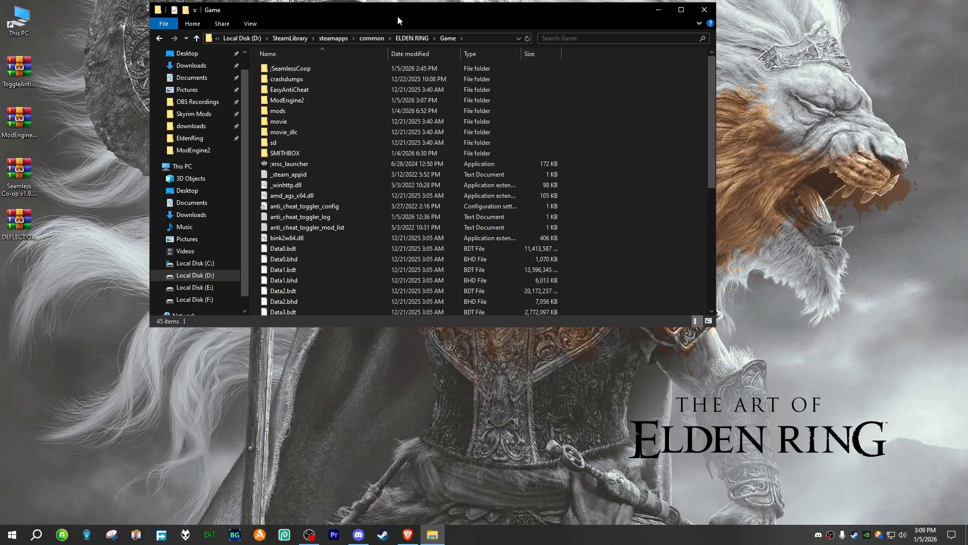
pyautogui.moveTo(397, 16); pyautogui.dragTo(463, 39)
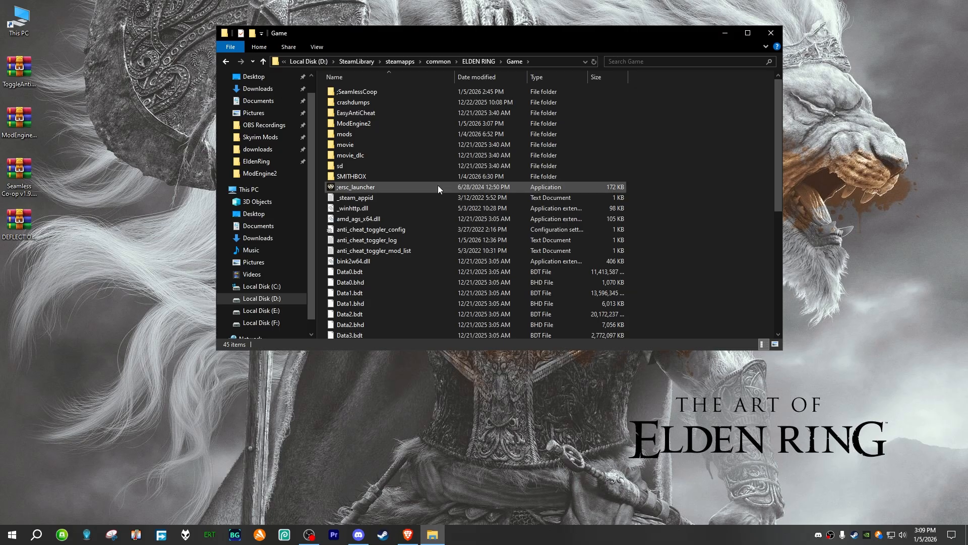
# Step: Open the ModEngine2 folder inside the Game folder and reposition its window to make room for the archive
pyautogui.click(72, 212)
pyautogui.click(21, 177)
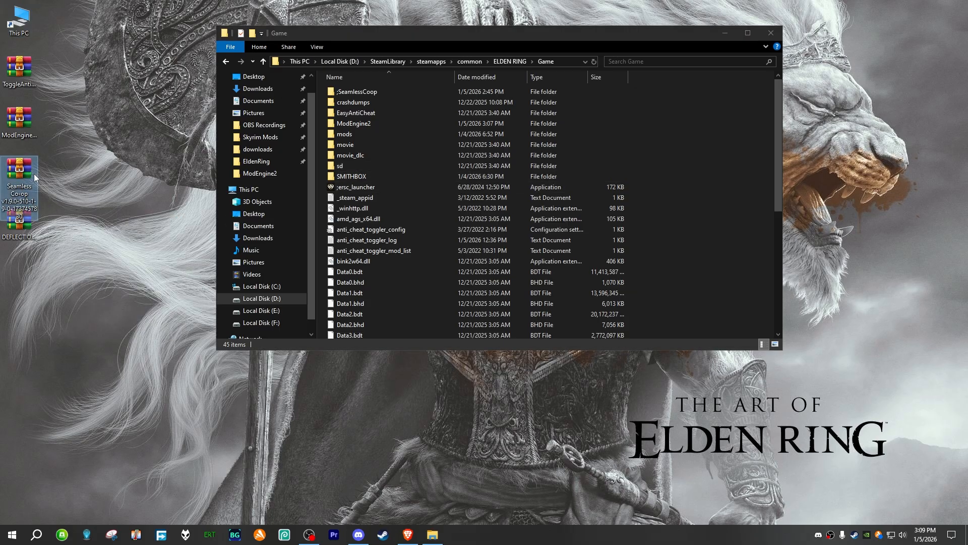
pyautogui.click(29, 241)
pyautogui.click(89, 246)
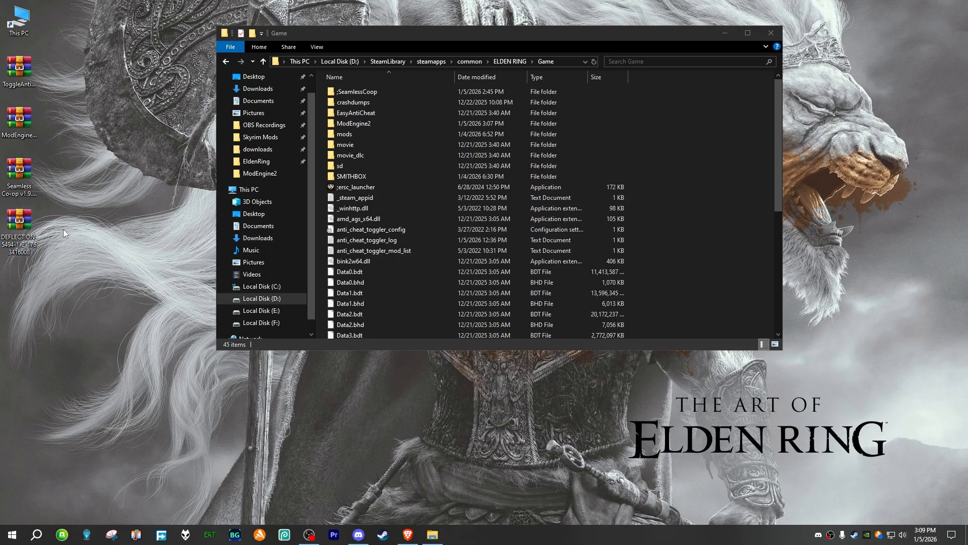
pyautogui.doubleClick(372, 124)
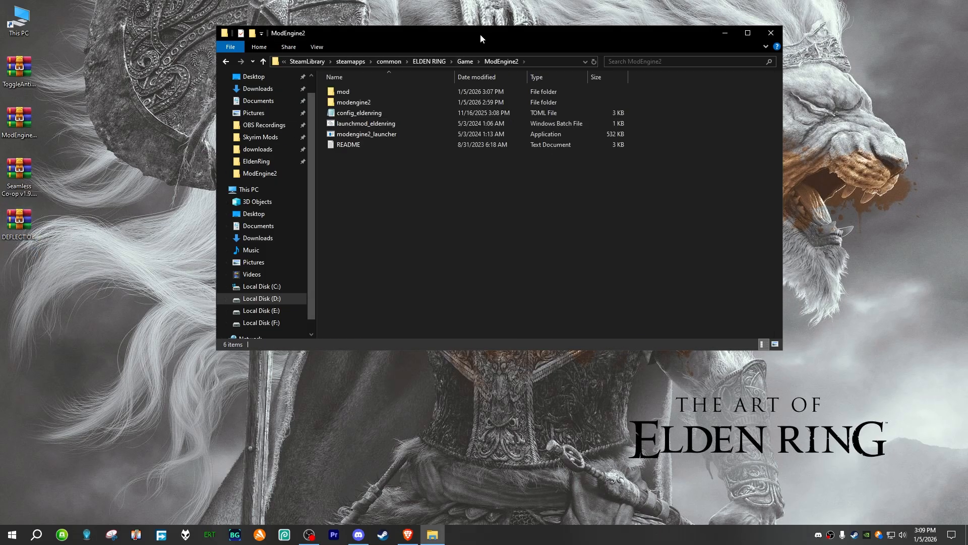
pyautogui.moveTo(480, 36); pyautogui.dragTo(397, 14)
# Step: Open the DEFLECTION archive from the desktop beside the ModEngine2 window and enter its SEKIRO DEFLECTION folder
pyautogui.click(19, 221)
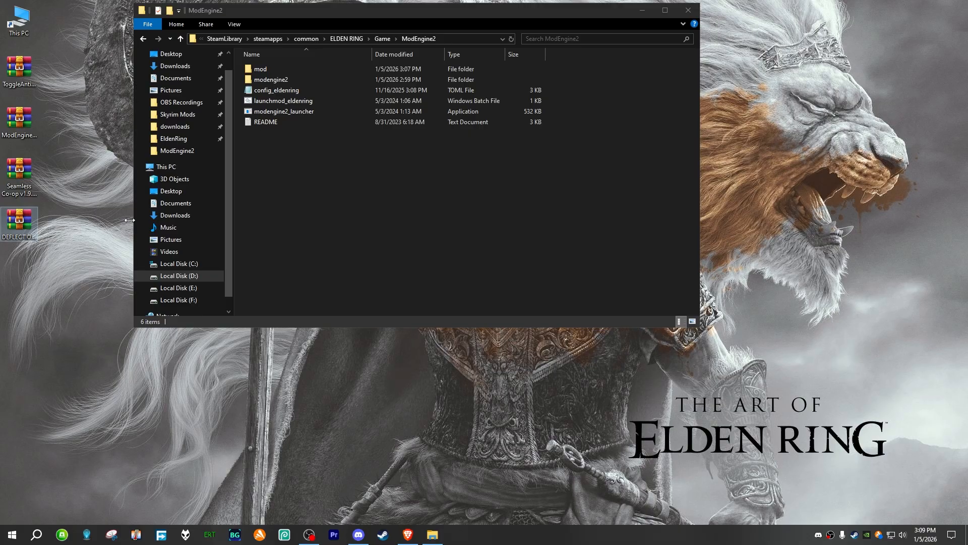
pyautogui.moveTo(420, 154); pyautogui.dragTo(652, 127)
pyautogui.doubleClick(619, 210)
pyautogui.click(620, 310)
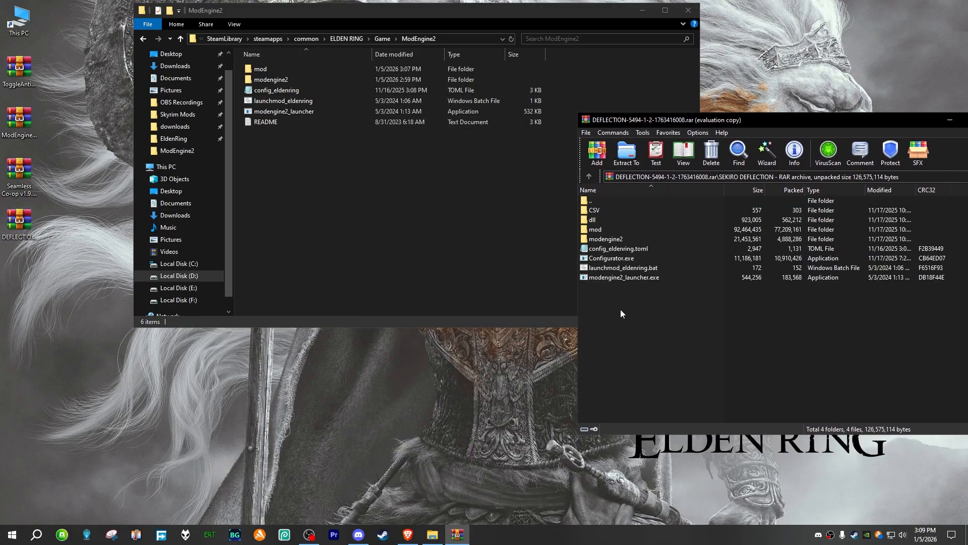
# Step: Extract everything except the mod folder from the archive into ModEngine2, replacing existing files, and close the archive
pyautogui.moveTo(630, 297); pyautogui.dragTo(603, 211)
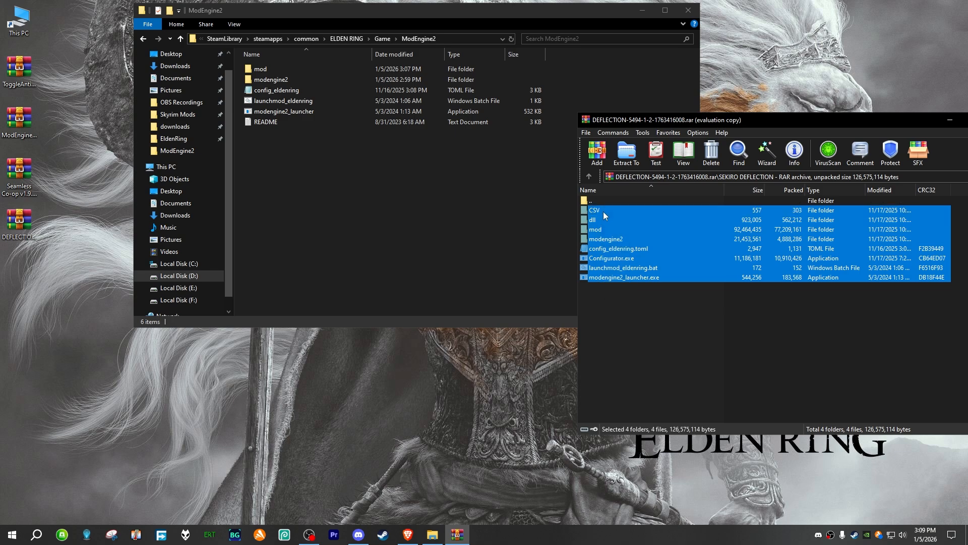
pyautogui.keyDown('ctrl'); pyautogui.click(603, 229); pyautogui.keyUp('ctrl')
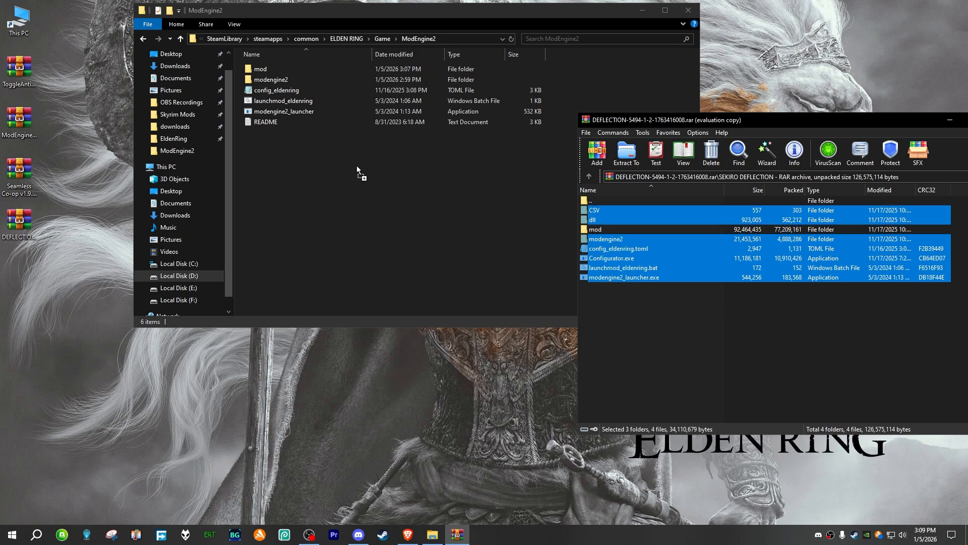
pyautogui.moveTo(357, 166); pyautogui.dragTo(357, 167)
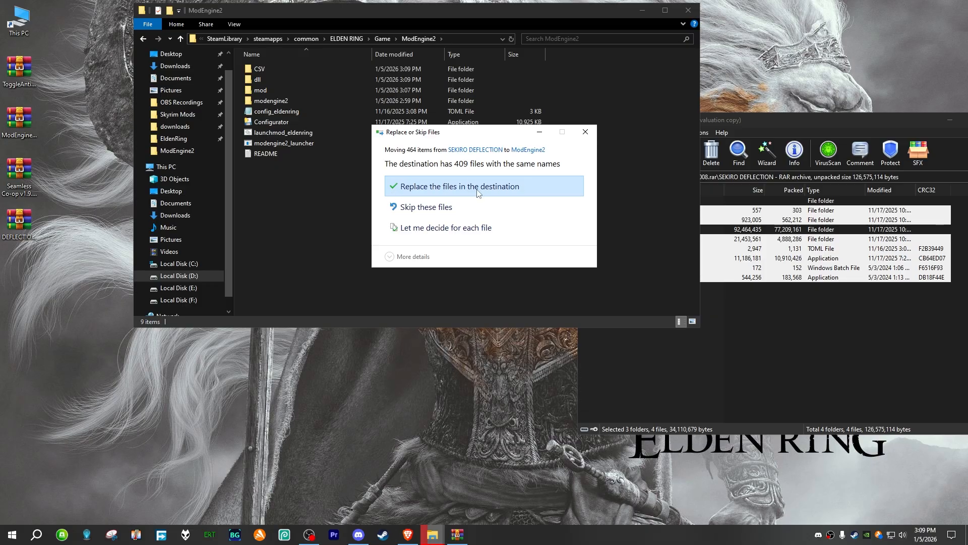
pyautogui.click(458, 192)
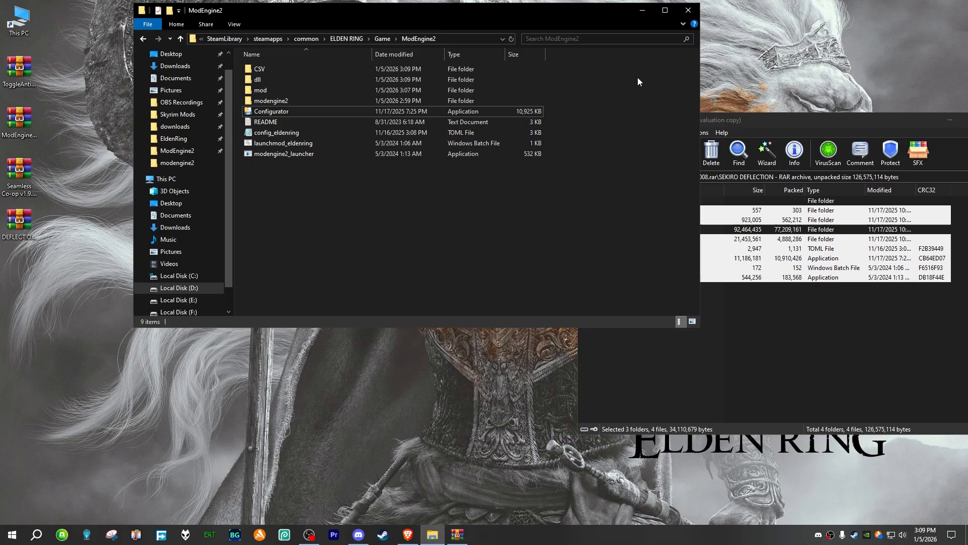
pyautogui.moveTo(803, 121); pyautogui.dragTo(600, 111)
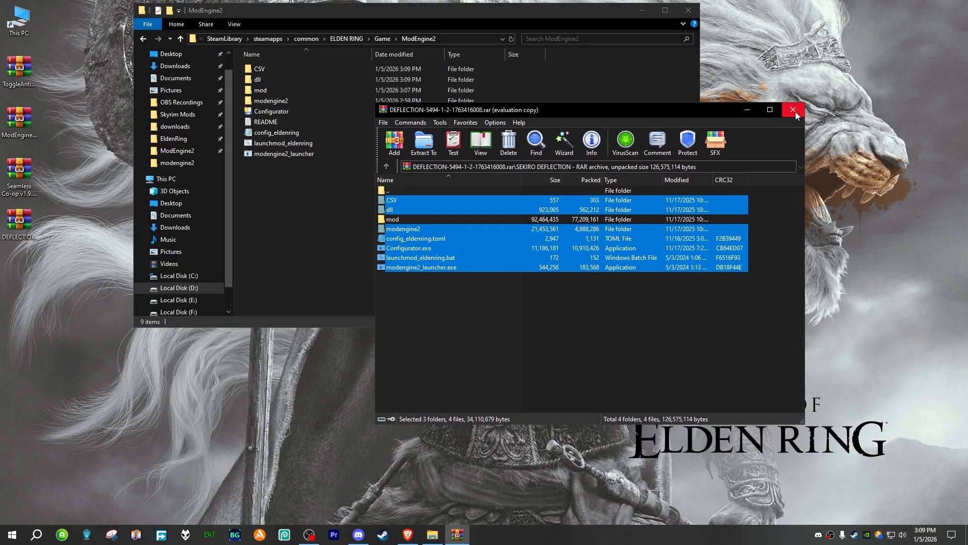
pyautogui.click(793, 110)
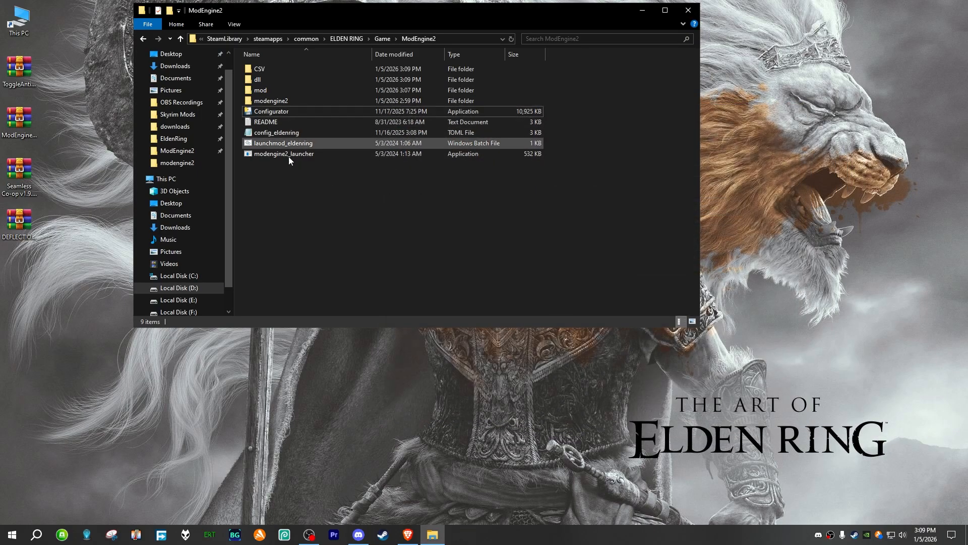
pyautogui.rightClick(290, 166)
pyautogui.click(335, 204)
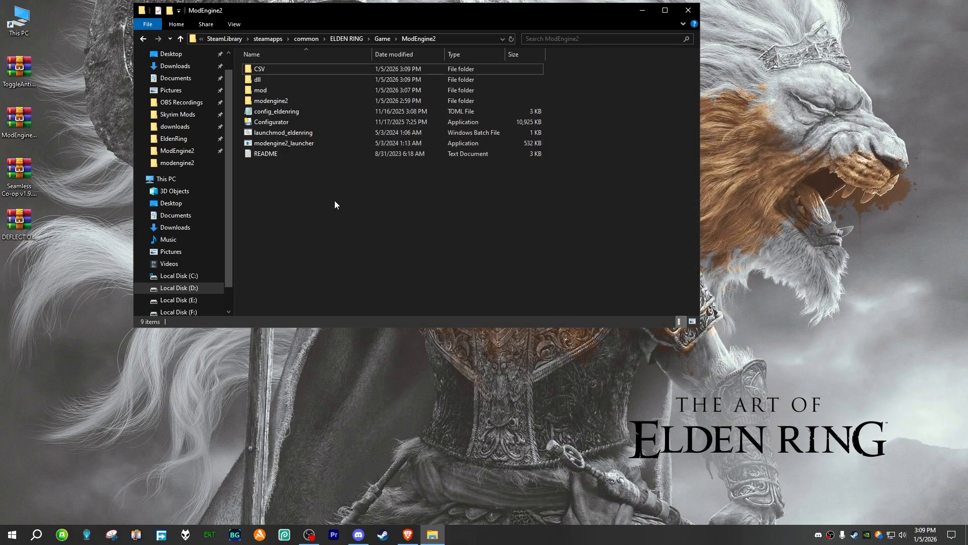
# Step: Open config_eldenring and examine the two external_dlls entries, Scripts-Data-Exposer-FS.dll and PostureBarMod.dll, closing the file without edits
pyautogui.doubleClick(265, 111)
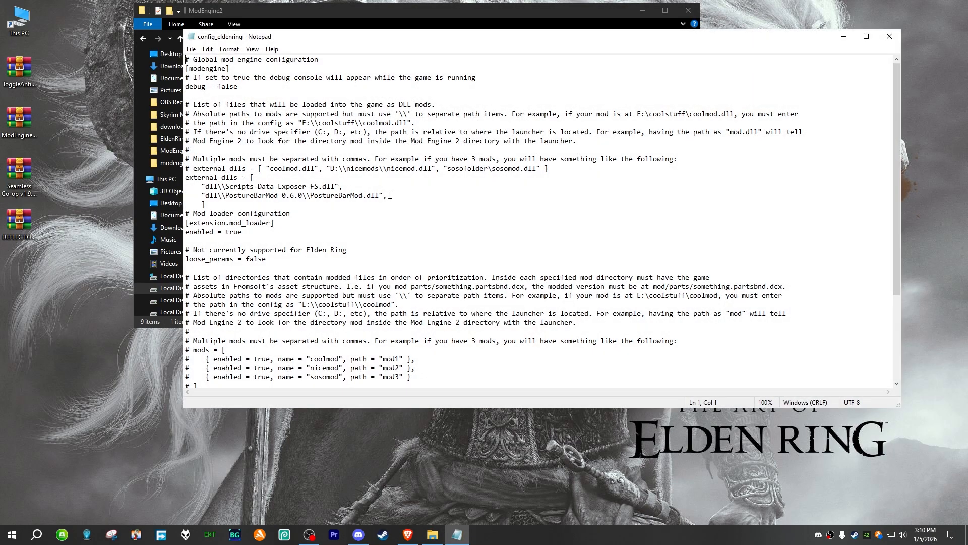
pyautogui.moveTo(390, 195); pyautogui.dragTo(179, 190)
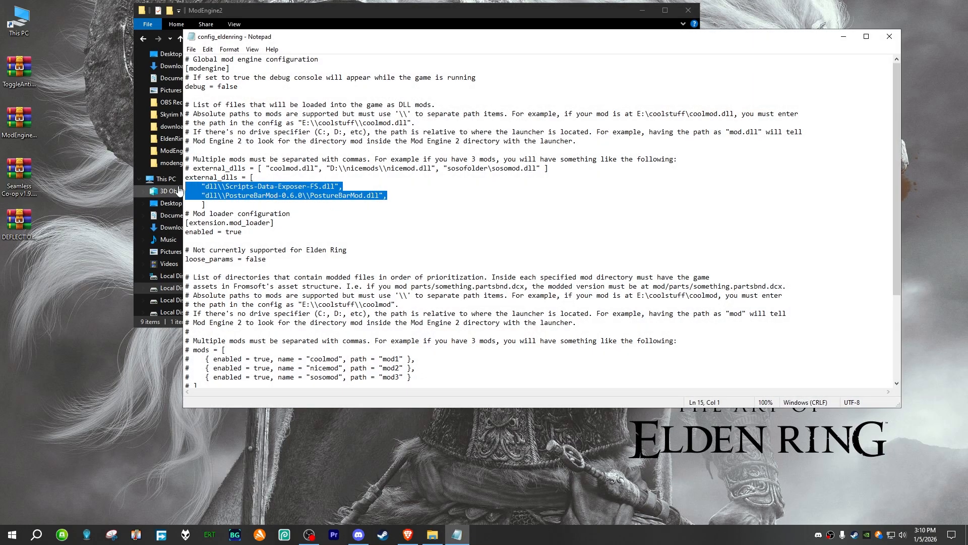
pyautogui.moveTo(412, 197); pyautogui.dragTo(180, 186)
pyautogui.moveTo(384, 196); pyautogui.dragTo(181, 187)
pyautogui.click(299, 188)
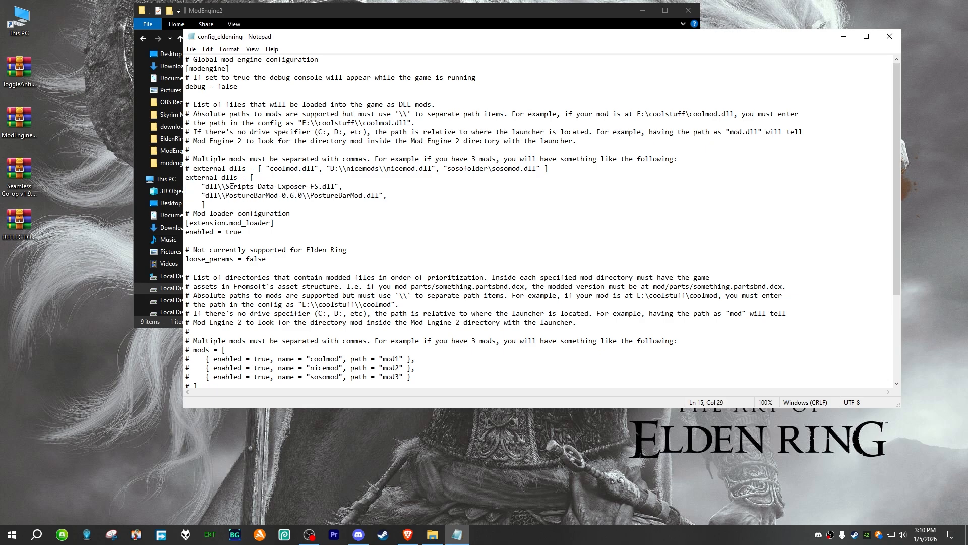
pyautogui.moveTo(348, 187); pyautogui.dragTo(206, 188)
pyautogui.click(346, 188)
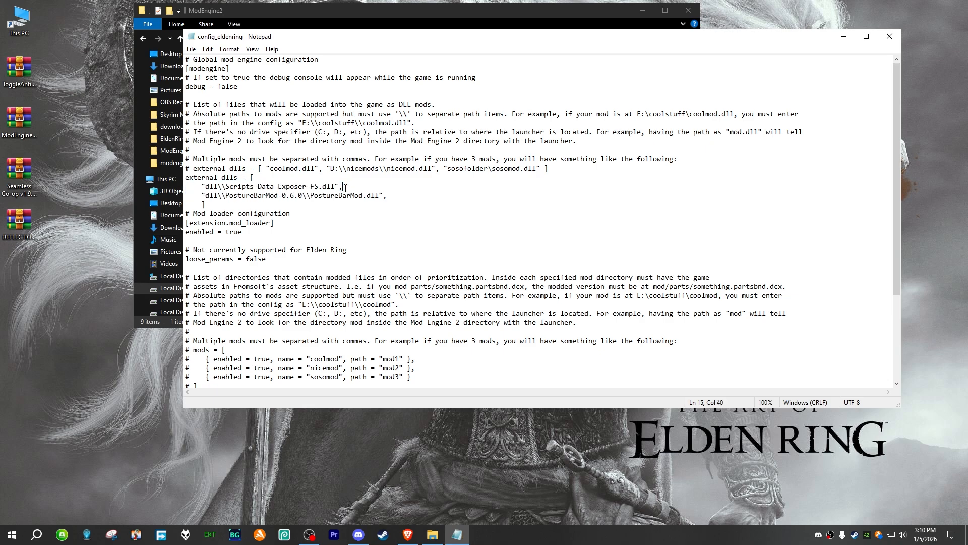
pyautogui.moveTo(393, 194); pyautogui.dragTo(185, 187)
pyautogui.click(395, 195)
pyautogui.click(889, 36)
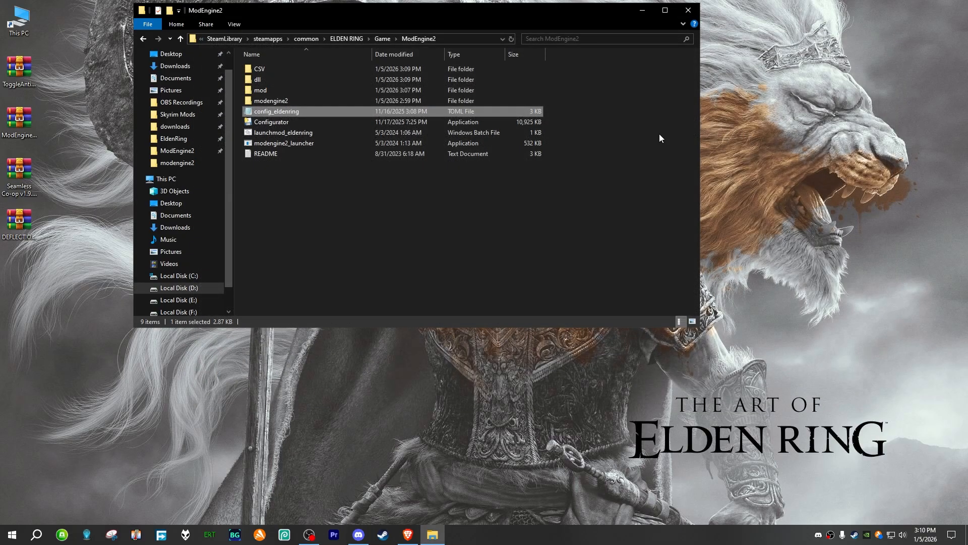
pyautogui.click(354, 202)
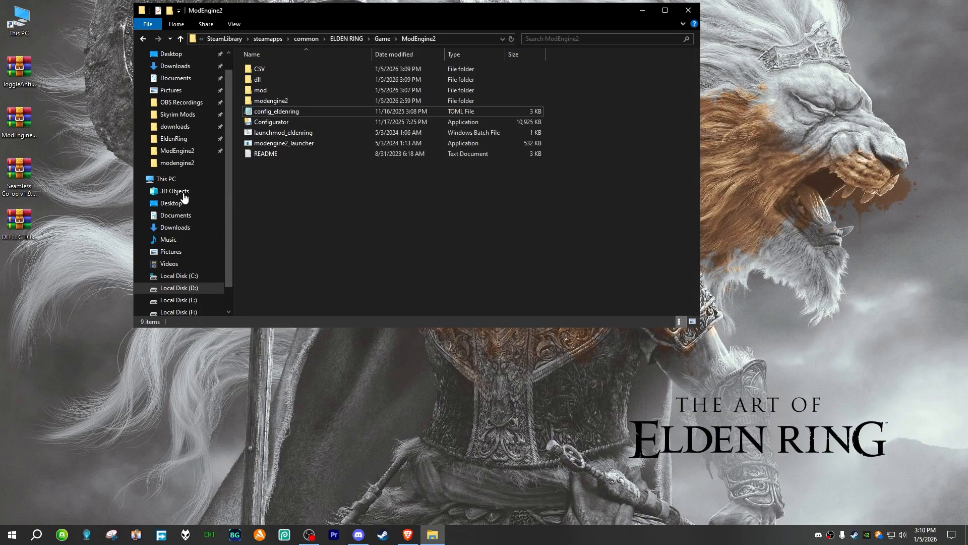
# Step: Reopen the DEFLECTION archive beside the ModEngine2 window and enter the mod folder inside SEKIRO DEFLECTION
pyautogui.doubleClick(7, 222)
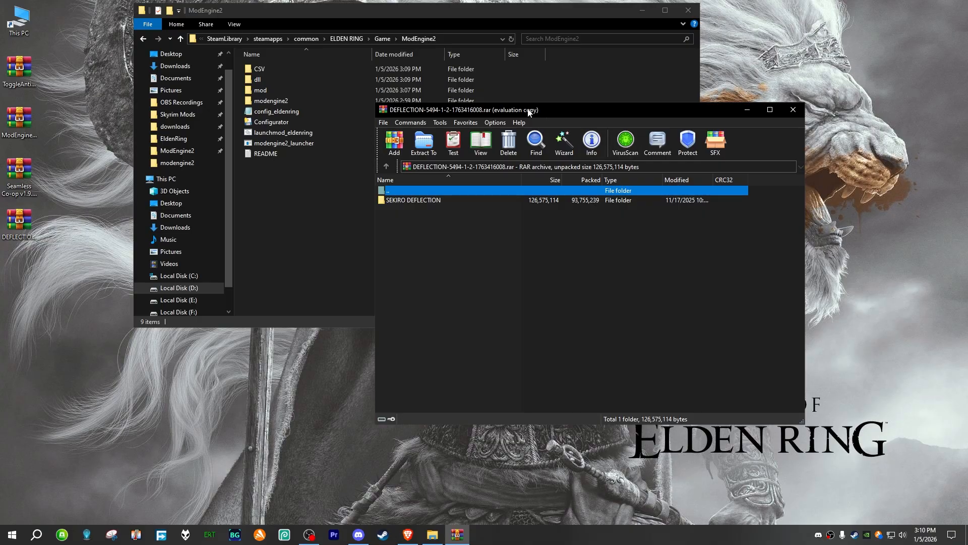
pyautogui.moveTo(528, 112); pyautogui.dragTo(776, 114)
pyautogui.doubleClick(687, 204)
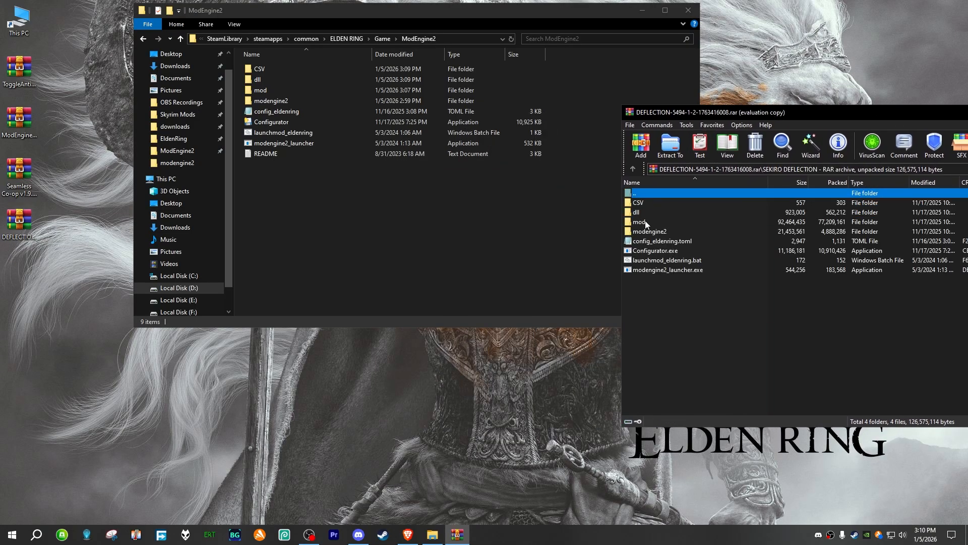
pyautogui.doubleClick(639, 222)
# Step: Create a new folder named SekiroDeflection inside ModEngine2's mod folder
pyautogui.click(329, 222)
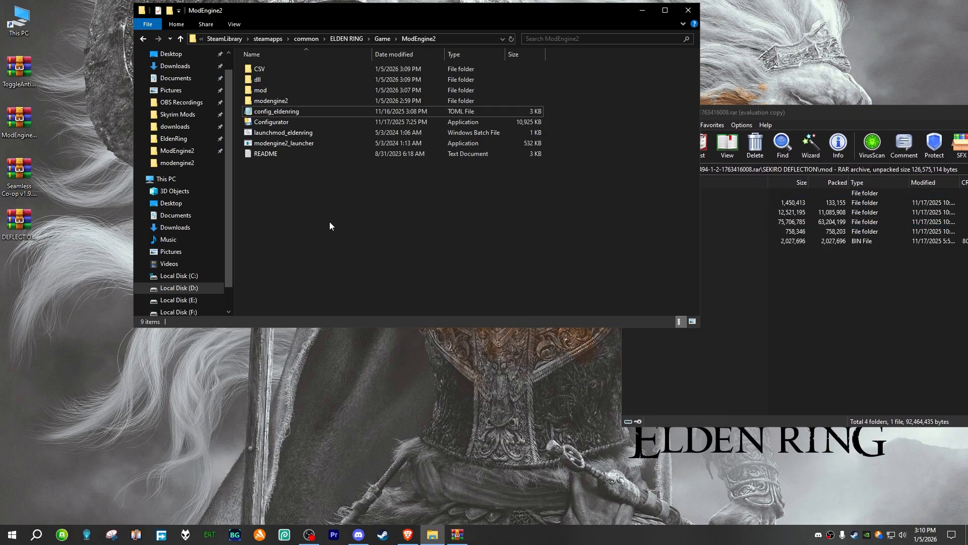
pyautogui.doubleClick(275, 89)
pyautogui.click(170, 10)
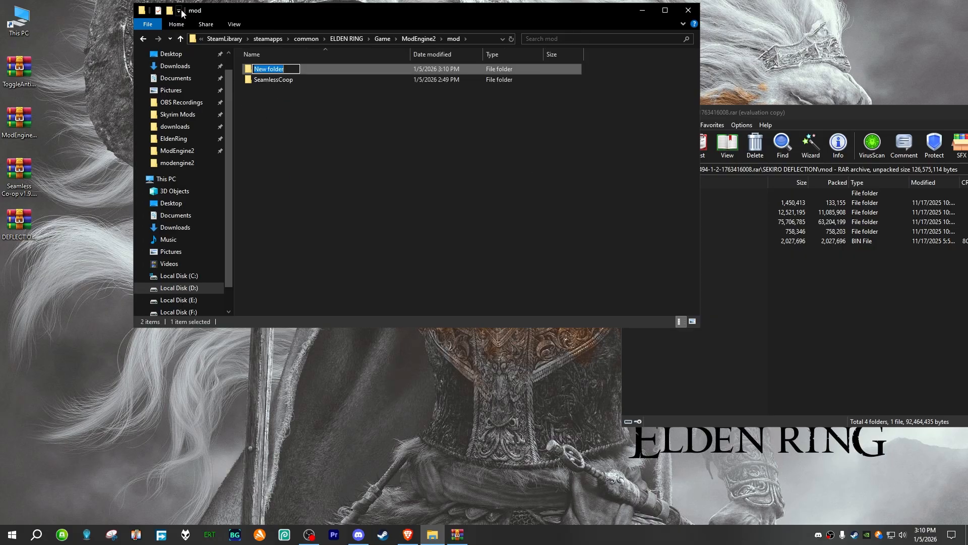
pyautogui.write('SekiroDeflection')
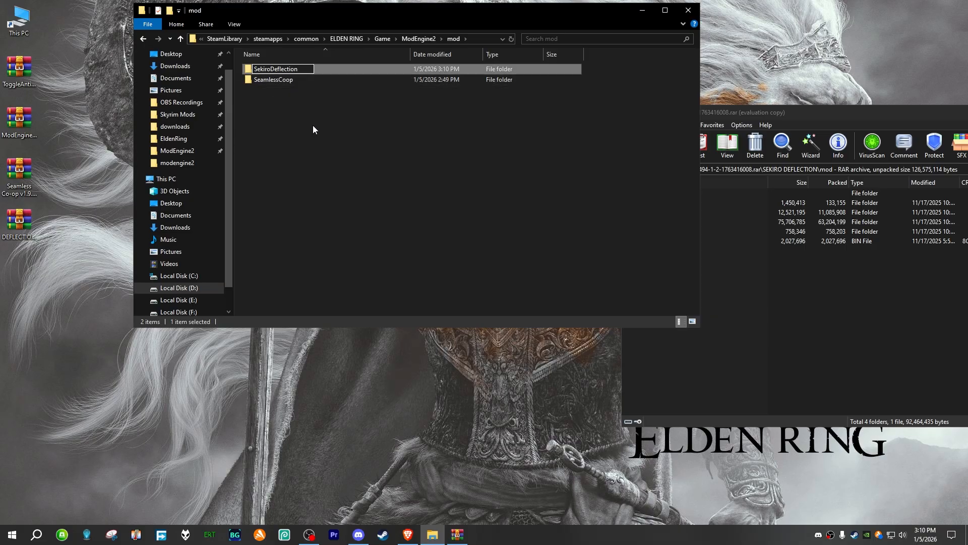
pyautogui.rightClick(296, 119)
pyautogui.click(286, 120)
# Step: Extract action, chr, sd, sfx and regulation.bin from the archive into the mod folder and move them into SekiroDeflection
pyautogui.click(698, 275)
pyautogui.moveTo(698, 275); pyautogui.dragTo(350, 161)
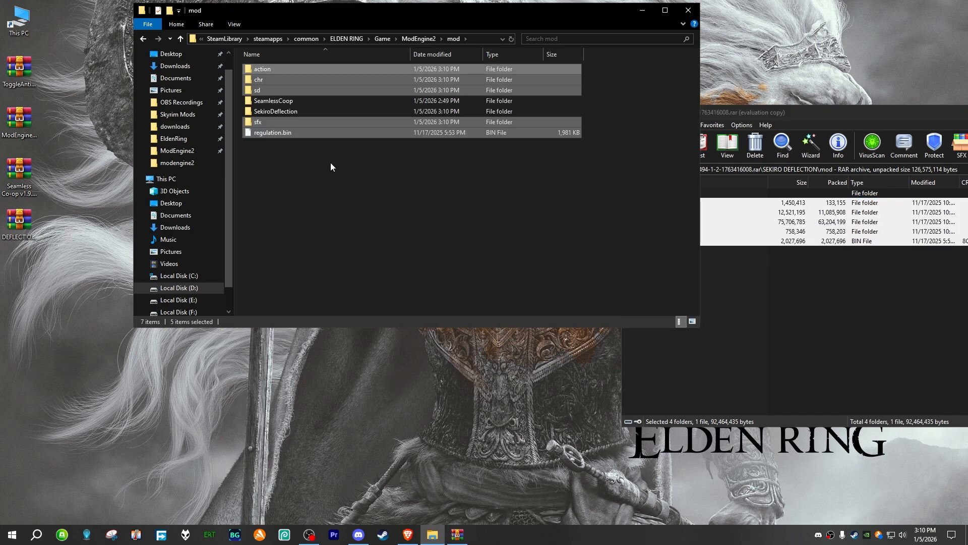
pyautogui.rightClick(286, 135)
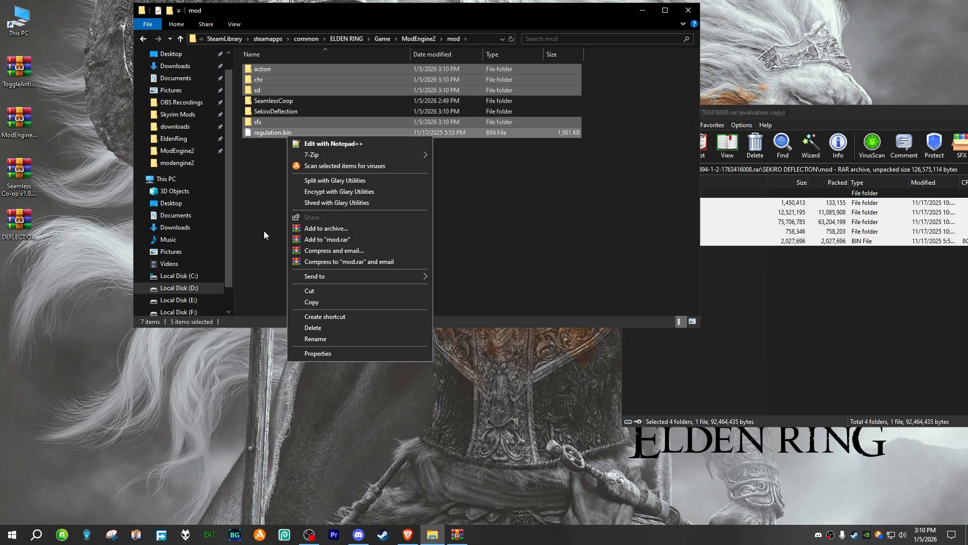
pyautogui.click(326, 290)
pyautogui.doubleClick(298, 111)
pyautogui.rightClick(323, 125)
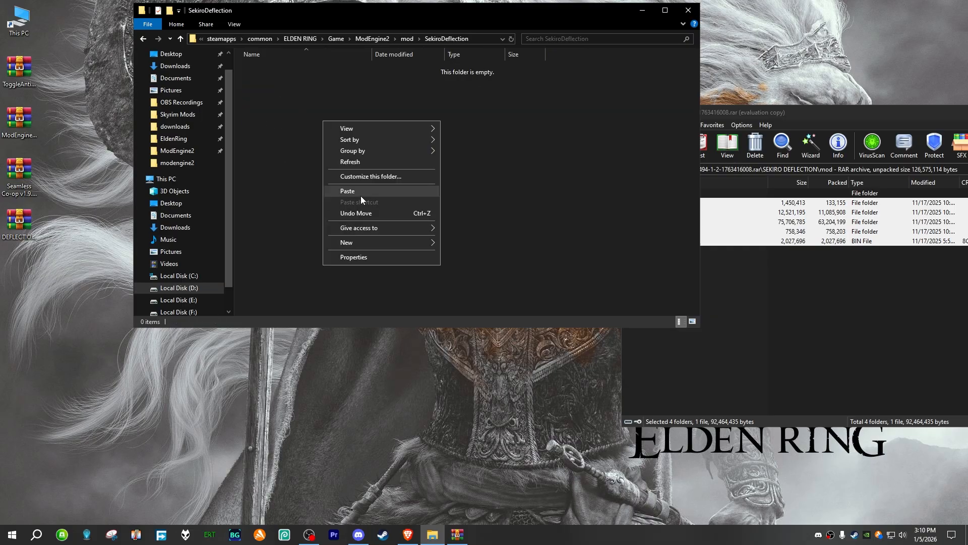
pyautogui.click(370, 190)
pyautogui.rightClick(308, 140)
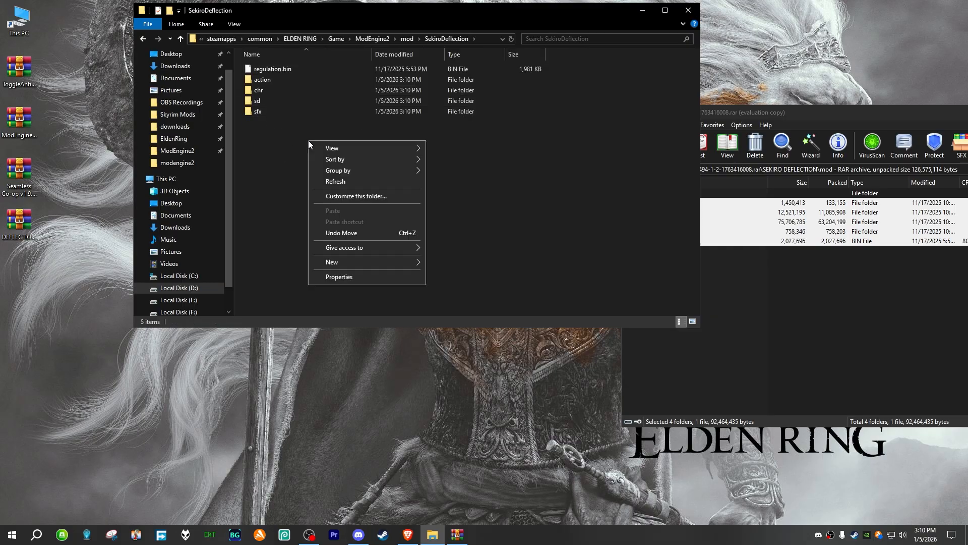
pyautogui.click(352, 183)
# Step: Open ersc_settings in the SeamlessCoop folder and examine its session password setting, closing the file without edits
pyautogui.hotkey('alt', 'Up')
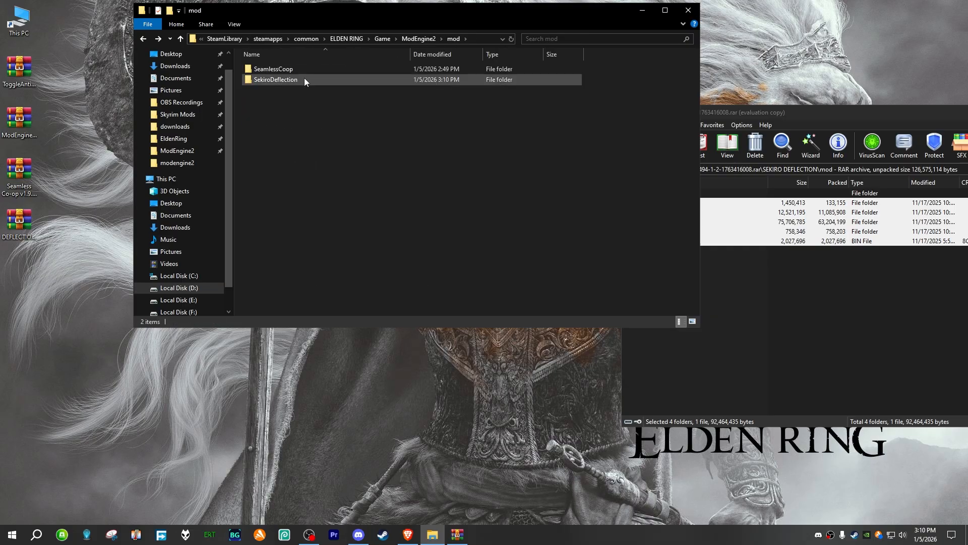
pyautogui.doubleClick(305, 68)
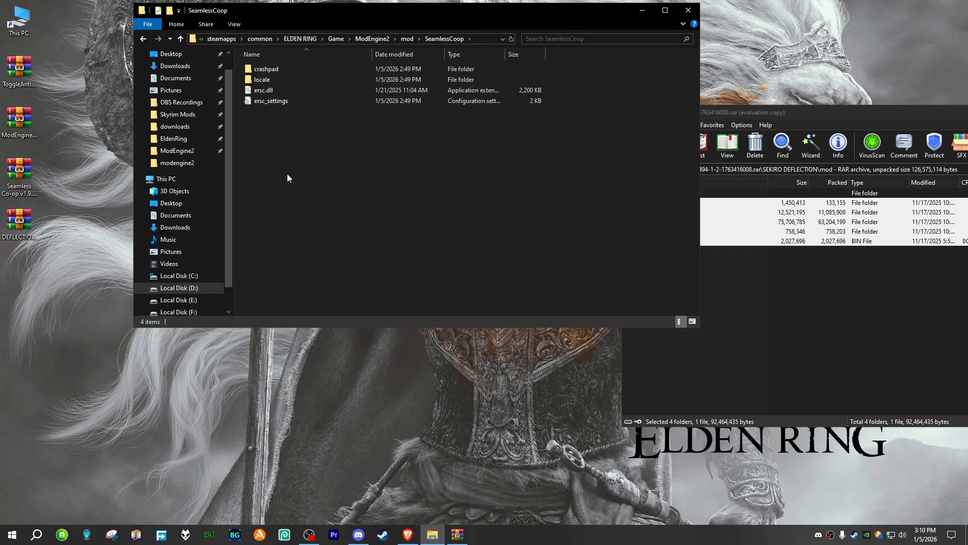
pyautogui.doubleClick(295, 101)
pyautogui.scroll(-5, 308, 236)
pyautogui.scroll(-1, 307, 237)
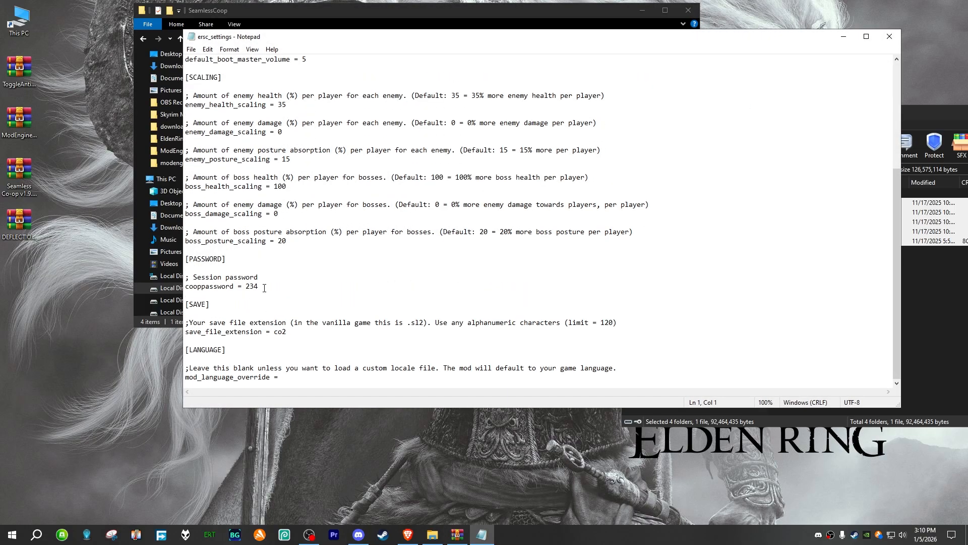
pyautogui.moveTo(260, 286); pyautogui.dragTo(212, 277)
pyautogui.click(285, 283)
pyautogui.doubleClick(250, 285)
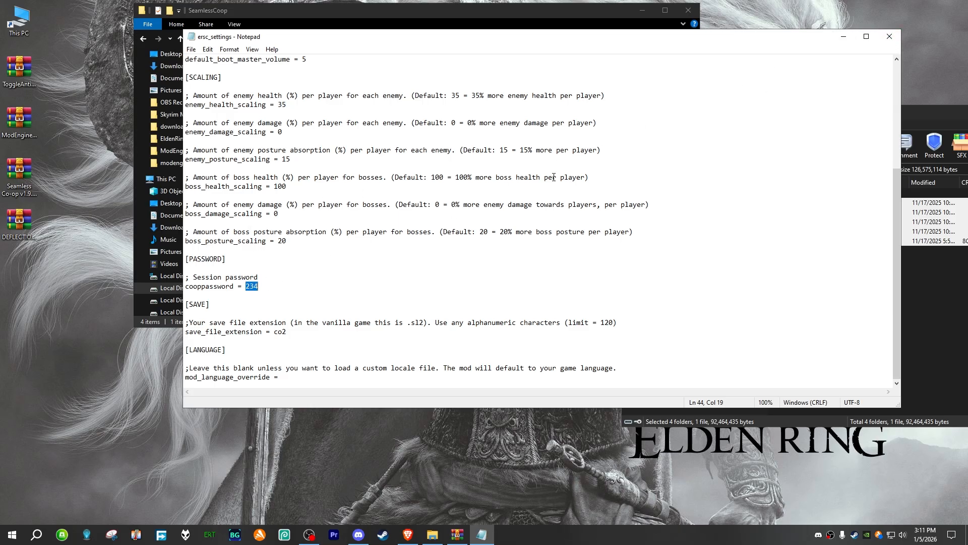
pyautogui.click(890, 37)
# Step: Close the DEFLECTION archive and view the contents of the SekiroDeflection folder
pyautogui.click(754, 109)
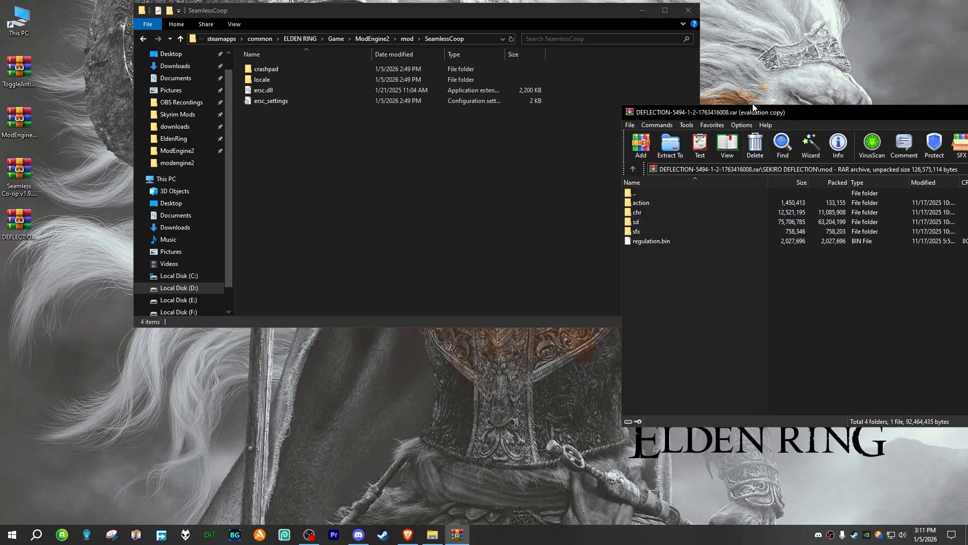
pyautogui.moveTo(736, 115); pyautogui.dragTo(333, 132)
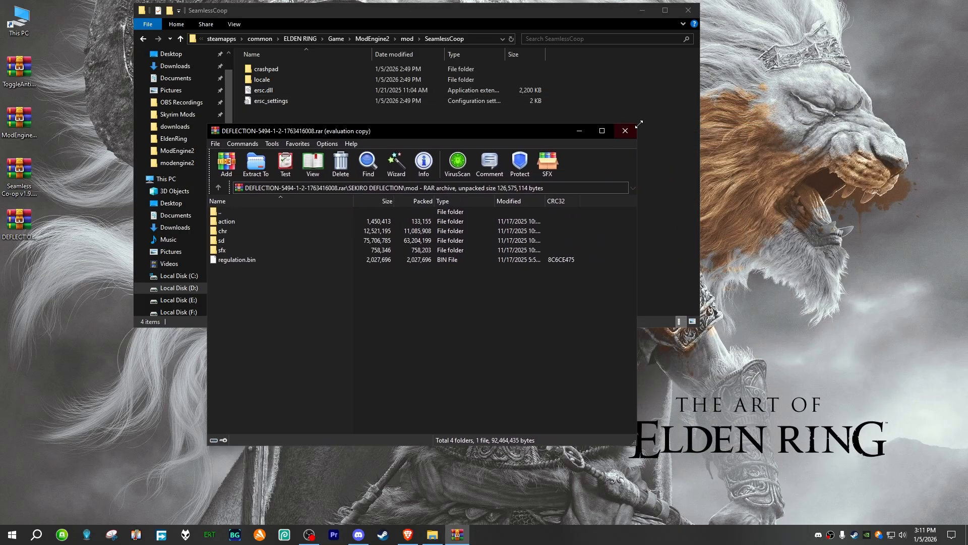
pyautogui.click(625, 131)
pyautogui.hotkey('alt', 'Up')
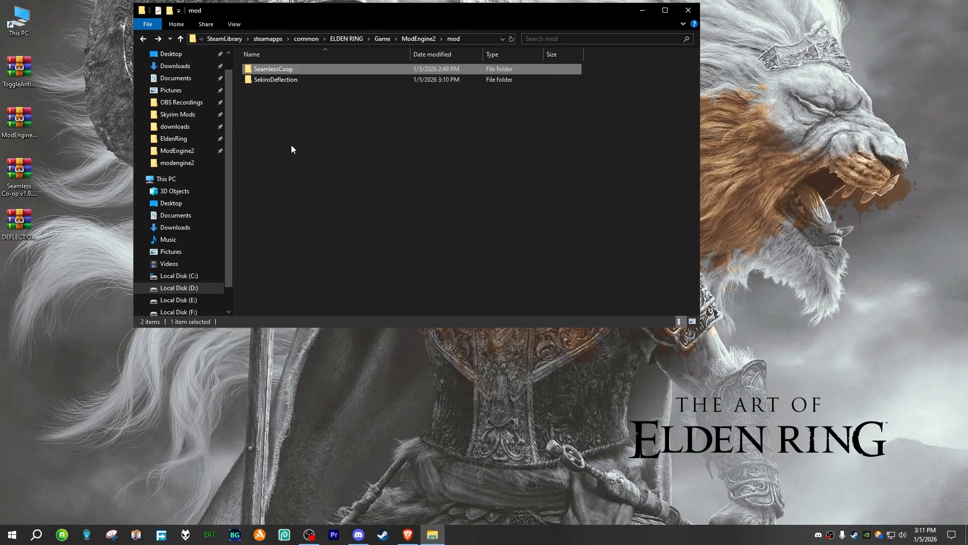
pyautogui.doubleClick(290, 80)
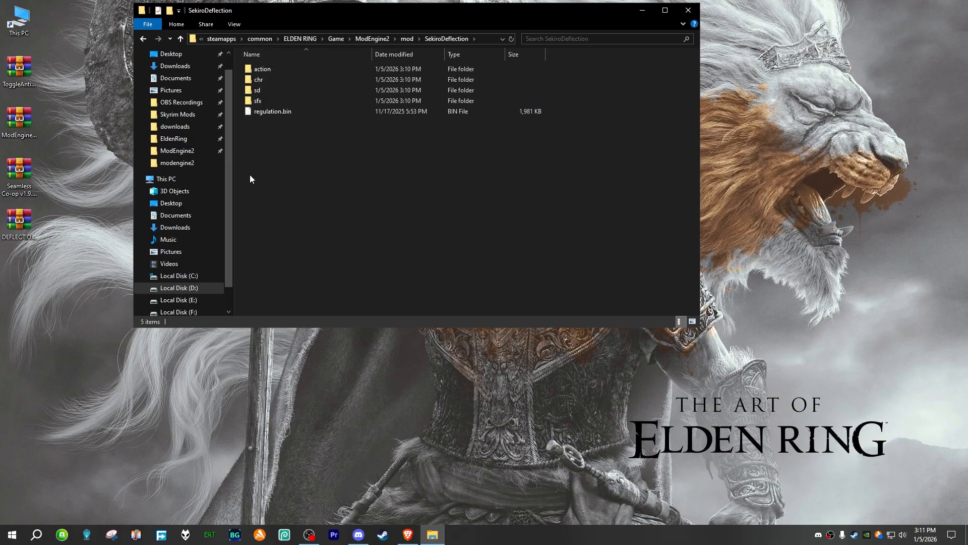
pyautogui.moveTo(262, 130); pyautogui.dragTo(289, 172)
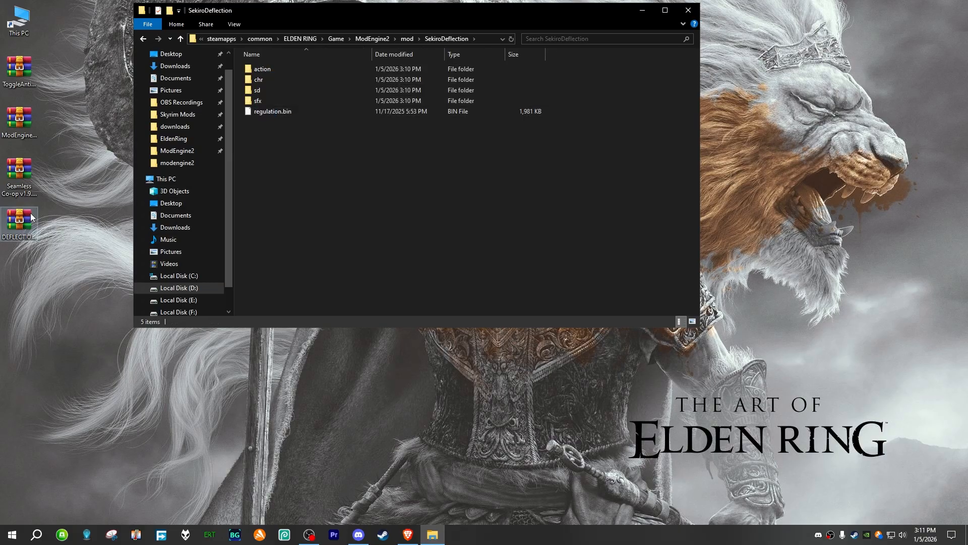
# Step: Open the DEFLECTION archive and place its window beside the SekiroDeflection folder window
pyautogui.click(21, 222)
pyautogui.doubleClick(21, 222)
pyautogui.moveTo(392, 130); pyautogui.dragTo(808, 117)
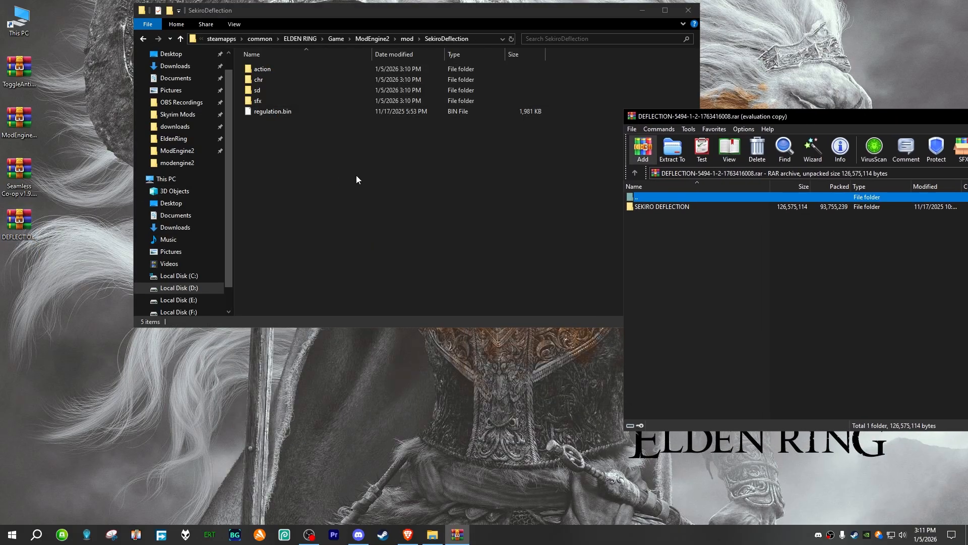
# Step: Reopen SekiroDeflection from ModEngine2's mod folder and delete action, chr, sd, sfx and regulation.bin from it
pyautogui.click(356, 178)
pyautogui.hotkey('alt', 'Left')
pyautogui.click(419, 38)
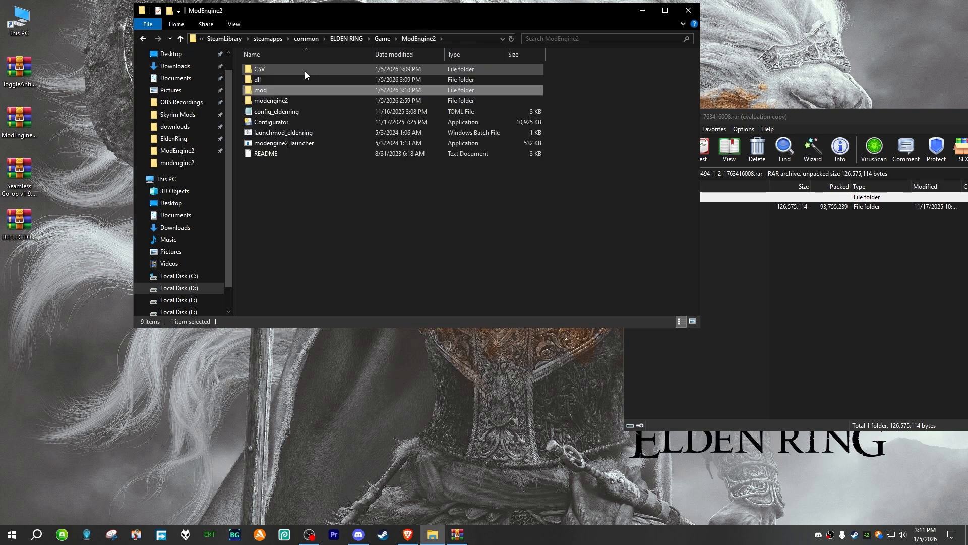
pyautogui.doubleClick(276, 90)
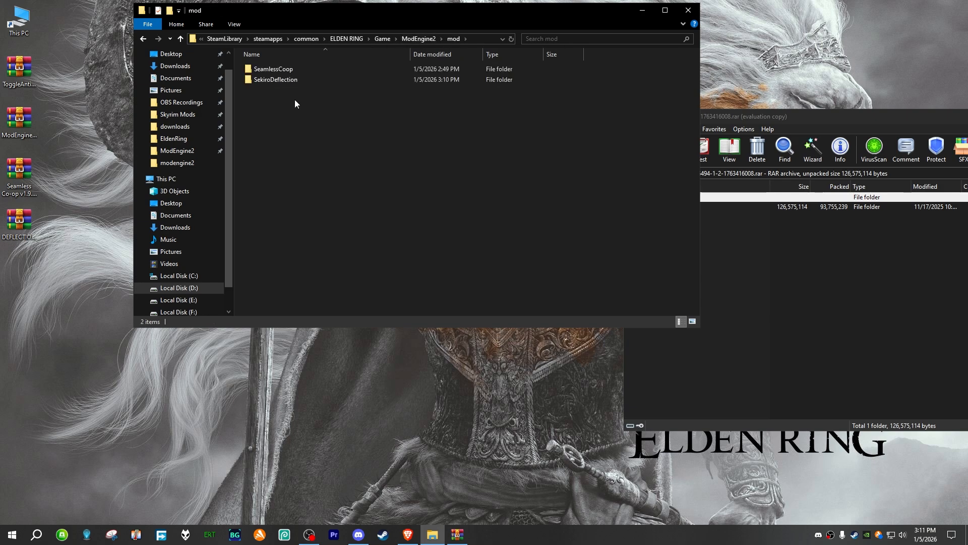
pyautogui.click(285, 80)
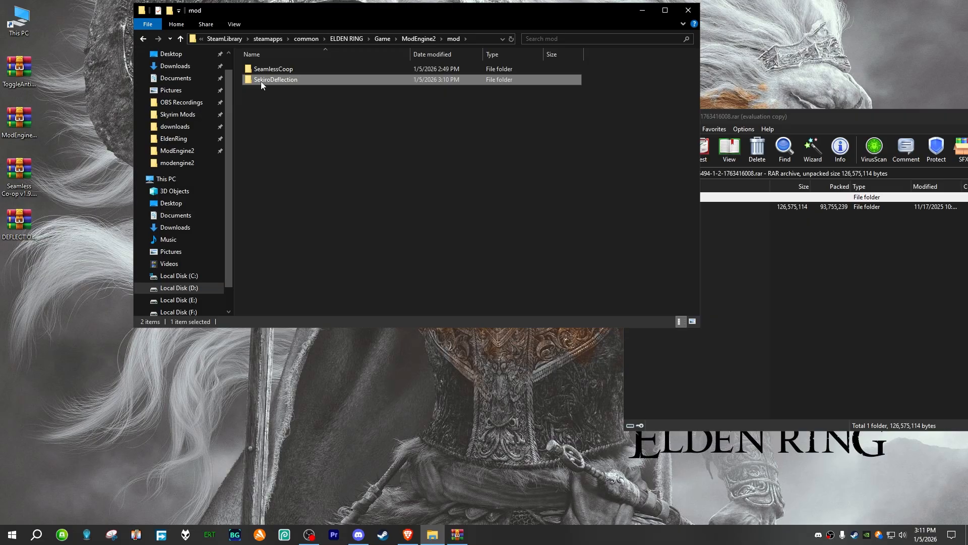
pyautogui.click(310, 102)
pyautogui.doubleClick(305, 81)
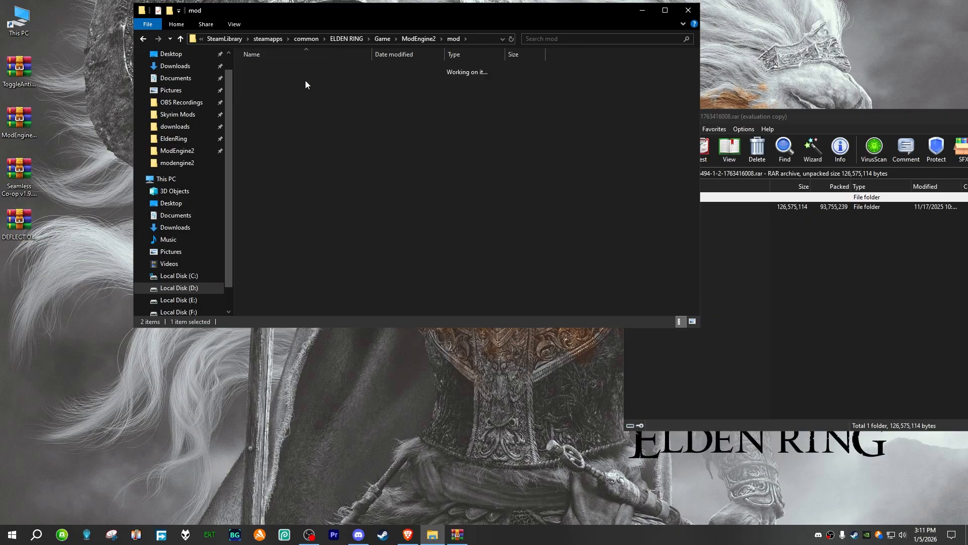
pyautogui.moveTo(263, 141); pyautogui.dragTo(264, 69)
pyautogui.rightClick(265, 68)
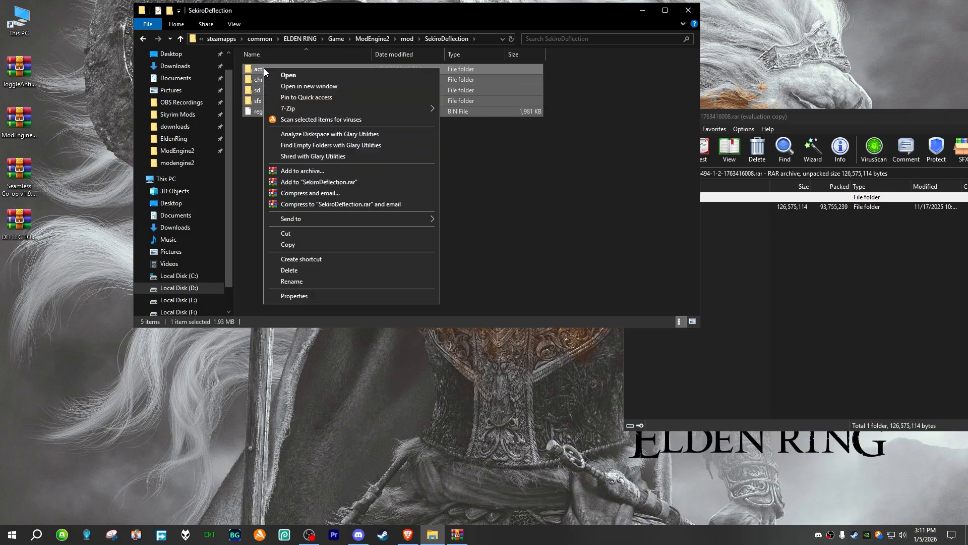
pyautogui.click(299, 264)
# Step: Extract all contents of the archive's SEKIRO DEFLECTION\mod folder into the SekiroDeflection folder and close the archive
pyautogui.click(846, 285)
pyautogui.doubleClick(664, 207)
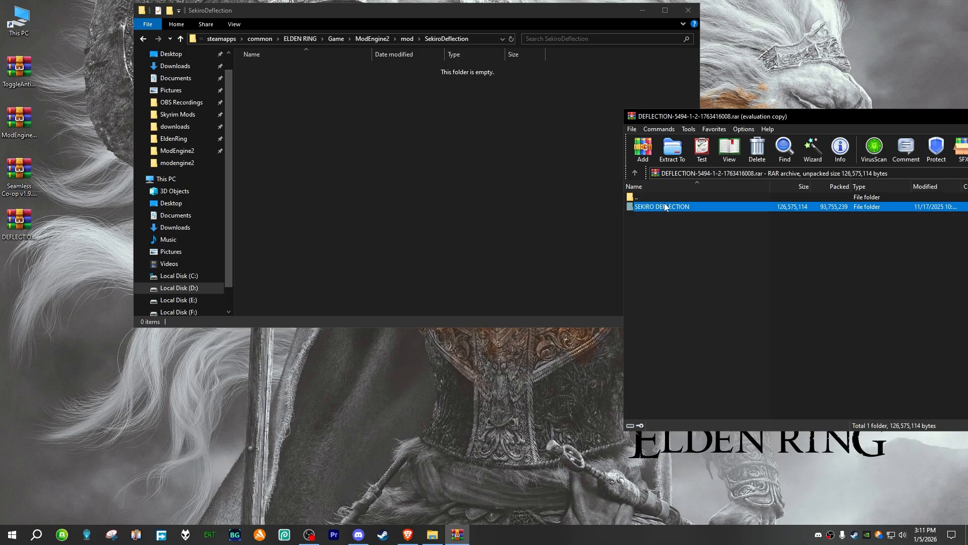
pyautogui.moveTo(676, 120); pyautogui.dragTo(685, 92)
pyautogui.doubleClick(664, 197)
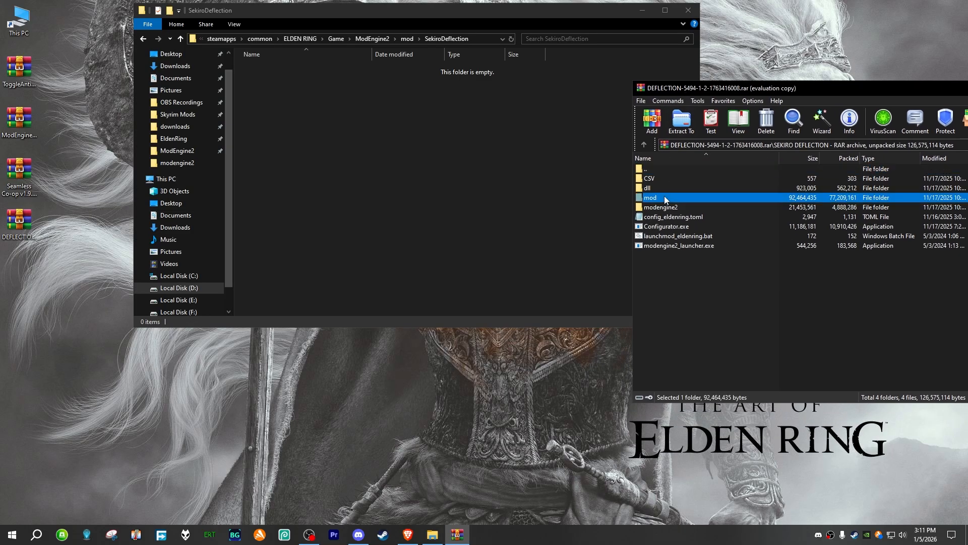
pyautogui.moveTo(639, 243); pyautogui.dragTo(332, 138)
pyautogui.click(332, 139)
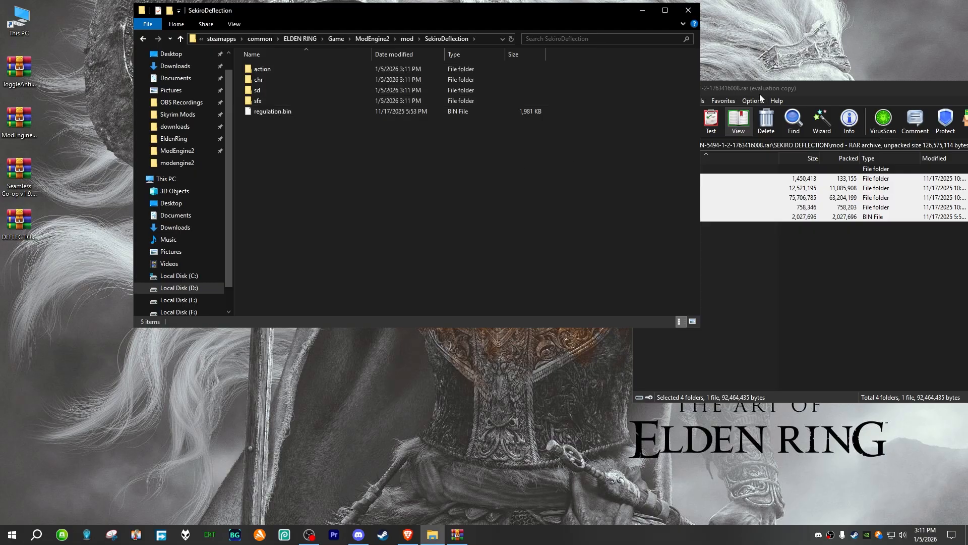
pyautogui.moveTo(756, 90); pyautogui.dragTo(360, 124)
pyautogui.click(650, 121)
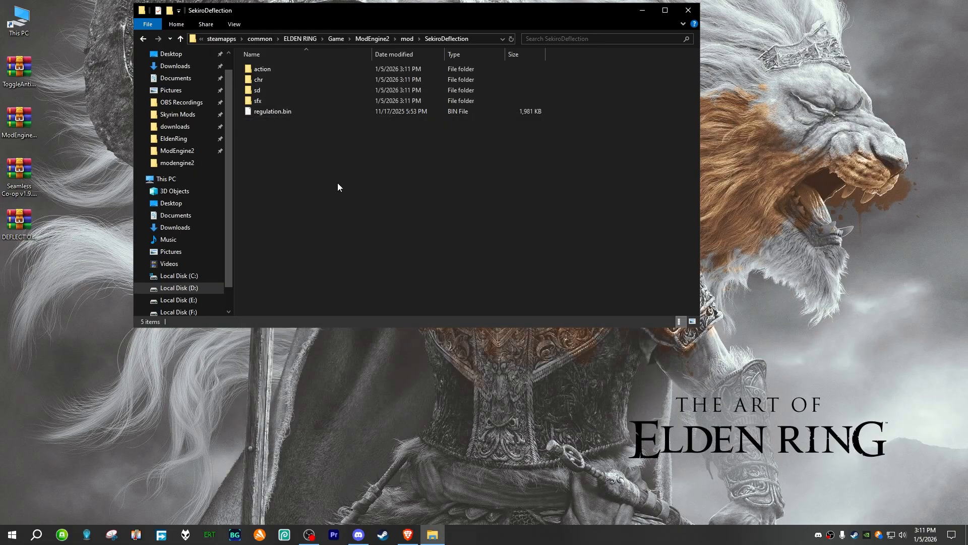
# Step: Return to the ModEngine2 folder and open config_eldenring for editing
pyautogui.hotkey('alt', 'Up')
pyautogui.hotkey('alt', 'Up')
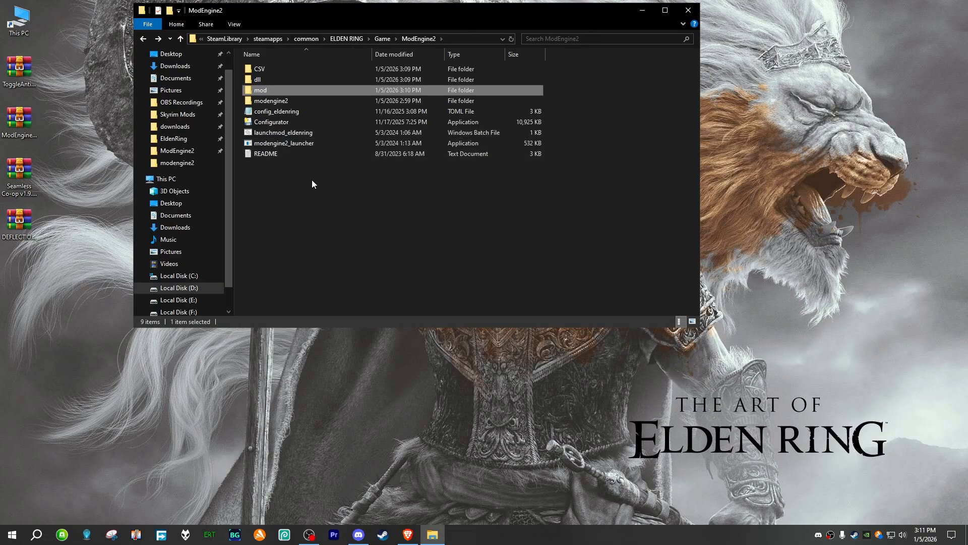
pyautogui.rightClick(290, 170)
pyautogui.click(331, 209)
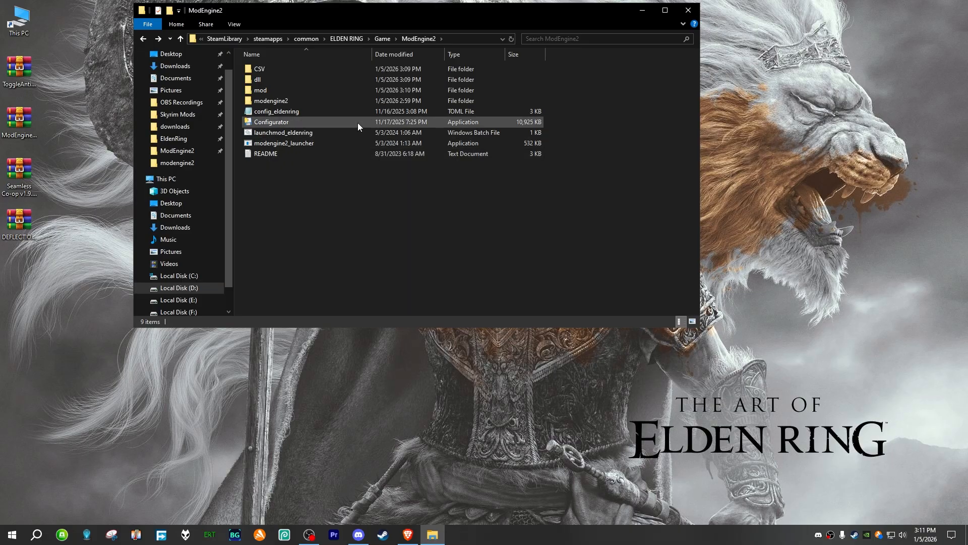
pyautogui.click(313, 111)
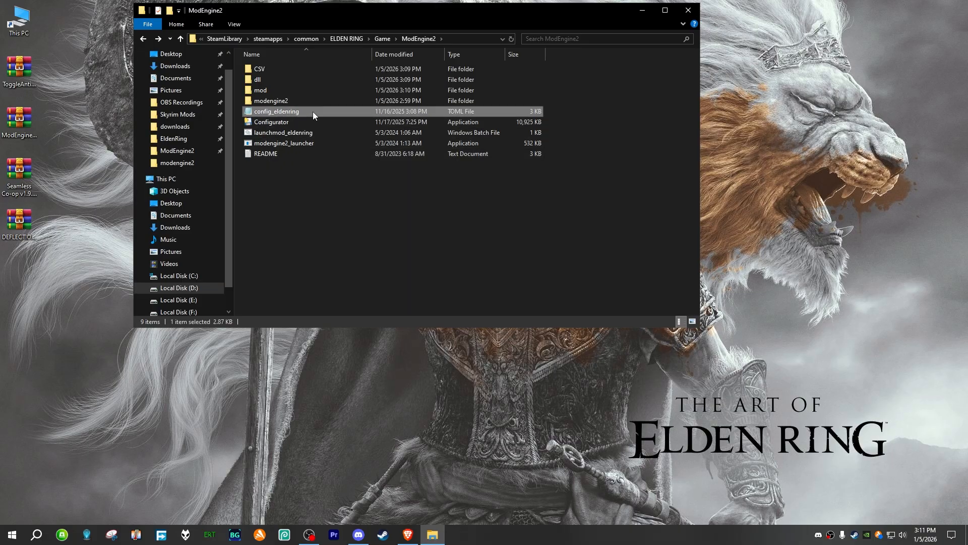
pyautogui.doubleClick(308, 111)
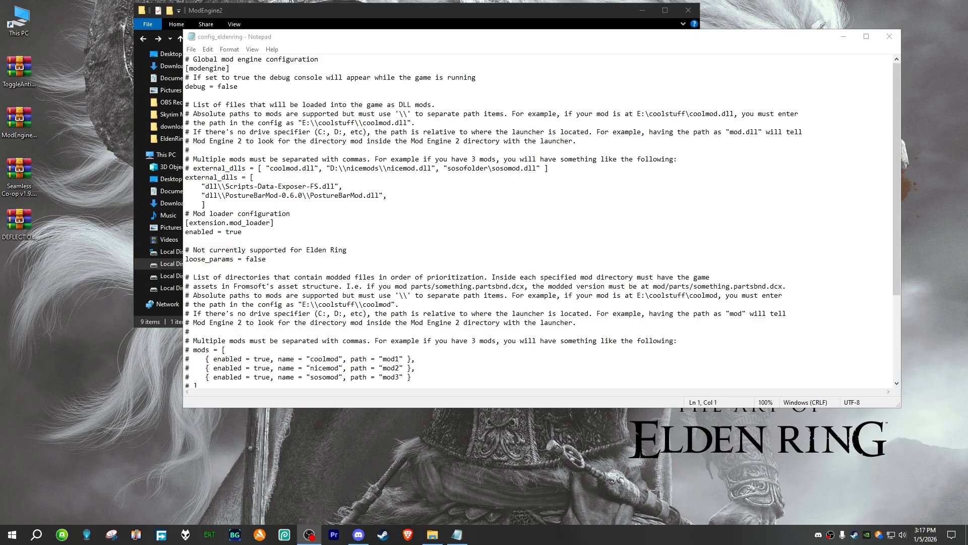
# Step: Insert a new line below the PostureBarMod.dll entry in the external_dlls list
pyautogui.moveTo(388, 196); pyautogui.dragTo(199, 187)
pyautogui.click(250, 188)
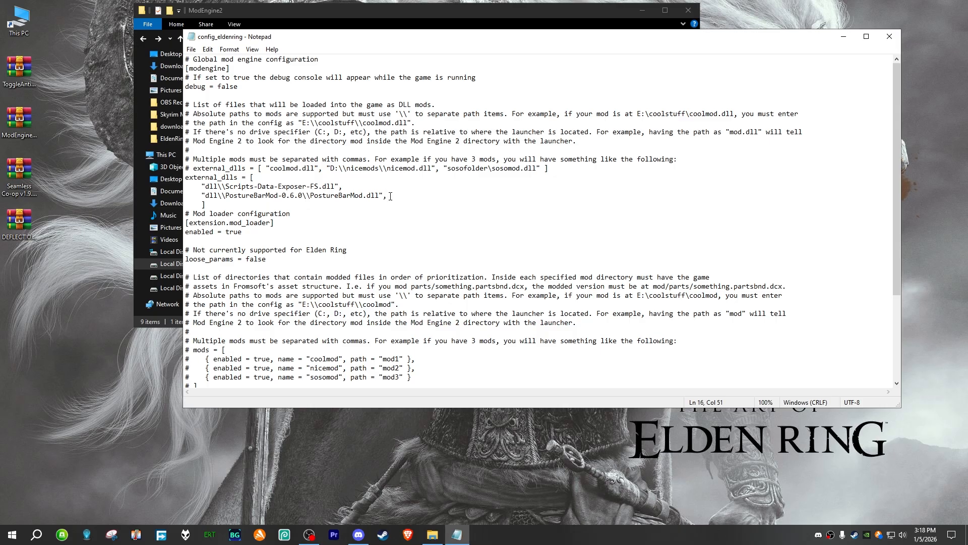
pyautogui.press('Return')
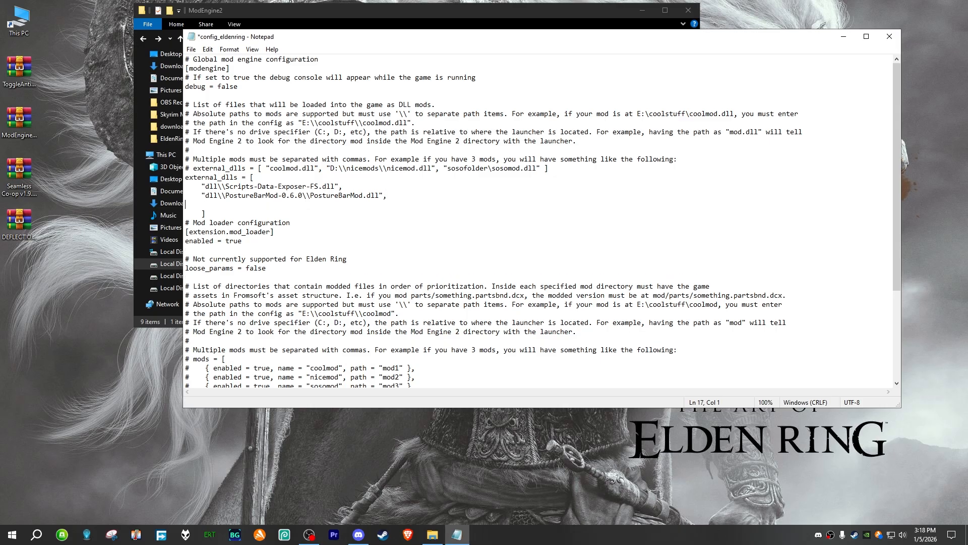
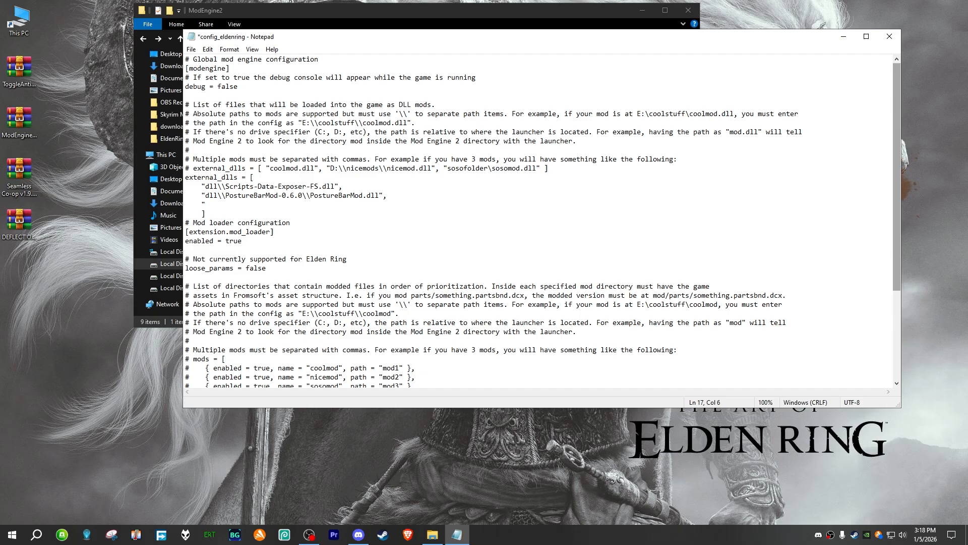
# Step: Complete the new external_dlls entry as "mod\\SeamlessCoop\\ersc.dll" and save the config file
pyautogui.hotkey('alt', 'Tab')
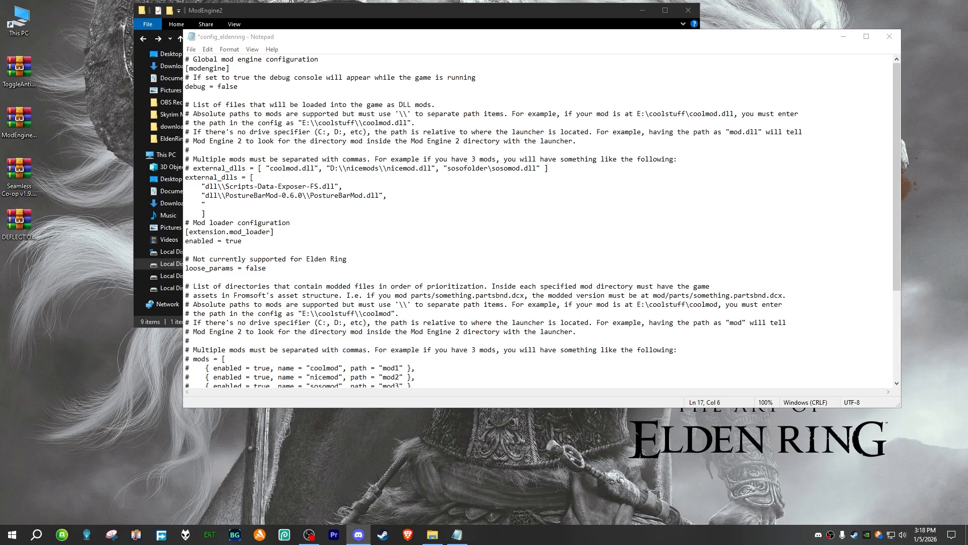
pyautogui.click(214, 204)
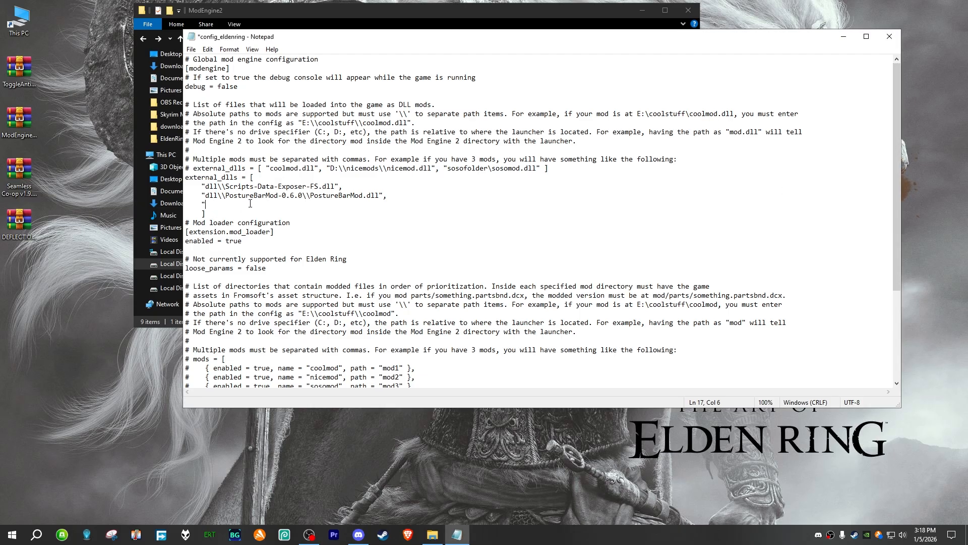
pyautogui.write('mod\\\\SeamlessCoop\\\\ersc.dll')
pyautogui.click(191, 49)
pyautogui.click(207, 96)
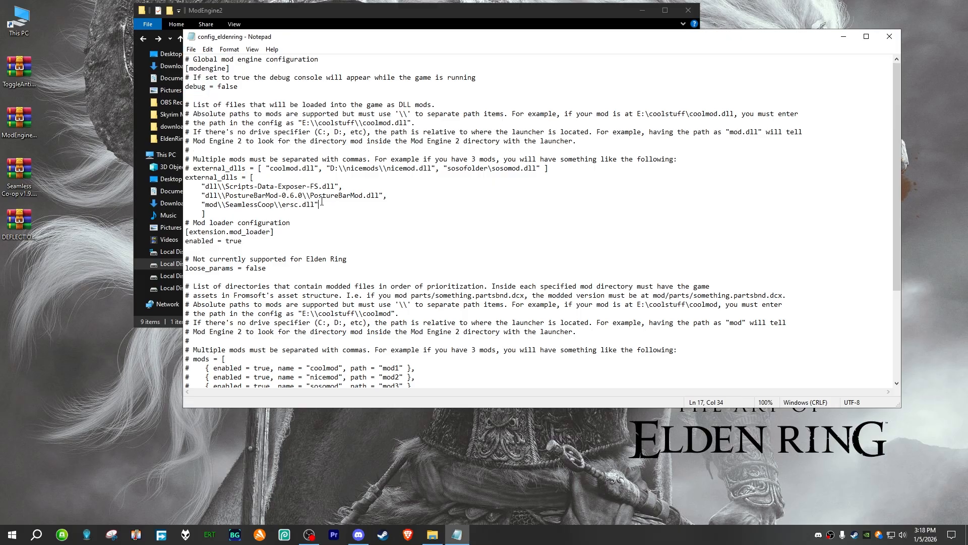
# Step: Review the external_dlls entries, check ersc.dll in ModEngine2's mod\SeamlessCoop folder, and return to the config file
pyautogui.moveTo(322, 202); pyautogui.dragTo(192, 196)
pyautogui.moveTo(320, 205); pyautogui.dragTo(179, 187)
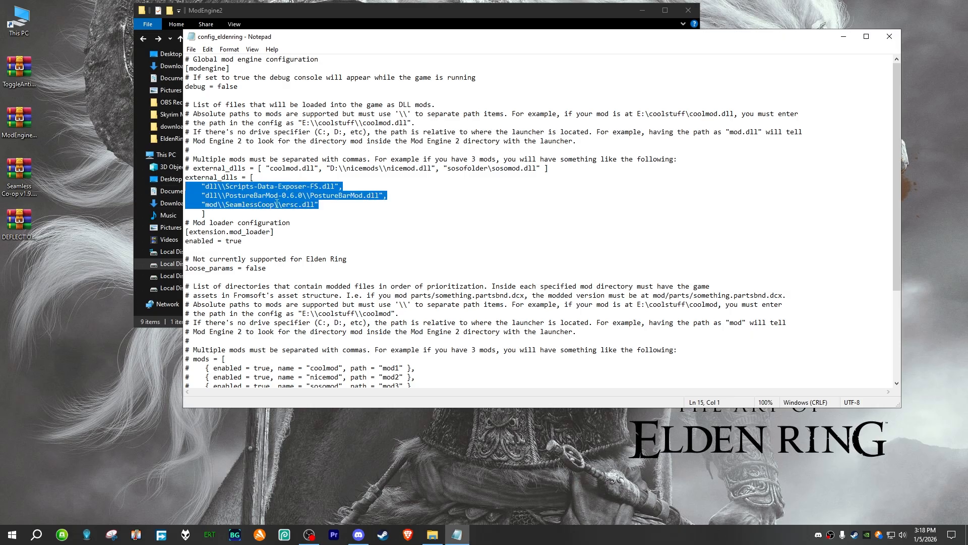
pyautogui.click(319, 205)
pyautogui.click(340, 10)
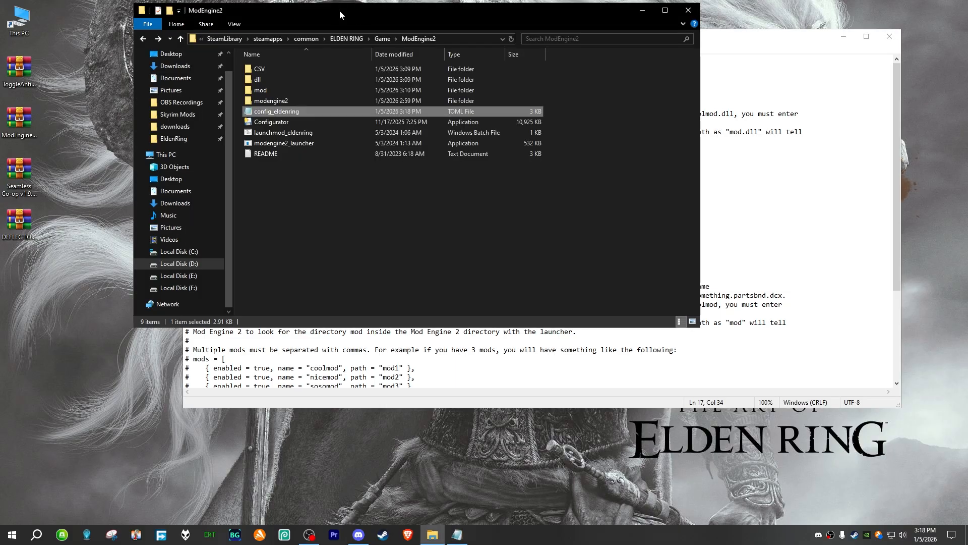
pyautogui.click(308, 186)
pyautogui.doubleClick(273, 88)
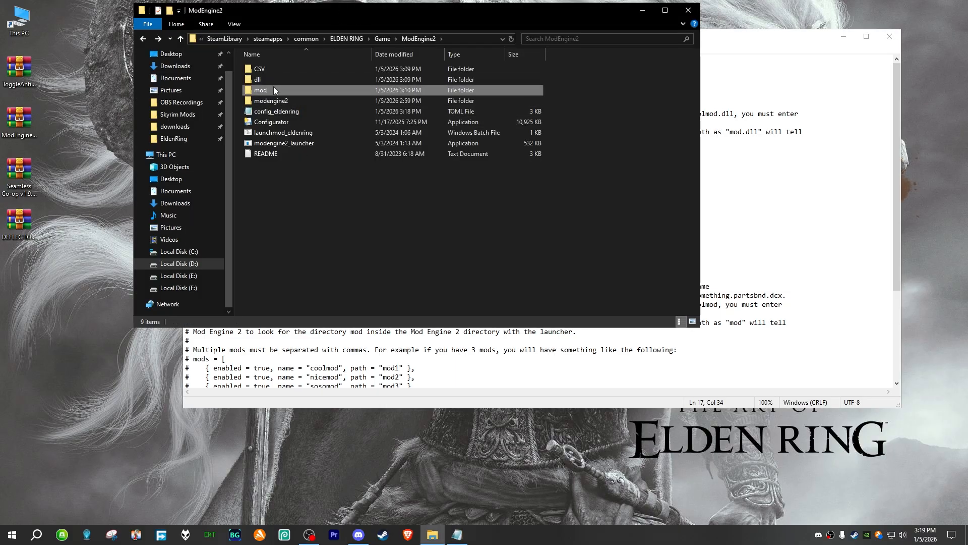
pyautogui.doubleClick(306, 71)
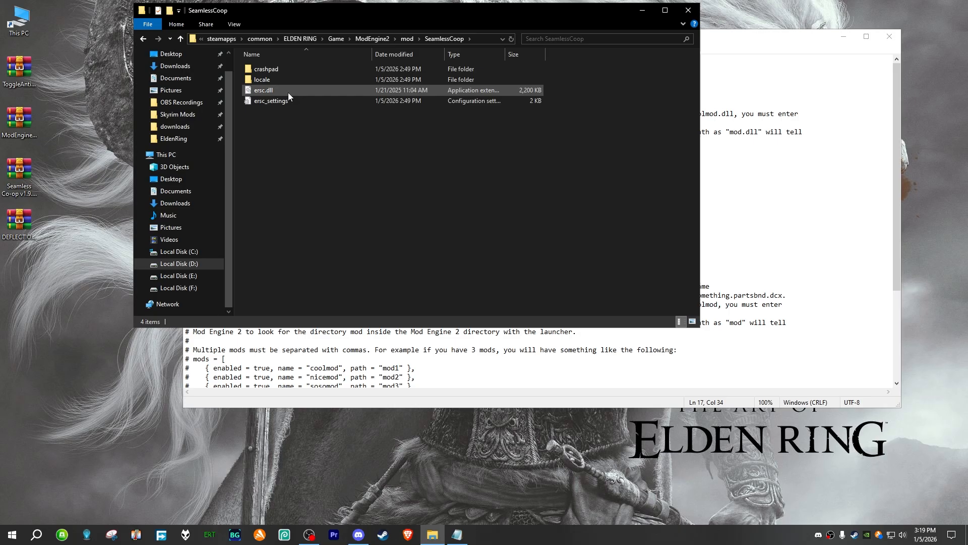
pyautogui.click(290, 92)
pyautogui.click(598, 67)
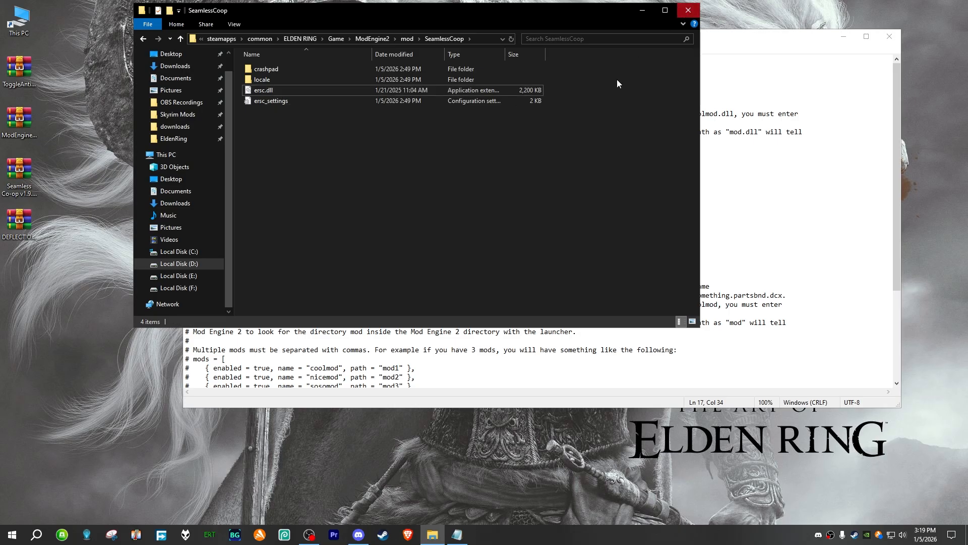
pyautogui.hotkey('alt', 'Left')
pyautogui.hotkey('alt', 'Left')
pyautogui.click(722, 39)
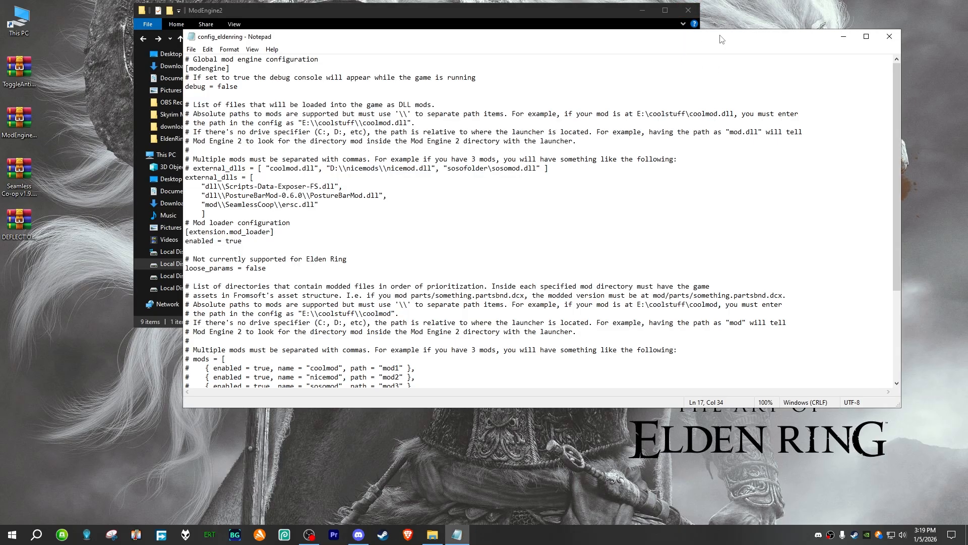
# Step: Insert a blank line at the start of the mods list, above the default entry
pyautogui.scroll(-5, 280, 214)
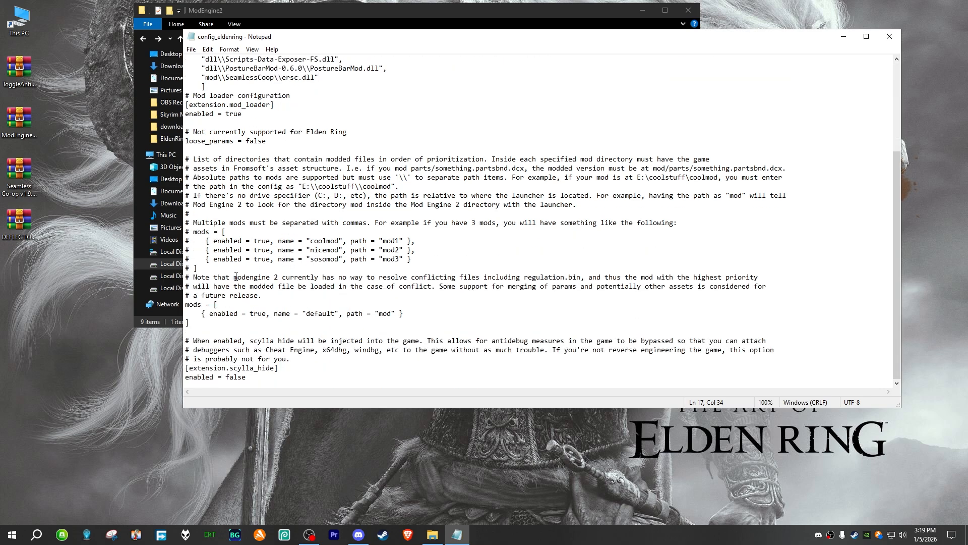
pyautogui.moveTo(235, 277); pyautogui.dragTo(378, 277)
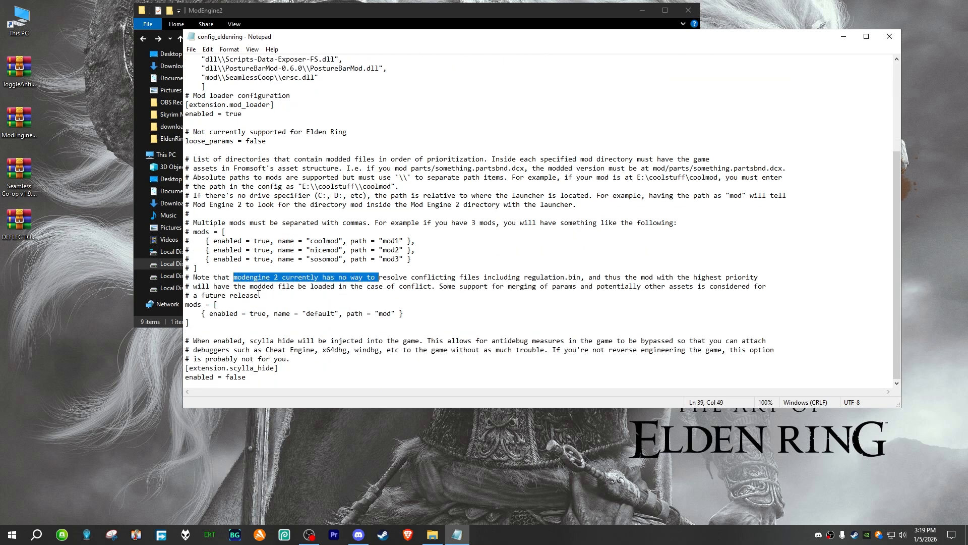
pyautogui.click(228, 304)
pyautogui.click(199, 313)
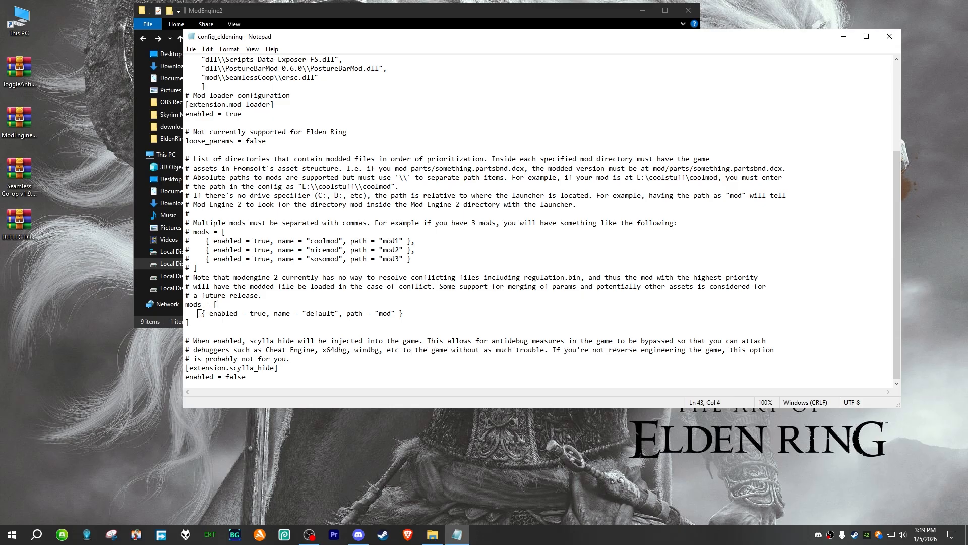
pyautogui.click(260, 303)
pyautogui.press('Return')
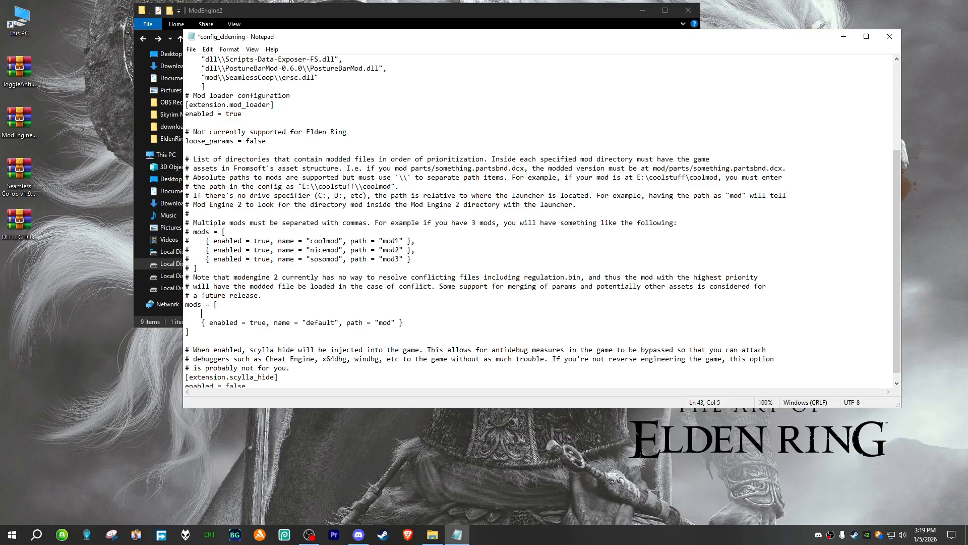
# Step: Begin a mods entry on the blank line with enabled = true and name = "SeamlessCoop"
pyautogui.write('{ enabled = true, name = "SeamlessCoop')
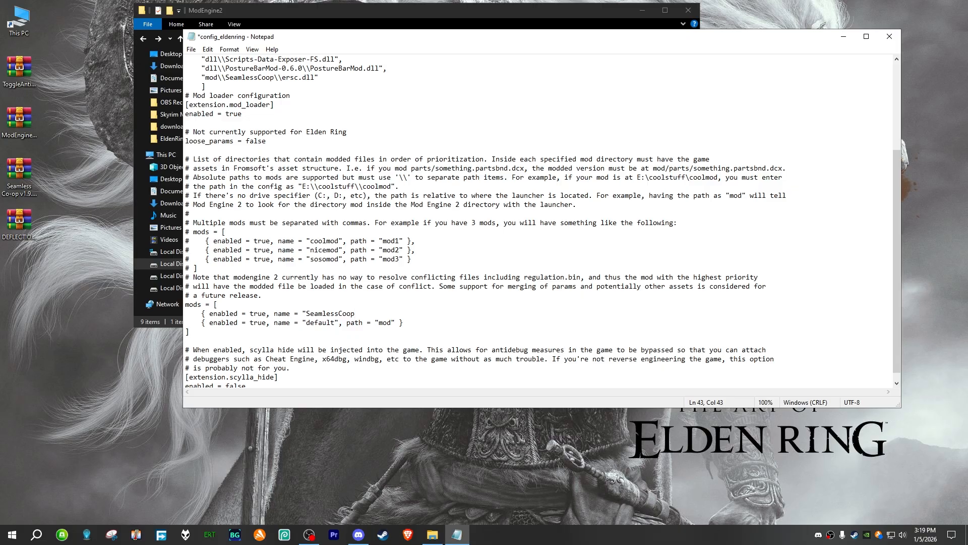
pyautogui.write('", path = "mod\\\\SeamlessCoop" }')
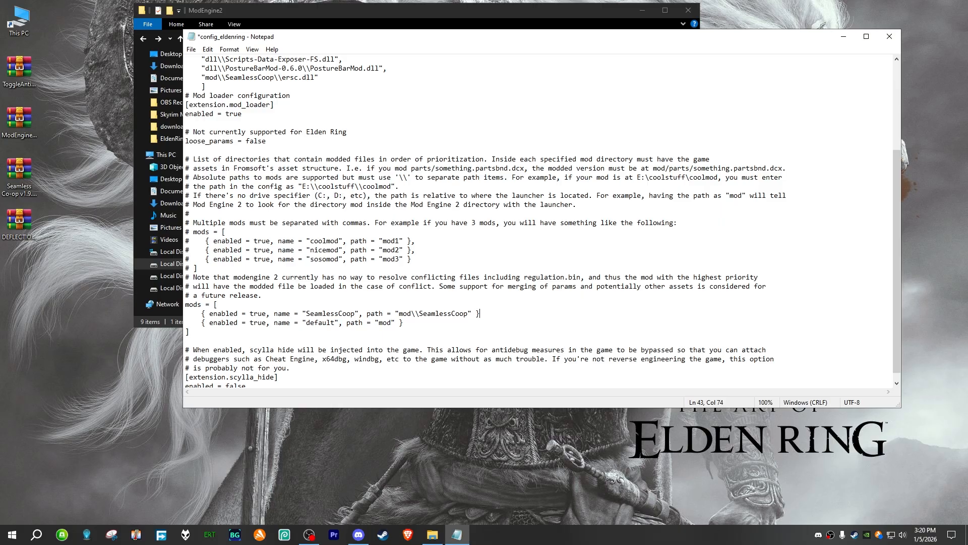
pyautogui.write(',')
# Step: Duplicate the SeamlessCoop entry onto a new line directly beneath it in the mods list
pyautogui.press('Return')
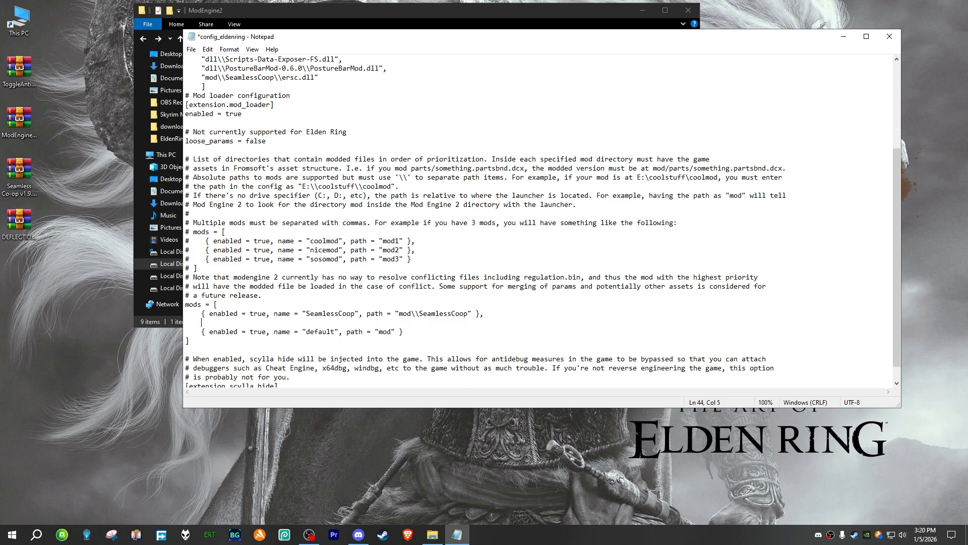
pyautogui.write('{')
pyautogui.click(321, 314)
pyautogui.moveTo(485, 314); pyautogui.dragTo(183, 315)
pyautogui.hotkey('ctrl', 'c')
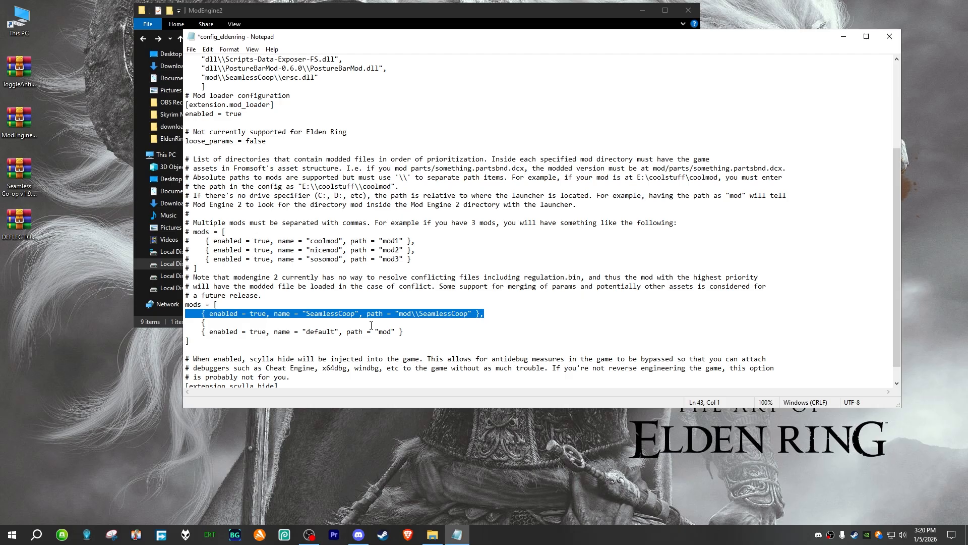
pyautogui.click(433, 326)
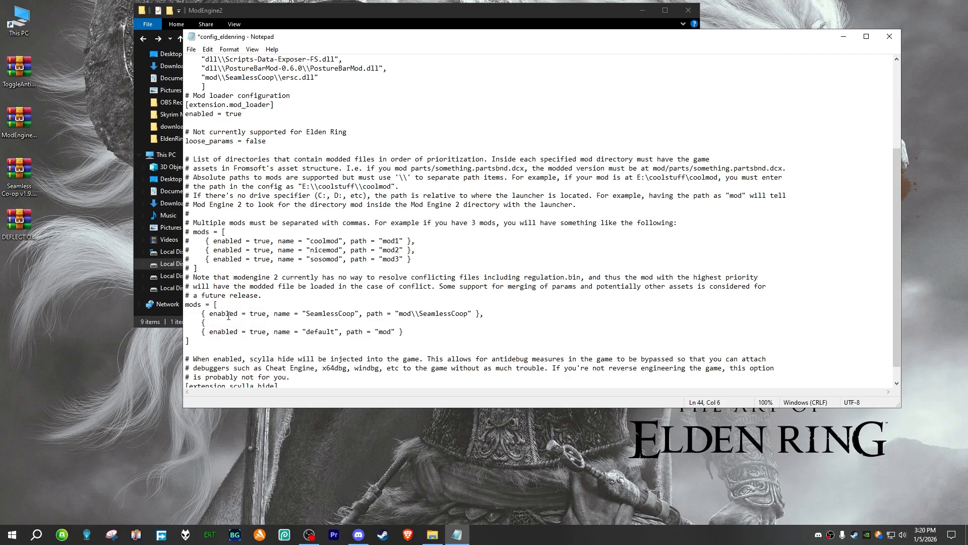
pyautogui.moveTo(228, 323); pyautogui.dragTo(186, 323)
pyautogui.hotkey('ctrl', 'v')
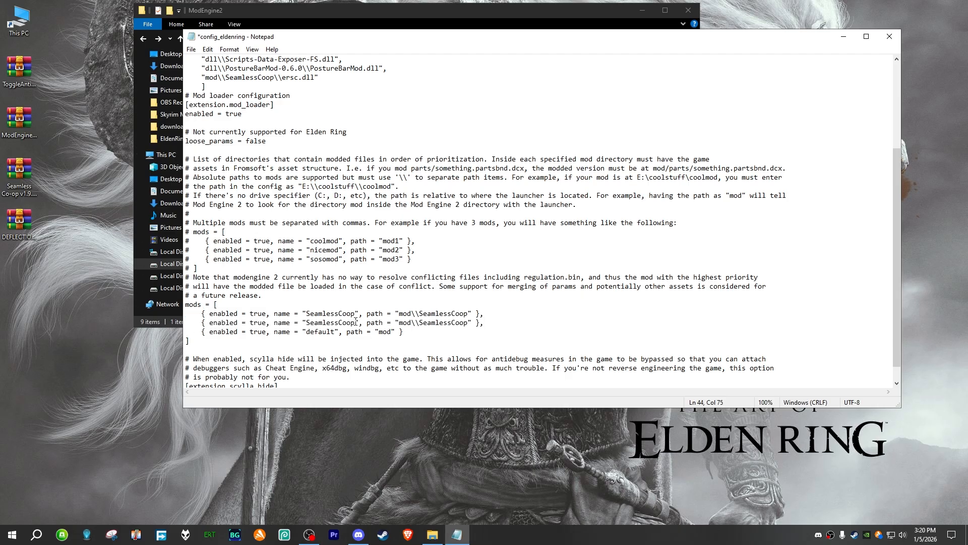
# Step: Change the name in the duplicated mods entry to SekiroDeflection
pyautogui.click(352, 323)
pyautogui.press('BackSpace')
pyautogui.press('BackSpace')
pyautogui.press('BackSpace')
pyautogui.press('BackSpace')
pyautogui.press('BackSpace')
pyautogui.press('BackSpace')
pyautogui.press('BackSpace')
pyautogui.press('BackSpace')
pyautogui.press('BackSpace')
pyautogui.press('BackSpace')
pyautogui.press('BackSpace')
pyautogui.press('BackSpace')
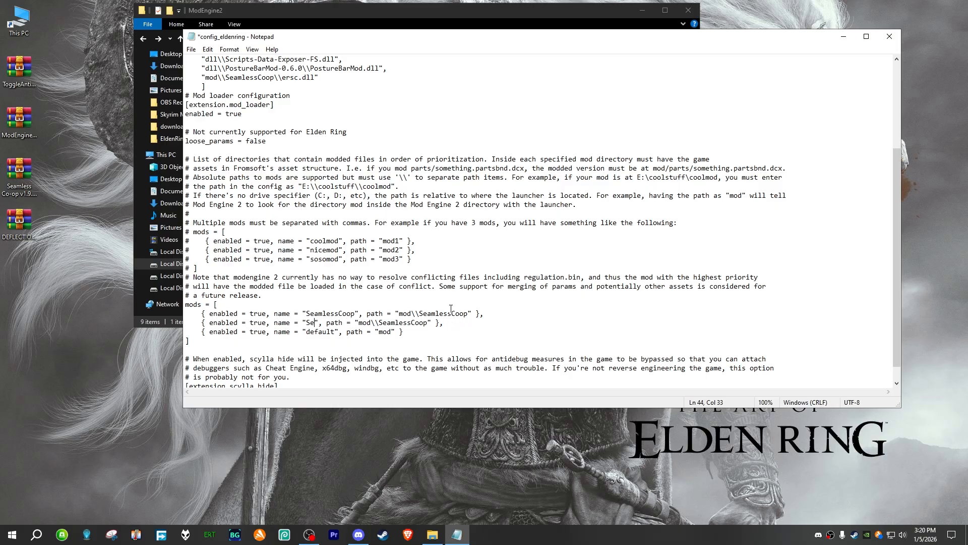
pyautogui.write('SekiroD')
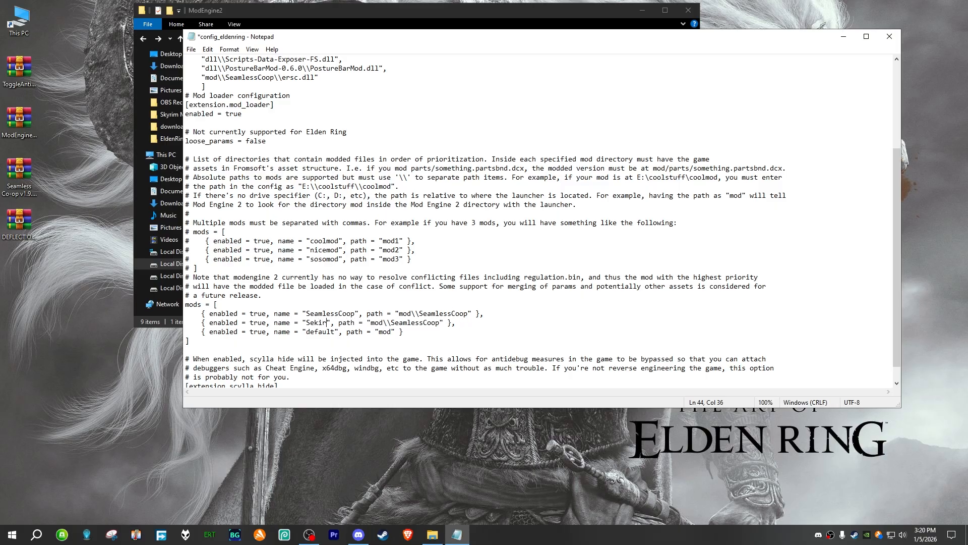
pyautogui.write('eflecti')
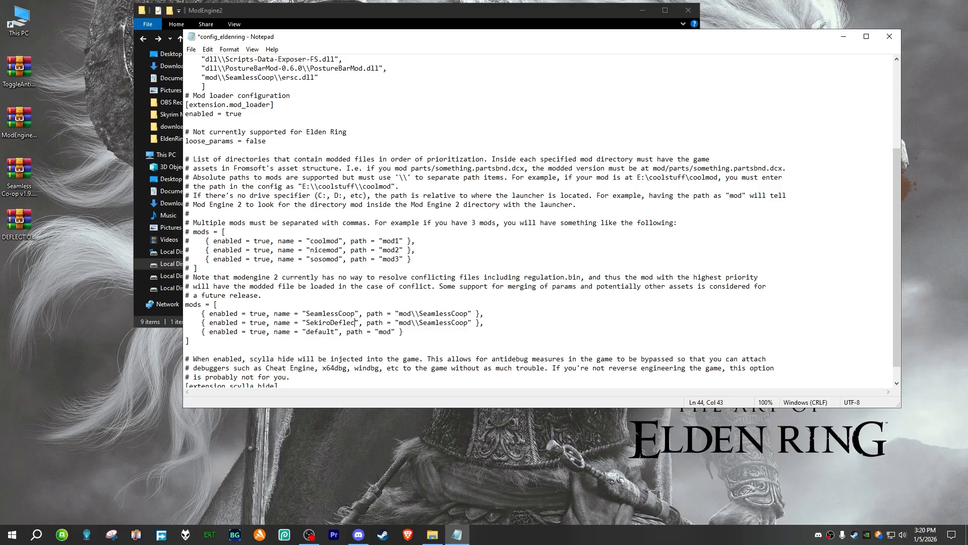
pyautogui.write('on')
# Step: Change the path in the SekiroDeflection entry to mod\\SekiroDeflection
pyautogui.click(462, 326)
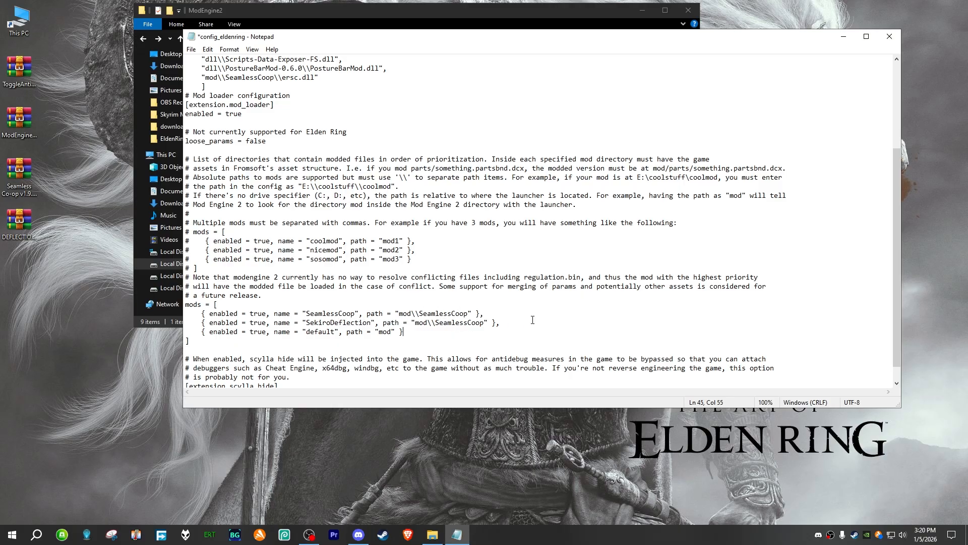
pyautogui.moveTo(435, 322); pyautogui.dragTo(483, 324)
pyautogui.write('SekiroDeflection')
# Step: Check the default entry at the end of the mods list and save the config file
pyautogui.moveTo(414, 335); pyautogui.dragTo(182, 332)
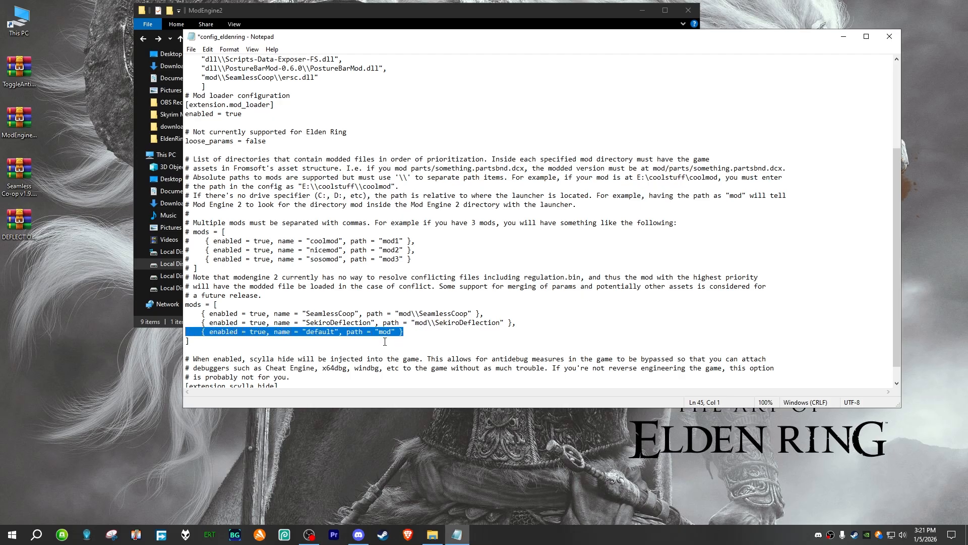
pyautogui.click(410, 334)
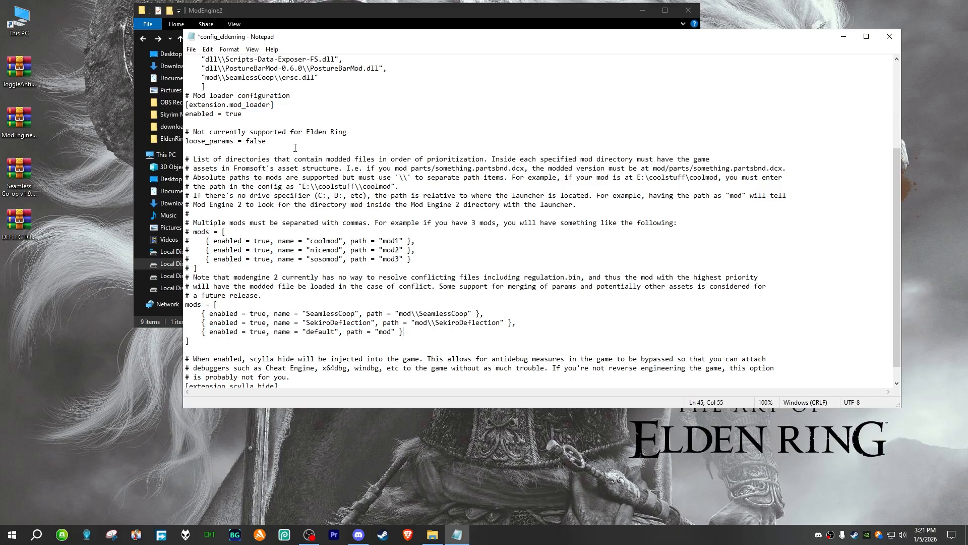
pyautogui.scroll(-1, 237, 174)
pyautogui.click(191, 49)
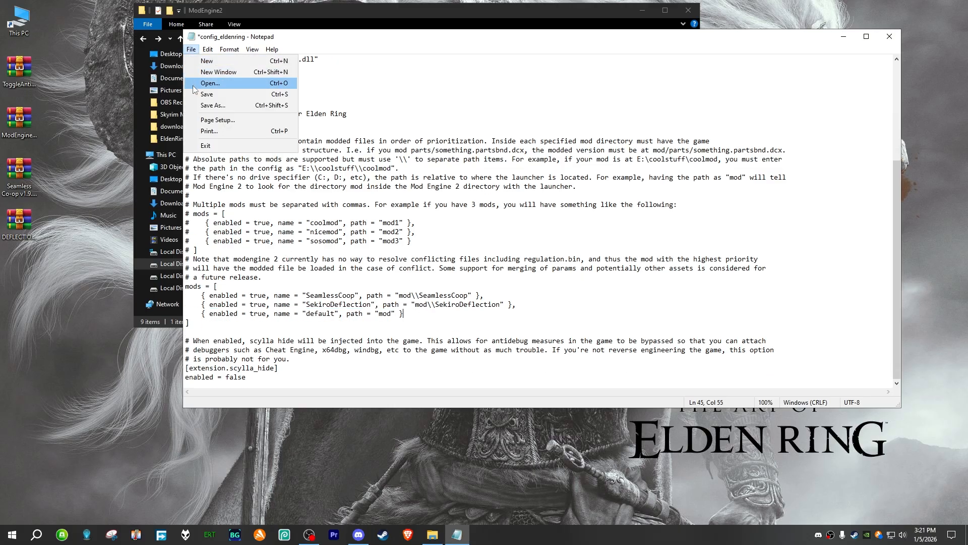
pyautogui.click(207, 84)
# Step: Examine the mod loader configuration section, including the extension.mod_loader and loose_params settings
pyautogui.scroll(6, 269, 346)
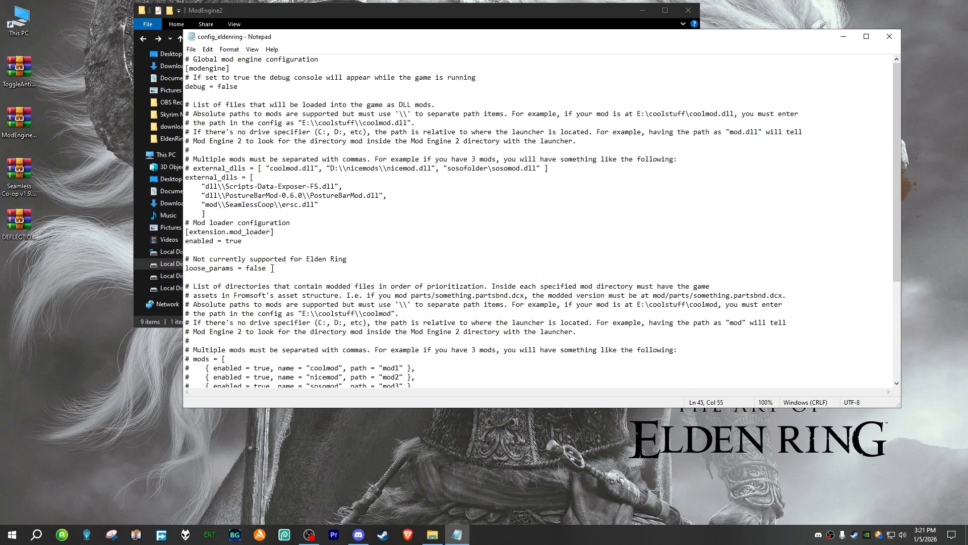
pyautogui.moveTo(272, 268); pyautogui.dragTo(178, 228)
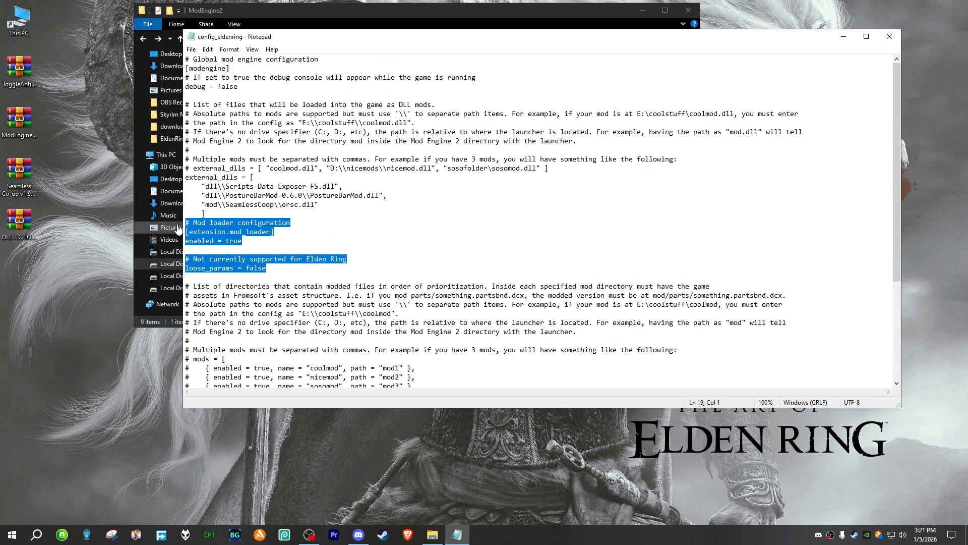
pyautogui.moveTo(275, 231); pyautogui.dragTo(184, 233)
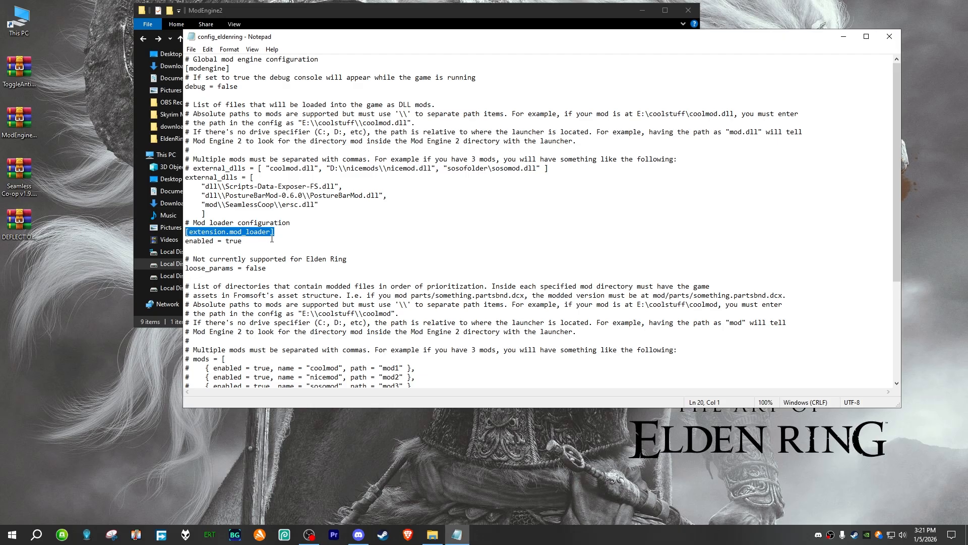
pyautogui.click(272, 232)
pyautogui.moveTo(273, 232); pyautogui.dragTo(185, 222)
pyautogui.click(252, 250)
pyautogui.click(269, 268)
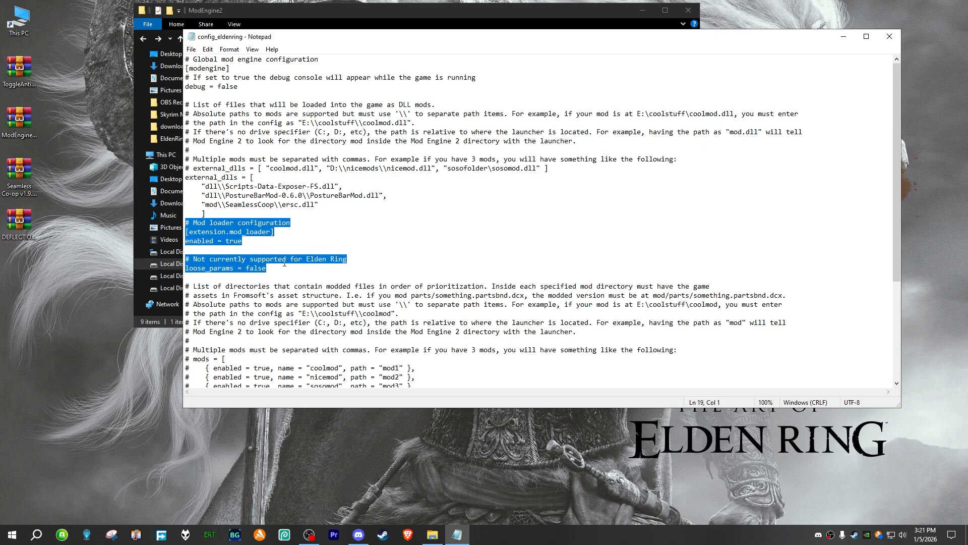
pyautogui.click(305, 237)
# Step: Save config_eldenring once more, look over the mods list, and close the file
pyautogui.click(191, 49)
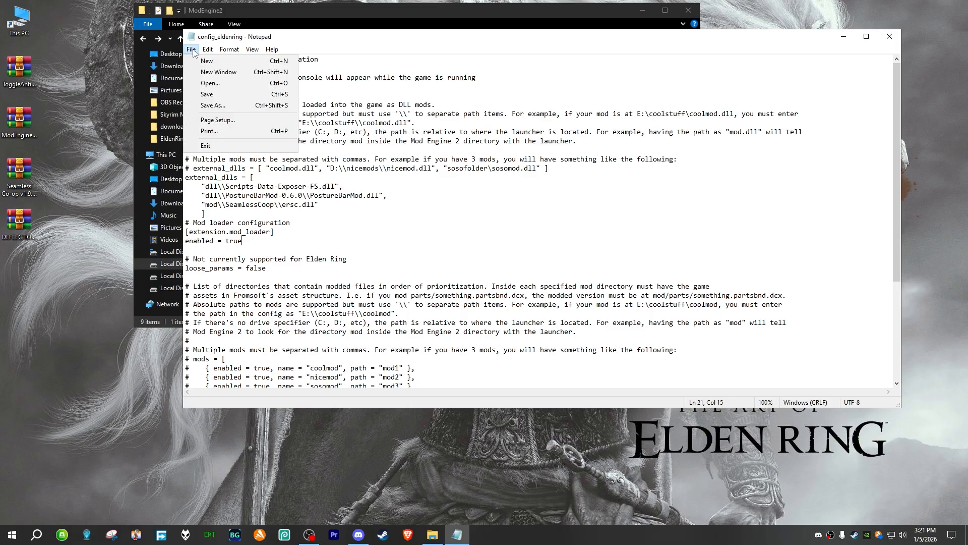
pyautogui.click(223, 94)
pyautogui.scroll(-5, 298, 280)
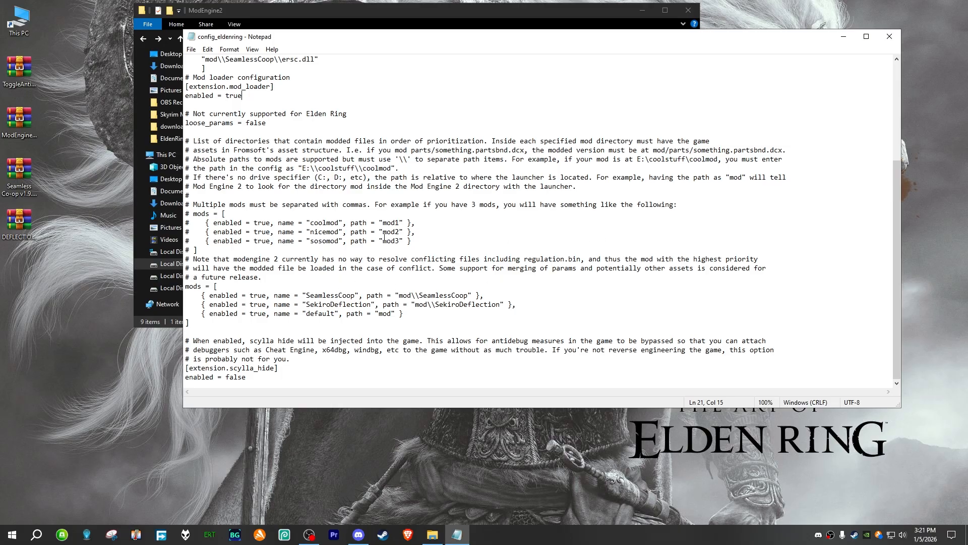
pyautogui.moveTo(604, 36); pyautogui.dragTo(503, 50)
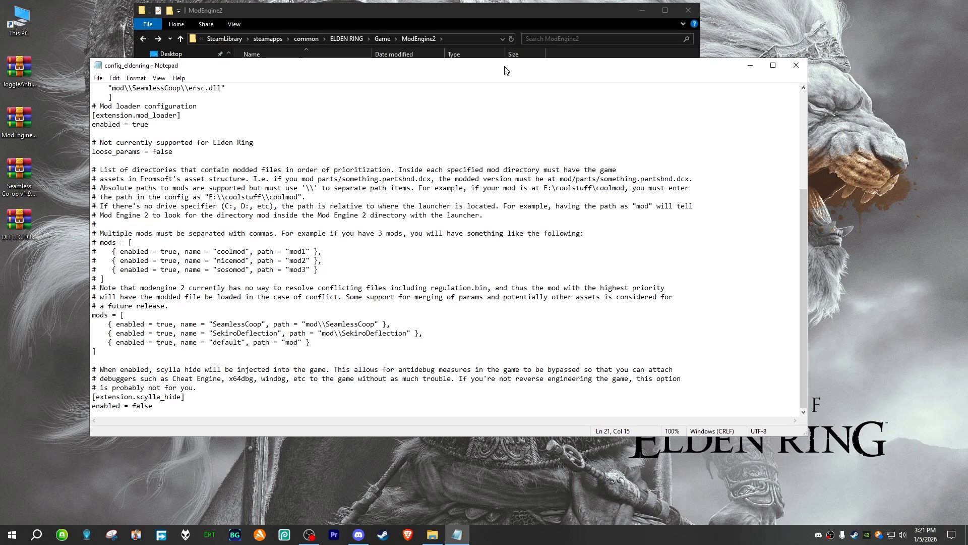
pyautogui.click(789, 51)
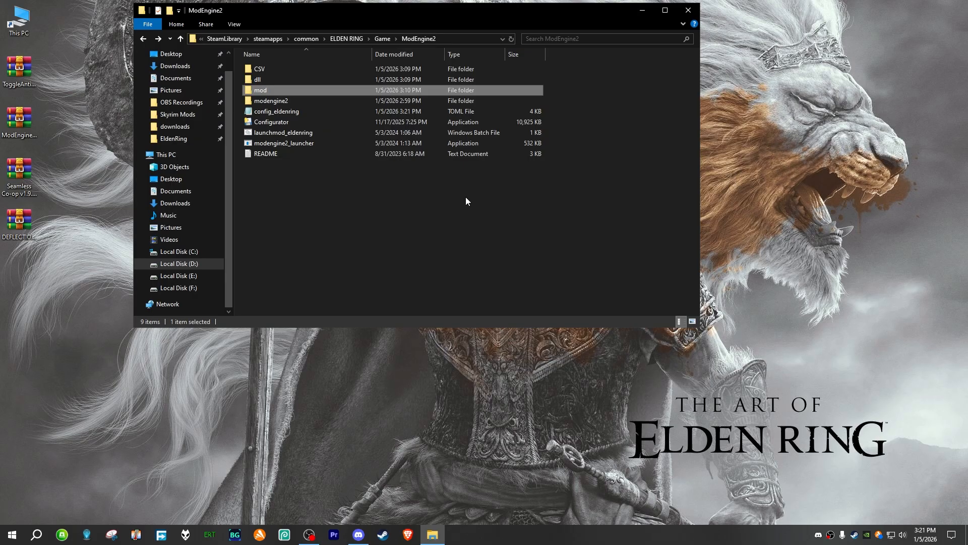
pyautogui.rightClick(304, 179)
pyautogui.click(350, 217)
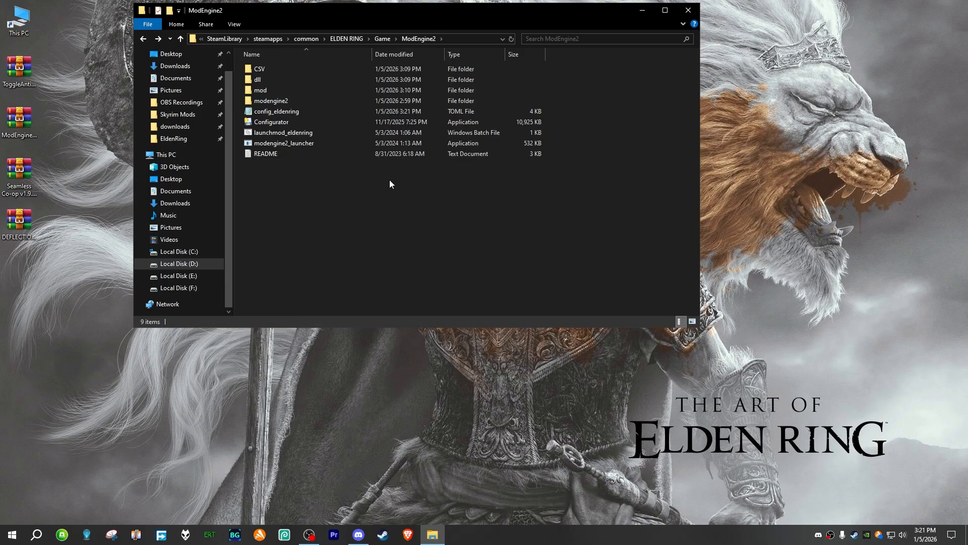
pyautogui.rightClick(329, 173)
pyautogui.rightClick(300, 171)
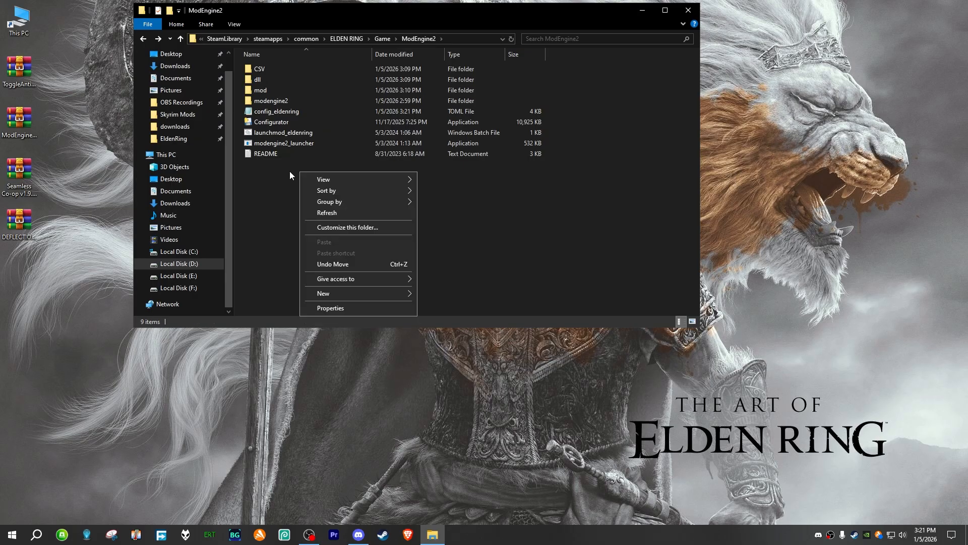
pyautogui.click(290, 172)
# Step: Run the launchmod_eldenring batch file from the ModEngine2 folder and allow it past the security warning
pyautogui.click(302, 134)
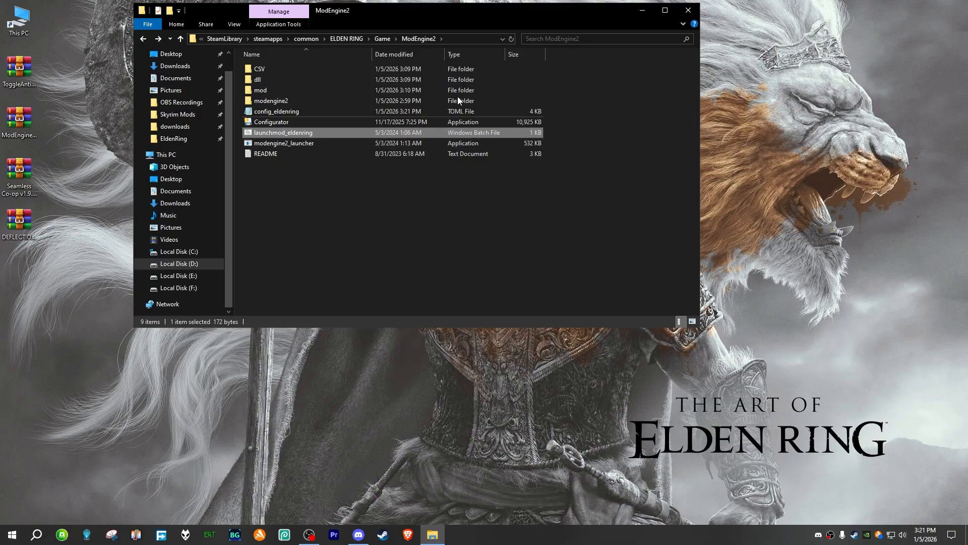
pyautogui.moveTo(401, 14); pyautogui.dragTo(454, 62)
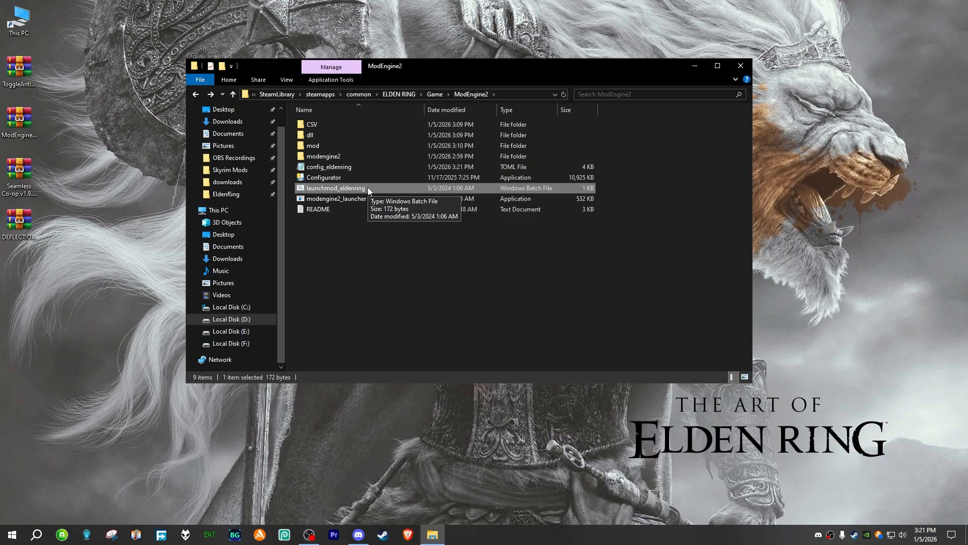
pyautogui.click(368, 196)
pyautogui.click(368, 190)
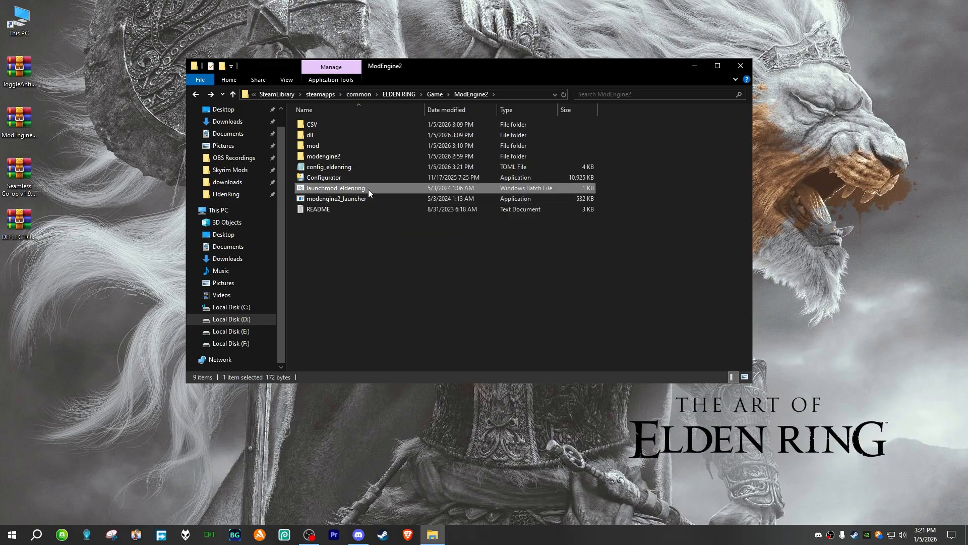
pyautogui.doubleClick(368, 189)
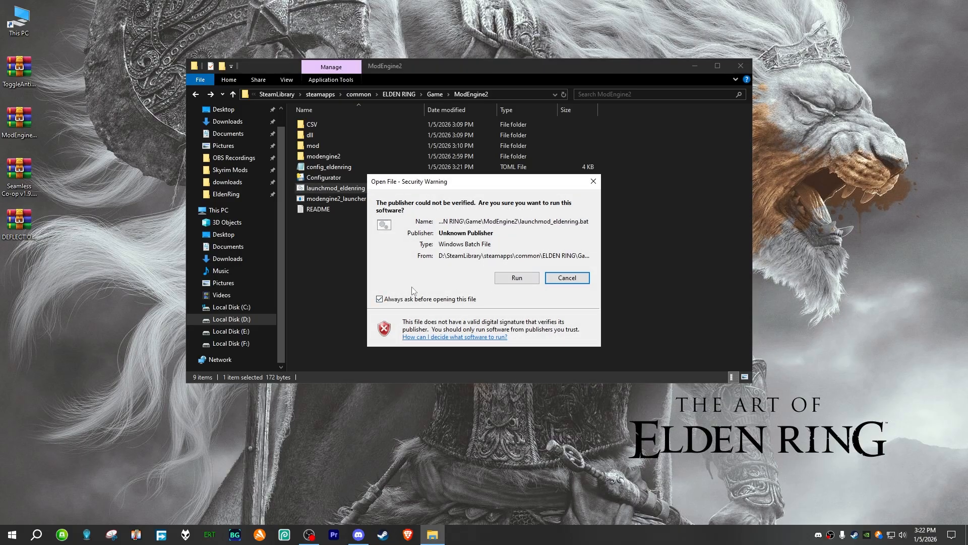
pyautogui.click(515, 278)
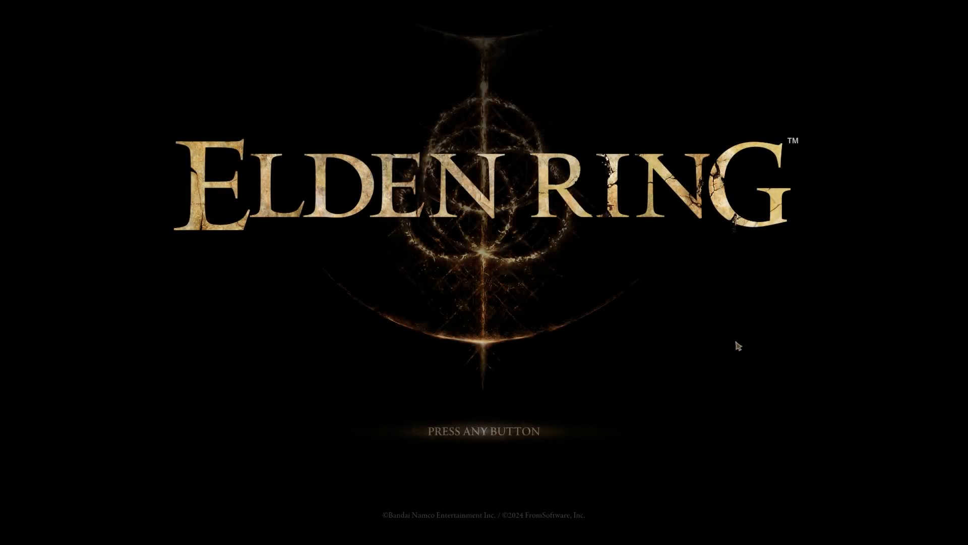
# Step: Continue past the Elden Ring title screen and accept the Seamless Co-op welcome message to reach the main menu
pyautogui.click(850, 368)
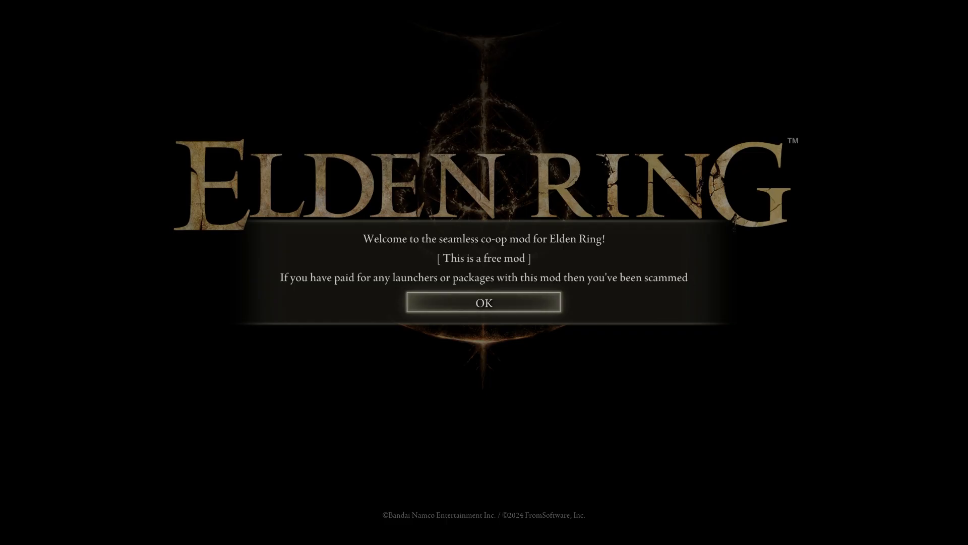
pyautogui.press('Return')
pyautogui.press('Return')
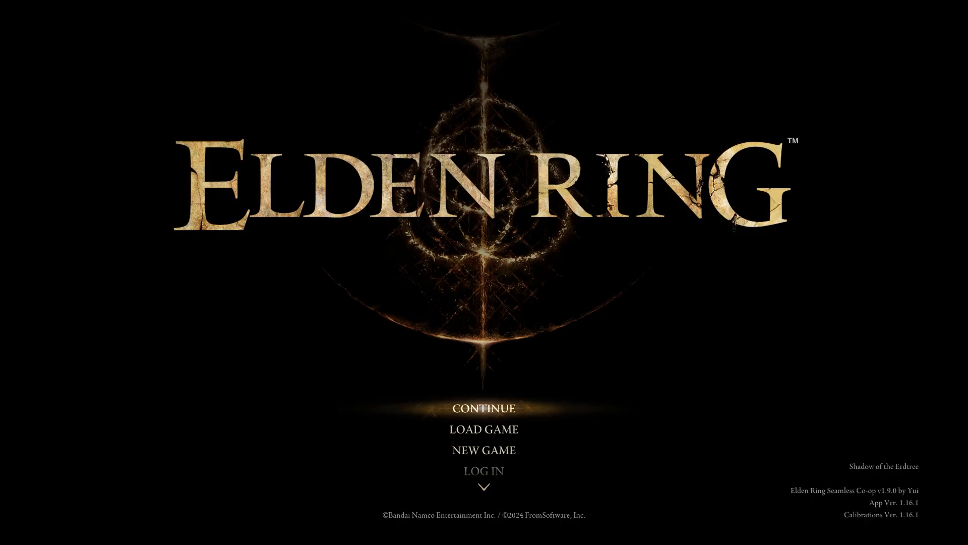
# Step: Open the Load Game list of saved profiles and select the first profile
pyautogui.press('Down')
pyautogui.press('Down')
pyautogui.press('Down')
pyautogui.press('Down')
pyautogui.press('Up')
pyautogui.press('Up')
pyautogui.press('Up')
pyautogui.press('Up')
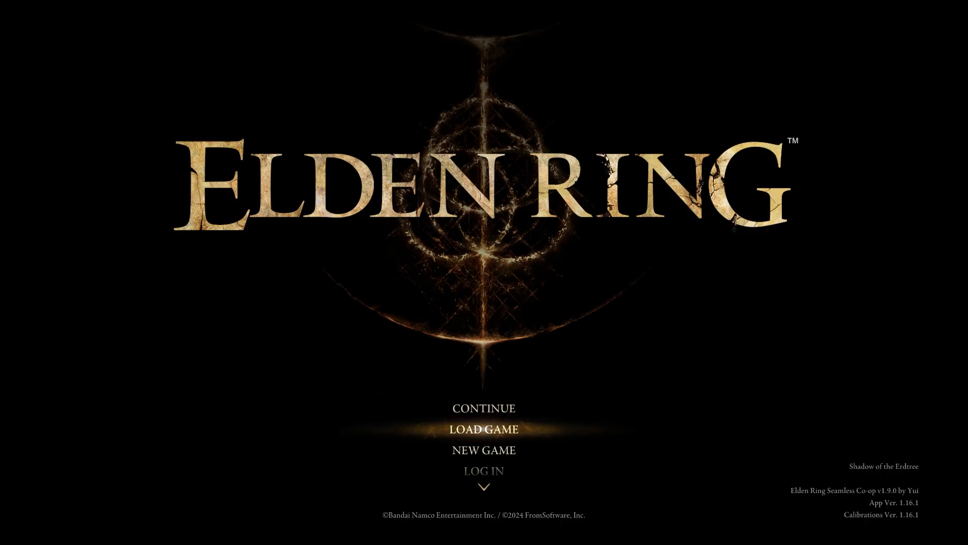
pyautogui.press('e')
pyautogui.press('Up')
pyautogui.press('Down')
pyautogui.press('Up')
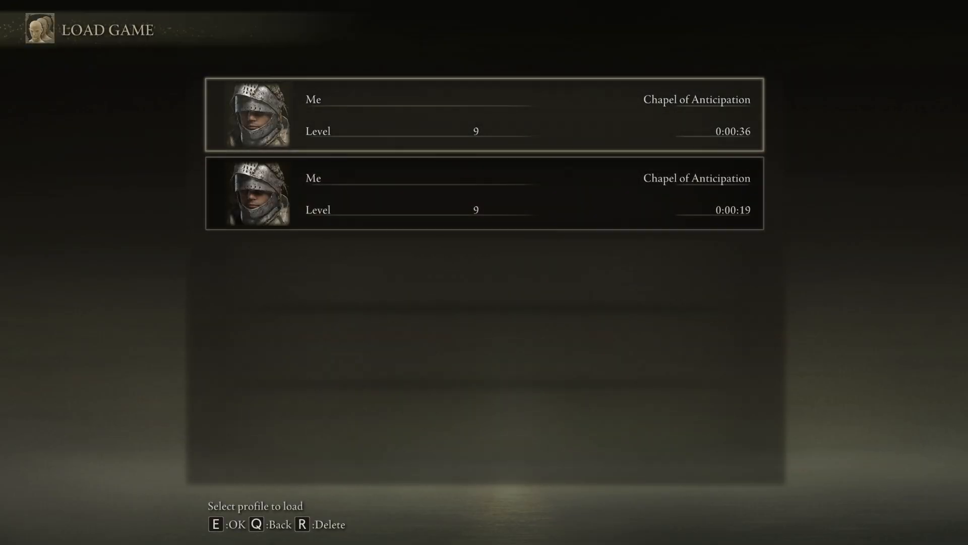
# Step: Delete both saved level 9 profiles at the Chapel of Anticipation, approving each deletion
pyautogui.press('r')
pyautogui.press('Left')
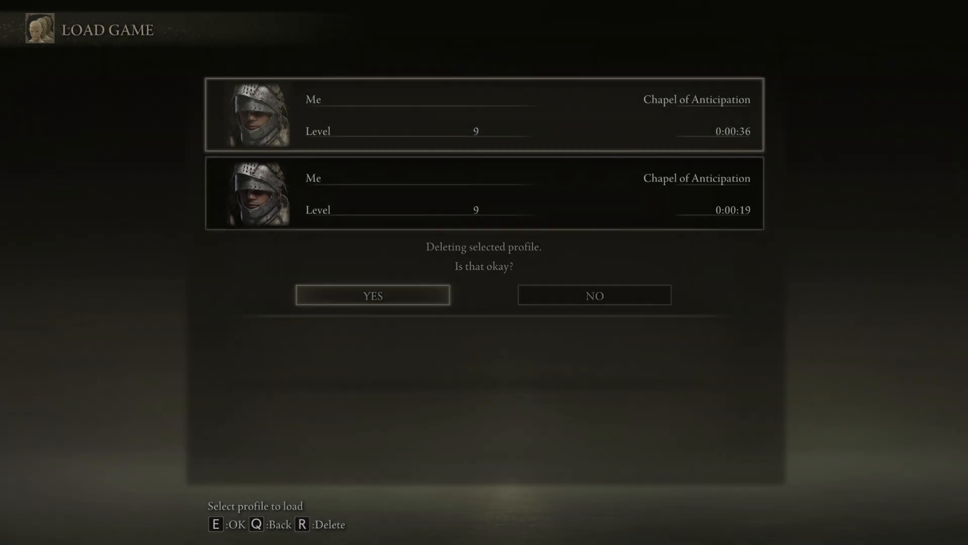
pyautogui.press('e')
pyautogui.press('r')
pyautogui.press('Left')
pyautogui.press('e')
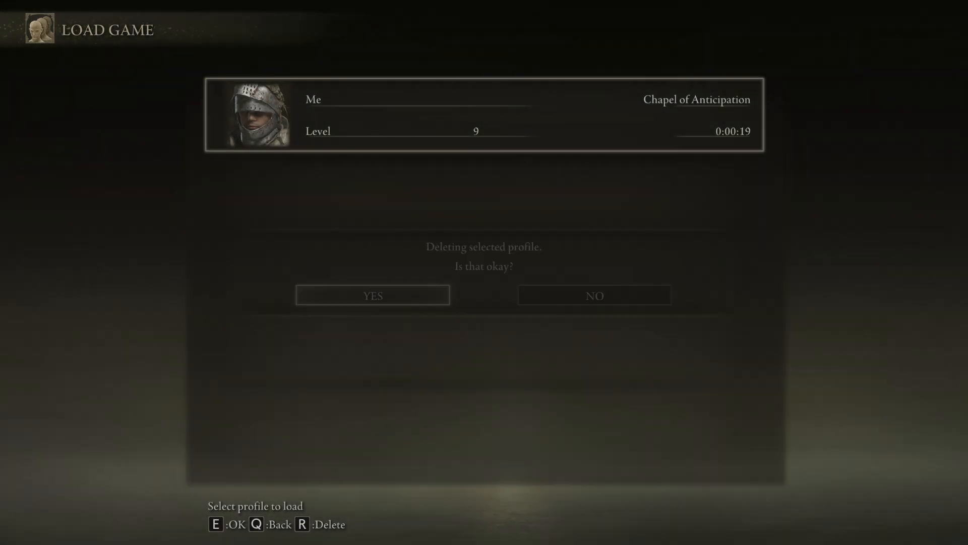
# Step: Start a new game and choose Vagabond as the character base
pyautogui.press('Up')
pyautogui.press('e')
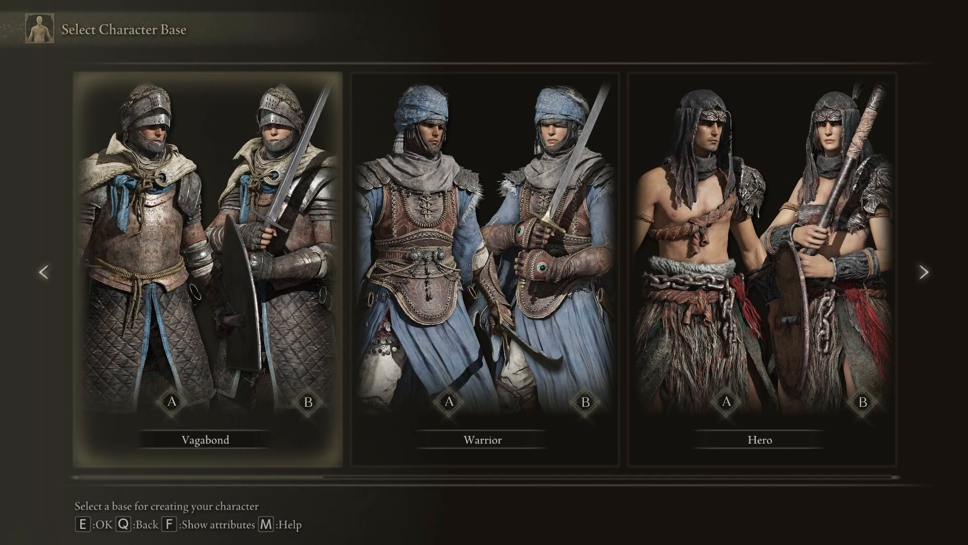
pyautogui.press('e')
pyautogui.press('e')
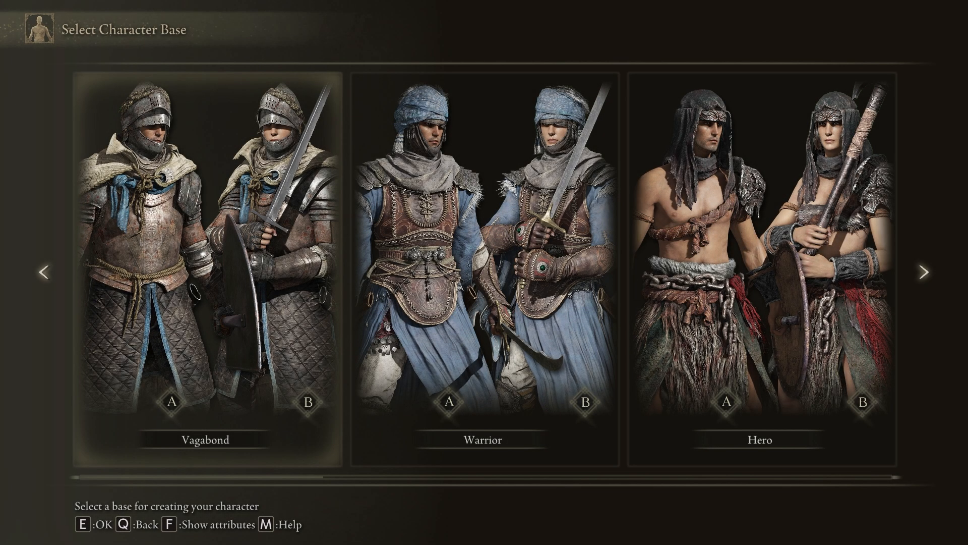
# Step: Name the character Me, start the game with it and dismiss the Ring of Miquella item notice
pyautogui.write('Me')
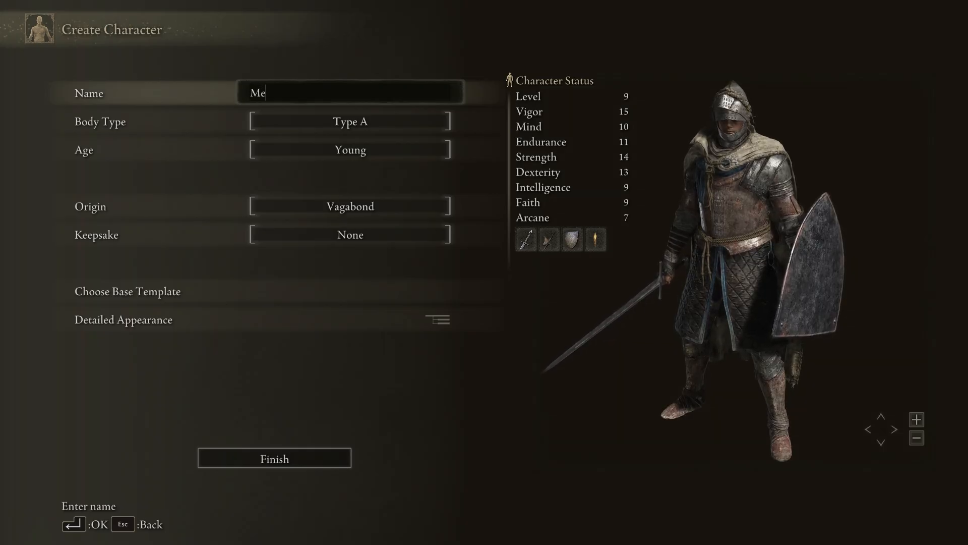
pyautogui.press('Return')
pyautogui.press('Up')
pyautogui.press('e')
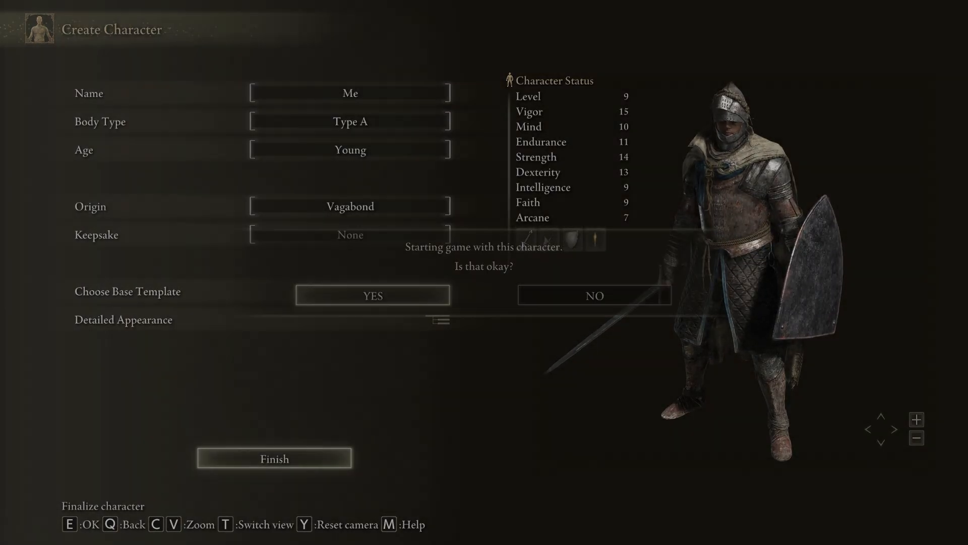
pyautogui.press('e')
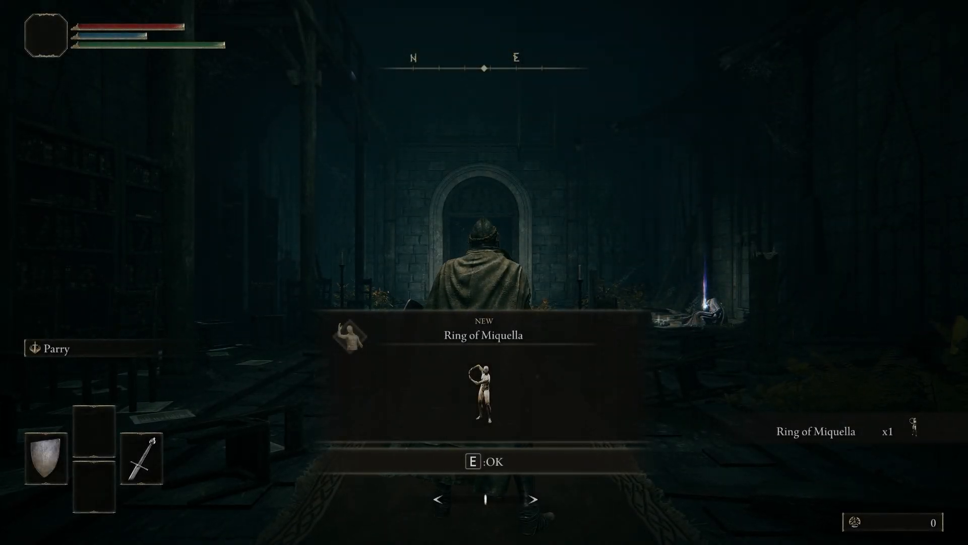
pyautogui.press('e')
pyautogui.press('w')
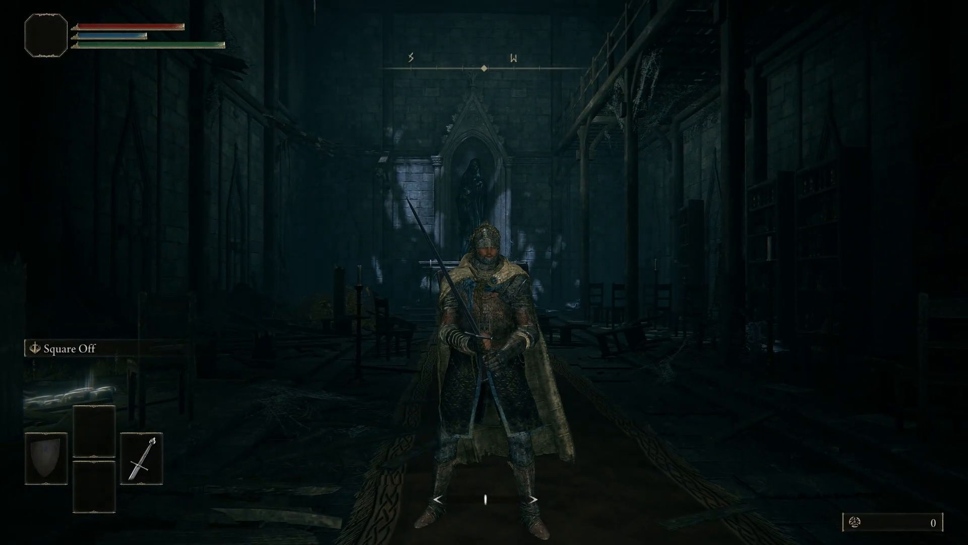
# Step: Open the character's equipment, dismiss the tutorial and remove the Halberd from Right Hand Armament 2
pyautogui.press('Escape')
pyautogui.press('e')
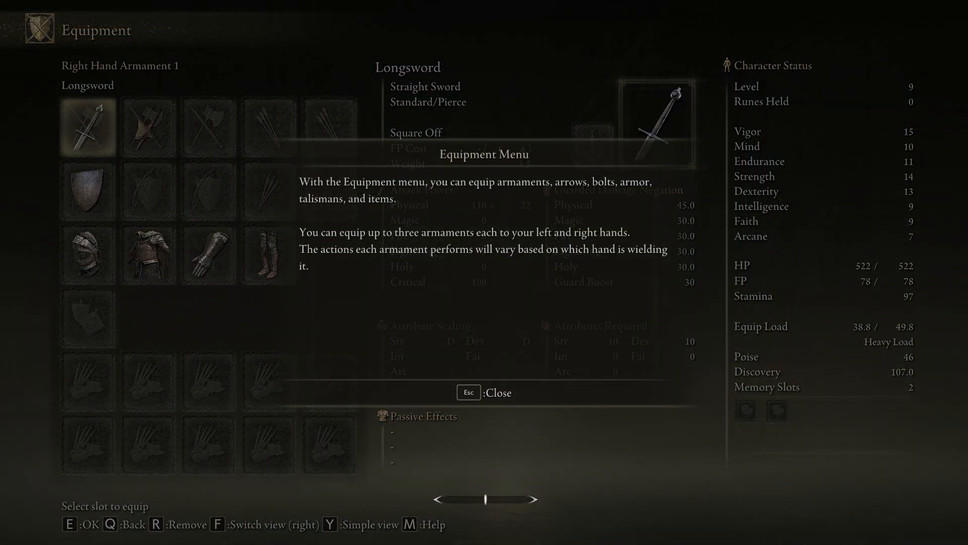
pyautogui.press('Escape')
pyautogui.press('Right')
pyautogui.press('e')
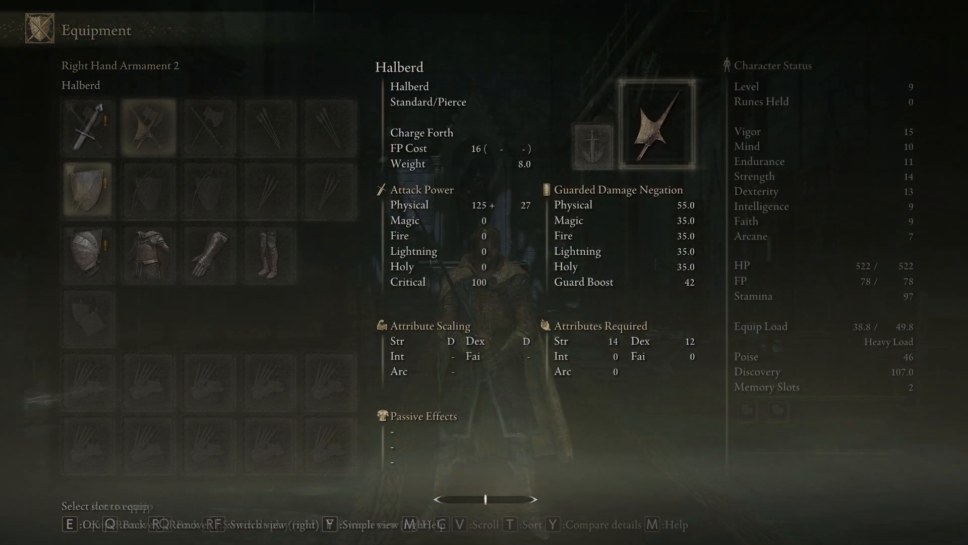
pyautogui.press('Down')
pyautogui.press('q')
pyautogui.press('r')
# Step: Remove the Heater Shield from Left Hand Armament 1 and return to the game
pyautogui.press('Down')
pyautogui.press('Left')
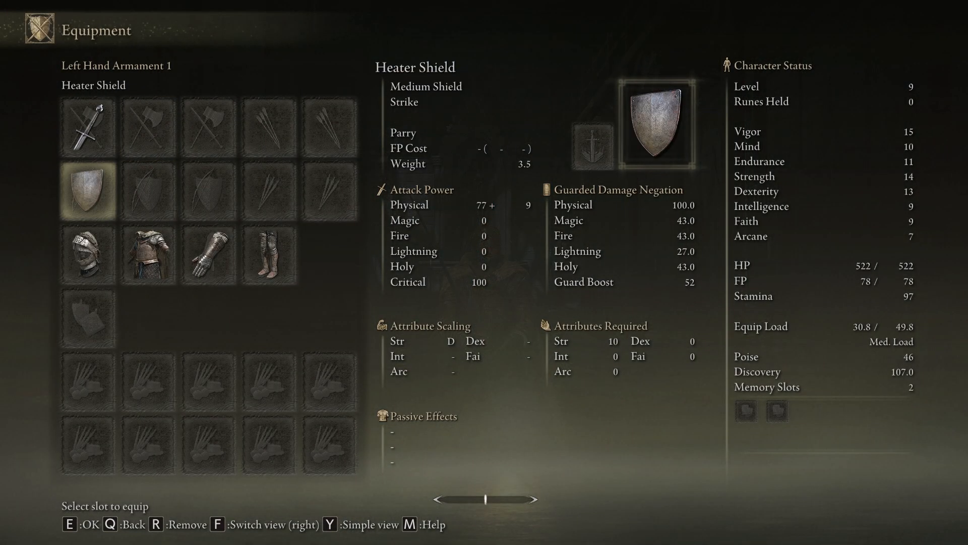
pyautogui.press('Down')
pyautogui.press('Up')
pyautogui.press('q')
pyautogui.press('q')
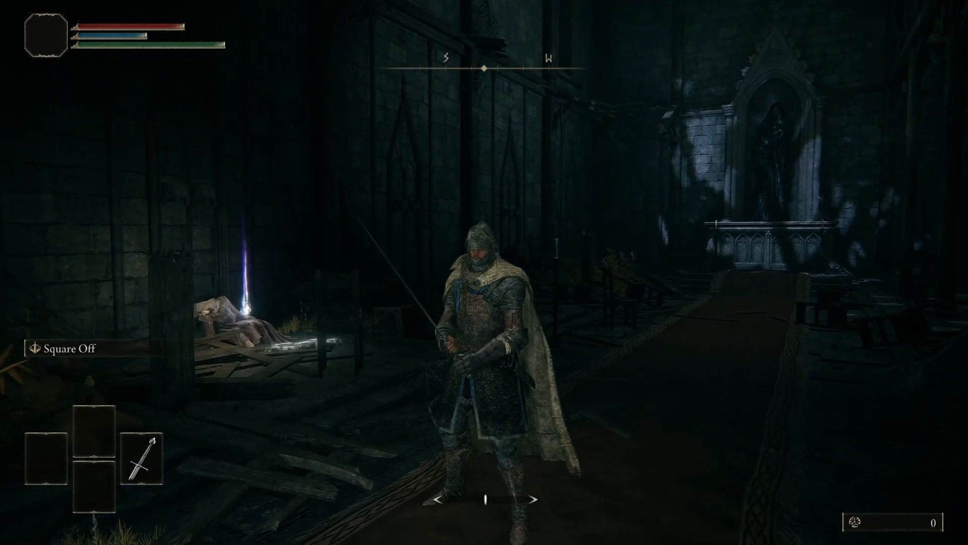
# Step: Walk to the glowing body in the chapel and pick up the Tarnished's Wizened Finger
pyautogui.press('w')
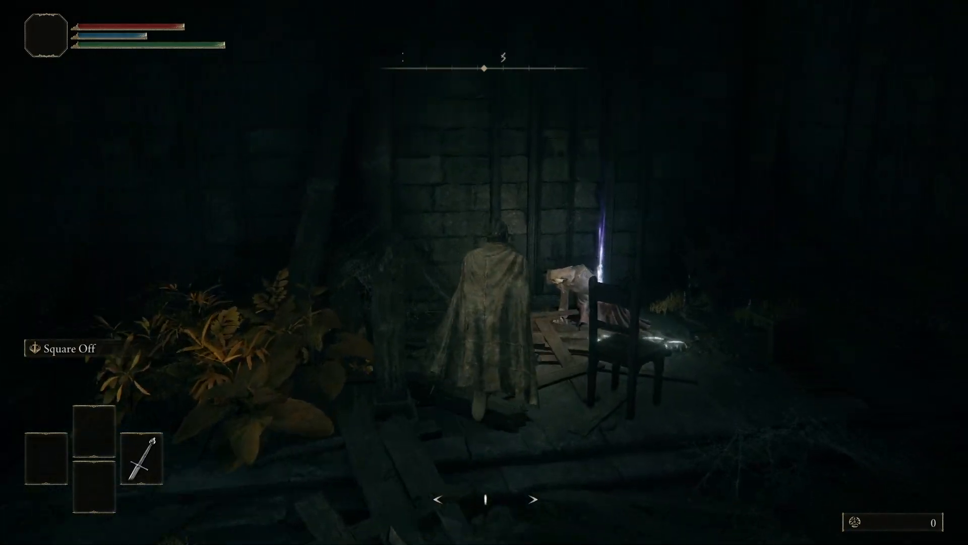
pyautogui.press('e')
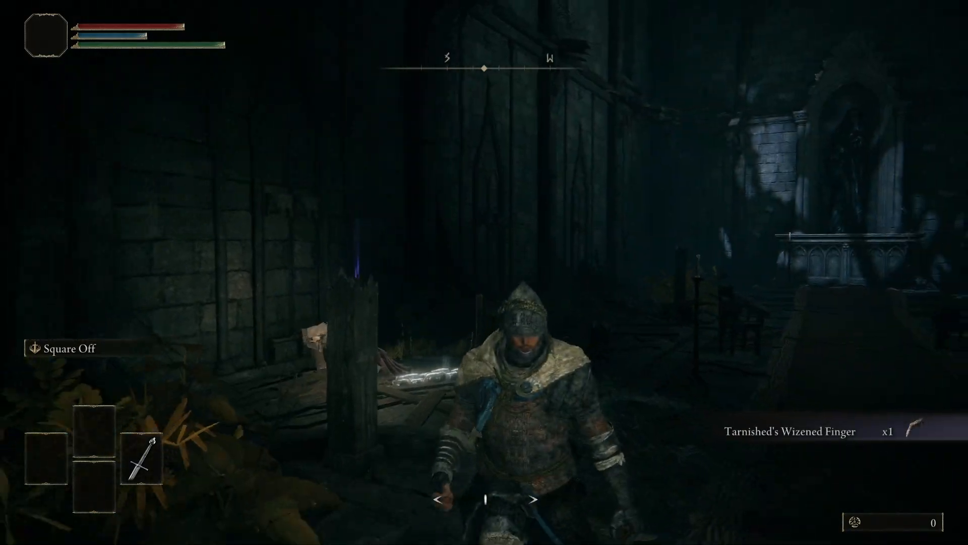
# Step: Return to the chapel carpet and guard with the Longsword to test the Sekiro Deflection stance
pyautogui.press('w')
pyautogui.press('s')
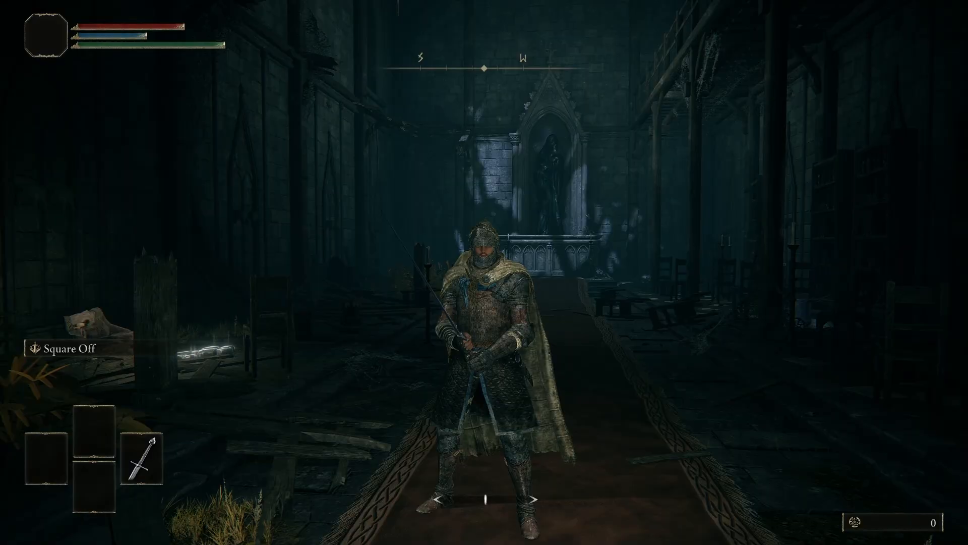
pyautogui.rightClick(484, 272)
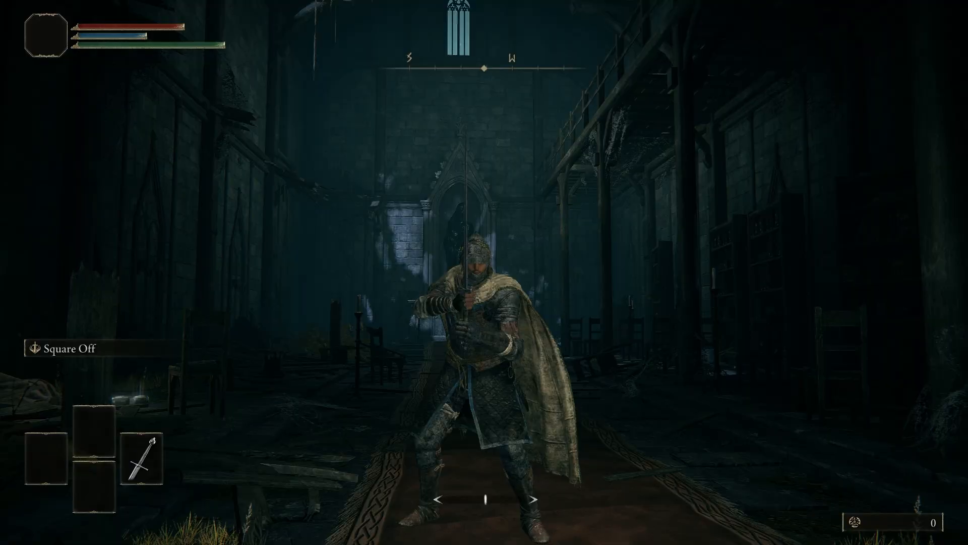
# Step: Open the chapel's double doors and run outside onto the wooden platform
pyautogui.press('d')
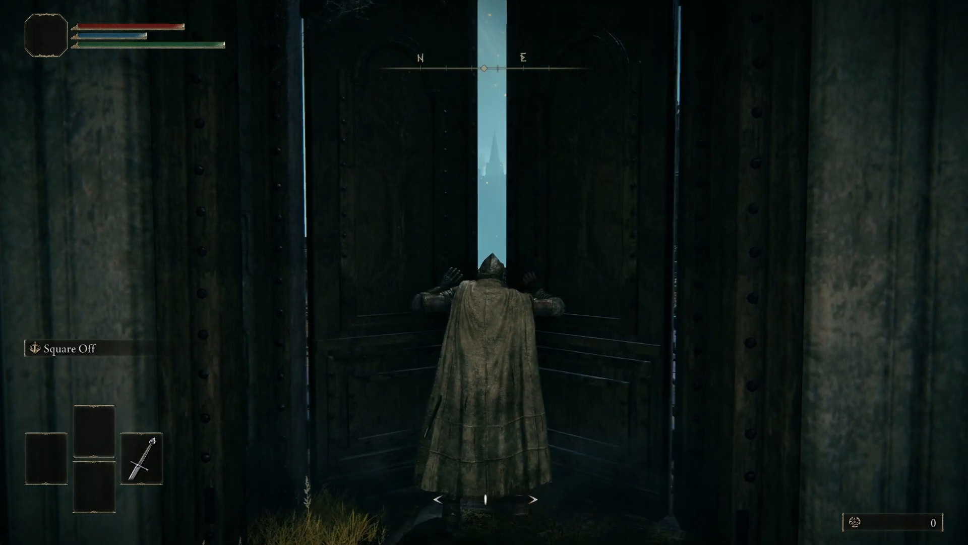
pyautogui.press('w')
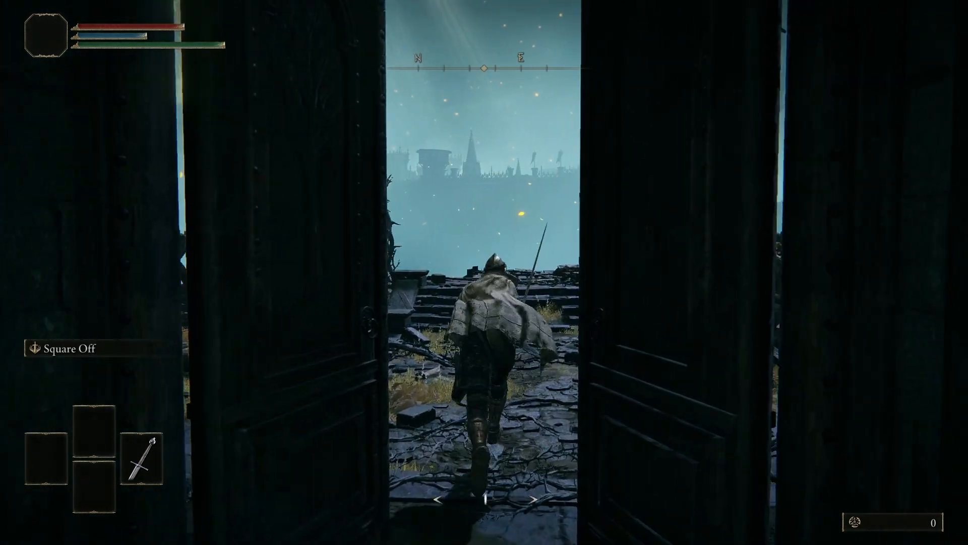
pyautogui.press('w')
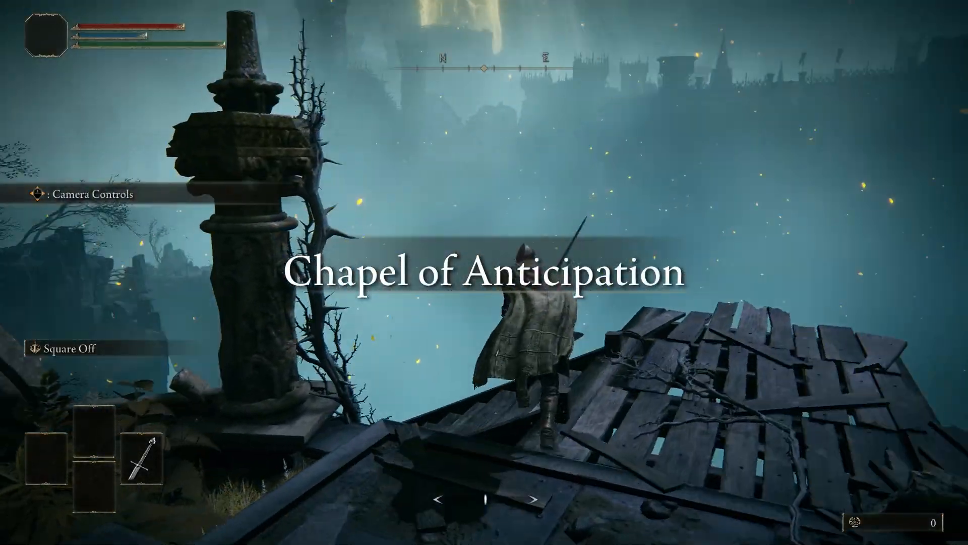
# Step: Run down from the wooden platform through the courtyard and cross the rope bridge toward the ruined archway
pyautogui.press('w')
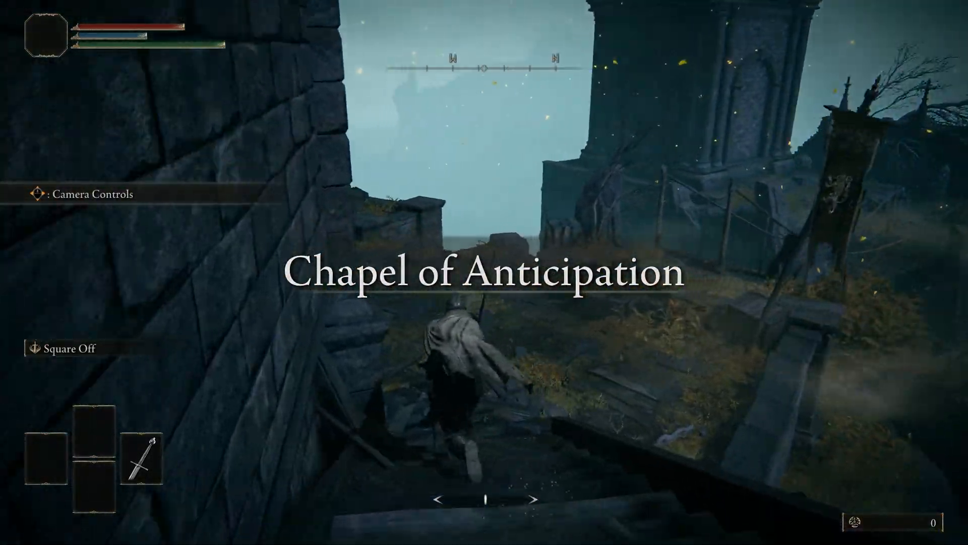
pyautogui.press('w')
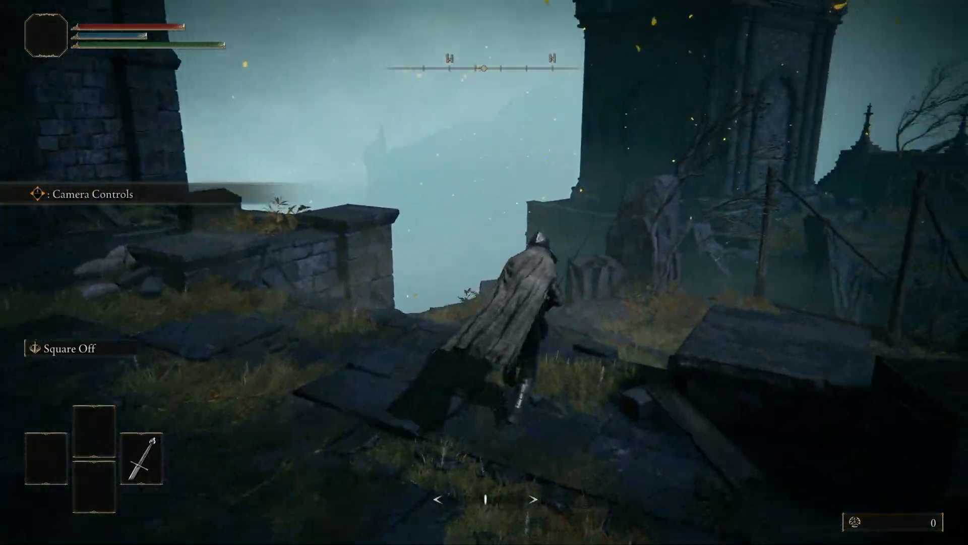
pyautogui.press('w')
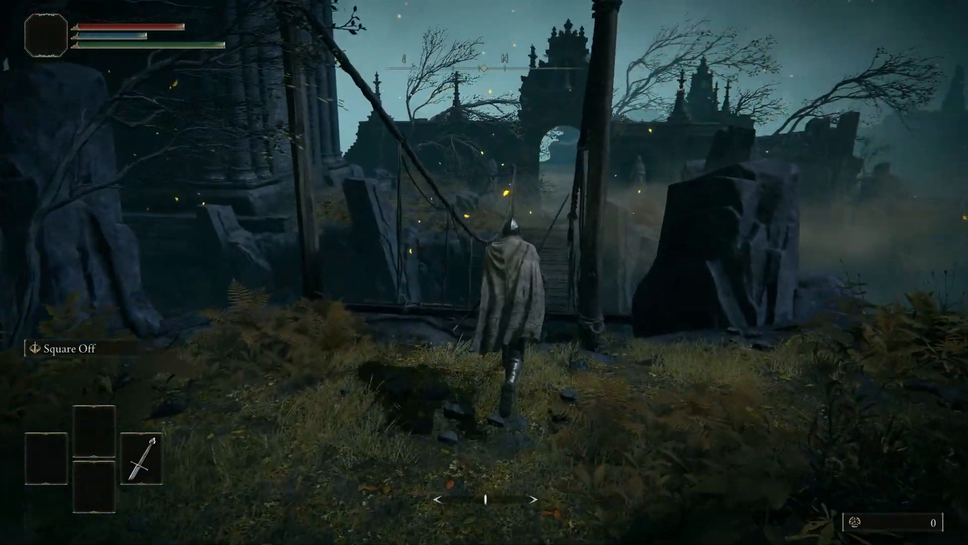
pyautogui.press('w')
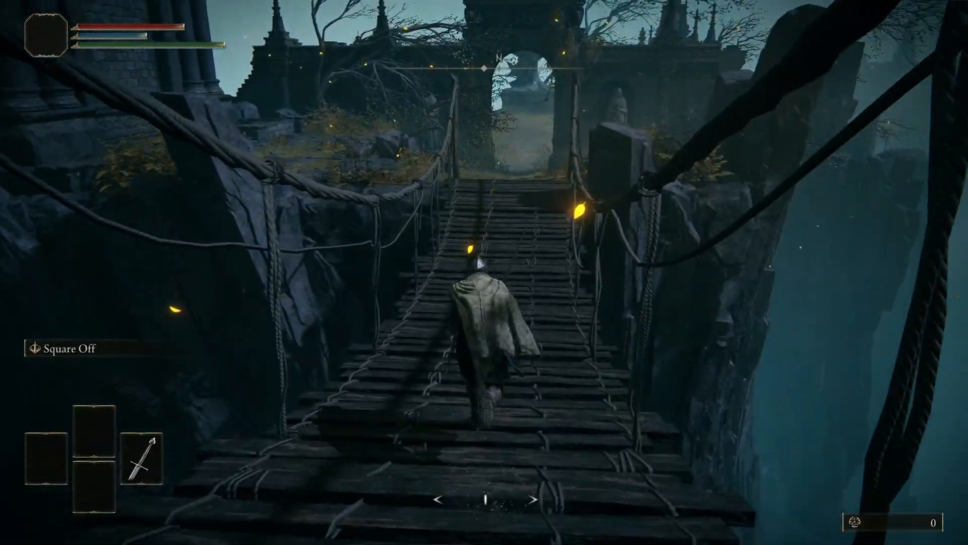
pyautogui.press('w')
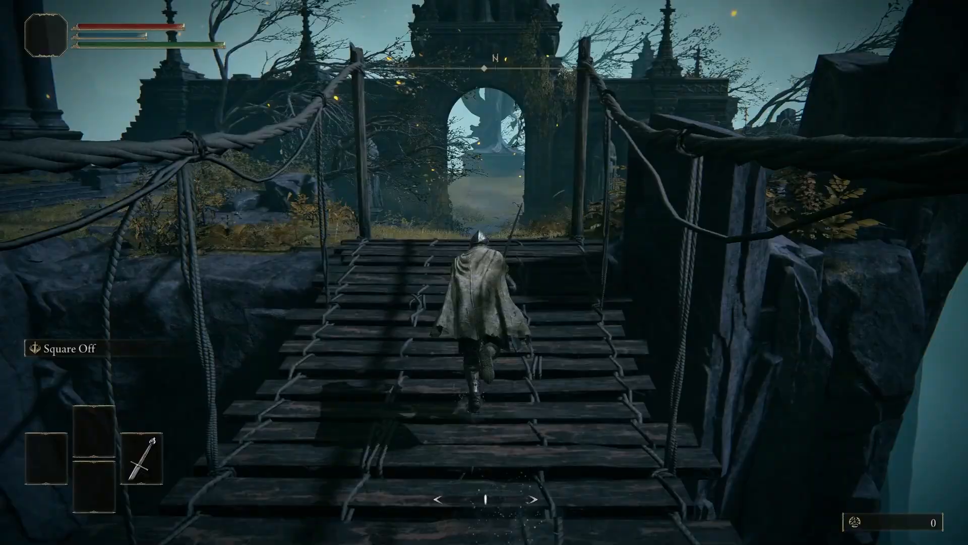
# Step: Run through the archway and up the stone path to the statue to face the Grafted Scion
pyautogui.press('w')
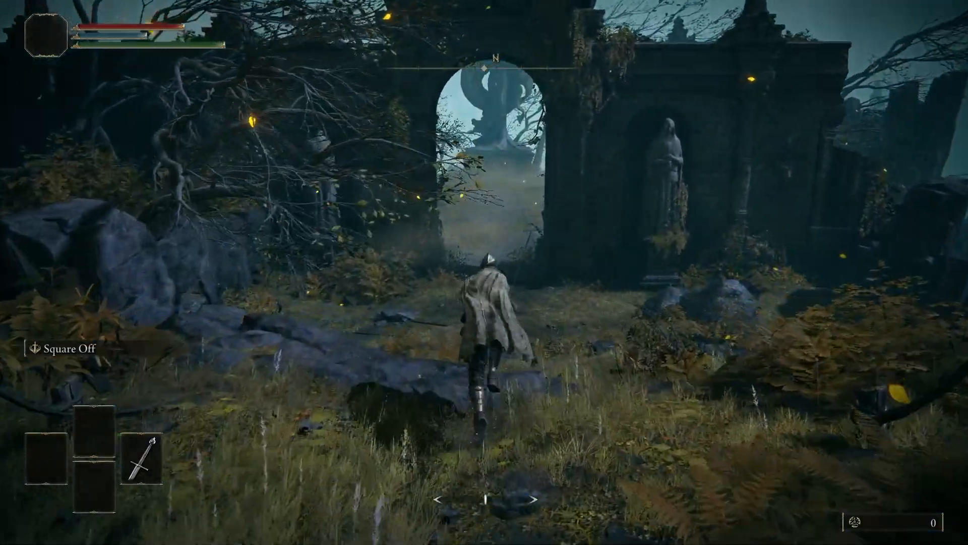
pyautogui.press('w')
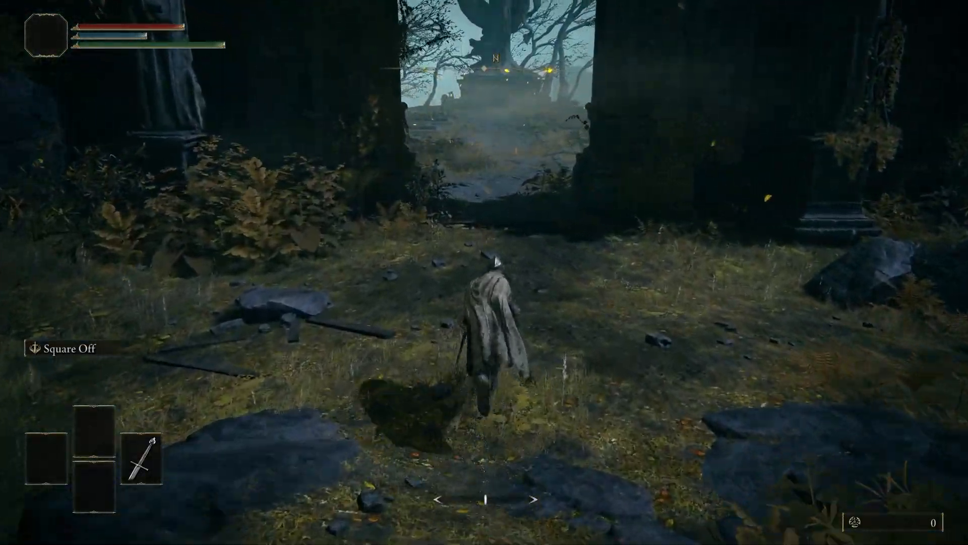
pyautogui.press('w')
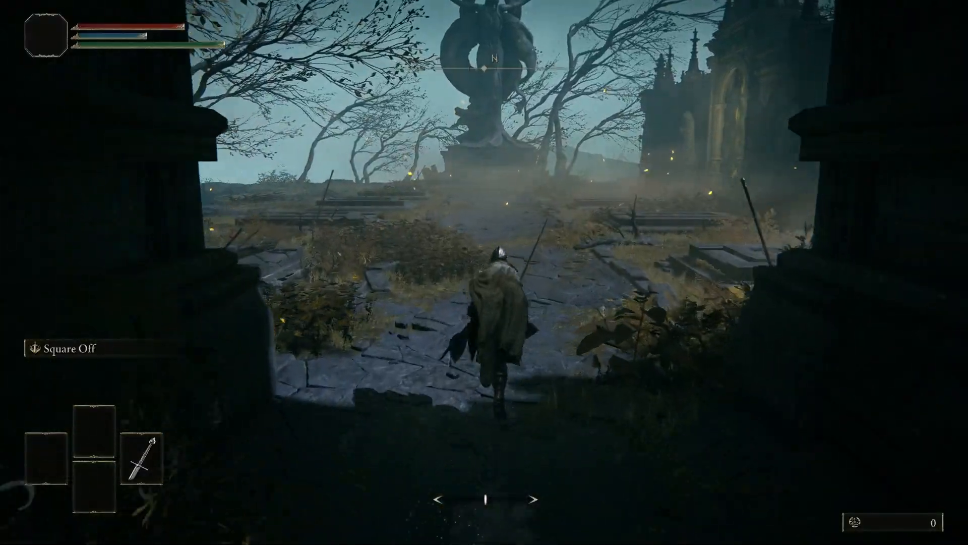
pyautogui.press('w')
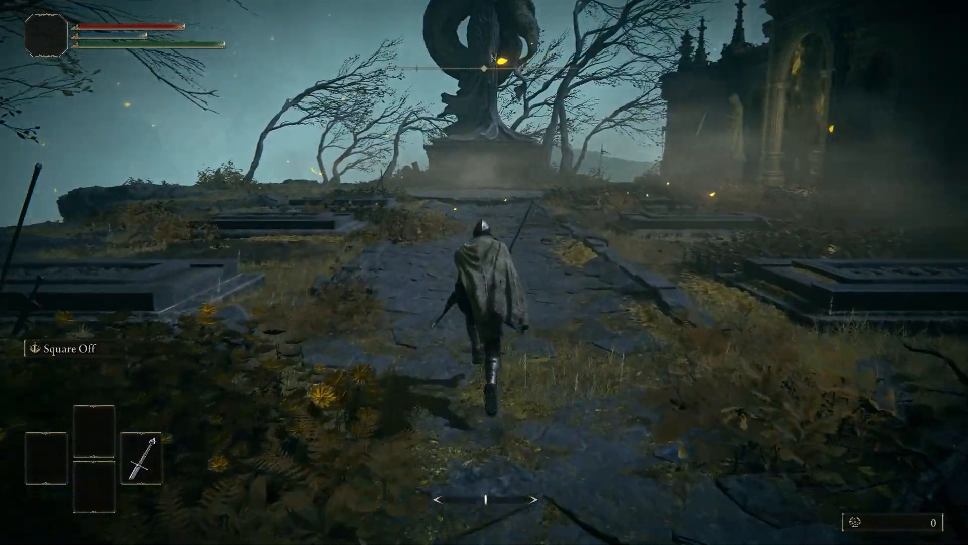
pyautogui.press('w')
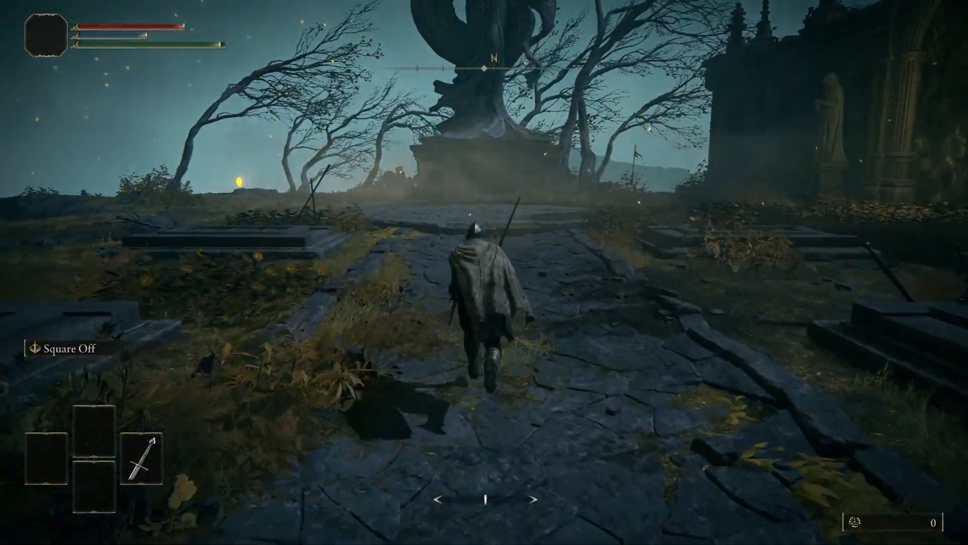
pyautogui.press('w')
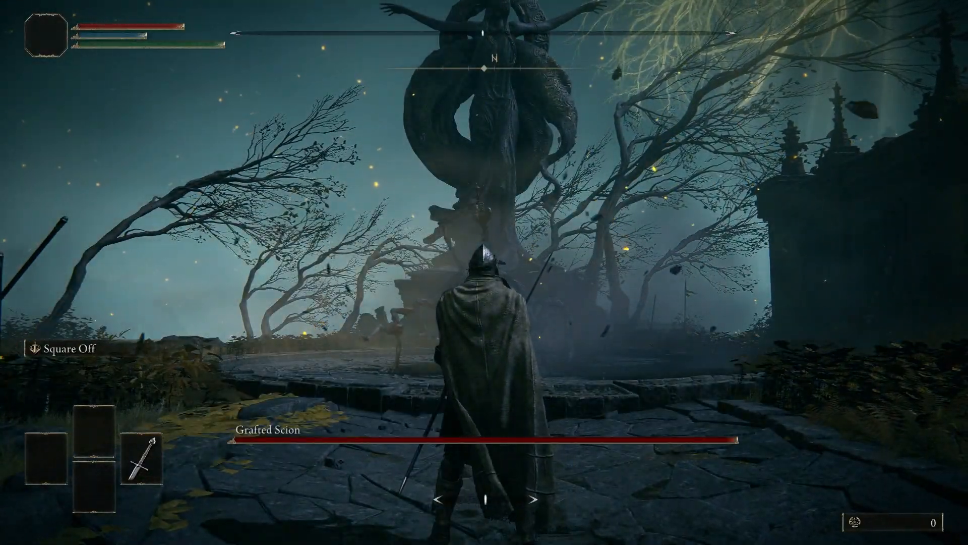
pyautogui.press('w')
pyautogui.press('w')
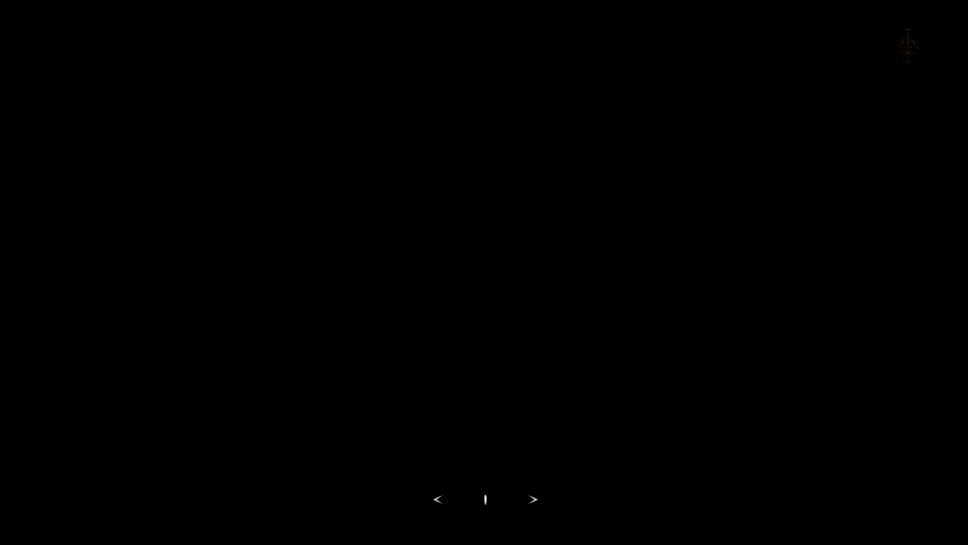
# Step: Skip the cutscene and dismiss the item messages on arriving in the Stranded Graveyard
pyautogui.press('Escape')
pyautogui.press('Escape')
pyautogui.press('e')
pyautogui.press('e')
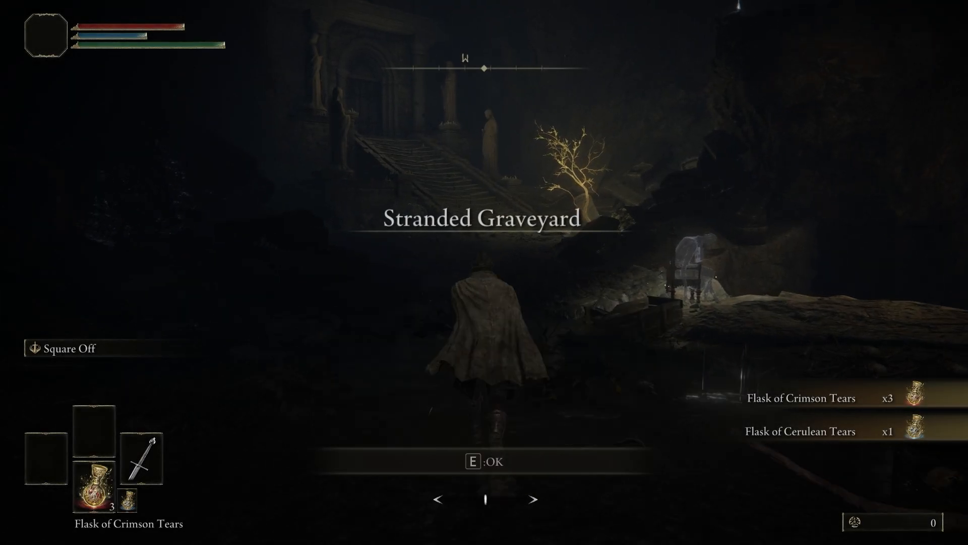
pyautogui.press('Escape')
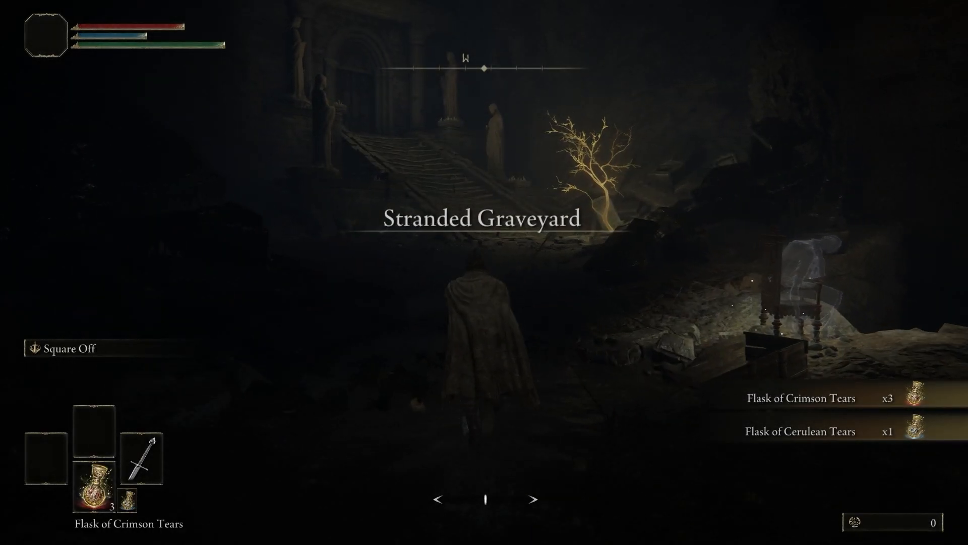
# Step: Climb the stone stairs past the glowing tree and open the double doors at the top
pyautogui.press('w')
pyautogui.press('w')
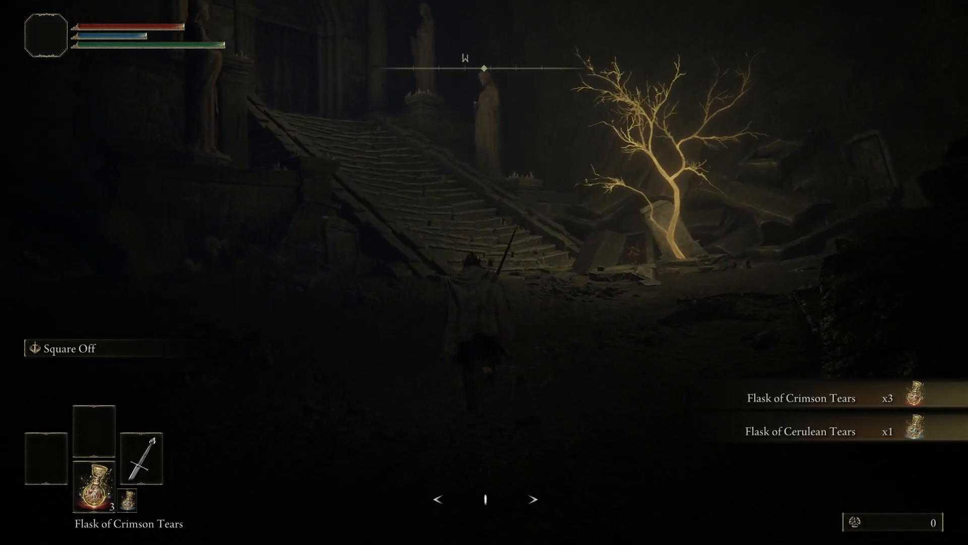
pyautogui.press('w')
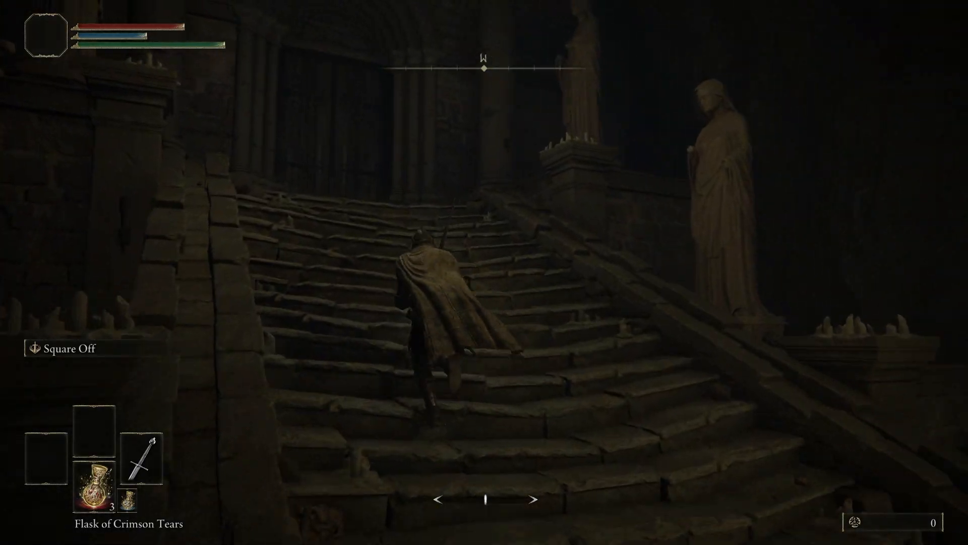
pyautogui.press('e')
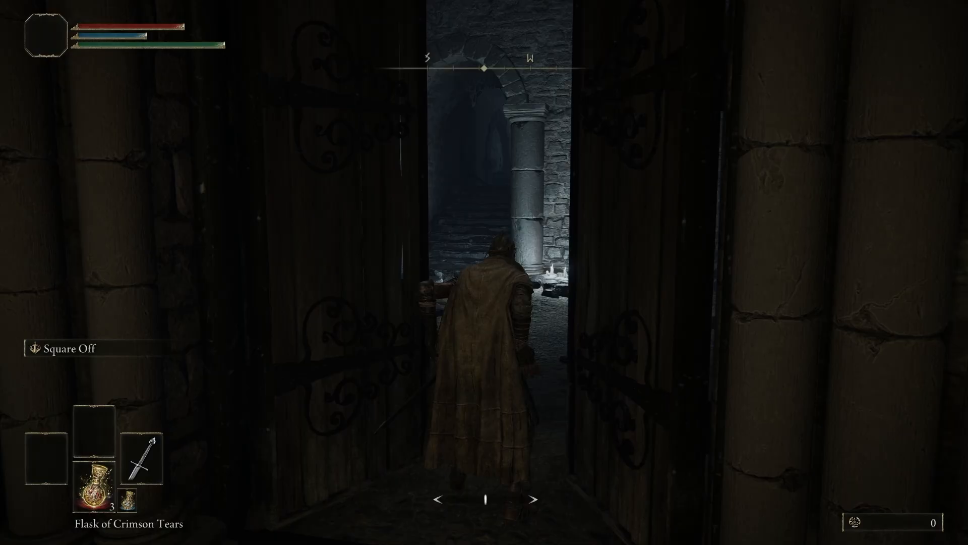
# Step: Run up the inner stairs into the vaulted hall and rest at the Stranded Graveyard site of grace
pyautogui.press('w')
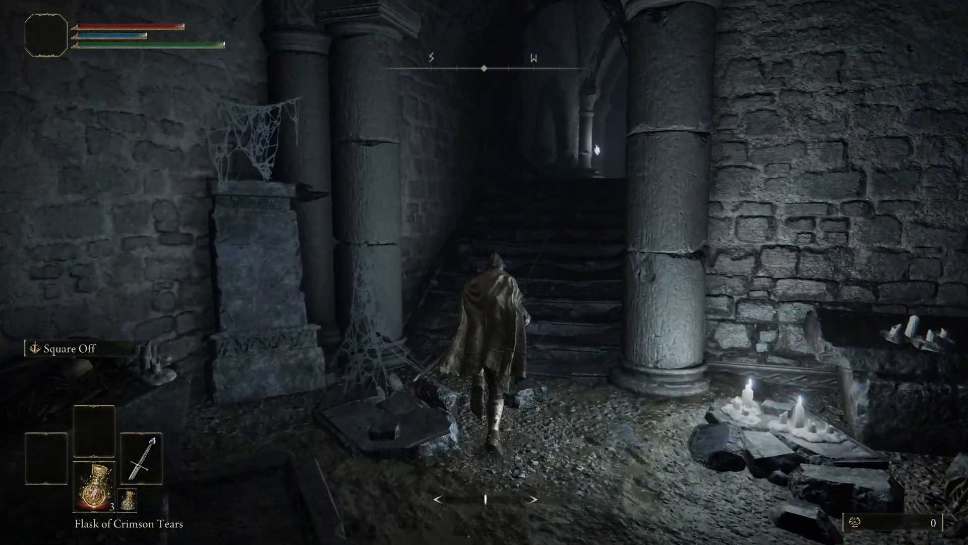
pyautogui.press('w')
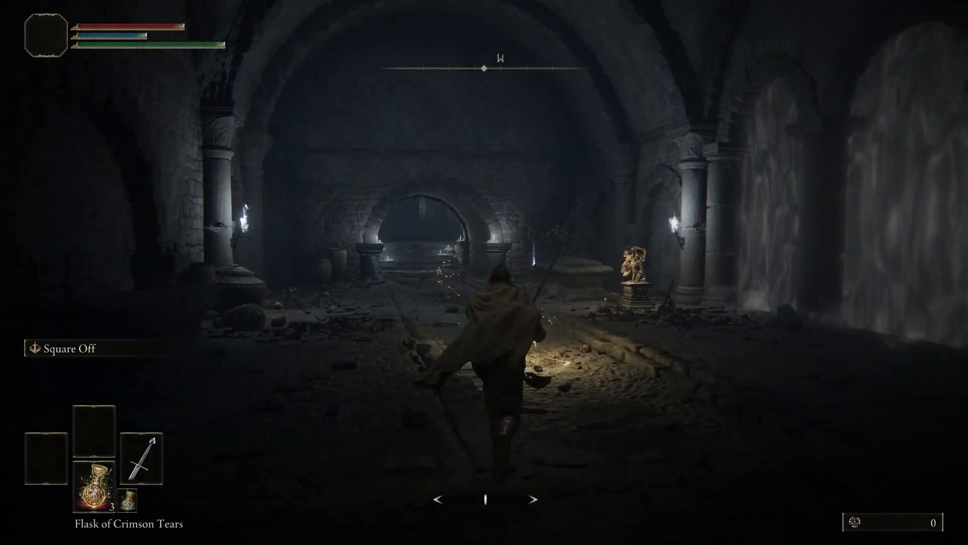
pyautogui.press('w')
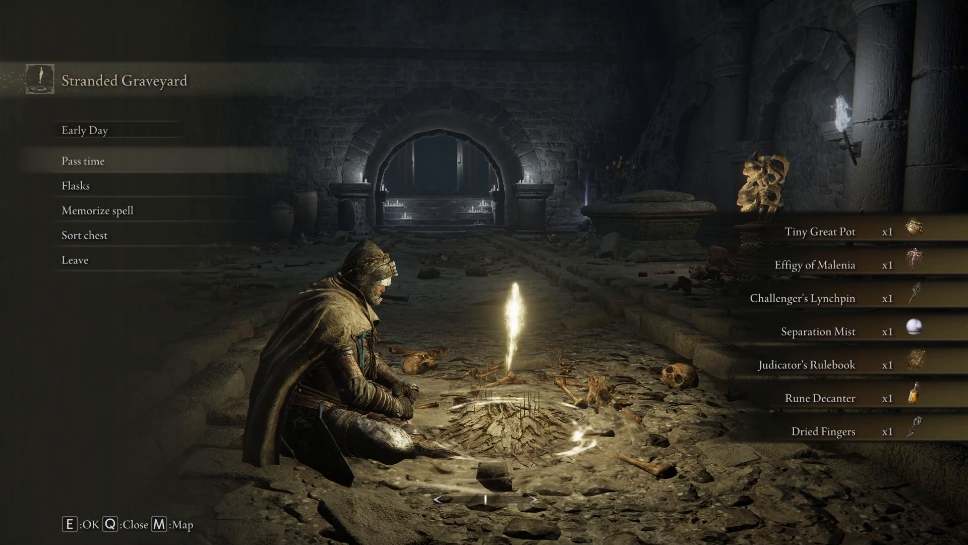
# Step: Leave the site of grace and dismiss the new-item pop-ups for the Seamless Co-op items
pyautogui.press('q')
pyautogui.press('e')
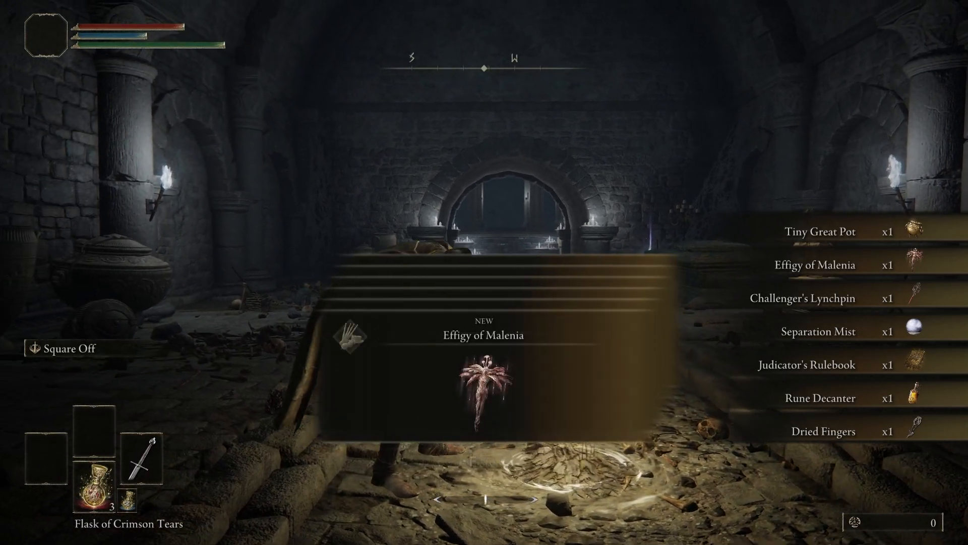
pyautogui.press('e')
pyautogui.press('e')
pyautogui.press('e')
pyautogui.press('e')
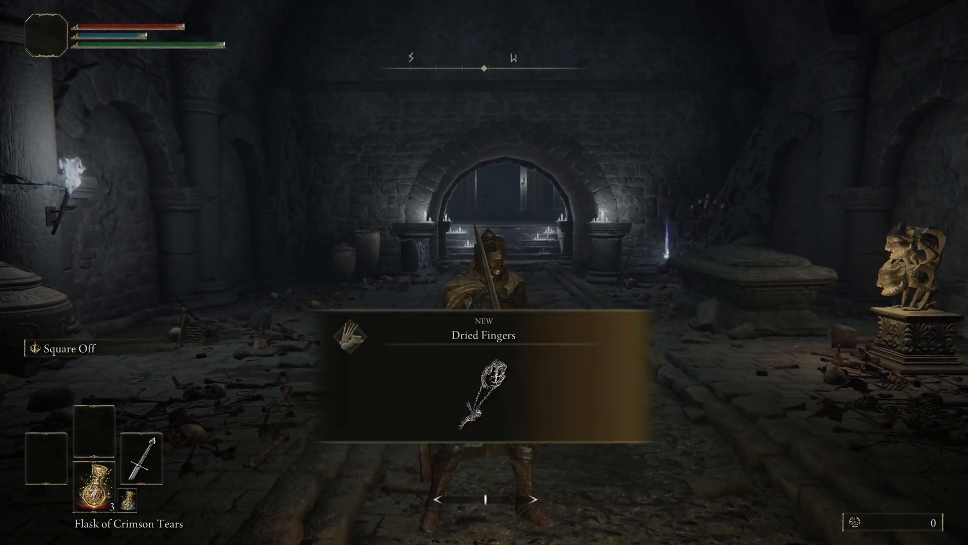
pyautogui.press('e')
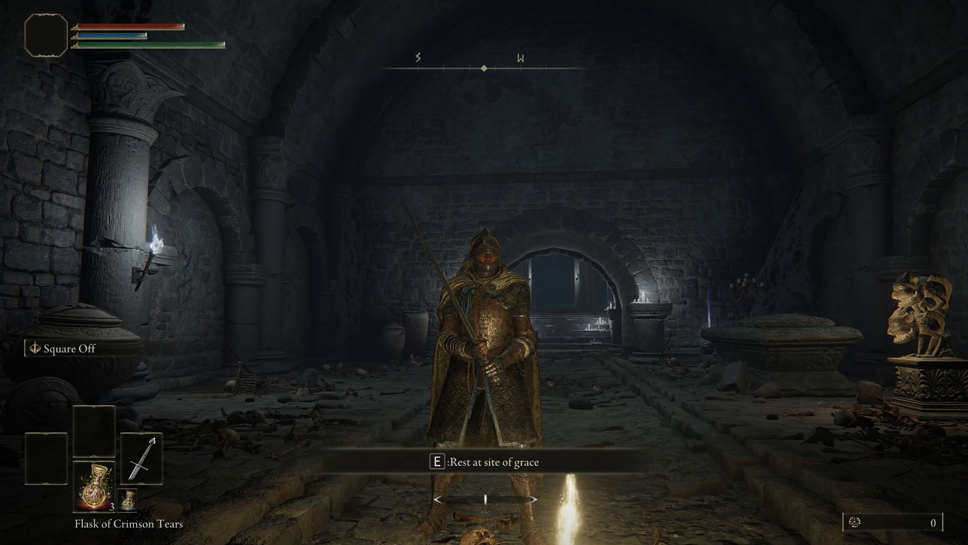
# Step: Open the inventory and examine the newly received Seamless Co-op items, including Separation Mist and the Judicator's Rulebook
pyautogui.press('Escape')
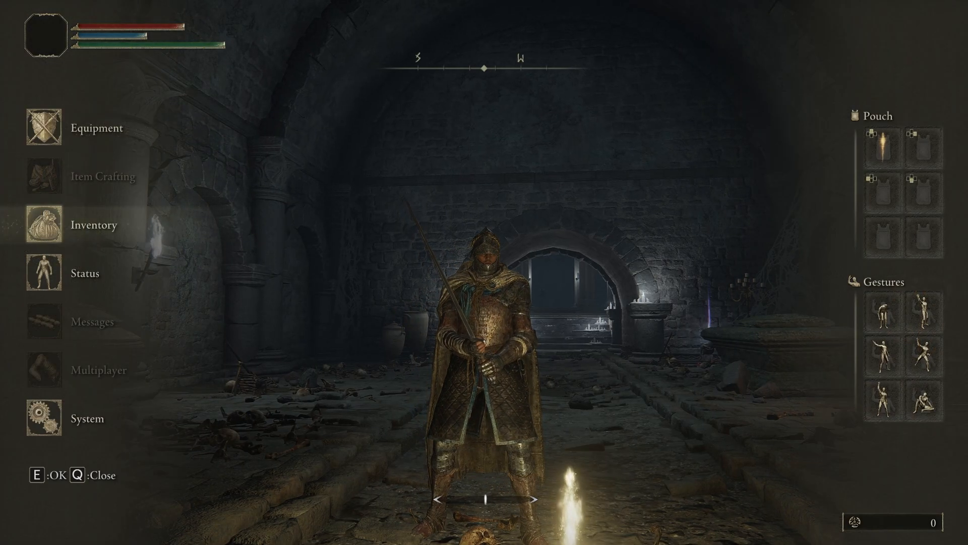
pyautogui.press('e')
pyautogui.press('Escape')
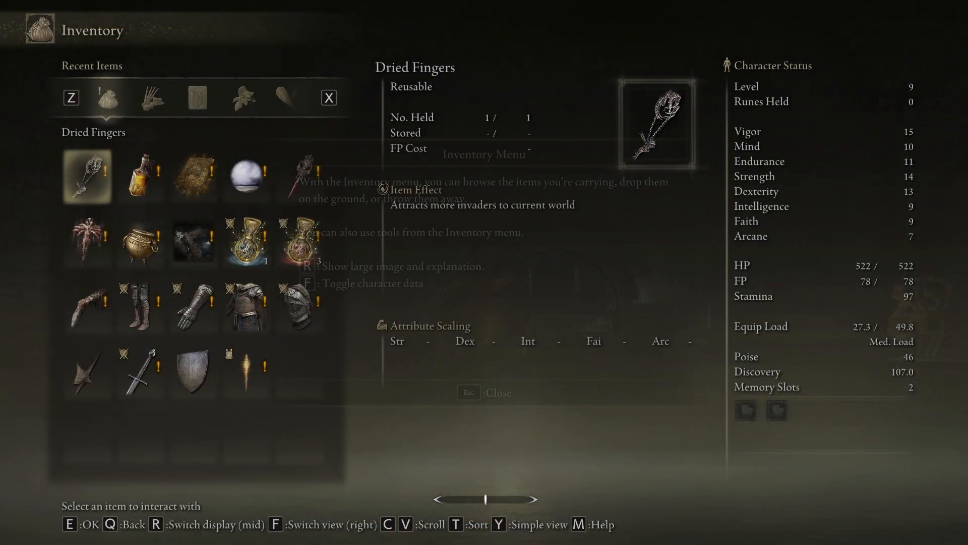
pyautogui.press('Escape')
pyautogui.press('Right')
pyautogui.press('Right')
pyautogui.press('Right')
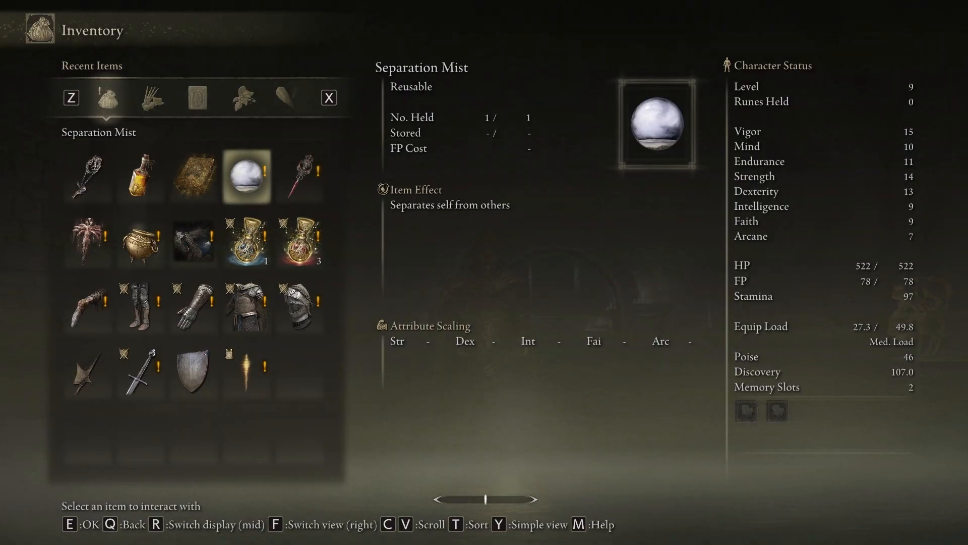
pyautogui.press('Right')
pyautogui.press('Left')
pyautogui.press('Left')
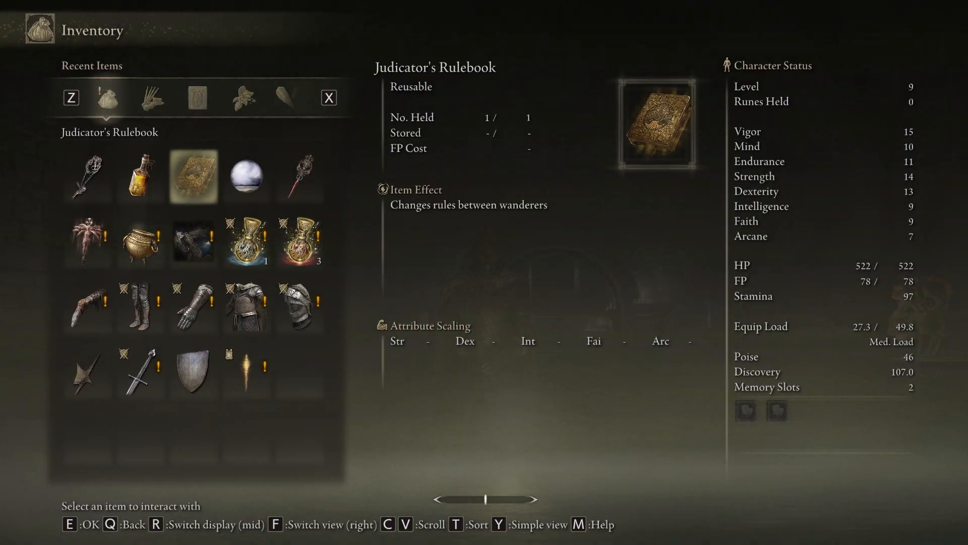
pyautogui.press('Left')
# Step: Use the Tiny Great Pot to view its session options, closing them without opening the world to wanderers
pyautogui.press('Down')
pyautogui.press('Left')
pyautogui.press('Right')
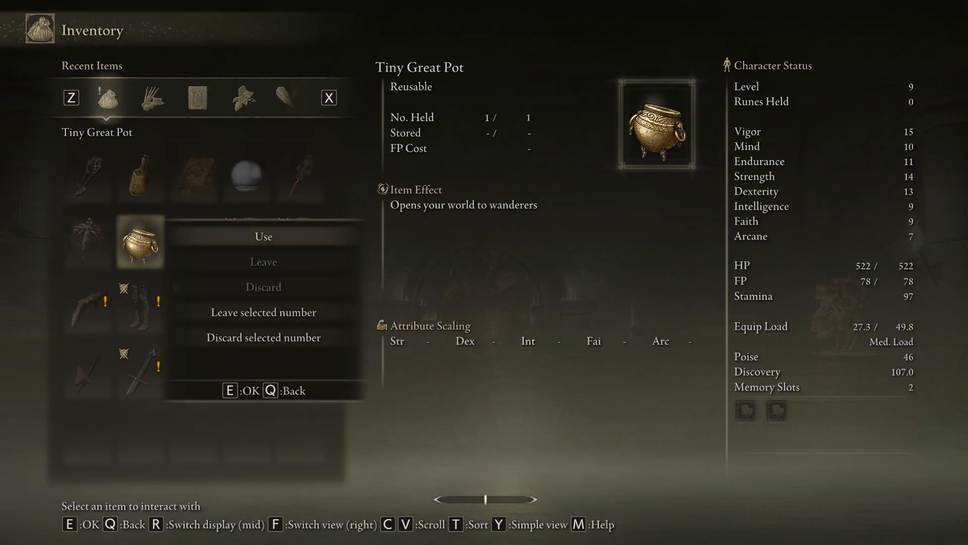
pyautogui.press('e')
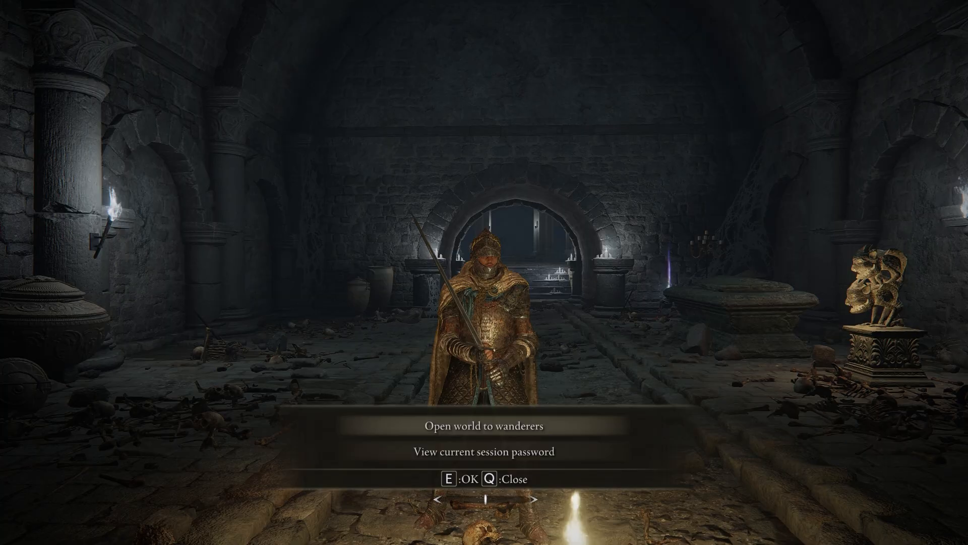
pyautogui.press('q')
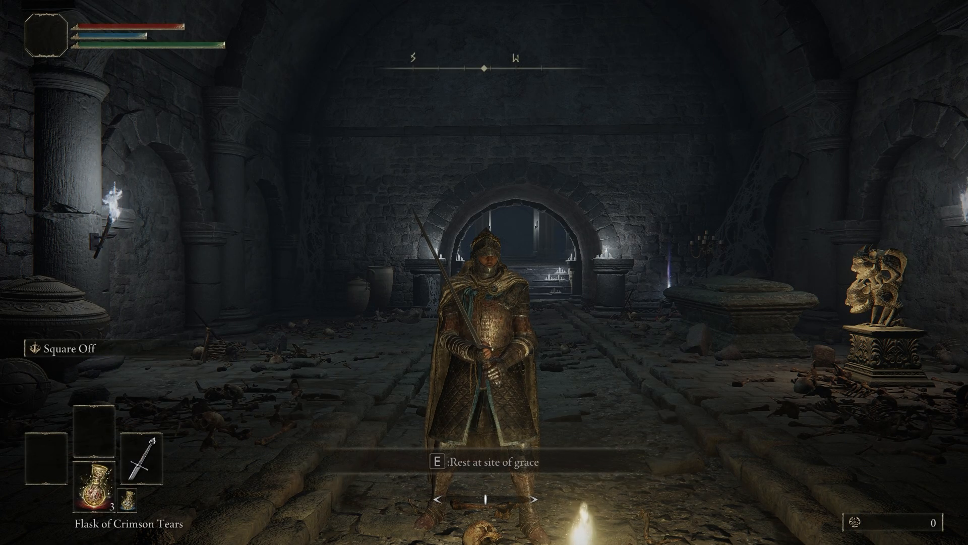
pyautogui.press('w')
pyautogui.press('s')
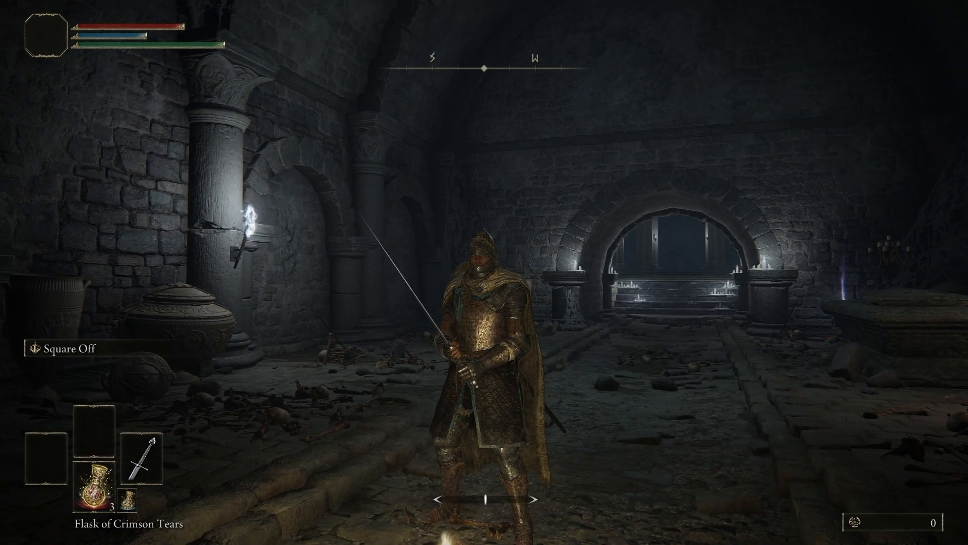
pyautogui.press('s')
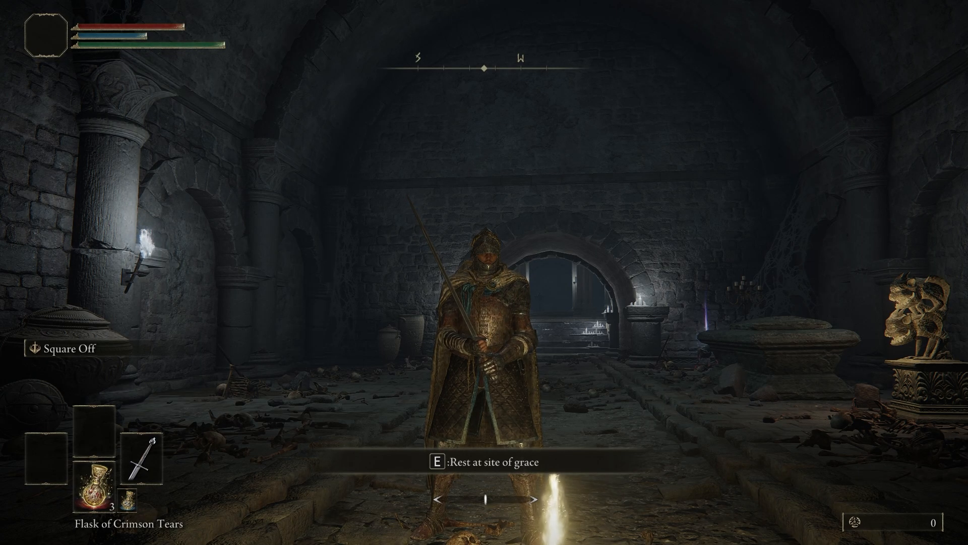
pyautogui.click(484, 273)
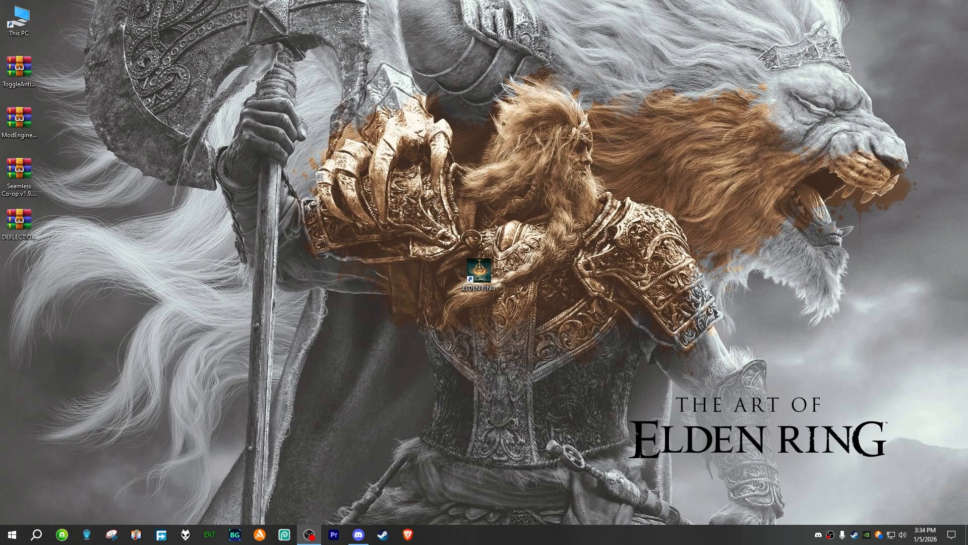
# Step: Open the ELDEN RING Game folder on drive D, under SteamLibrary, steamapps and common, in File Explorer
pyautogui.doubleClick(19, 20)
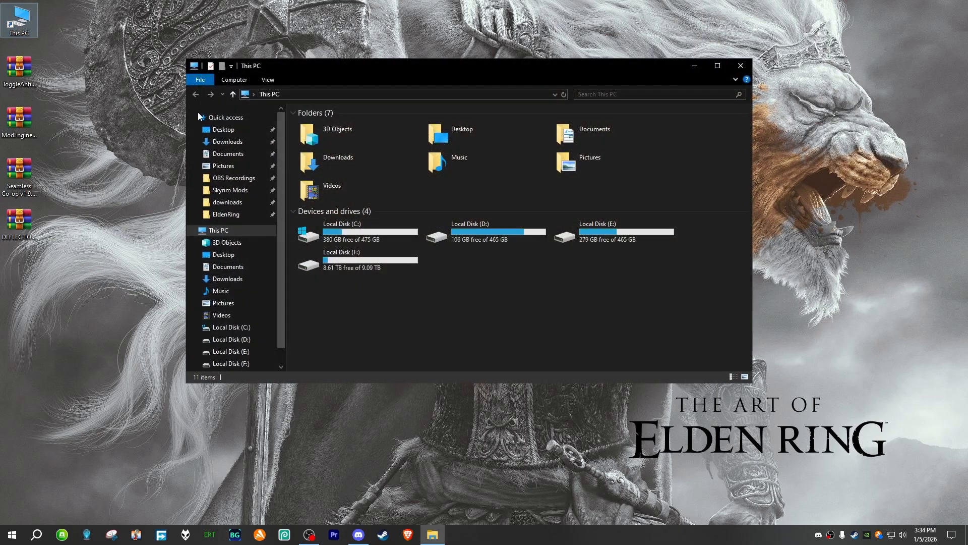
pyautogui.doubleClick(487, 240)
pyautogui.doubleClick(348, 130)
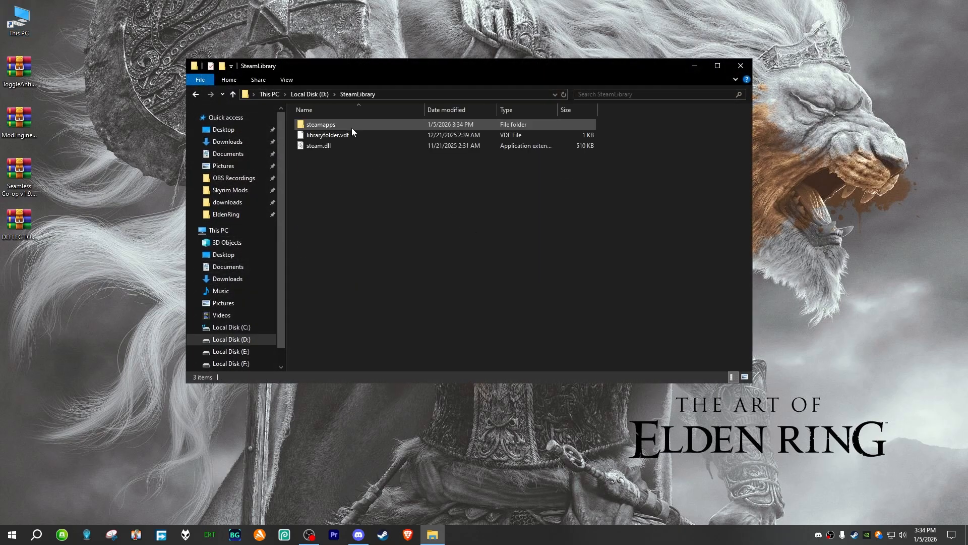
pyautogui.click(352, 128)
pyautogui.doubleClick(352, 128)
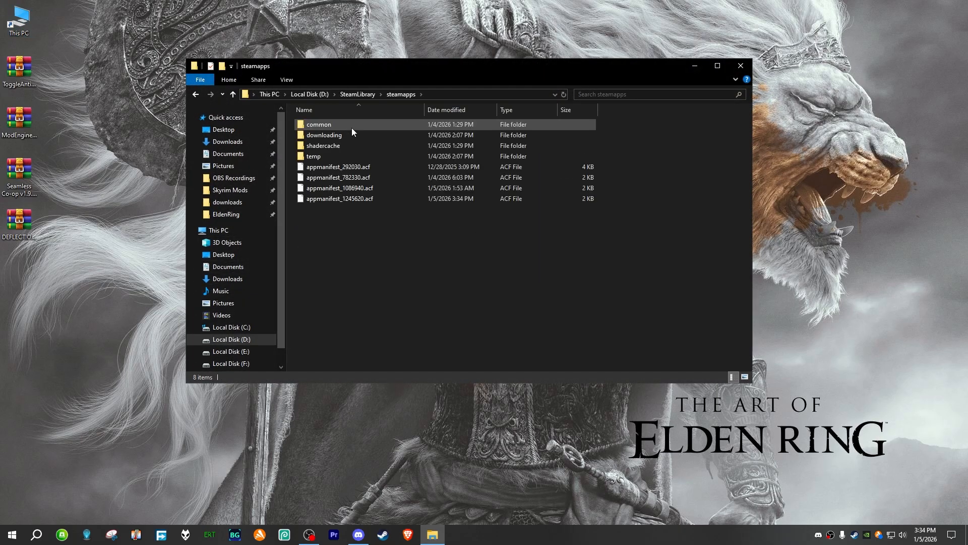
pyautogui.doubleClick(352, 128)
pyautogui.doubleClick(349, 140)
pyautogui.click(352, 125)
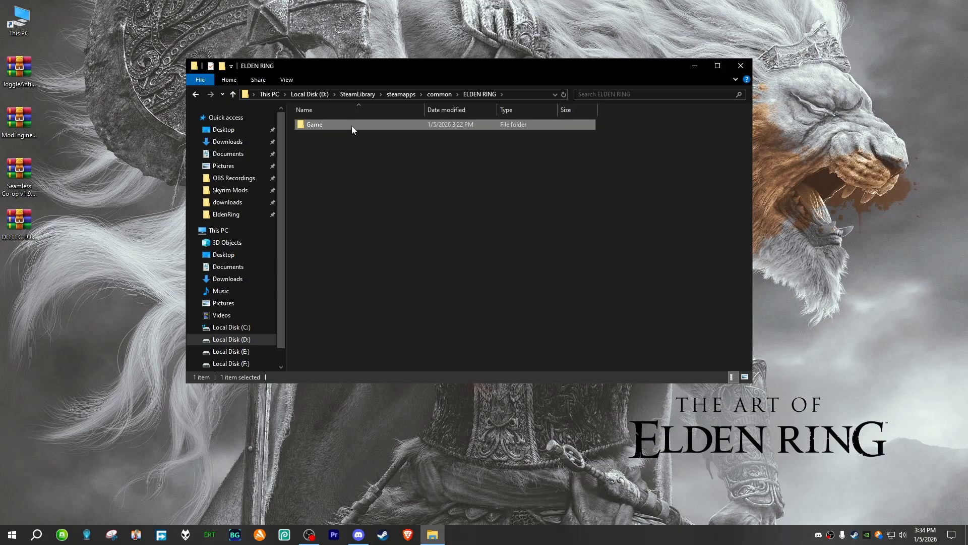
pyautogui.doubleClick(352, 126)
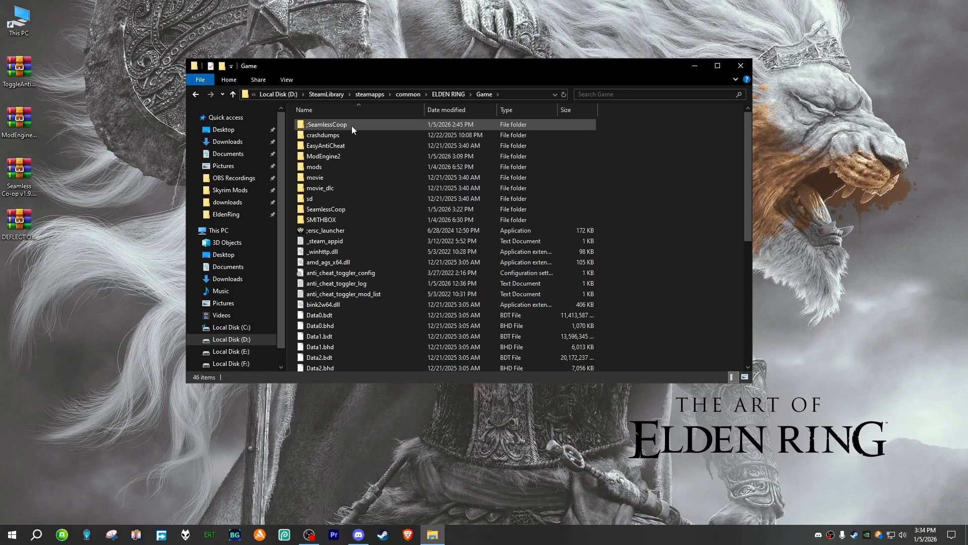
# Step: Open the ModEngine2 folder and run Configurator, allowing it past the Windows SmartScreen warning
pyautogui.doubleClick(338, 168)
pyautogui.hotkey('alt', 'Left')
pyautogui.doubleClick(339, 156)
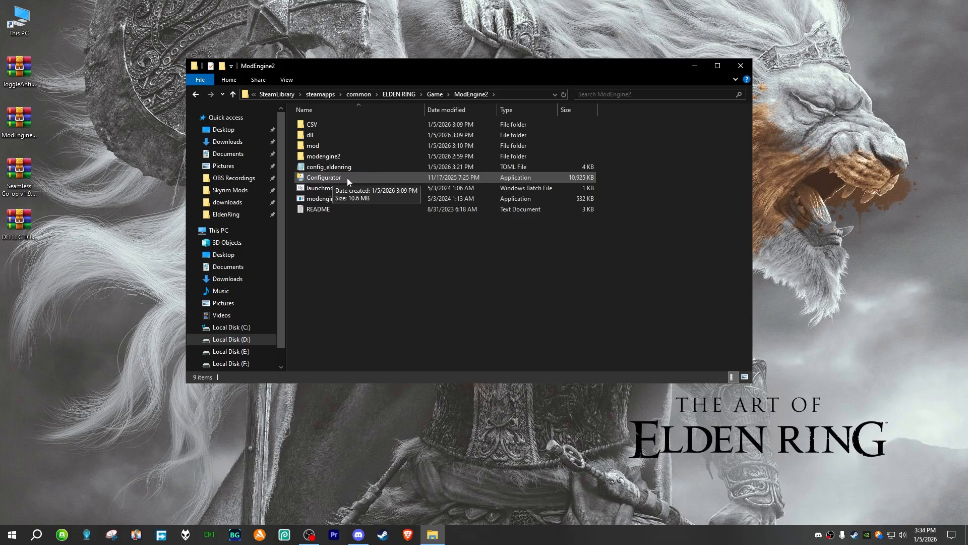
pyautogui.doubleClick(347, 177)
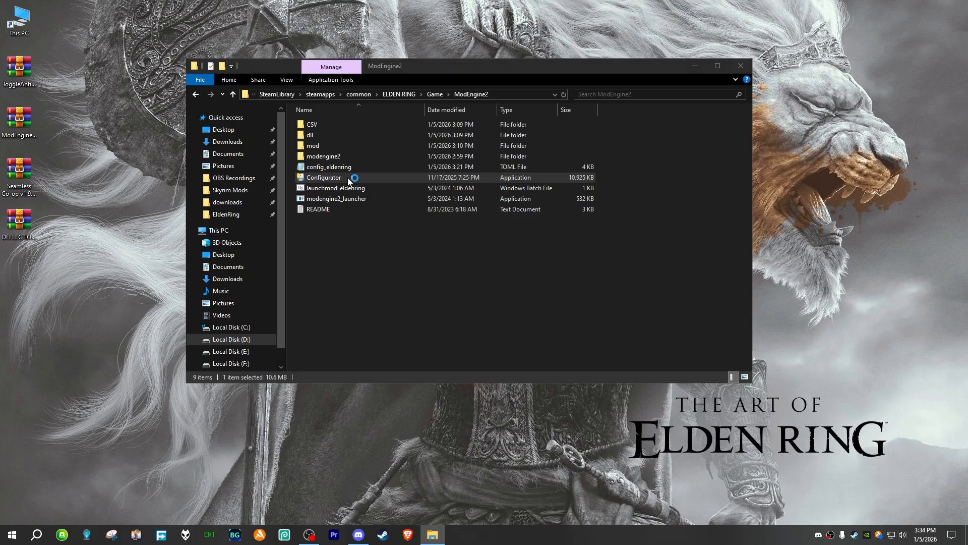
pyautogui.click(391, 197)
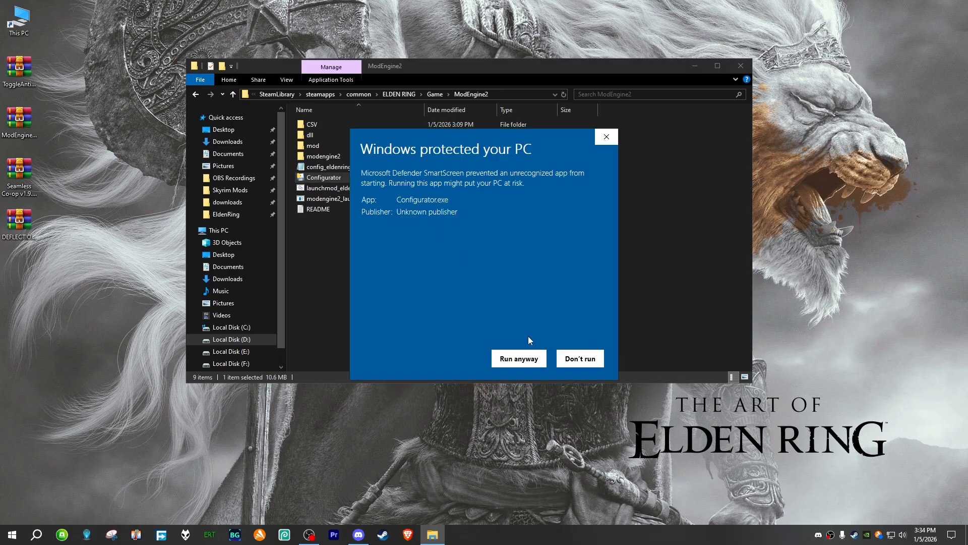
pyautogui.click(519, 362)
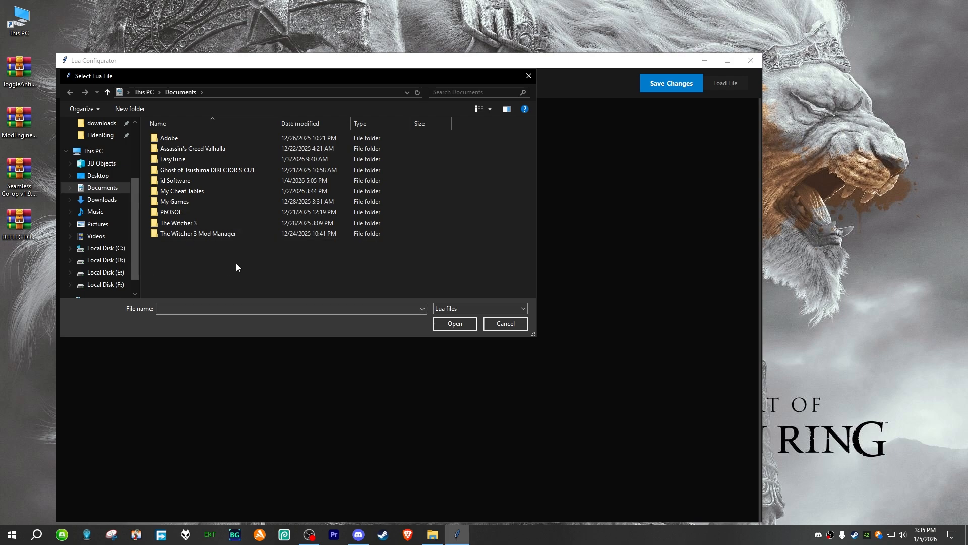
# Step: Browse for the Lua file to the ModEngine2 folder inside the ELDEN RING Game folder on drive D
pyautogui.click(107, 260)
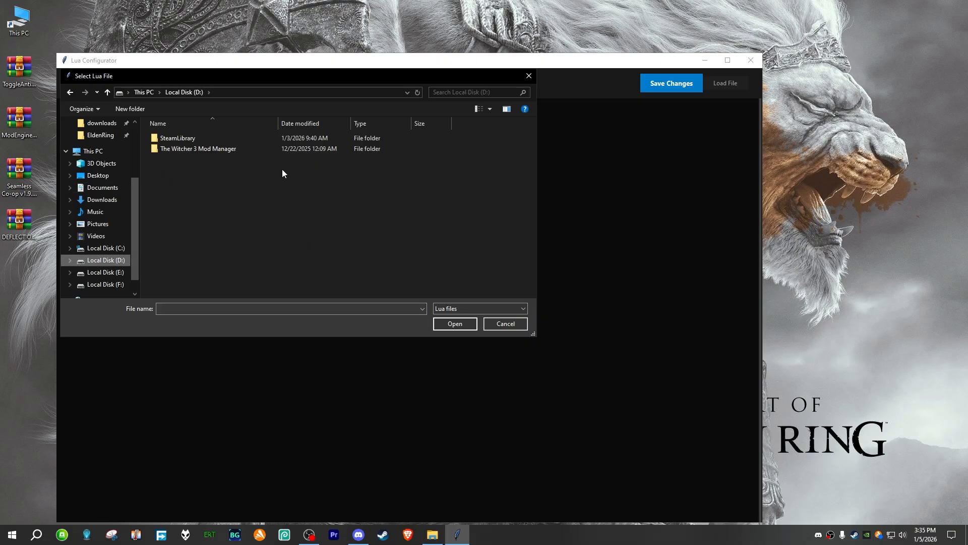
pyautogui.doubleClick(198, 138)
pyautogui.doubleClick(198, 138)
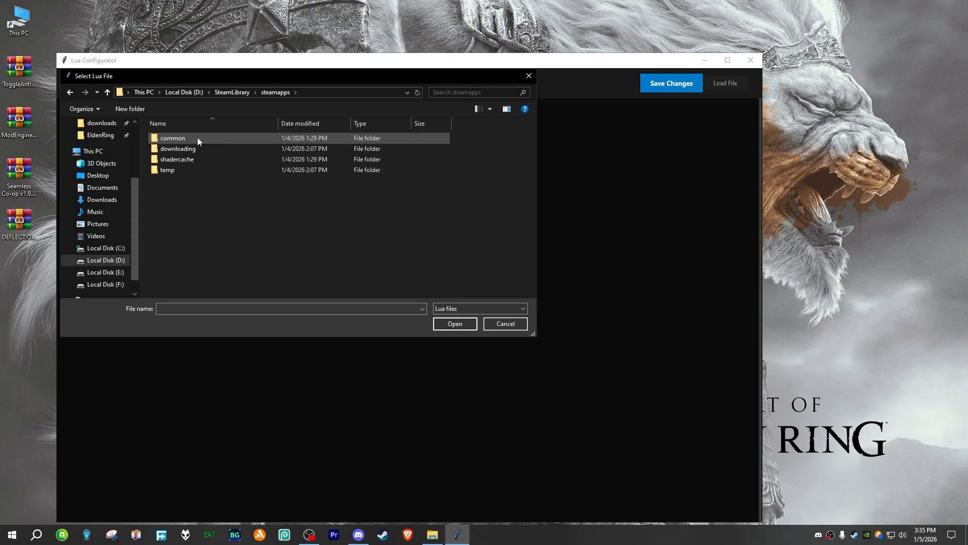
pyautogui.doubleClick(198, 137)
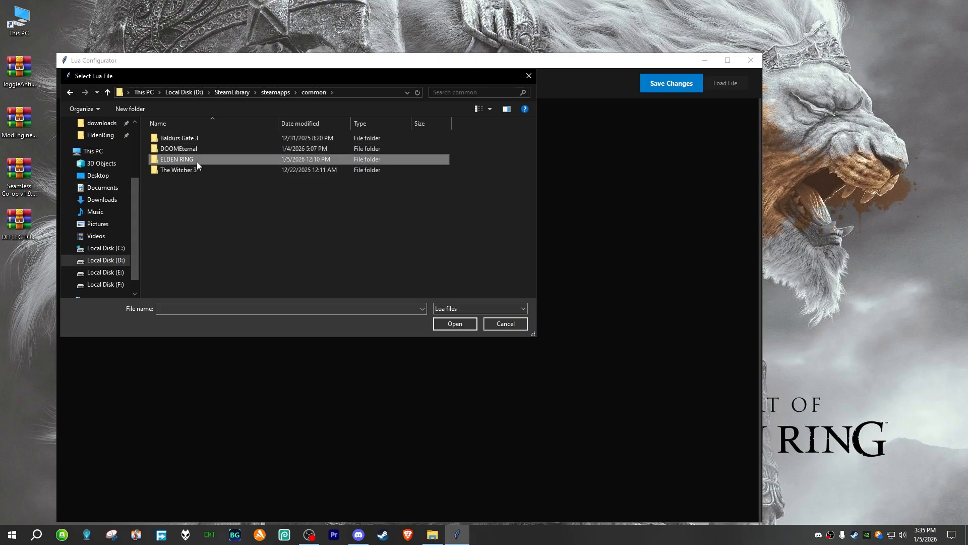
pyautogui.doubleClick(197, 160)
pyautogui.doubleClick(197, 139)
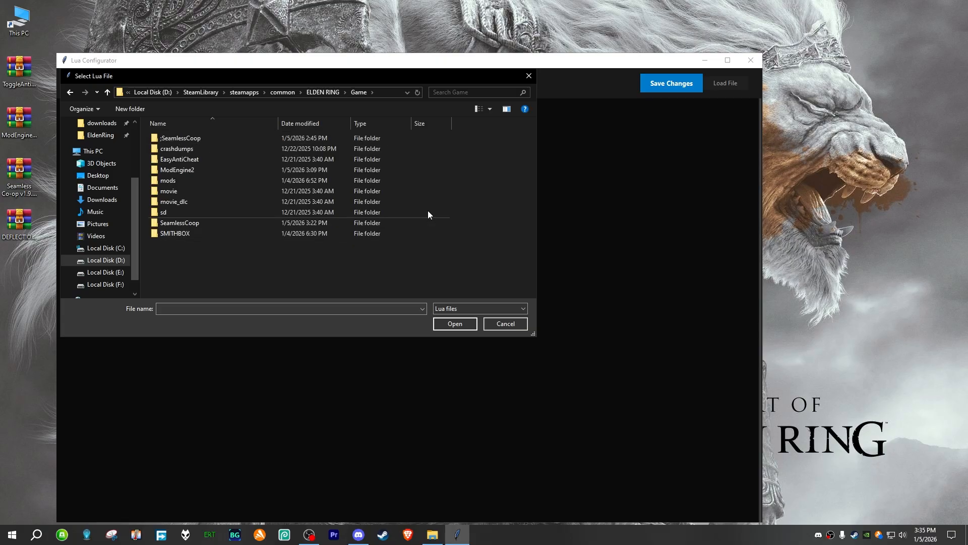
pyautogui.doubleClick(198, 170)
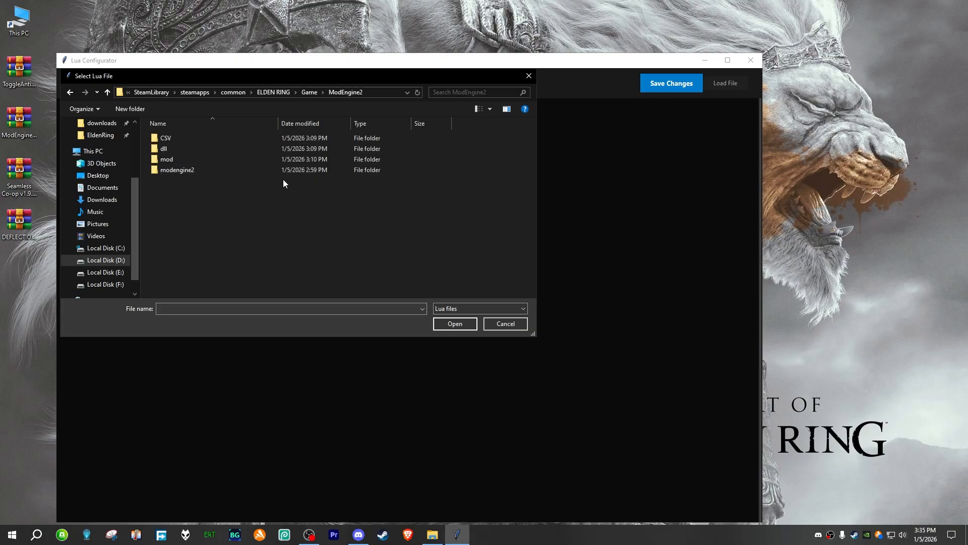
# Step: Load Deflection.lua from SekiroDeflection's action, script and module folders into the configurator, and reposition the configurator window
pyautogui.doubleClick(184, 162)
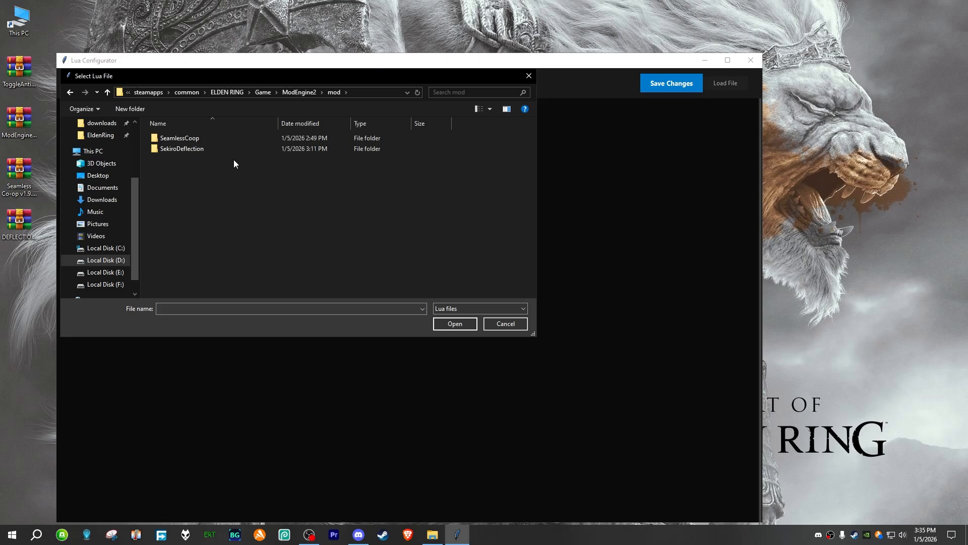
pyautogui.doubleClick(186, 150)
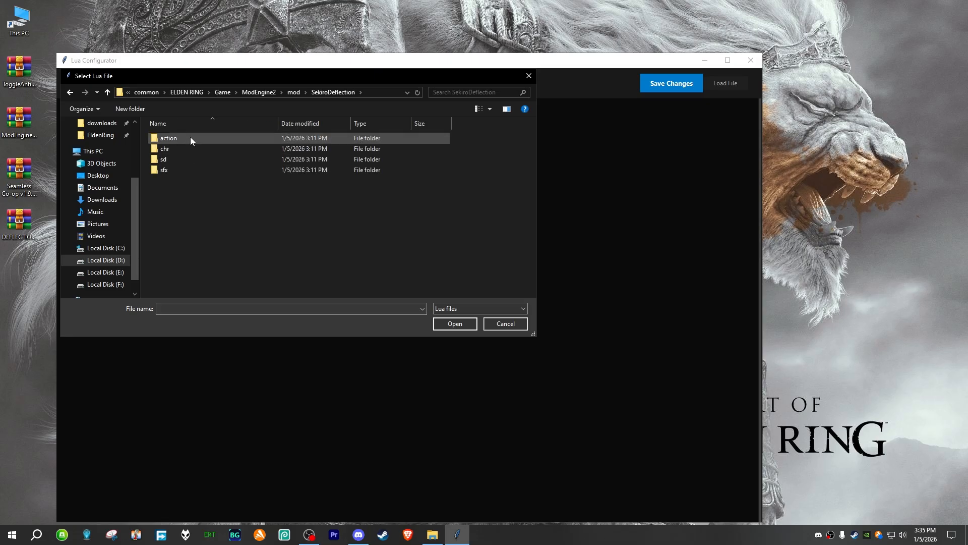
pyautogui.doubleClick(190, 138)
pyautogui.doubleClick(190, 137)
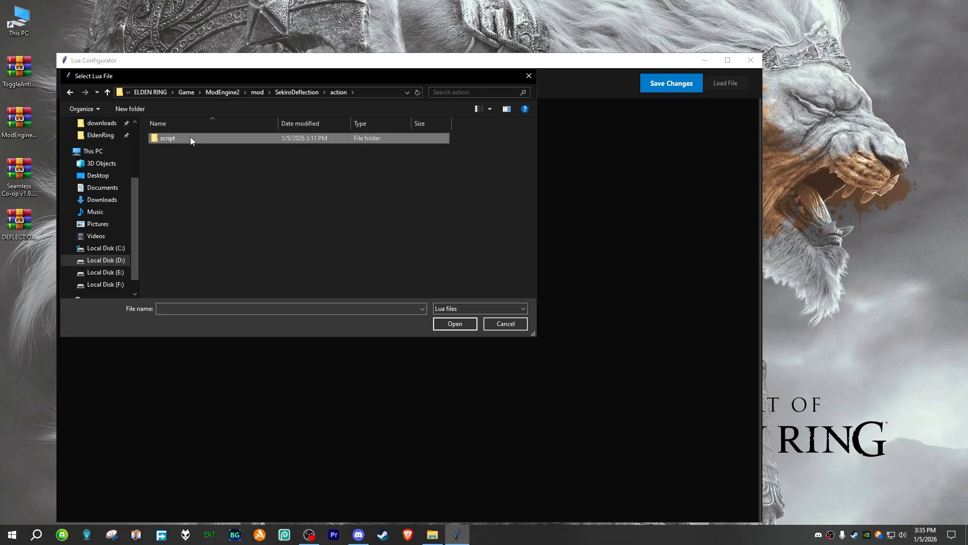
pyautogui.doubleClick(190, 138)
pyautogui.click(190, 139)
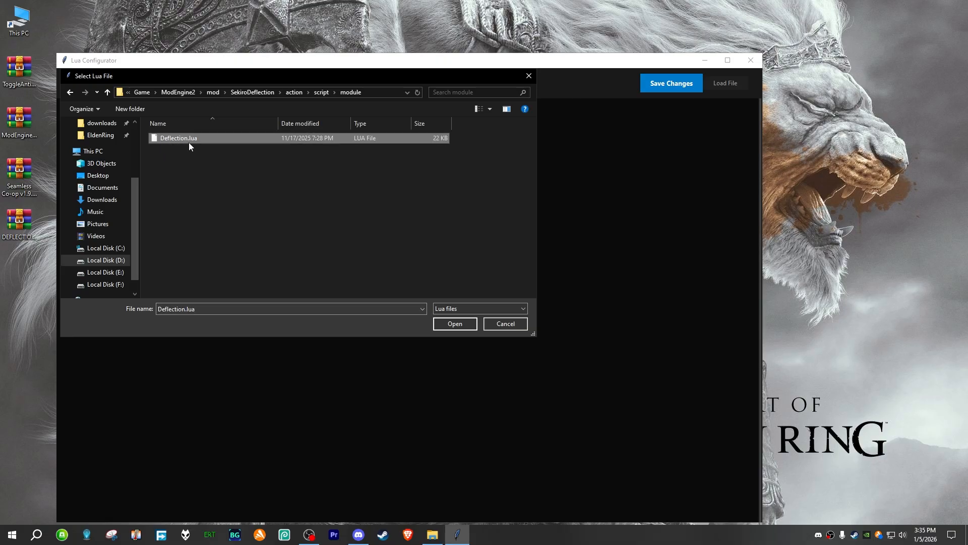
pyautogui.click(453, 323)
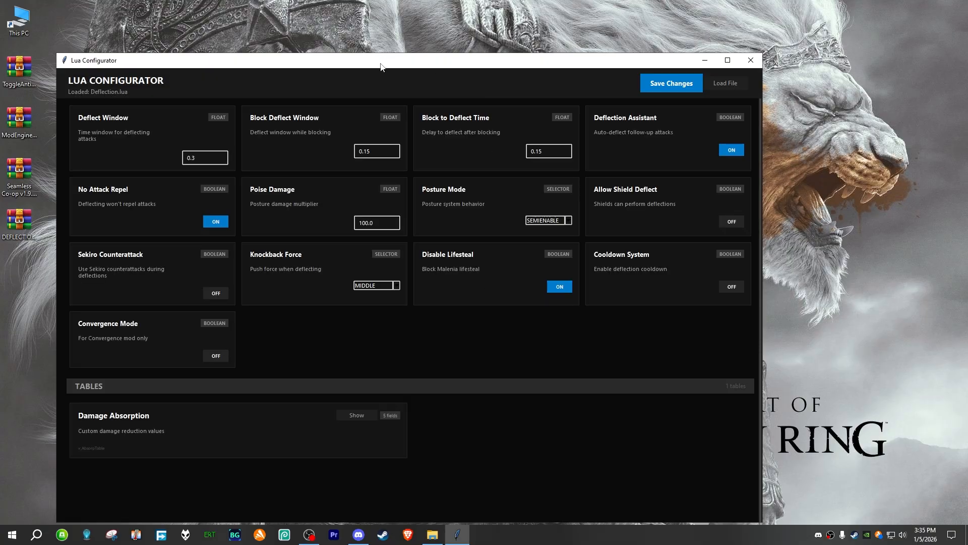
pyautogui.moveTo(381, 64); pyautogui.dragTo(407, 28)
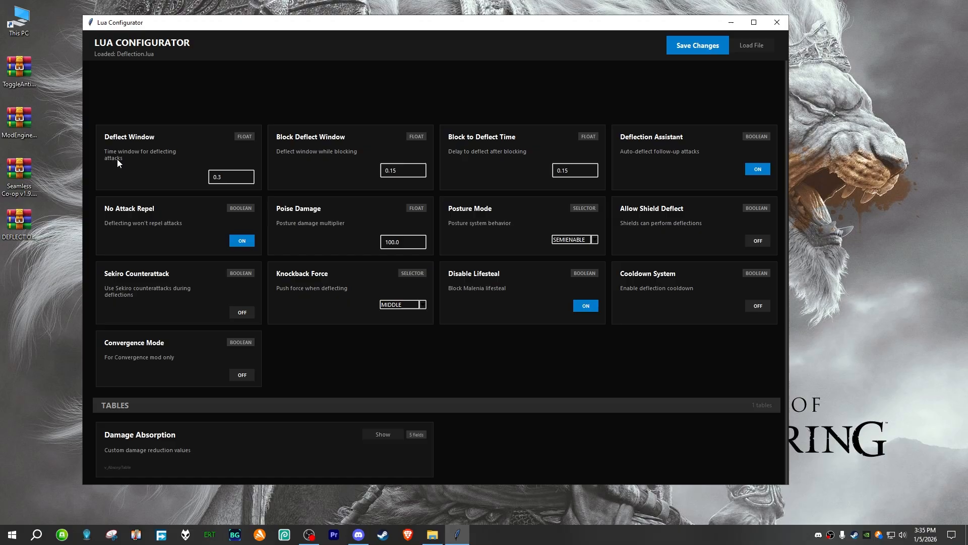
# Step: Try Deflect Window values of 1.0 and 0.4, and set it back to 0.3
pyautogui.moveTo(230, 177); pyautogui.dragTo(211, 179)
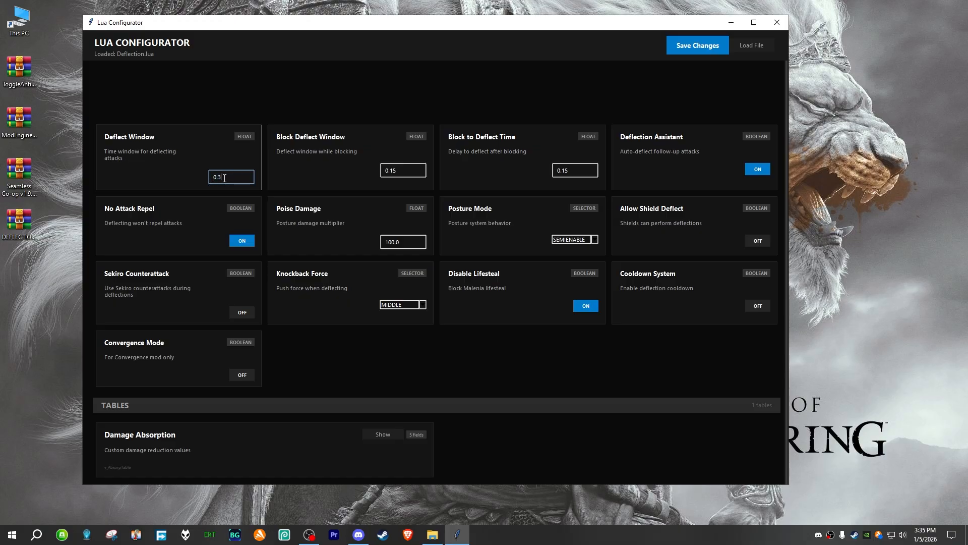
pyautogui.click(235, 180)
pyautogui.doubleClick(238, 177)
pyautogui.click(243, 177)
pyautogui.press('BackSpace')
pyautogui.press('BackSpace')
pyautogui.press('BackSpace')
pyautogui.write('1.0')
pyautogui.moveTo(213, 179); pyautogui.dragTo(229, 178)
pyautogui.write('0.4')
pyautogui.write('3')
# Step: Examine the Block Deflect Window and Block to Deflect Time values, and switch the Cooldown System on and back off
pyautogui.click(407, 172)
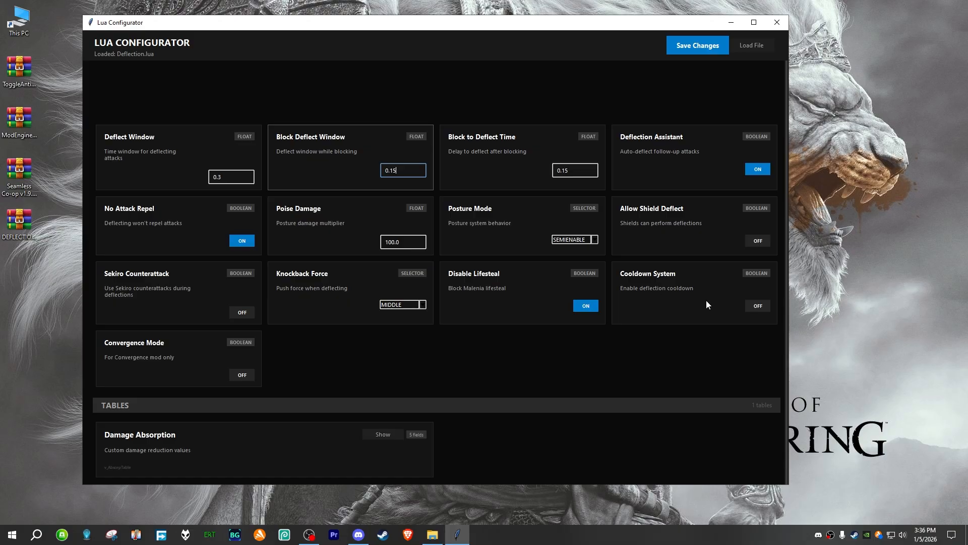
pyautogui.doubleClick(574, 172)
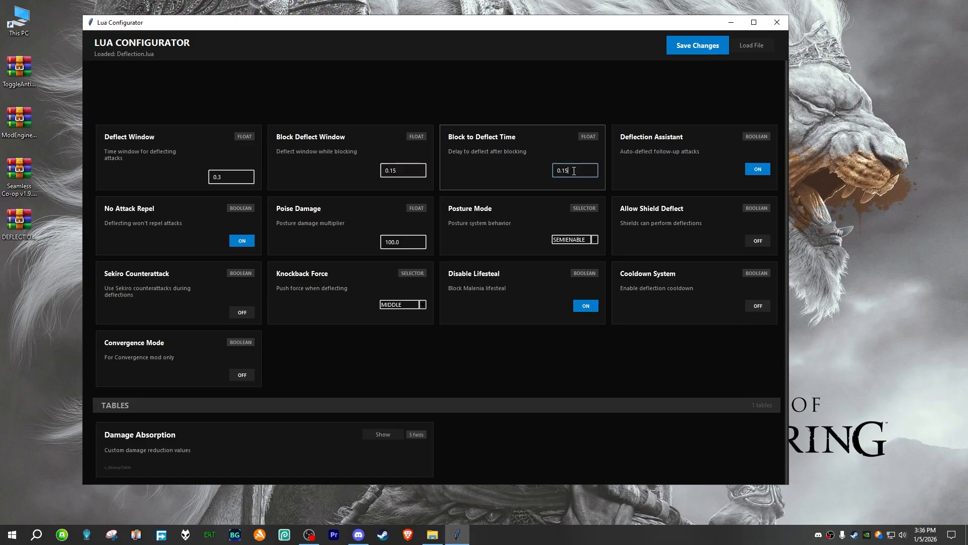
pyautogui.click(574, 172)
pyautogui.click(757, 306)
pyautogui.doubleClick(572, 170)
pyautogui.click(572, 170)
pyautogui.doubleClick(576, 171)
pyautogui.click(576, 170)
pyautogui.click(758, 307)
# Step: Switch No Attack Repel off and back on
pyautogui.click(243, 243)
pyautogui.click(241, 243)
pyautogui.click(242, 242)
# Step: Try a different Poise Damage multiplier, and set it back to 100.0
pyautogui.click(408, 242)
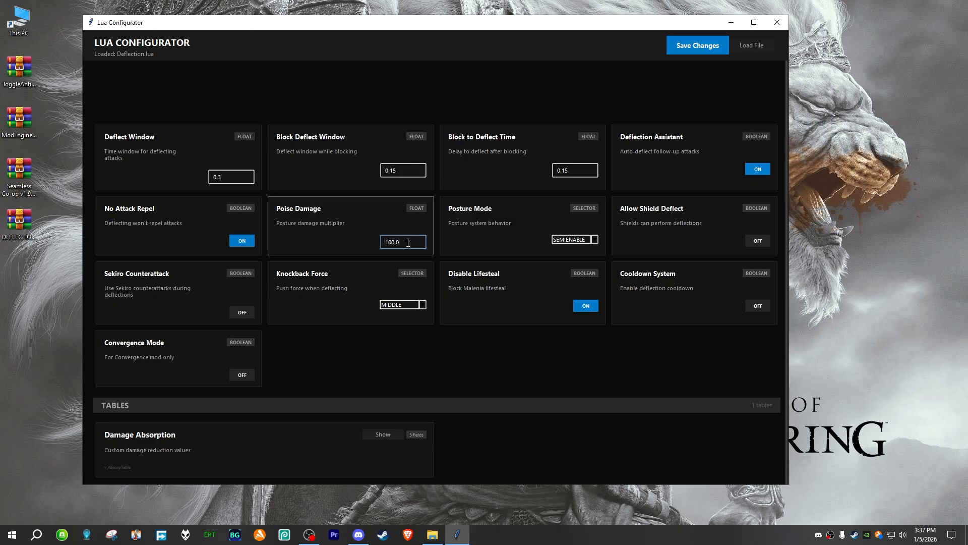
pyautogui.moveTo(408, 242); pyautogui.dragTo(368, 241)
pyautogui.moveTo(408, 242); pyautogui.dragTo(360, 244)
pyautogui.click(408, 239)
pyautogui.moveTo(409, 246); pyautogui.dragTo(364, 246)
pyautogui.click(408, 242)
pyautogui.write('170.0')
pyautogui.doubleClick(402, 242)
pyautogui.click(392, 243)
pyautogui.moveTo(402, 242); pyautogui.dragTo(376, 243)
pyautogui.write('100.0')
pyautogui.moveTo(404, 241); pyautogui.dragTo(384, 243)
pyautogui.click(410, 245)
# Step: Try the ENABLE option for Posture Mode, set it back to SEMIENABLE, and review the available options
pyautogui.click(578, 241)
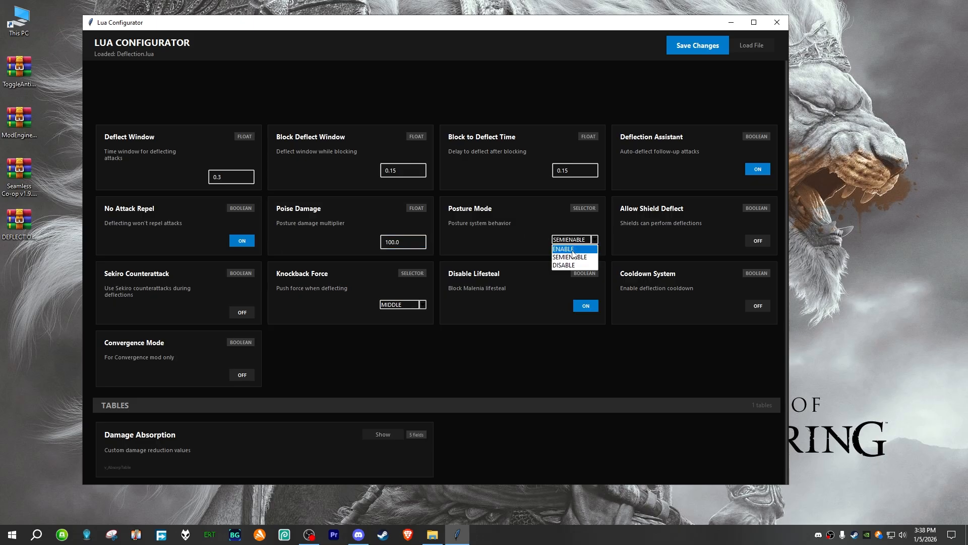
pyautogui.click(574, 250)
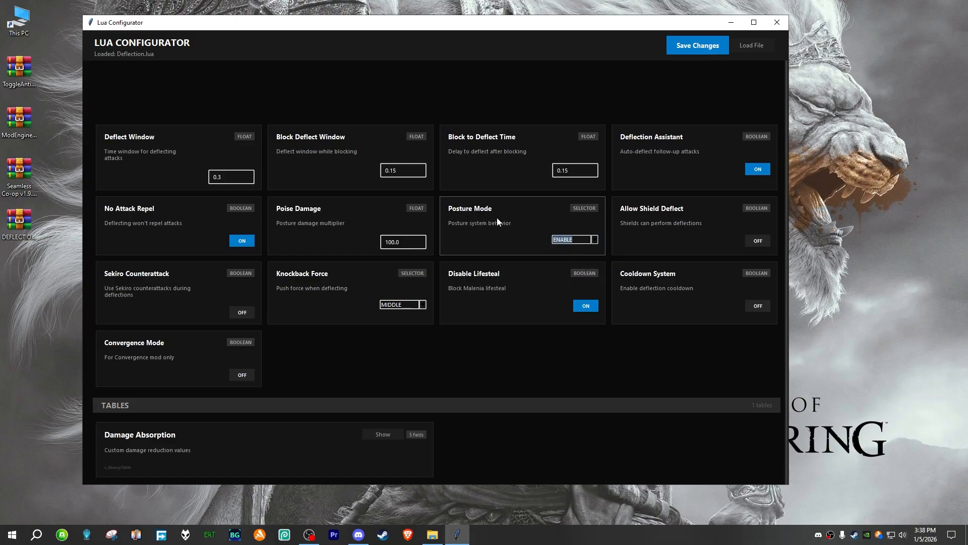
pyautogui.click(573, 240)
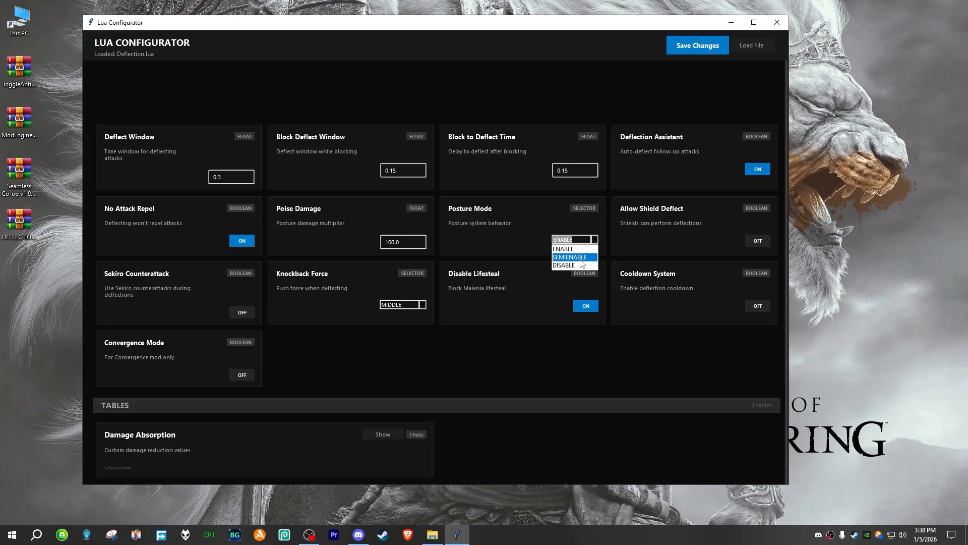
pyautogui.click(563, 258)
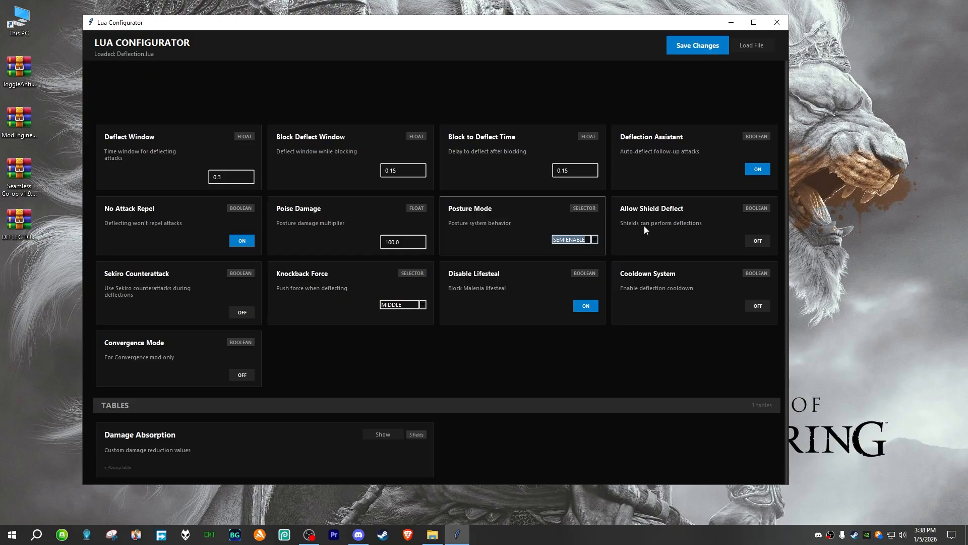
pyautogui.click(585, 240)
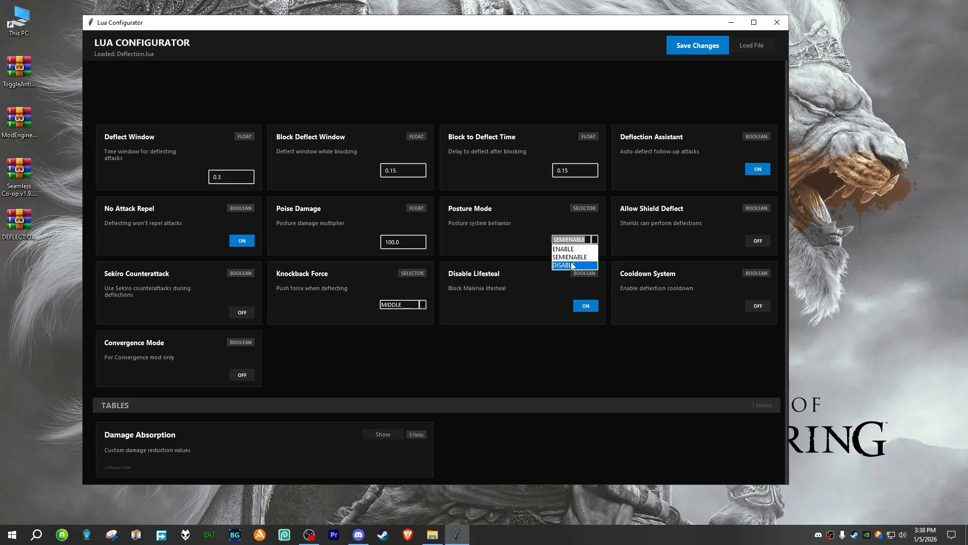
pyautogui.click(573, 258)
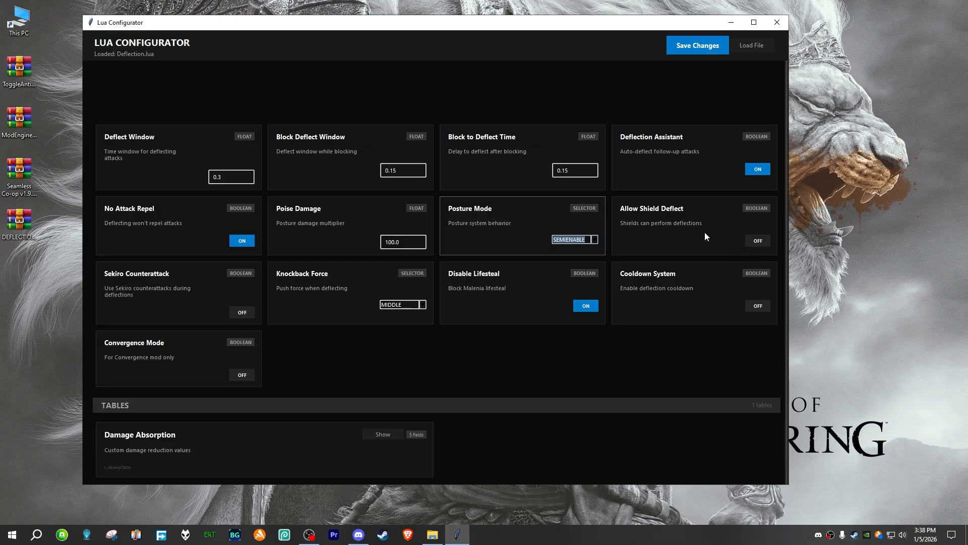
# Step: Switch Allow Shield Deflect on and back off, and reselect MIDDLE as the Knockback Force
pyautogui.click(756, 241)
pyautogui.click(757, 241)
pyautogui.click(423, 304)
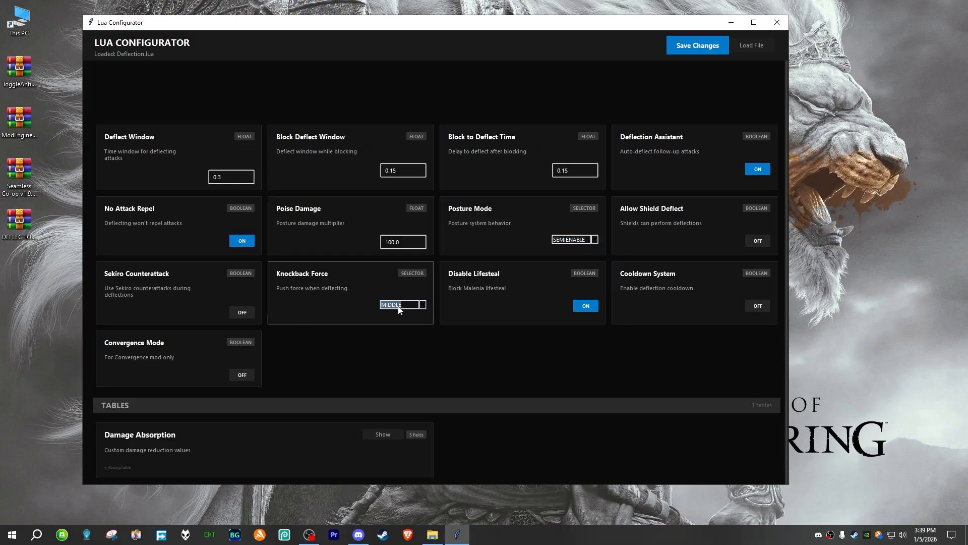
pyautogui.click(423, 305)
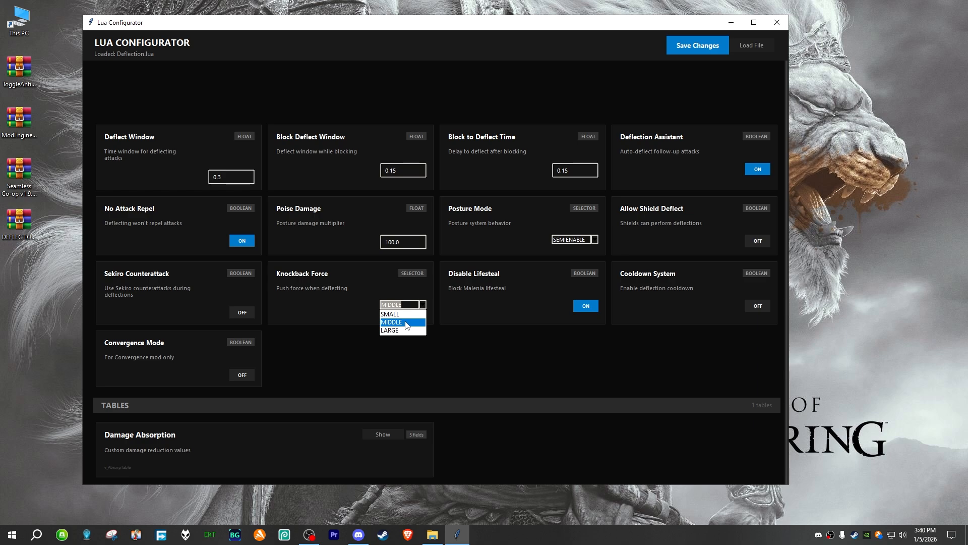
pyautogui.click(407, 323)
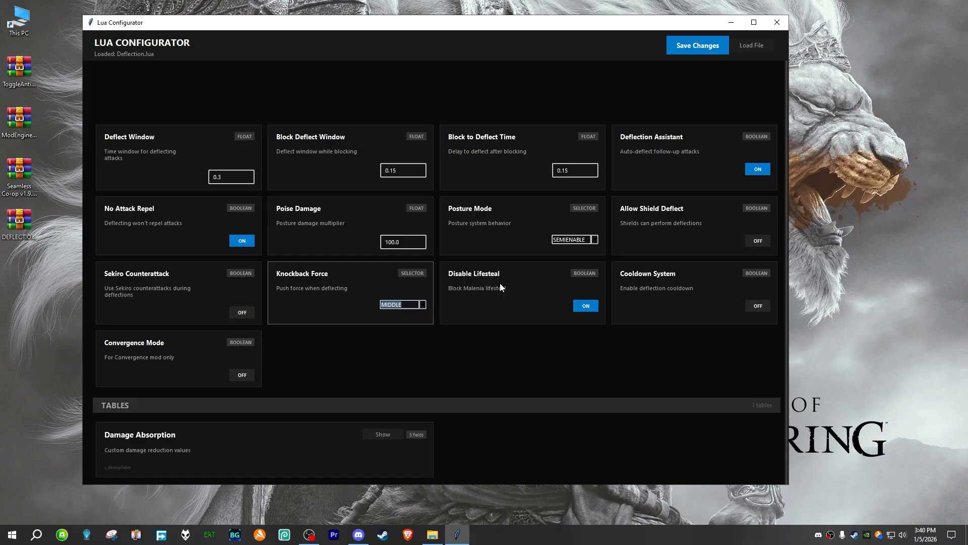
# Step: Toggle Disable Lifesteal off and on, leaving it switched on
pyautogui.click(588, 307)
pyautogui.click(586, 308)
pyautogui.click(582, 306)
pyautogui.click(583, 306)
# Step: Expand the Damage Absorption table to view its custom damage reduction fields
pyautogui.scroll(-2, 370, 377)
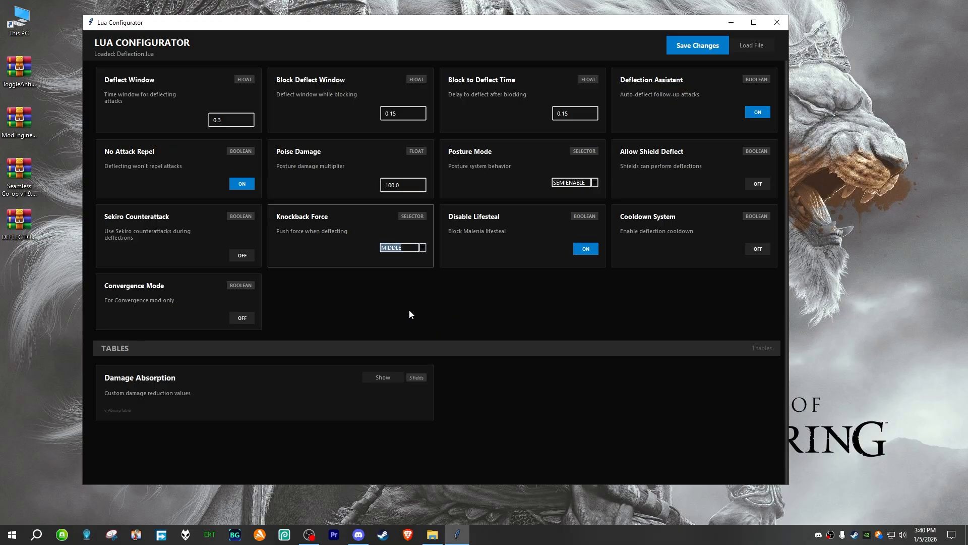
pyautogui.click(383, 378)
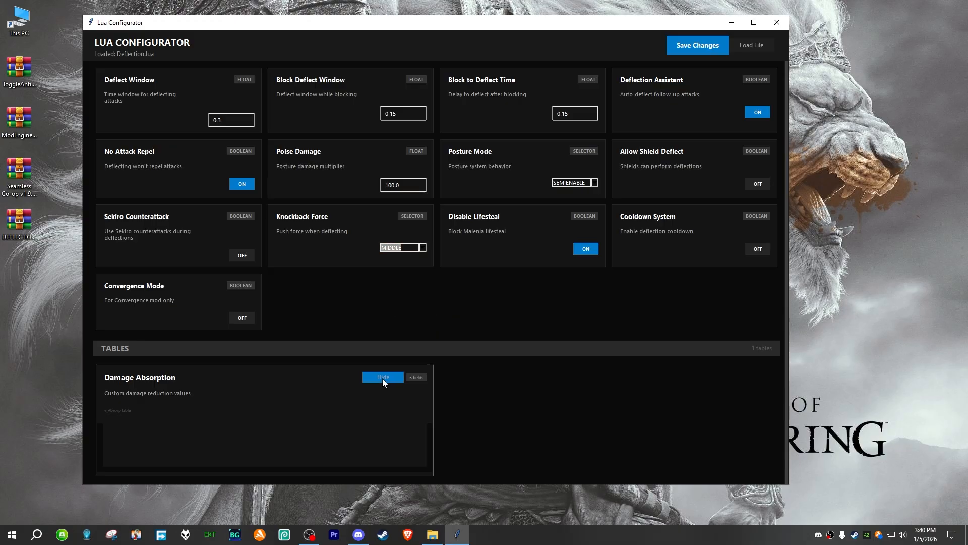
# Step: Collapse the Damage Absorption table, save the deflection settings and close the Lua Configurator
pyautogui.scroll(-3, 375, 380)
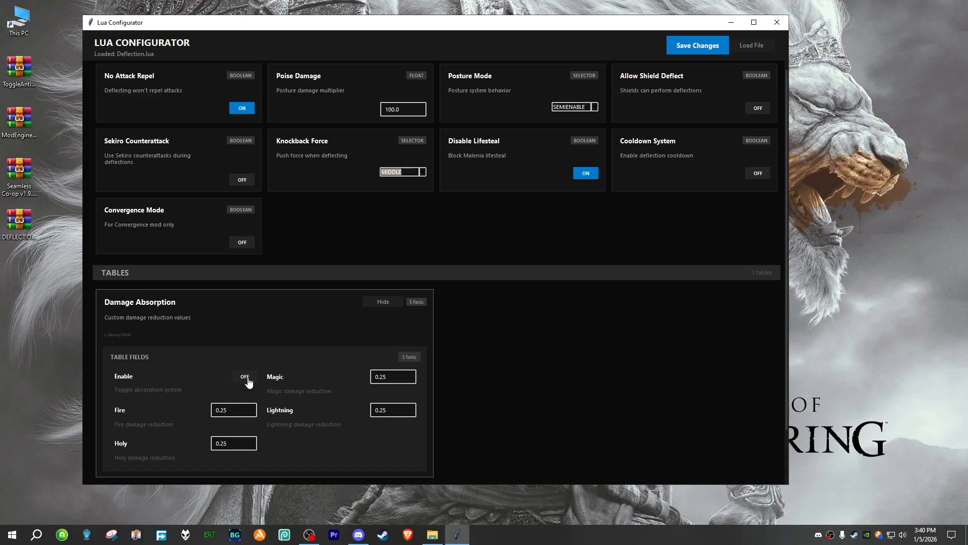
pyautogui.click(379, 301)
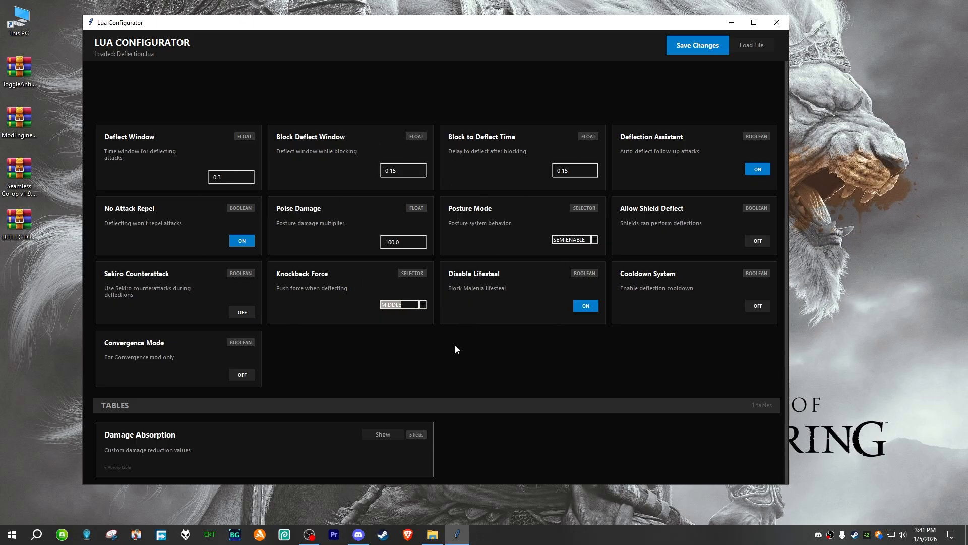
pyautogui.click(695, 46)
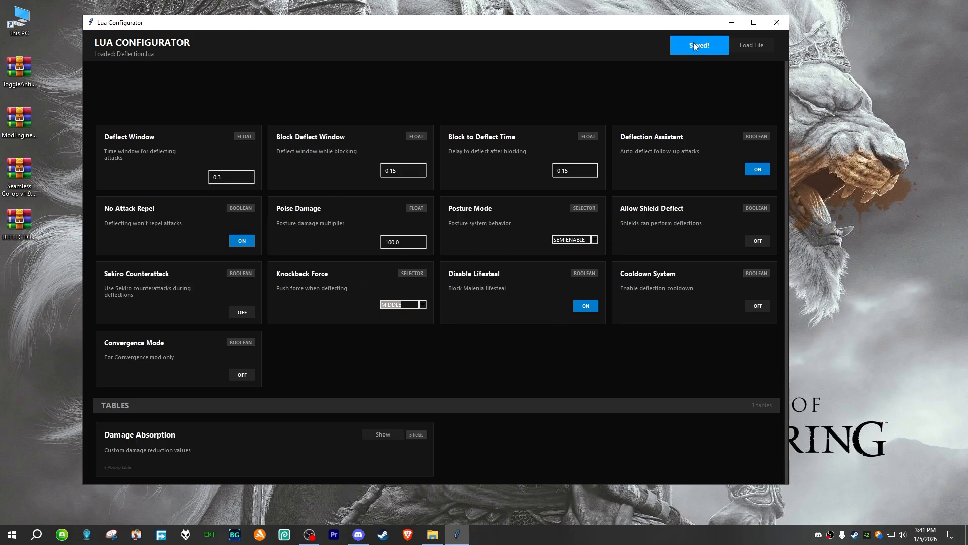
pyautogui.click(777, 23)
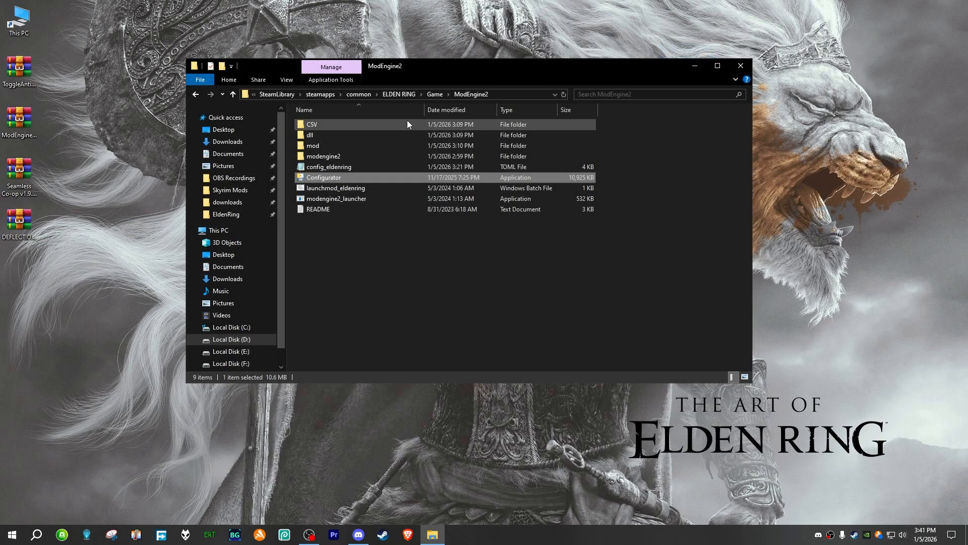
pyautogui.rightClick(414, 225)
pyautogui.click(386, 232)
pyautogui.rightClick(465, 239)
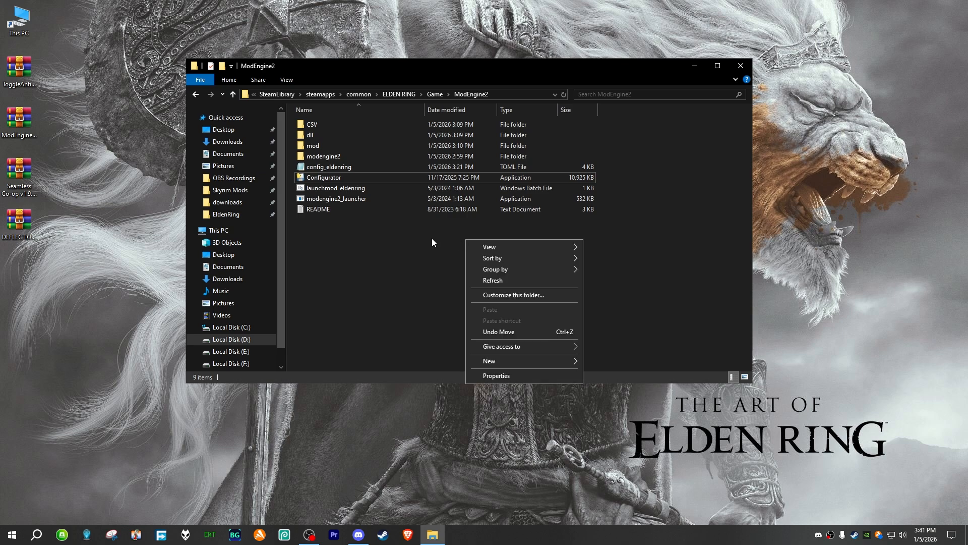
pyautogui.click(387, 186)
pyautogui.click(387, 189)
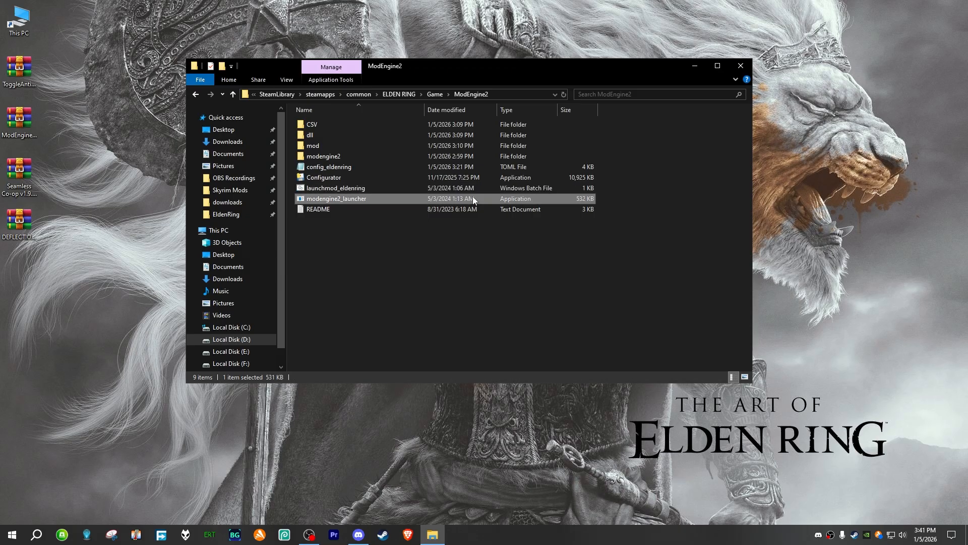
pyautogui.click(454, 253)
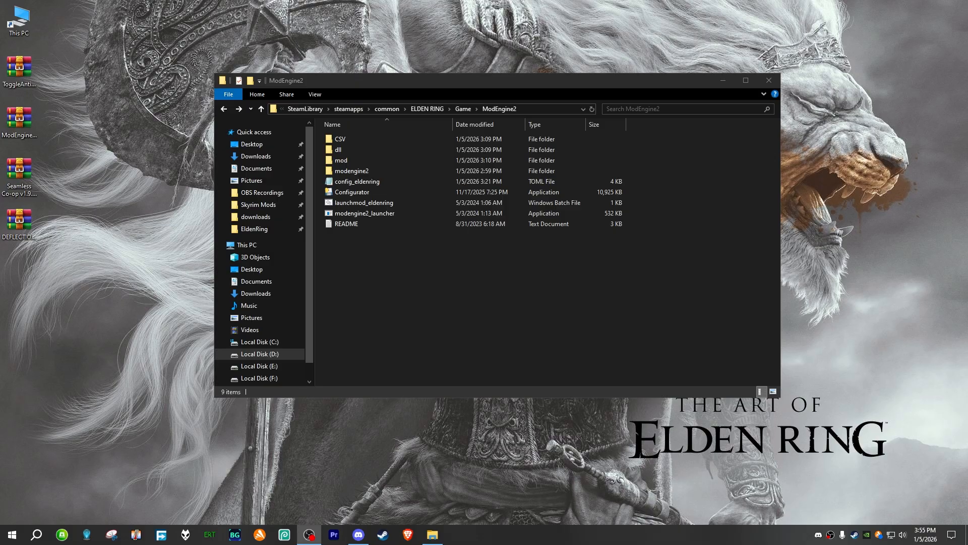
# Step: Go up to the ELDEN RING folder and reopen the ModEngine2 folder inside Game
pyautogui.click(525, 93)
pyautogui.click(433, 110)
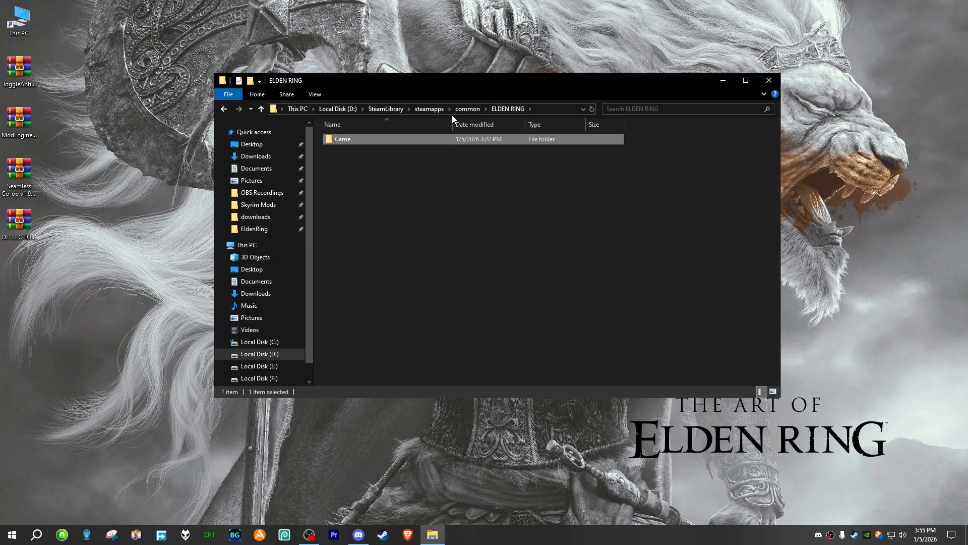
pyautogui.doubleClick(364, 145)
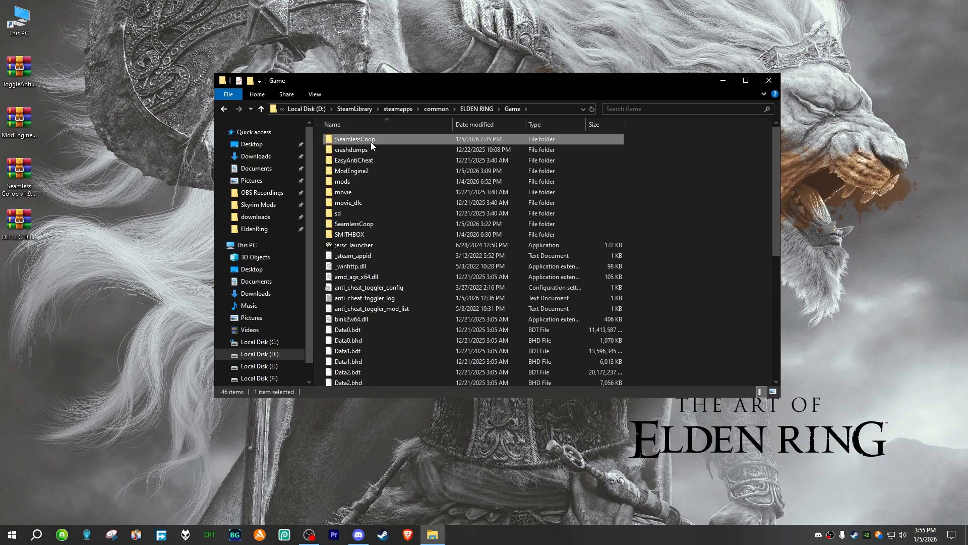
pyautogui.click(357, 172)
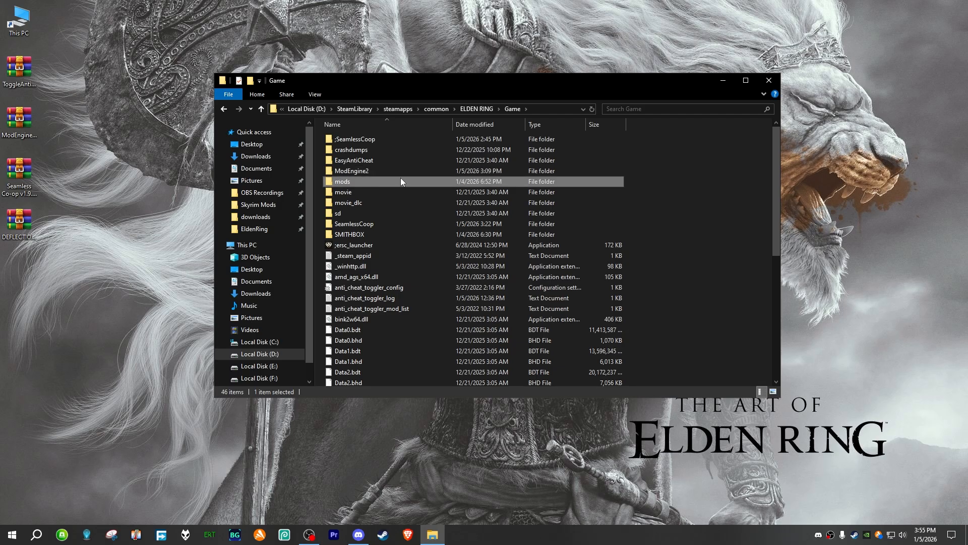
pyautogui.doubleClick(379, 171)
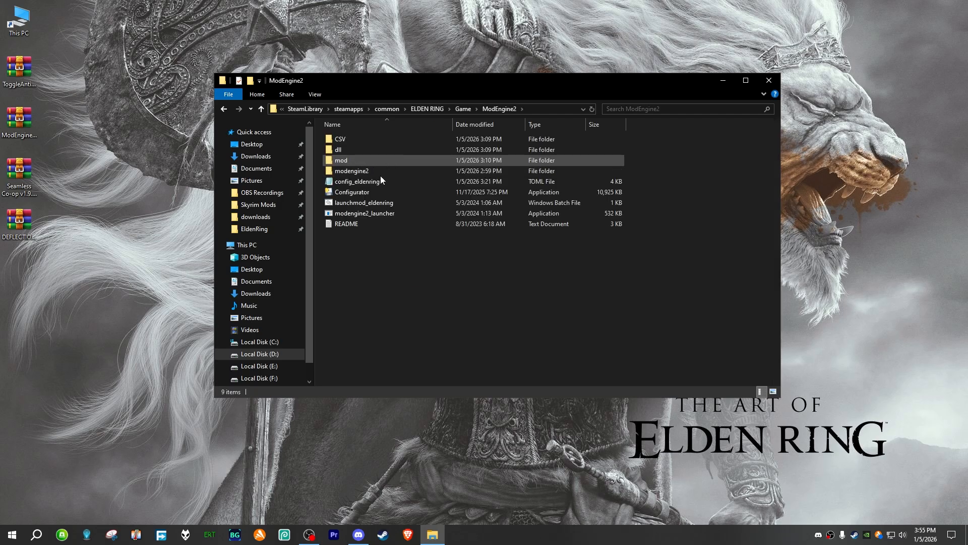
pyautogui.rightClick(401, 243)
pyautogui.click(387, 248)
pyautogui.moveTo(350, 278); pyautogui.dragTo(364, 247)
# Step: Inspect the contents of the SeamlessCoop and SekiroDeflection folders inside mod and return to ModEngine2
pyautogui.click(360, 158)
pyautogui.doubleClick(360, 159)
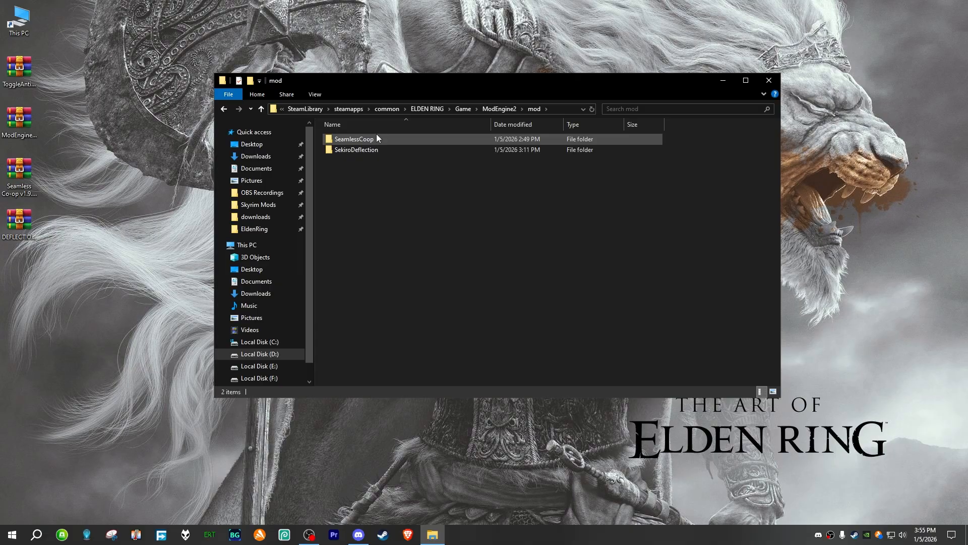
pyautogui.click(379, 141)
pyautogui.doubleClick(379, 141)
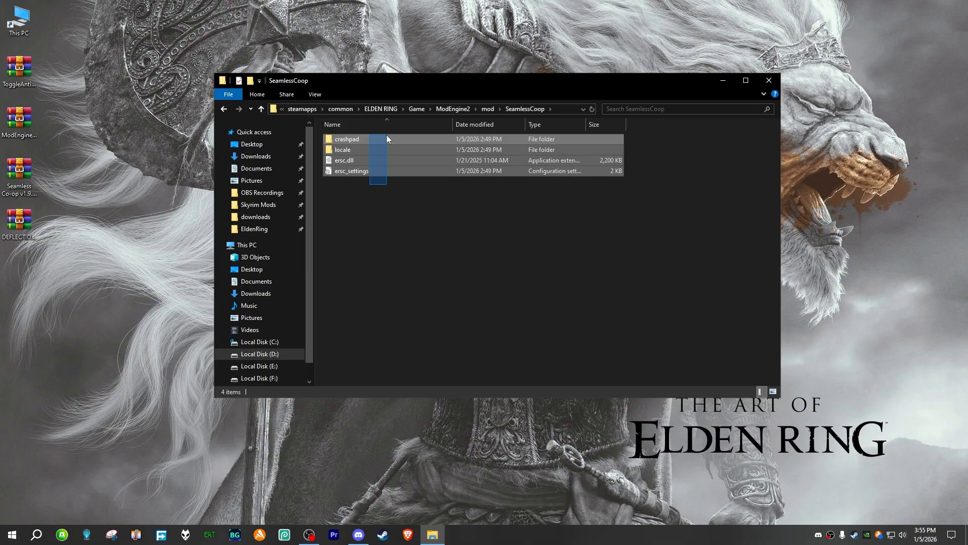
pyautogui.hotkey('alt', 'Left')
pyautogui.doubleClick(378, 147)
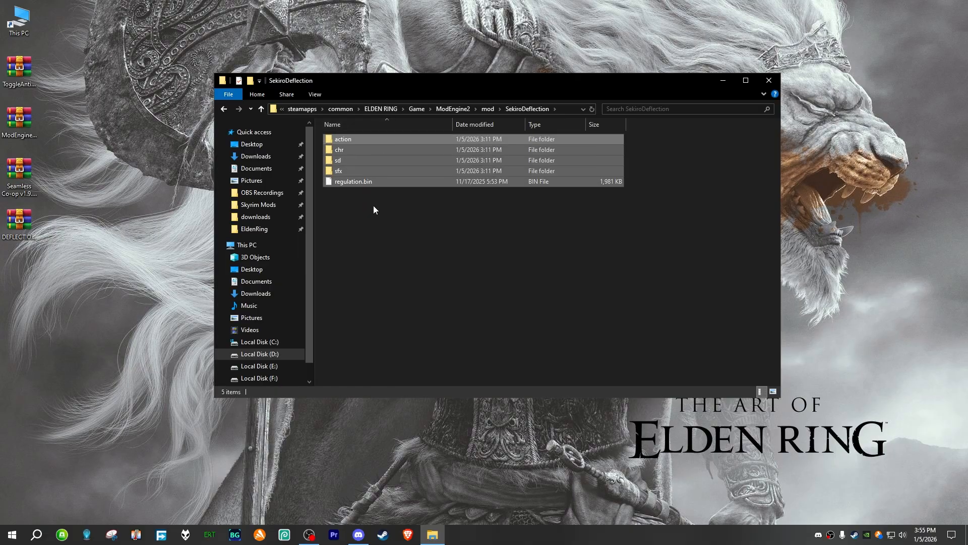
pyautogui.hotkey('alt', 'Left')
pyautogui.hotkey('alt', 'Left')
pyautogui.hotkey('alt', 'Left')
# Step: Review the external DLL and mod entries in config_eldenring, closing the file and the ModEngine2 folder window when done
pyautogui.doubleClick(371, 171)
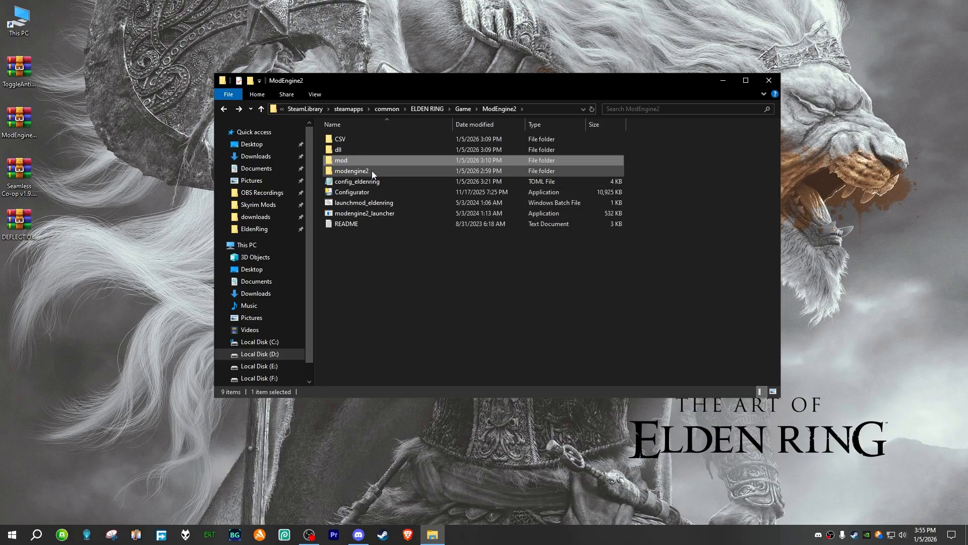
pyautogui.click(399, 183)
pyautogui.doubleClick(392, 180)
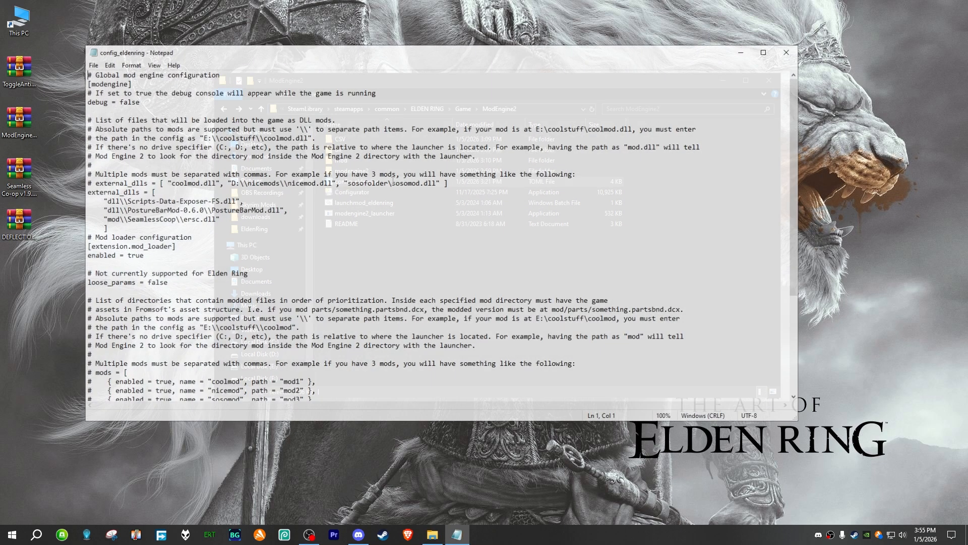
pyautogui.scroll(-8, 326, 218)
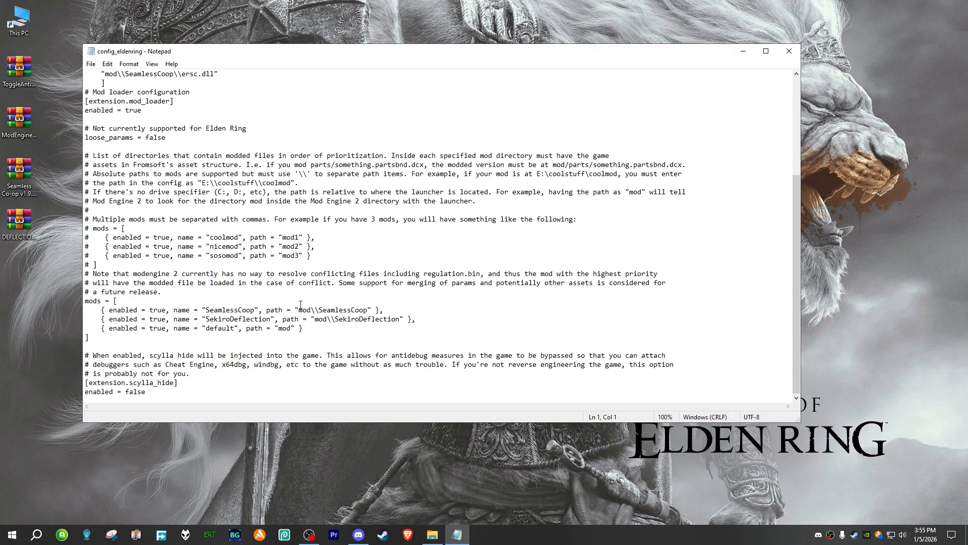
pyautogui.scroll(6, 302, 306)
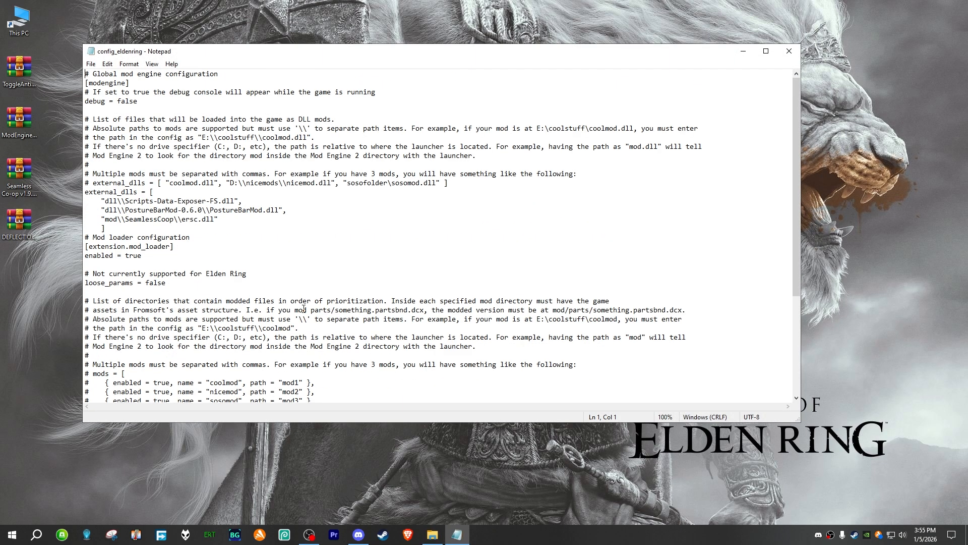
pyautogui.click(789, 51)
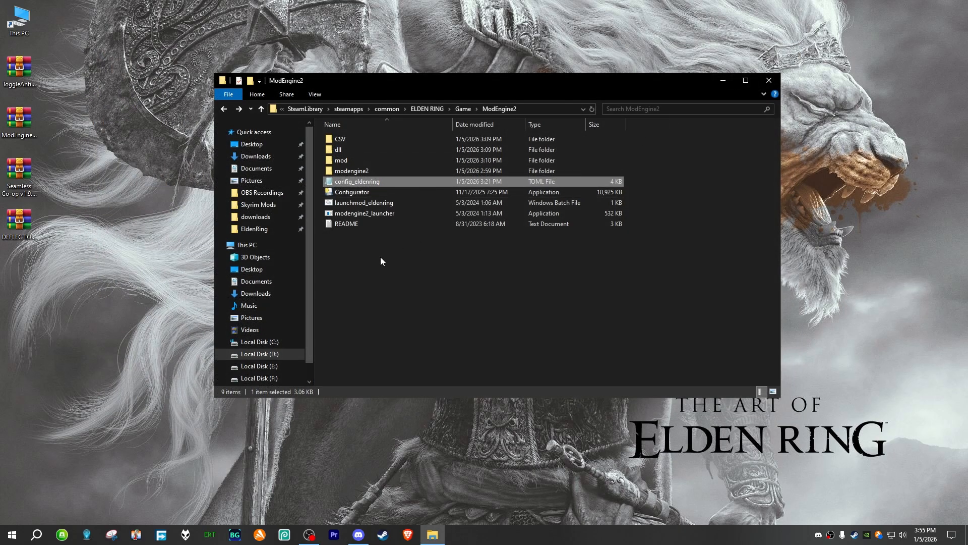
pyautogui.click(769, 81)
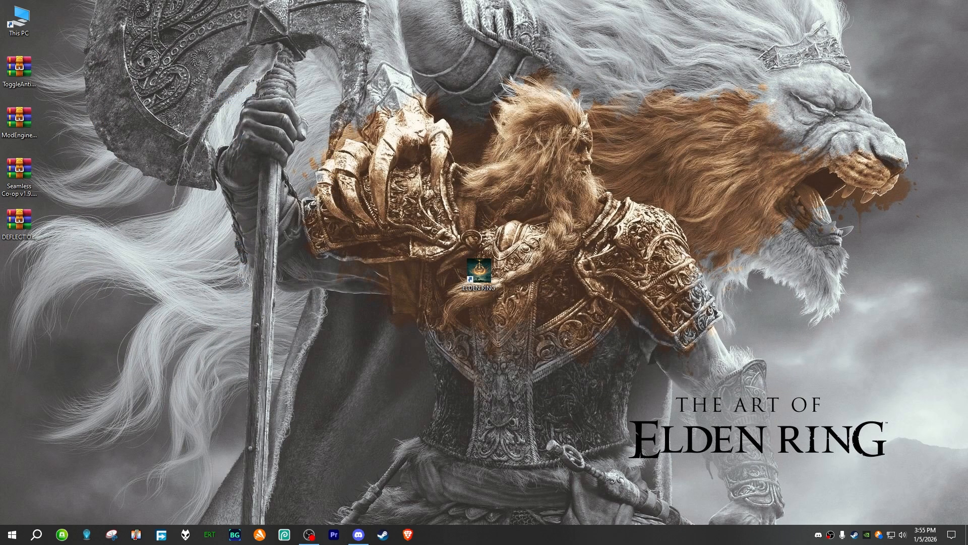